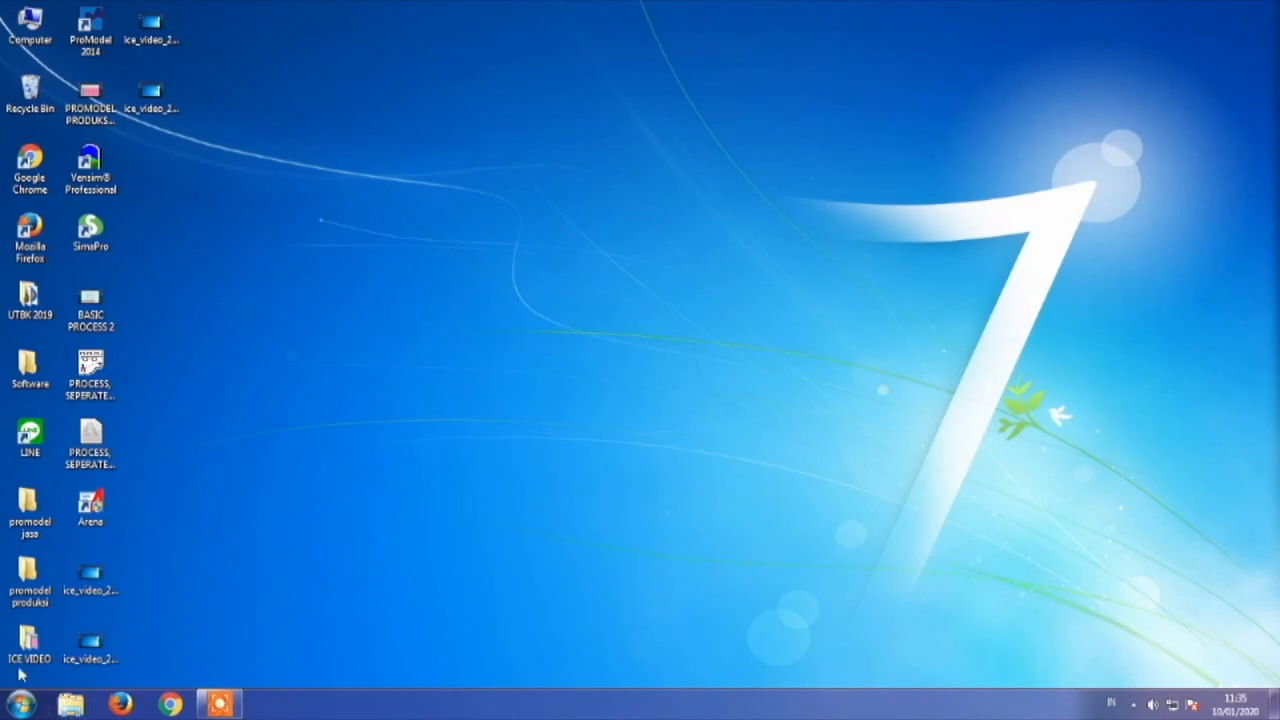
- Launch ProModel 2014 and dismiss the student version notice
left_click(21, 705)
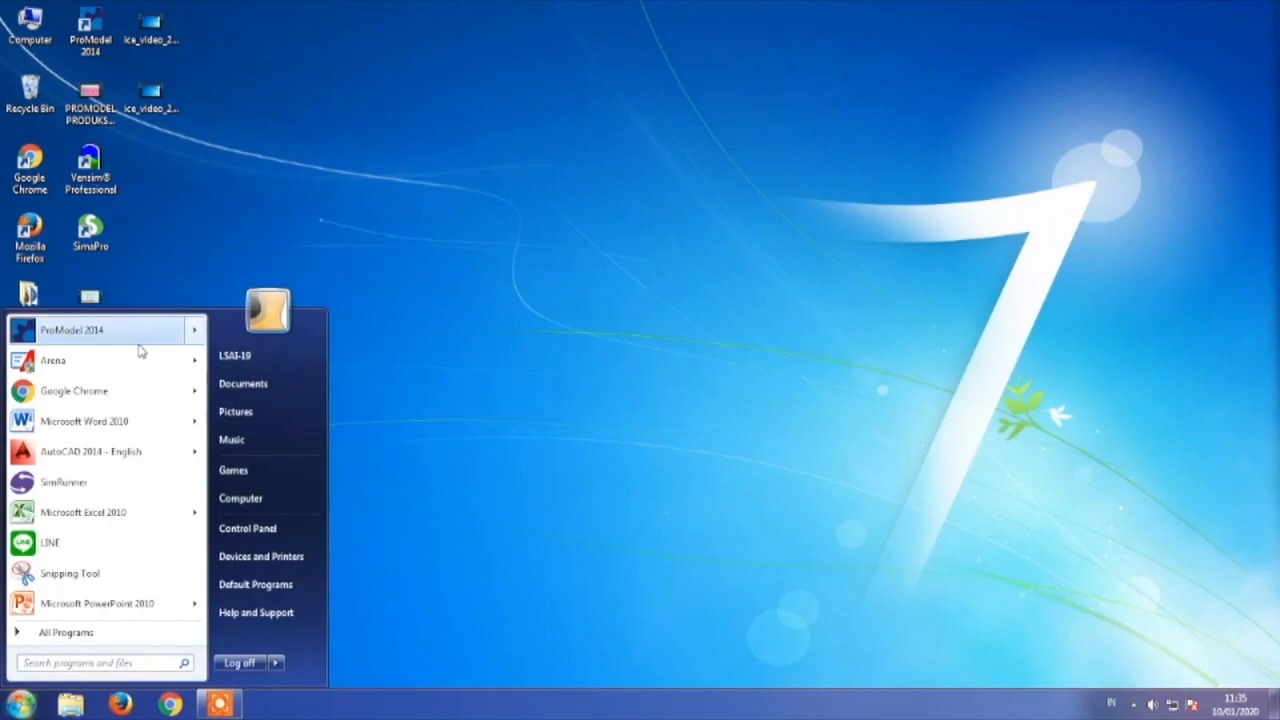
mouse_move(137, 343)
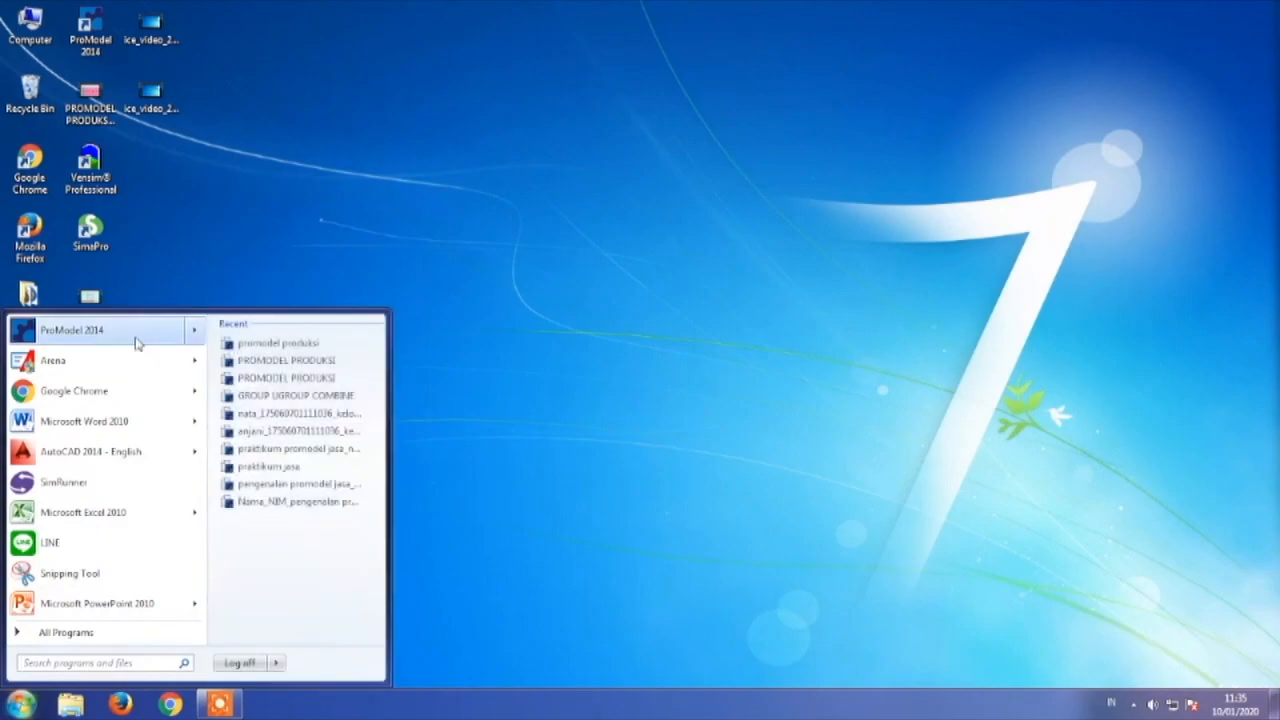
left_click(137, 343)
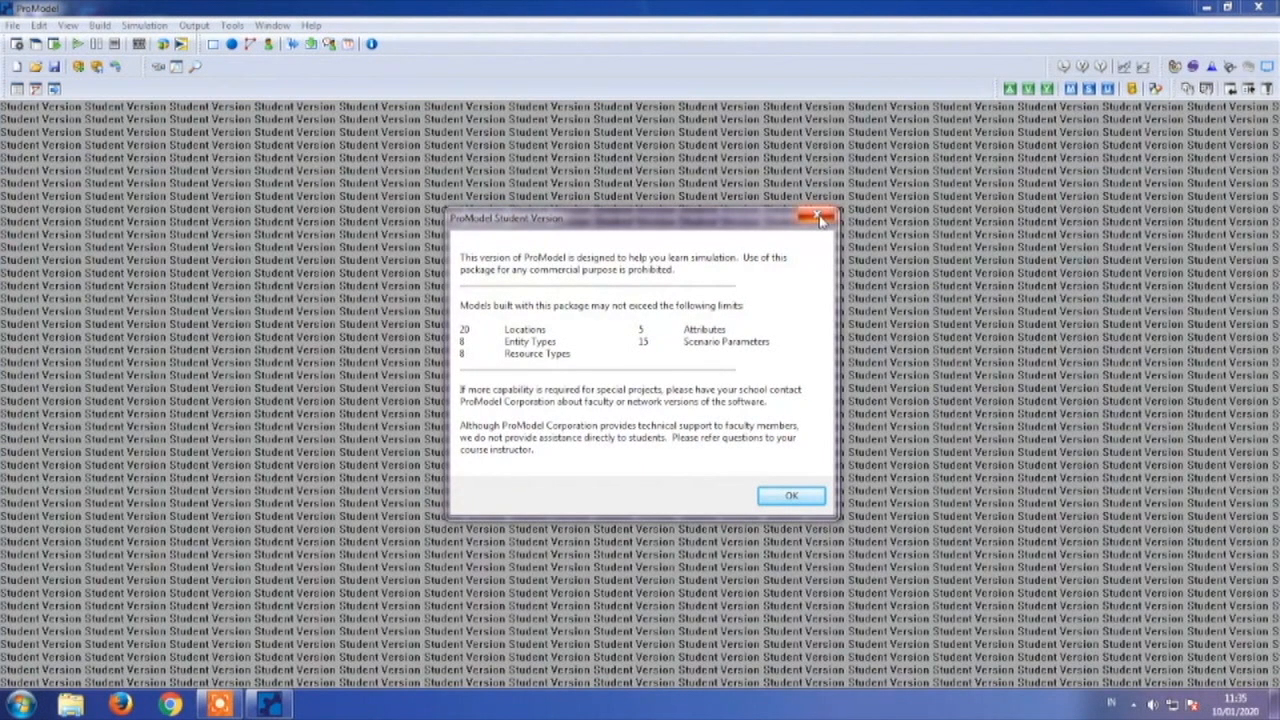
left_click(820, 220)
left_click(886, 254)
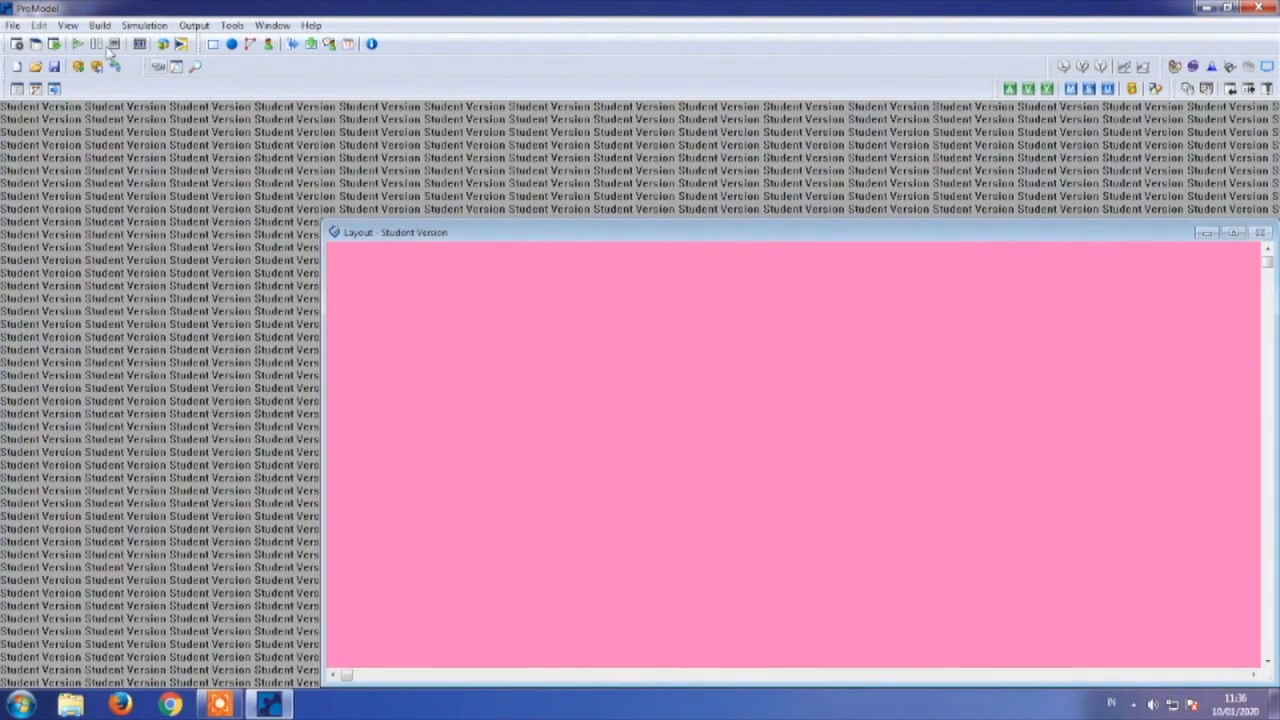
- Create a new model so its general information settings open
left_click(13, 25)
left_click(13, 25)
left_click(13, 25)
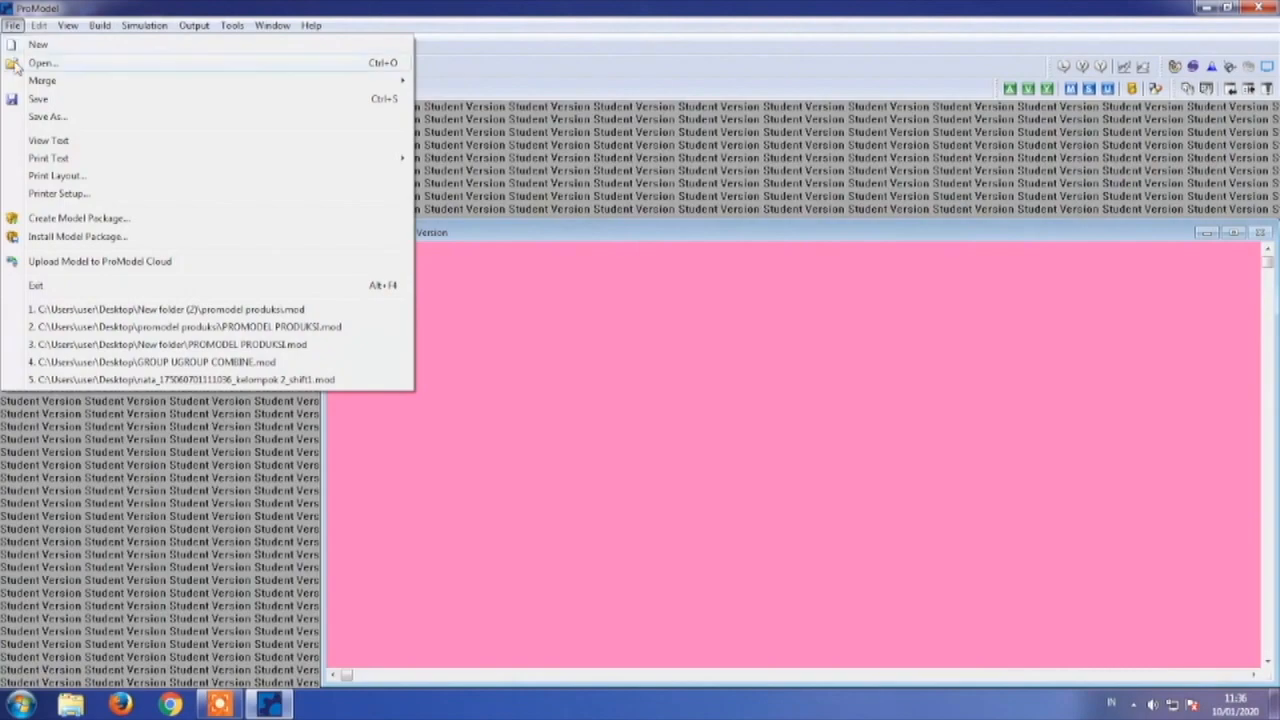
left_click(20, 45)
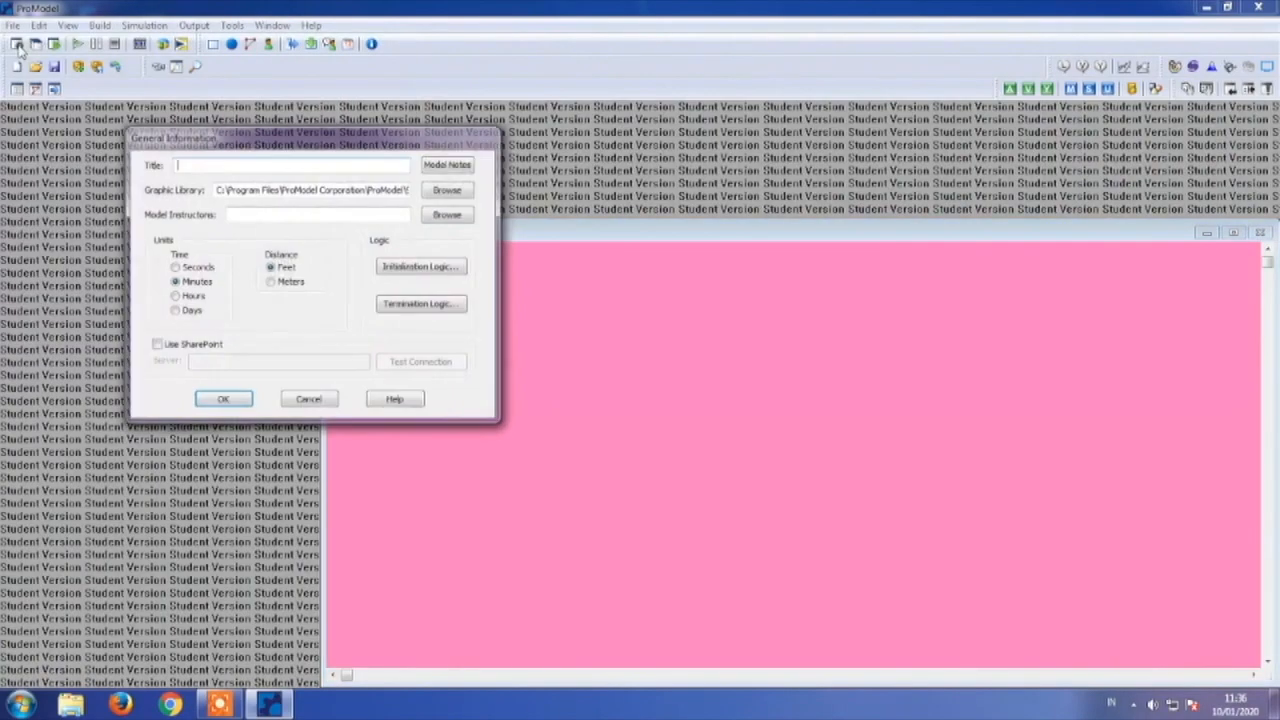
- Choose the INDUSTRY graphic library for the model and set the units to minutes and meters
left_click(458, 190)
double_click(310, 259)
scroll(593, 355, "down", 3)
scroll(593, 355, "down", 3)
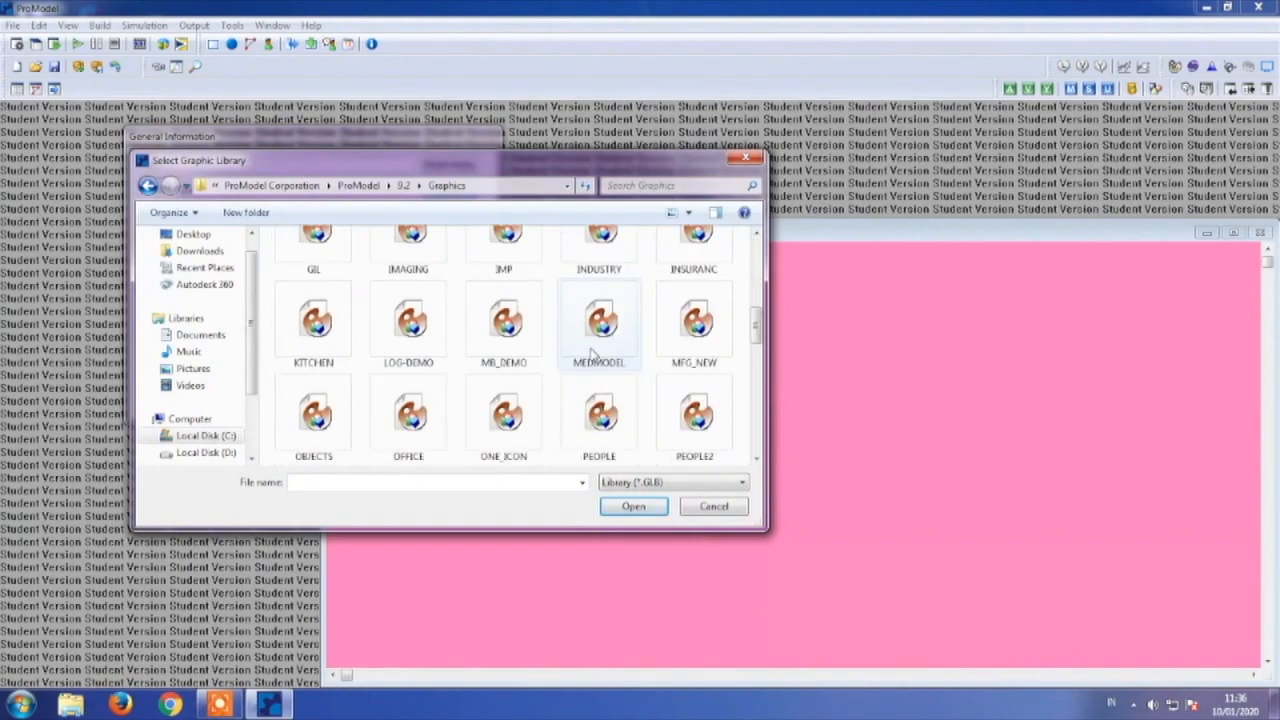
left_click(606, 267)
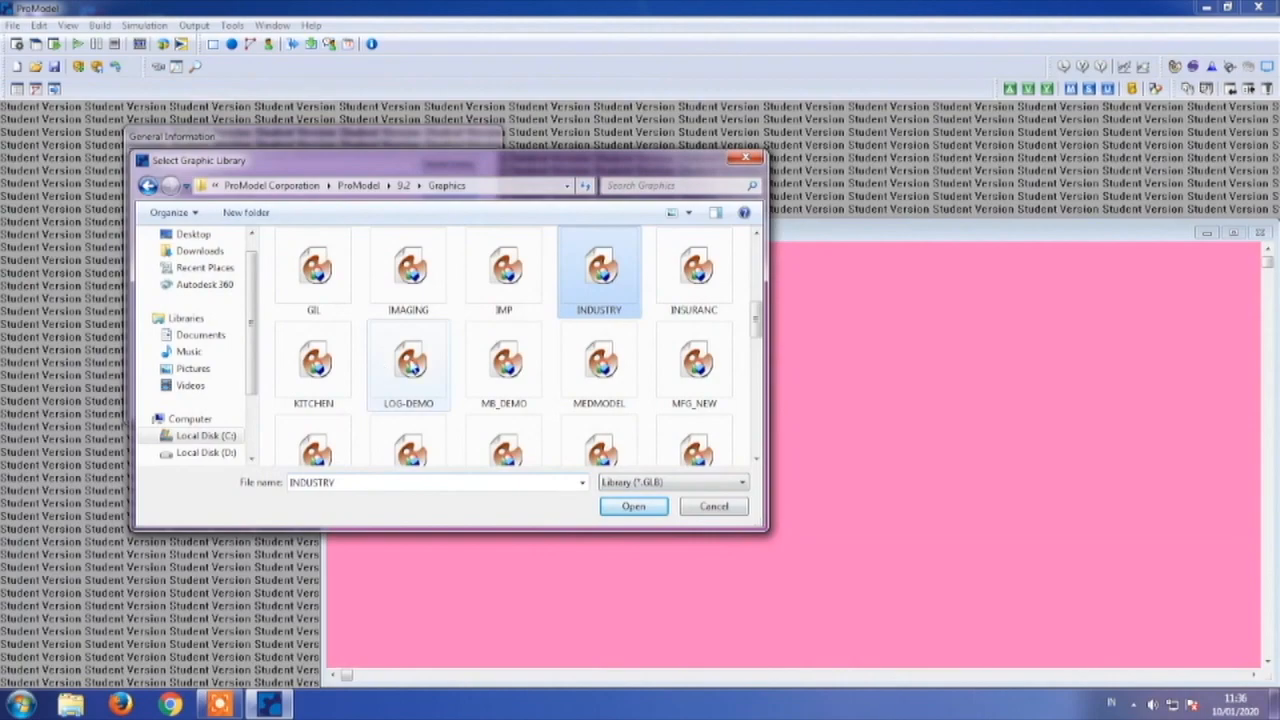
left_click(634, 507)
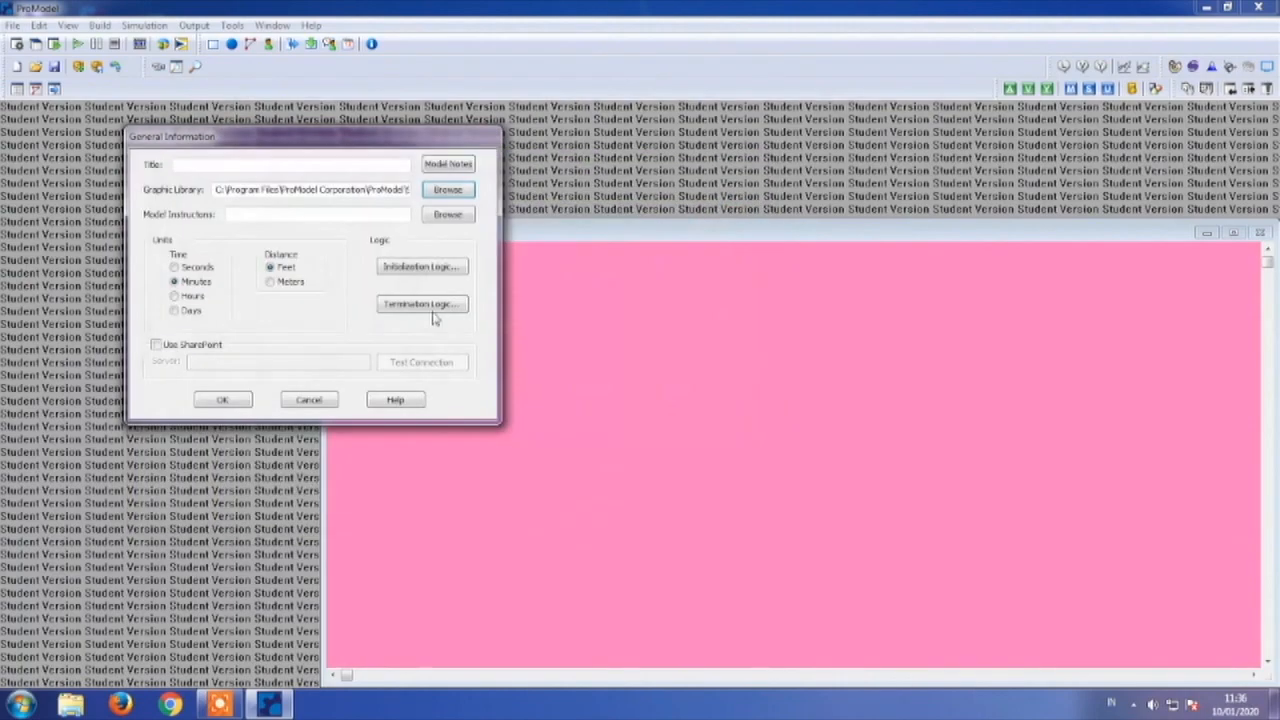
left_click(199, 286)
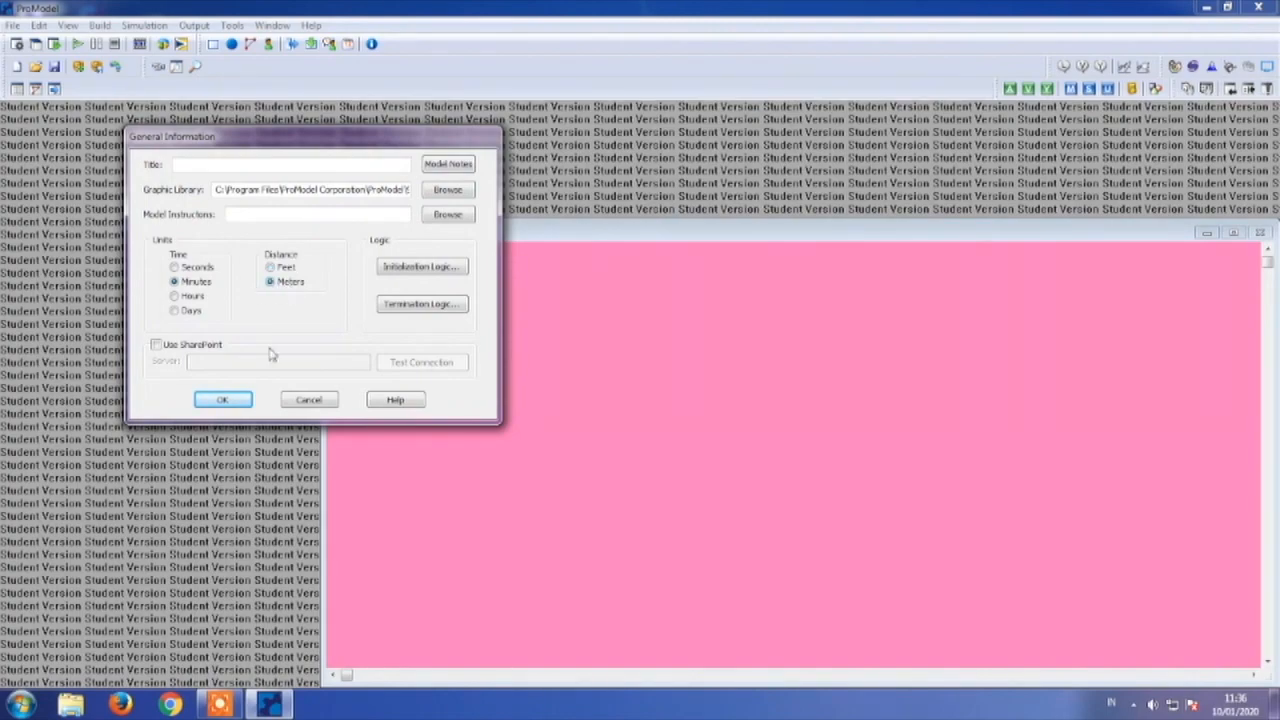
left_click(223, 400)
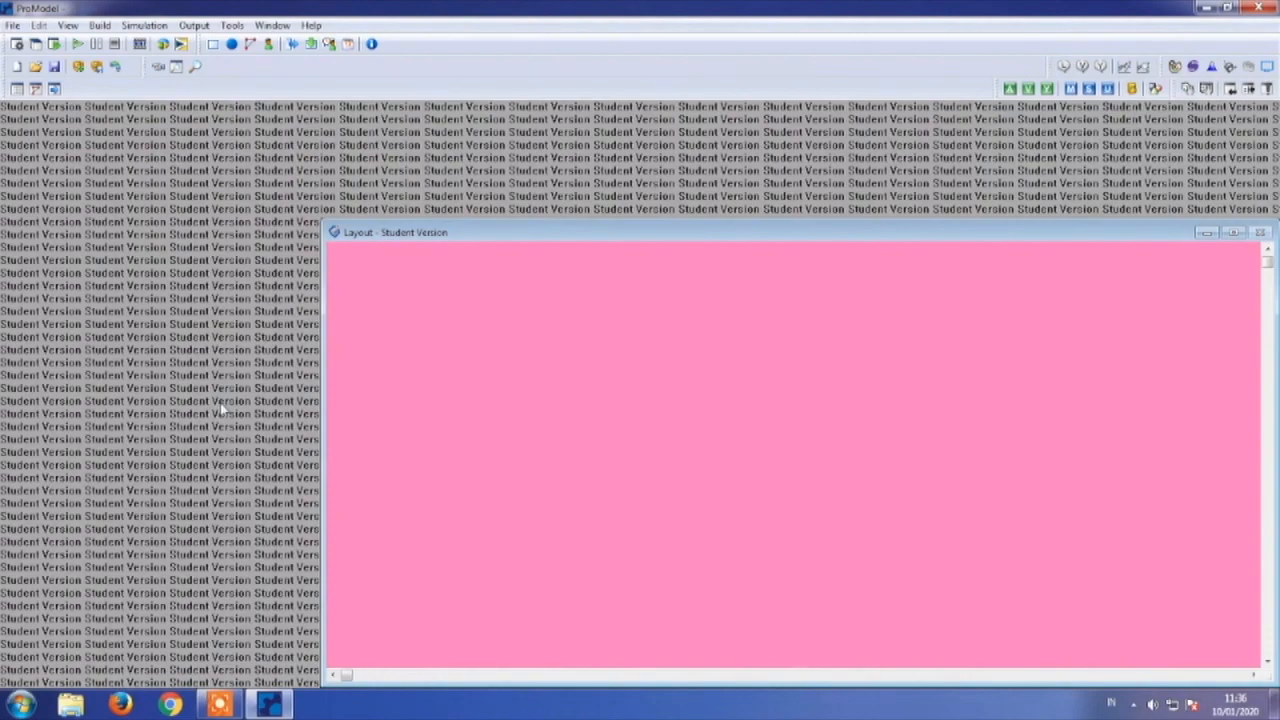
- Start defining locations and place an enlarged green injection molder graphic in the upper-left area of the layout
left_click(102, 26)
left_click(125, 45)
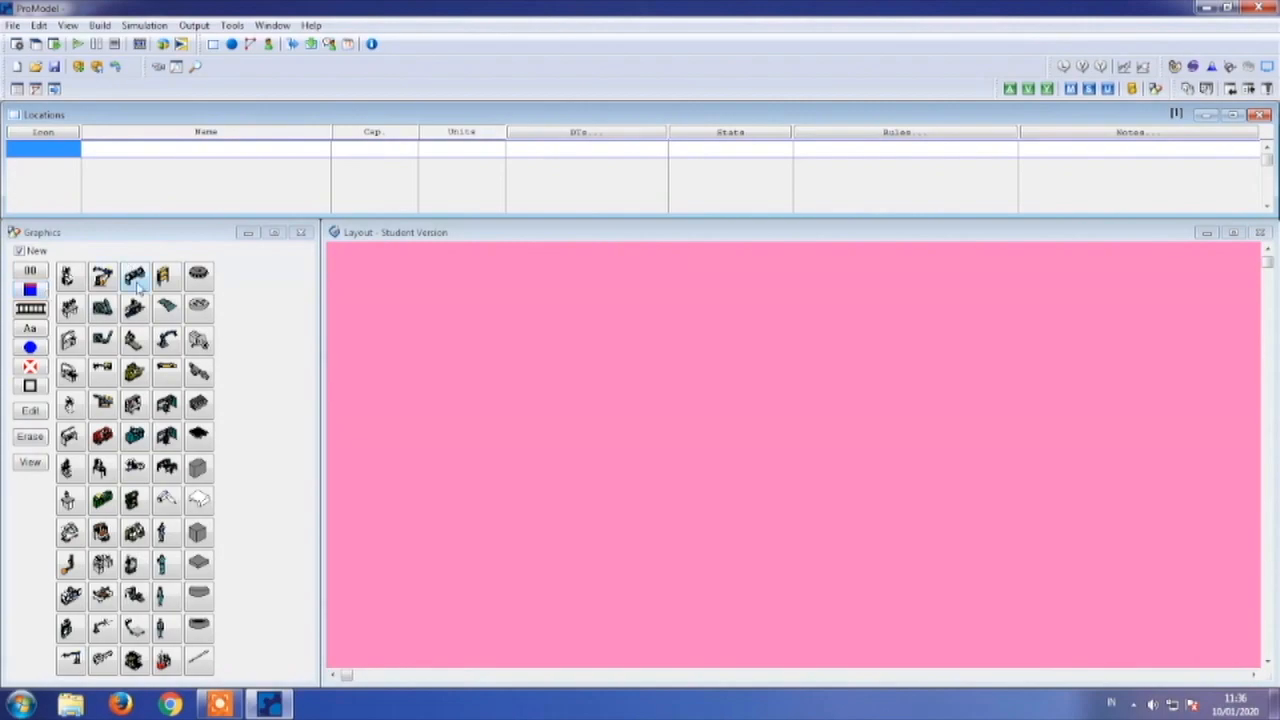
left_click(103, 500)
left_click(413, 355)
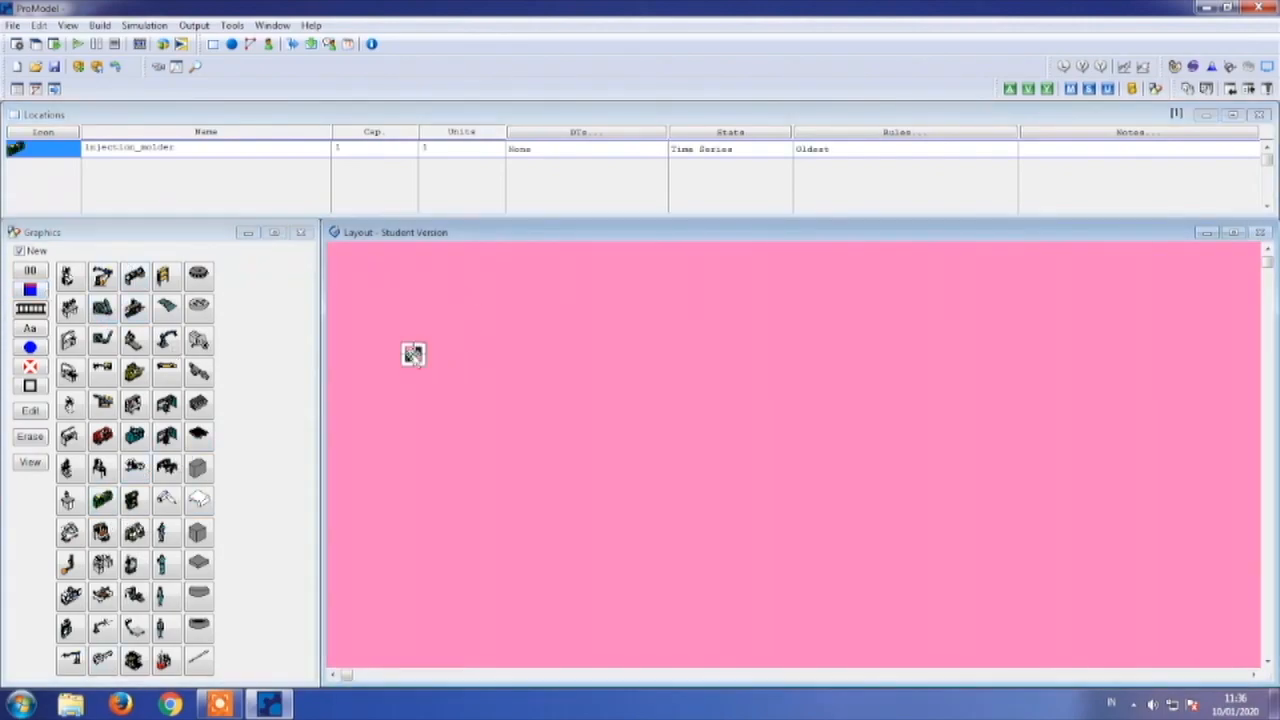
mouse_move(425, 363)
left_mouse_down()
mouse_move(469, 407)
mouse_move(410, 371)
left_mouse_up()
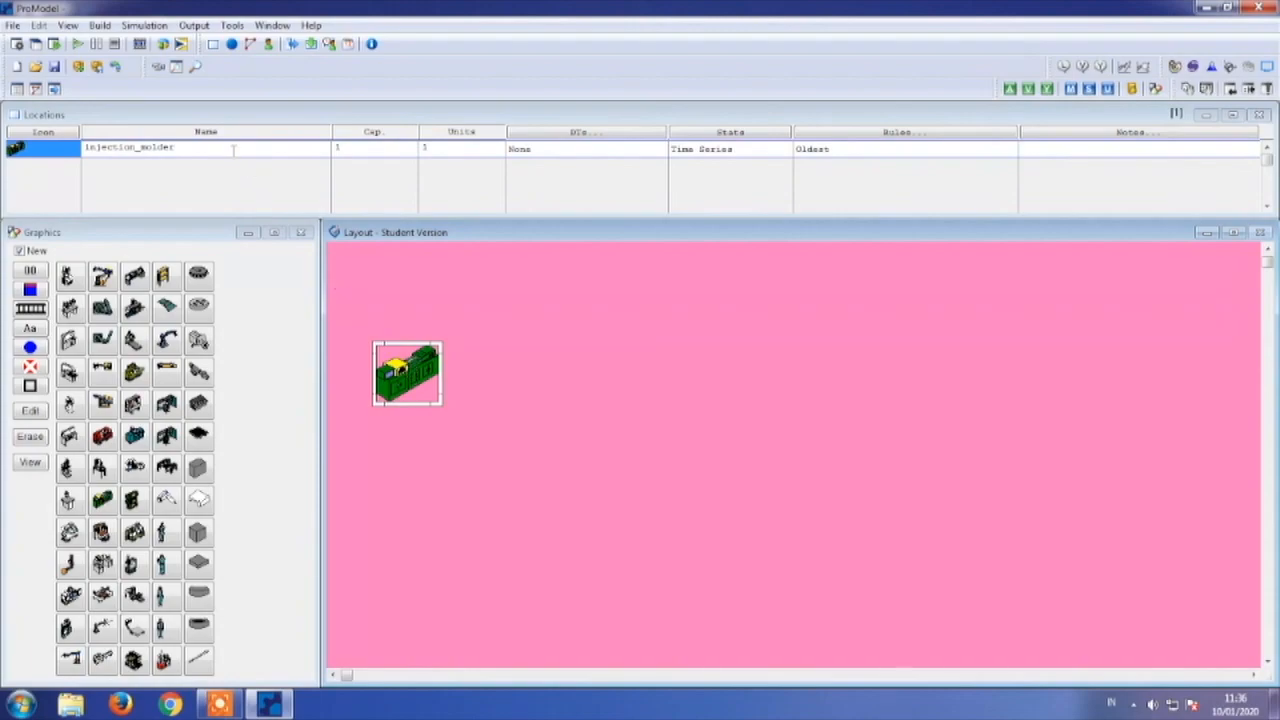
- Name the injection molder location stasiun_pembersihan and set its capacity to 2000
left_click(231, 148)
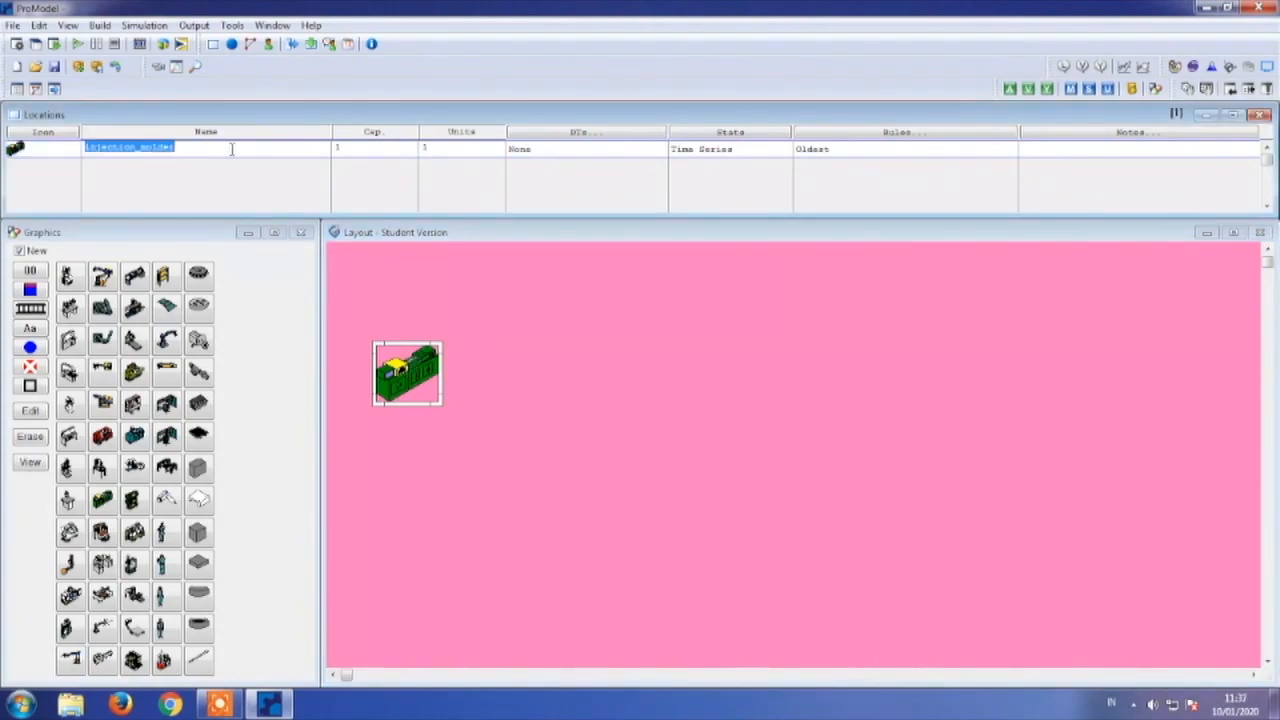
type("station_")
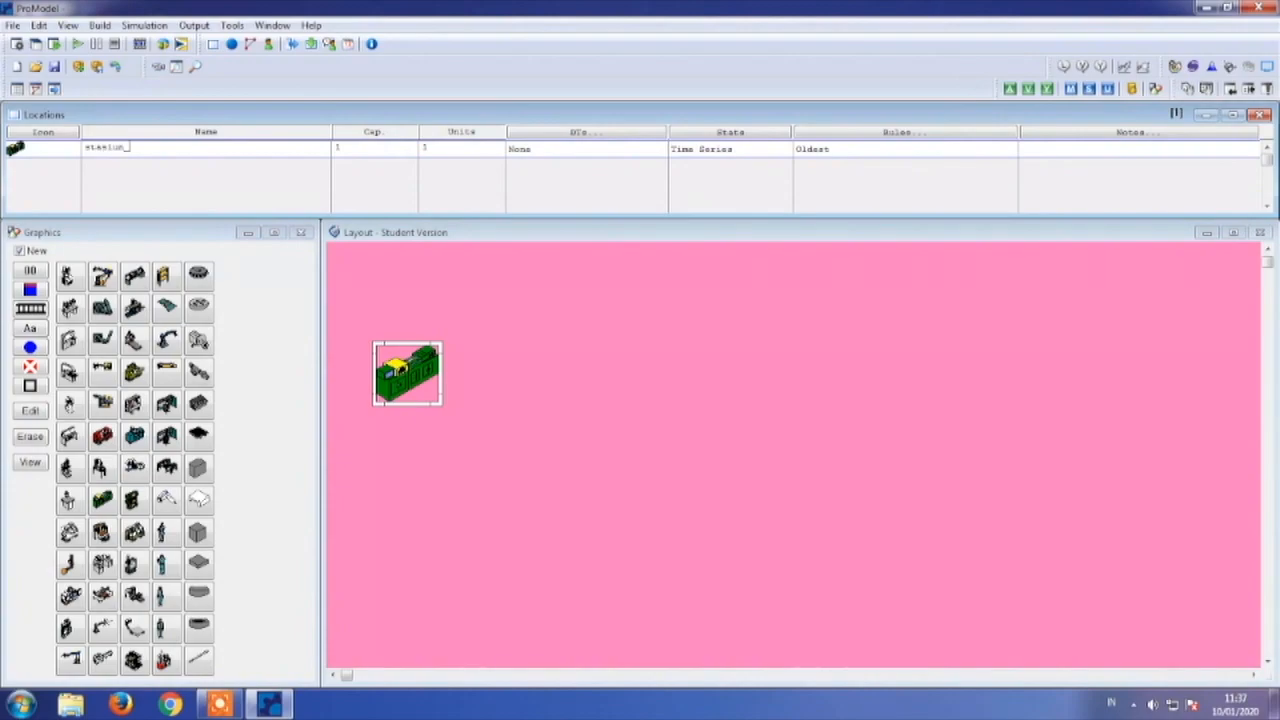
type("pembersihan")
left_click(367, 149)
type("2000")
- Draw a horizontal conveyor/queue location about 10.9 m long just right of the stasiun_pembersihan machine
left_click(32, 309)
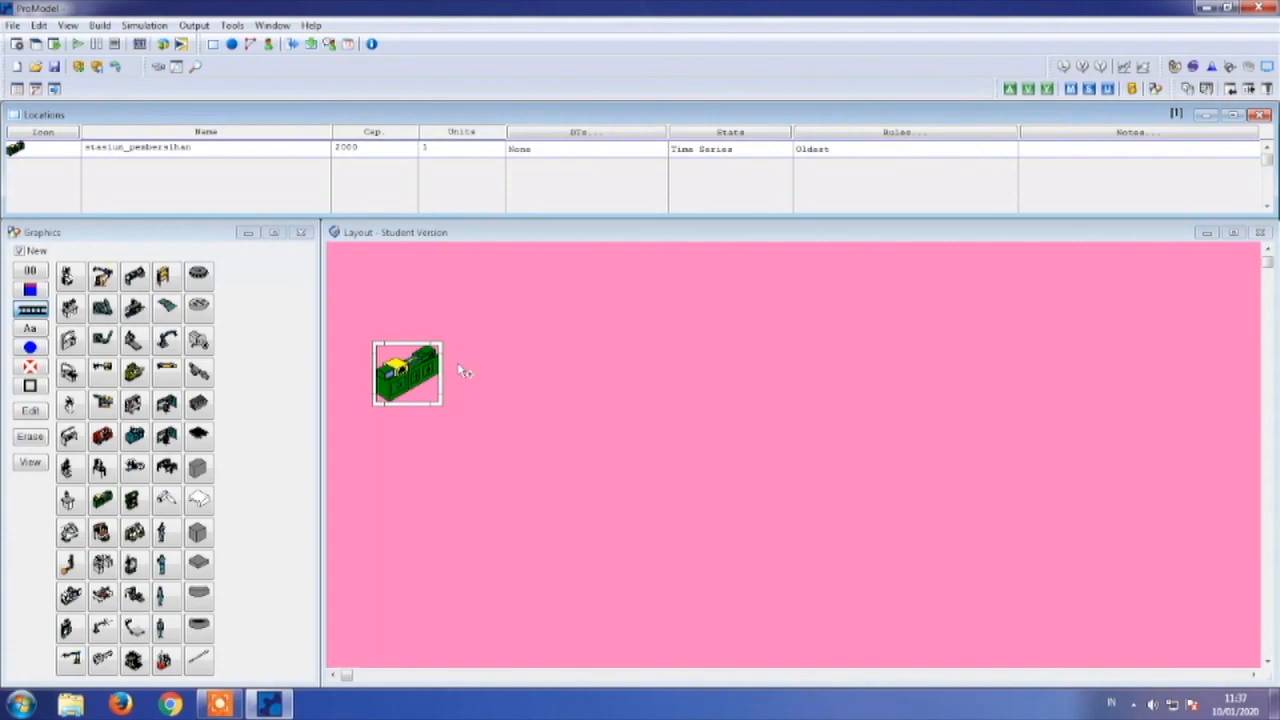
left_click(457, 372)
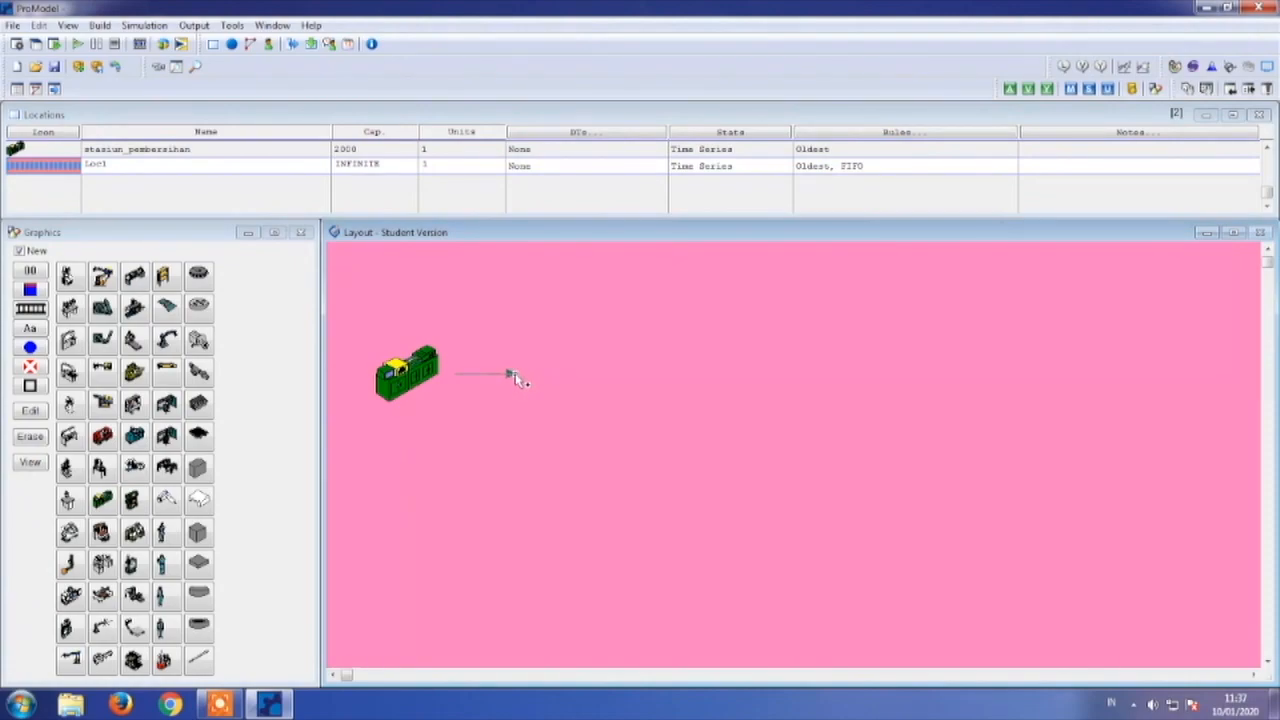
right_click(515, 375)
double_click(508, 373)
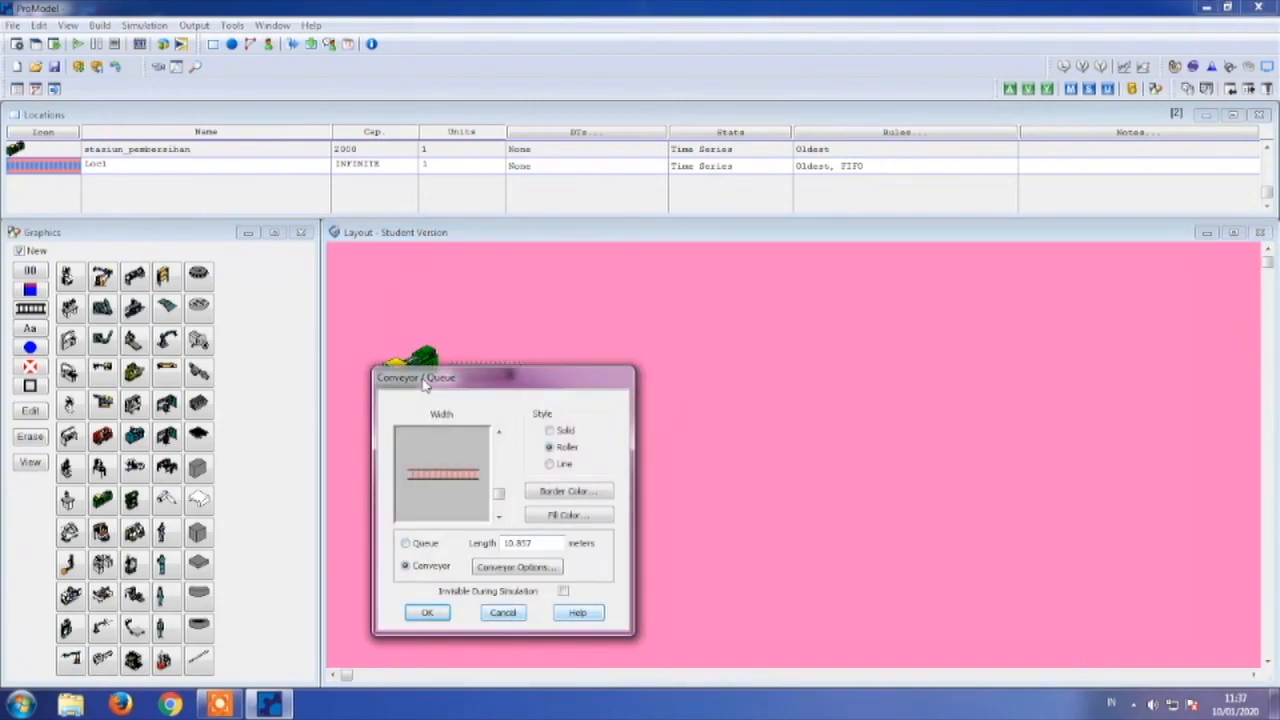
left_click(516, 614)
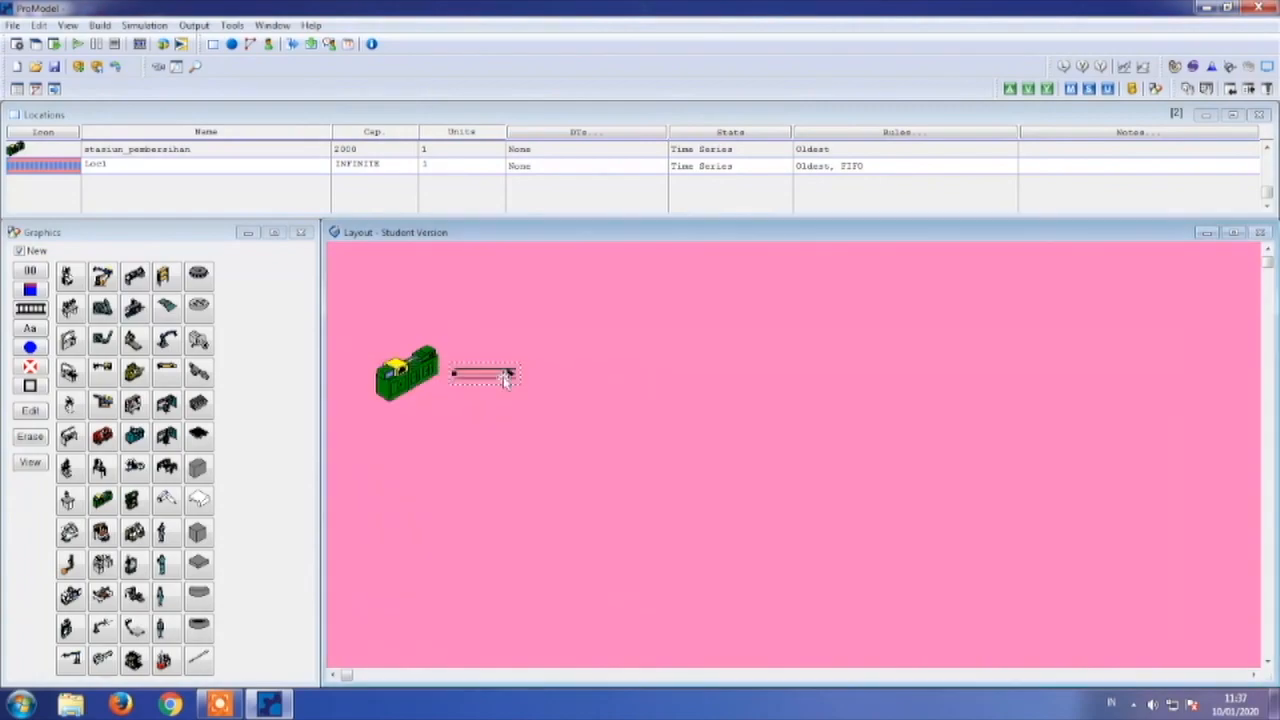
double_click(491, 372)
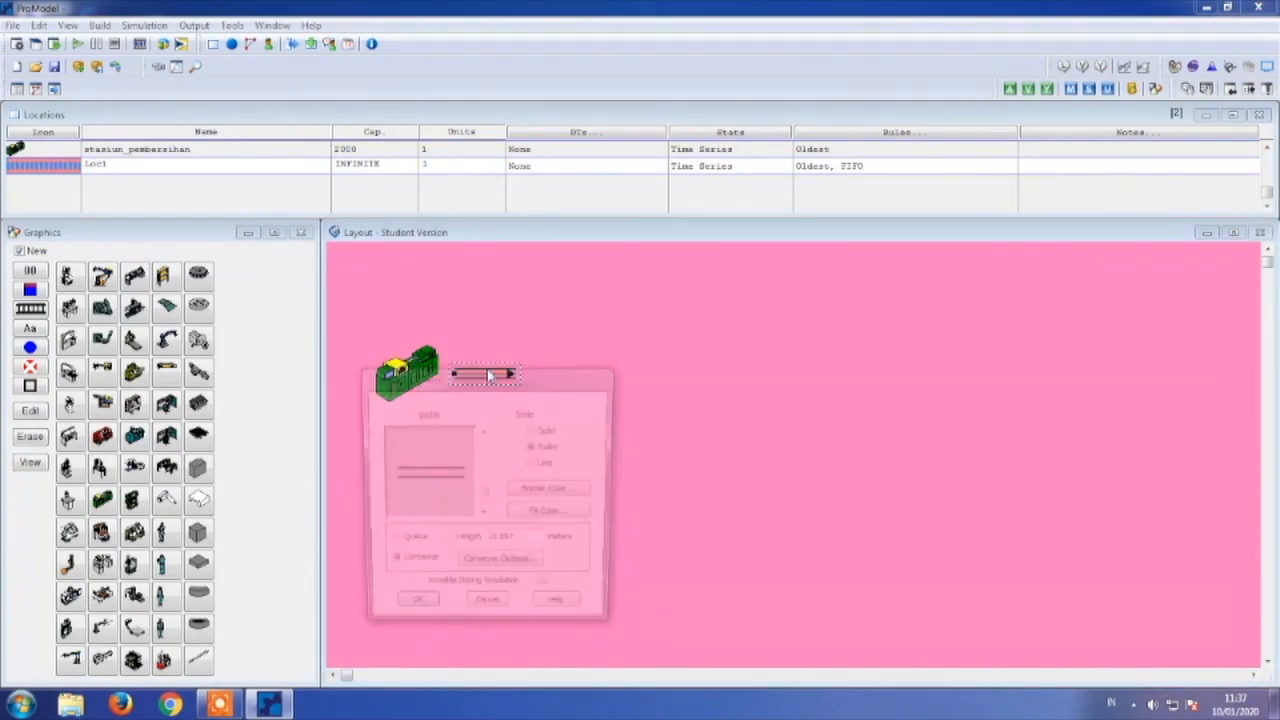
left_click(402, 548)
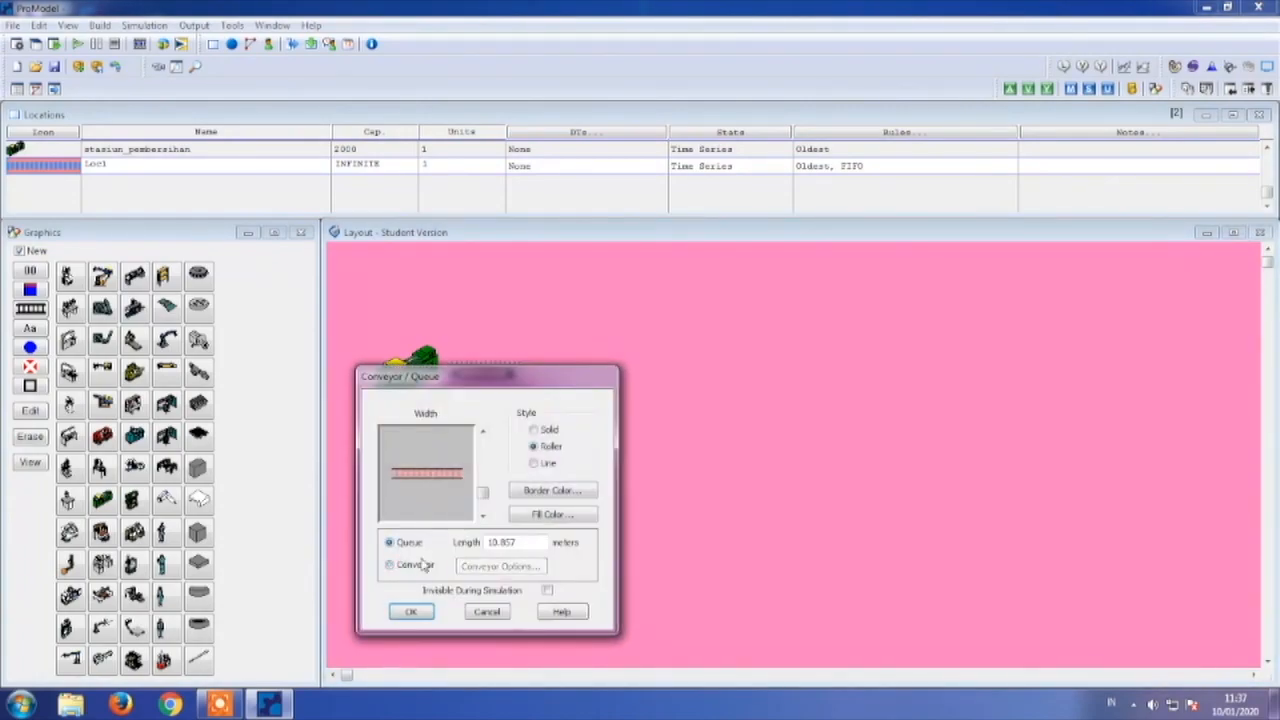
left_click(487, 612)
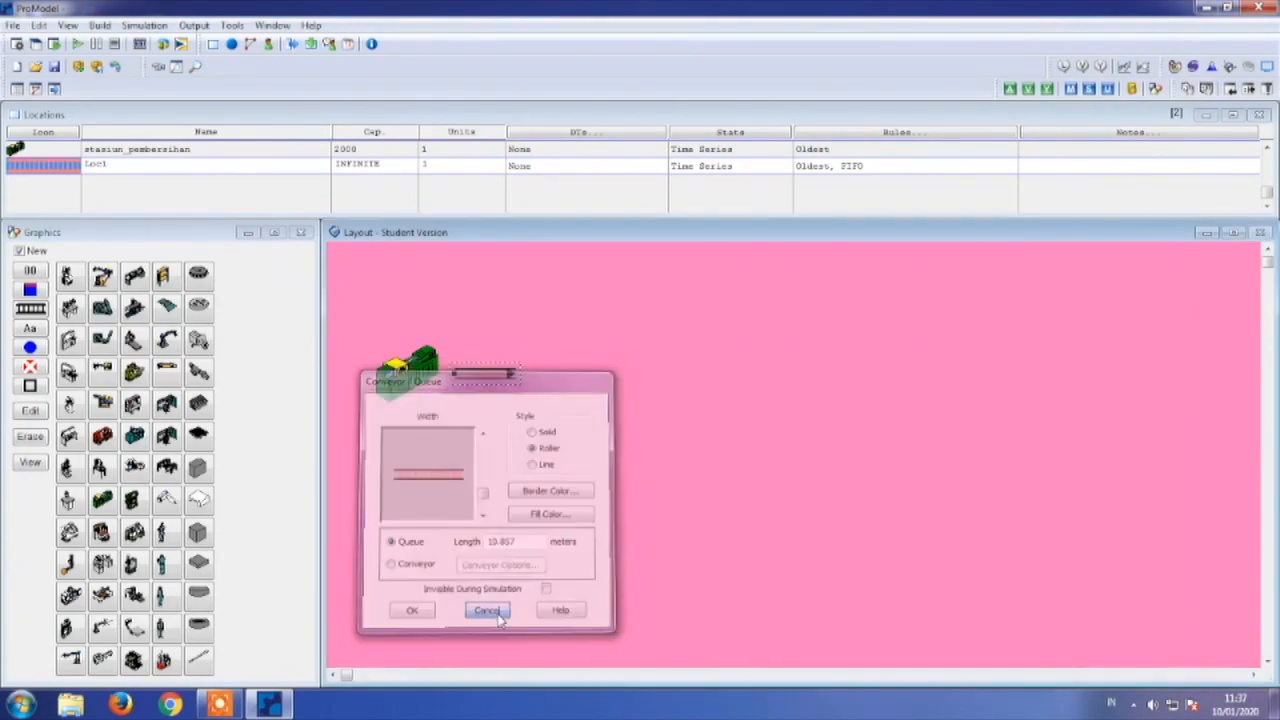
- Name the new conveyor/queue location q_pembumbuan
left_click(165, 166)
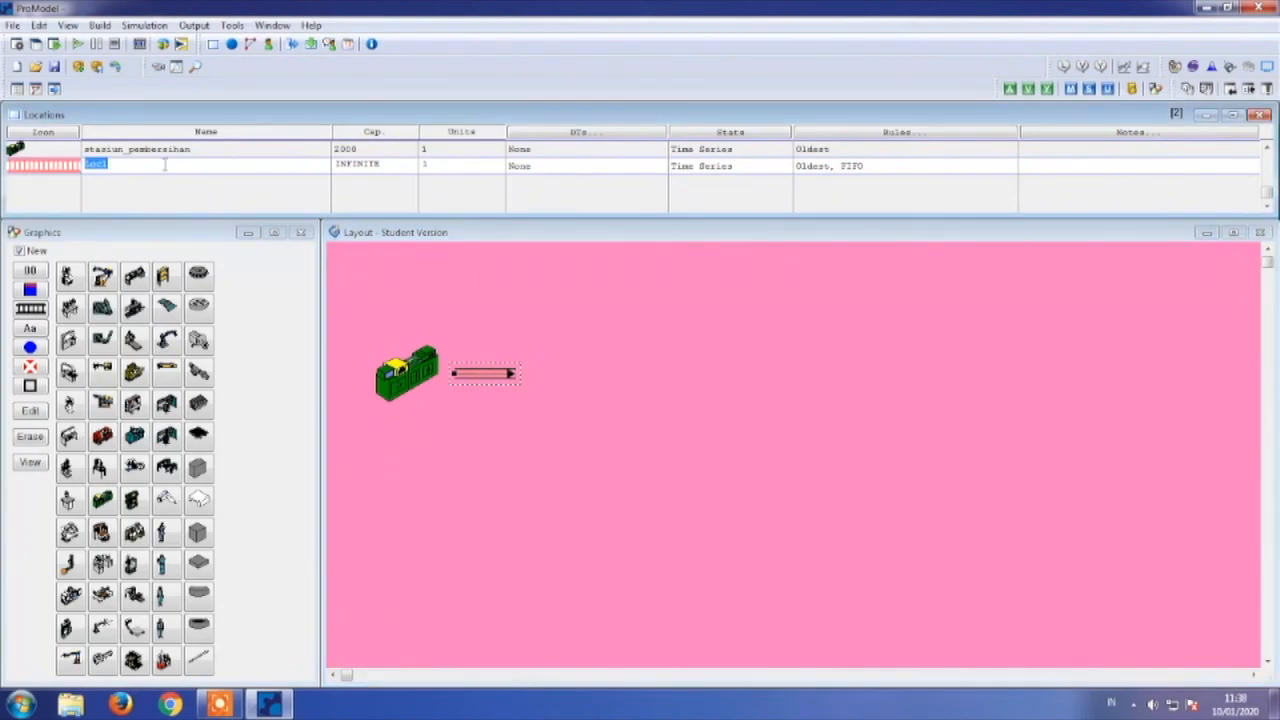
type("q_pembersihan")
- Place a teal folding machine graphic right of q_pembumbuan and enlarge it to roughly match the first machine
left_click(104, 310)
left_click(577, 356)
mouse_move(583, 362)
left_mouse_down()
mouse_move(644, 400)
mouse_move(593, 384)
left_mouse_up()
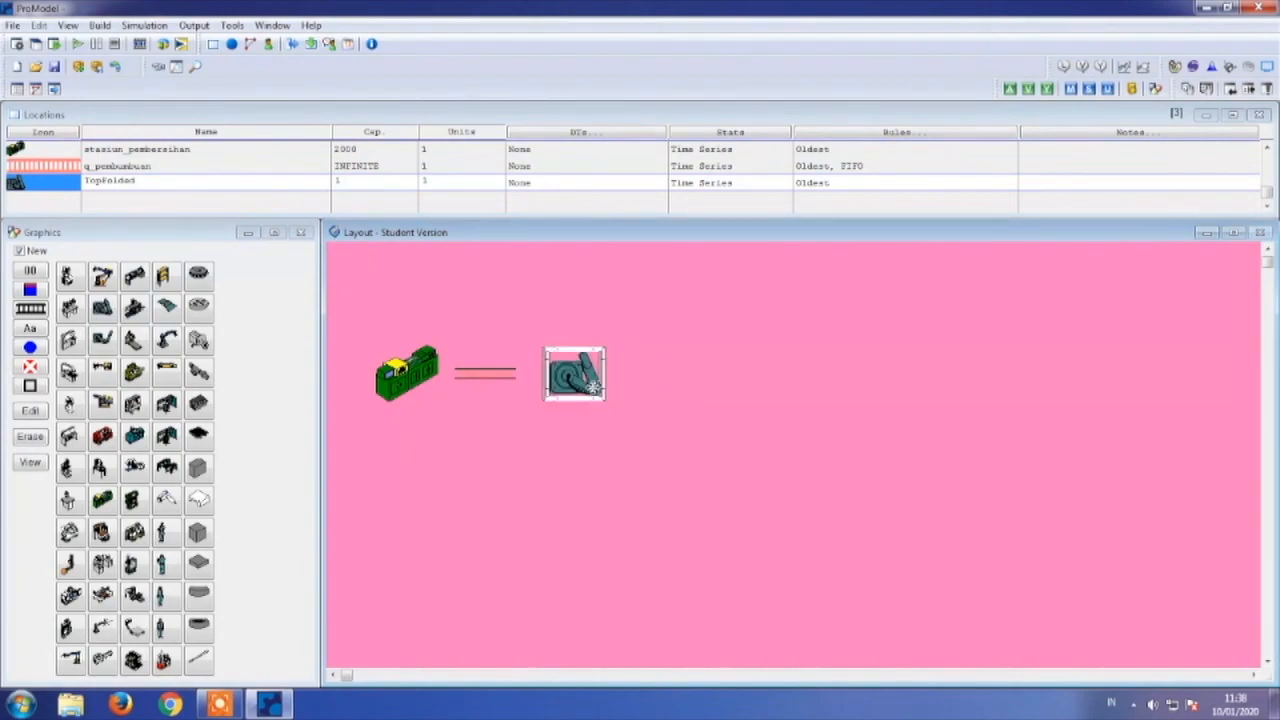
- Name the teal machine location stasiun_pembumbuan and set its capacity to 20000
left_click(146, 183)
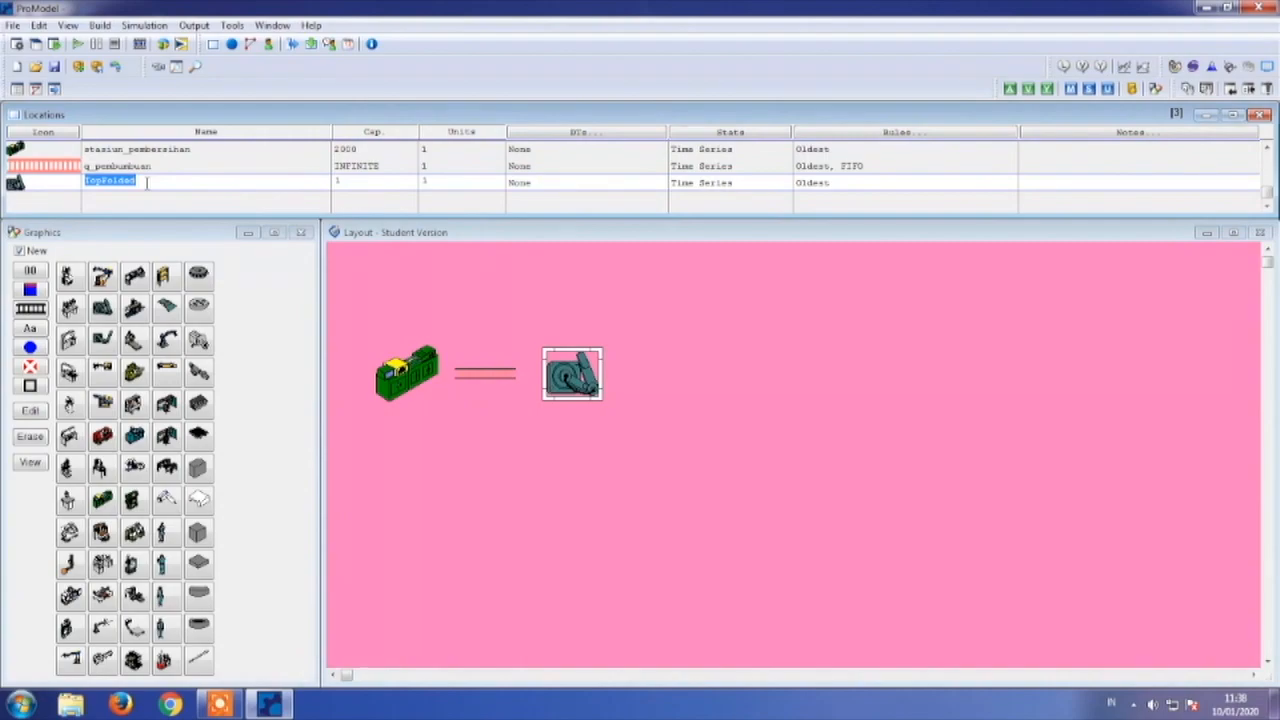
type("stasiun_pembumbuan")
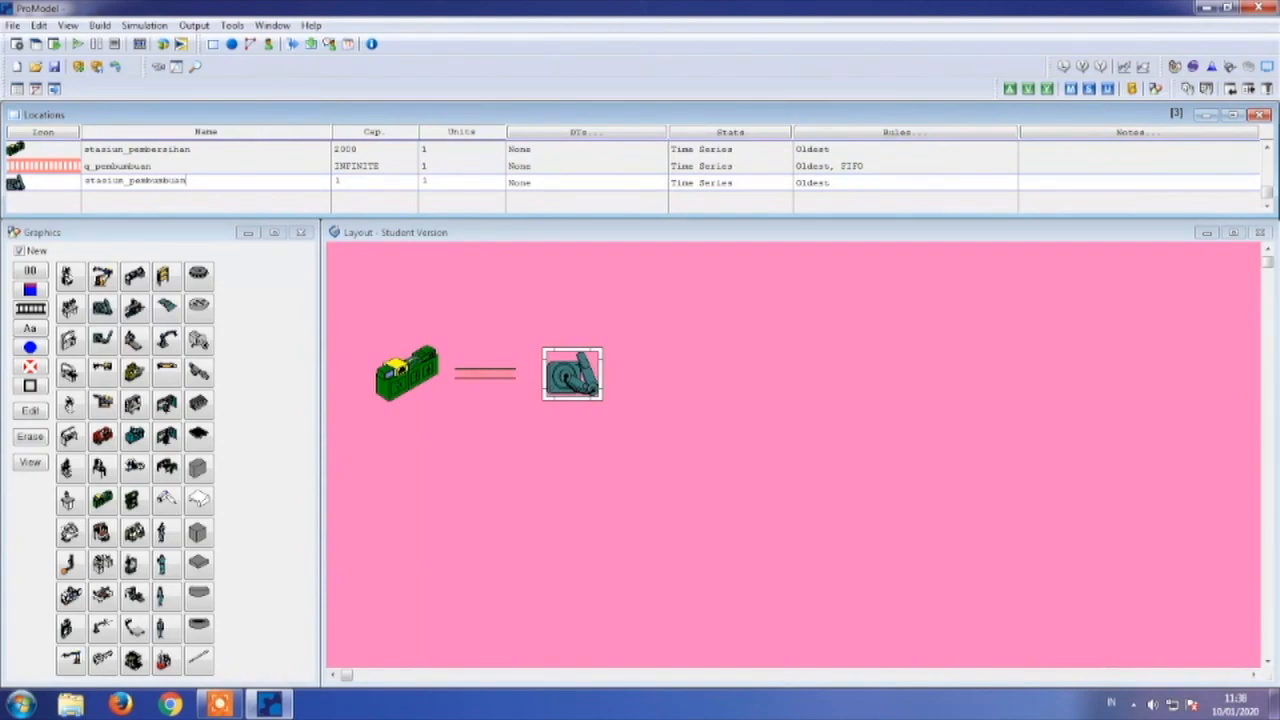
left_click(362, 187)
type("20000")
- Draw a second horizontal conveyor/queue location right of the stasiun_pembumbuan machine and name it q_pemotongan
left_click(31, 309)
left_click(620, 371)
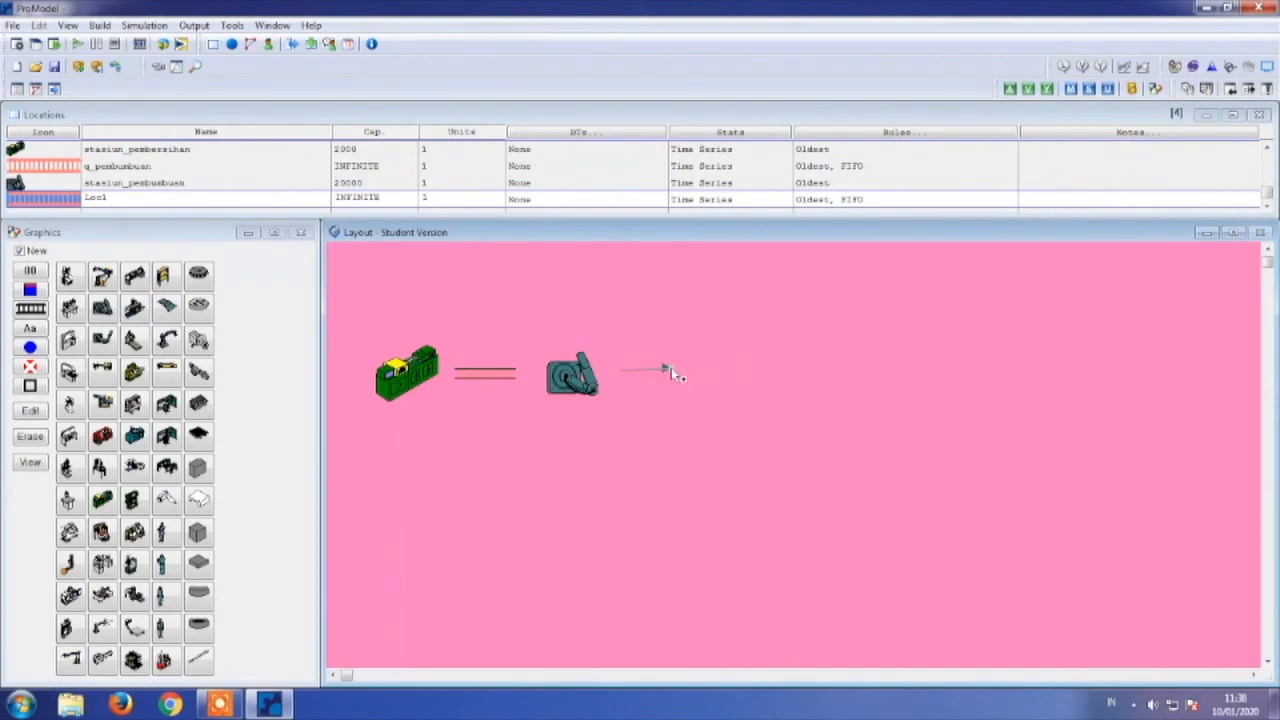
right_click(677, 372)
left_click(208, 207)
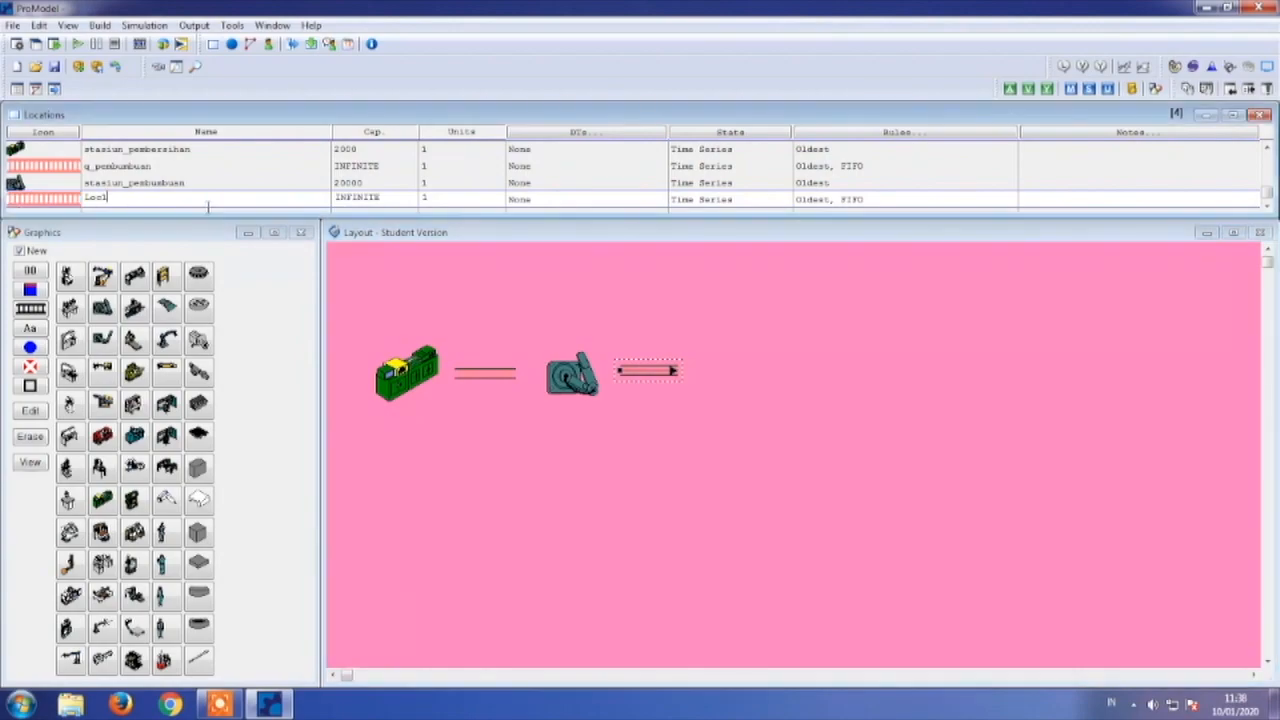
type("q_pemotongan")
- Place an olive machining center graphic about 8.7 m by 8.7 m right of q_pemotongan, leaving its library graphic settings unchanged
left_click(134, 380)
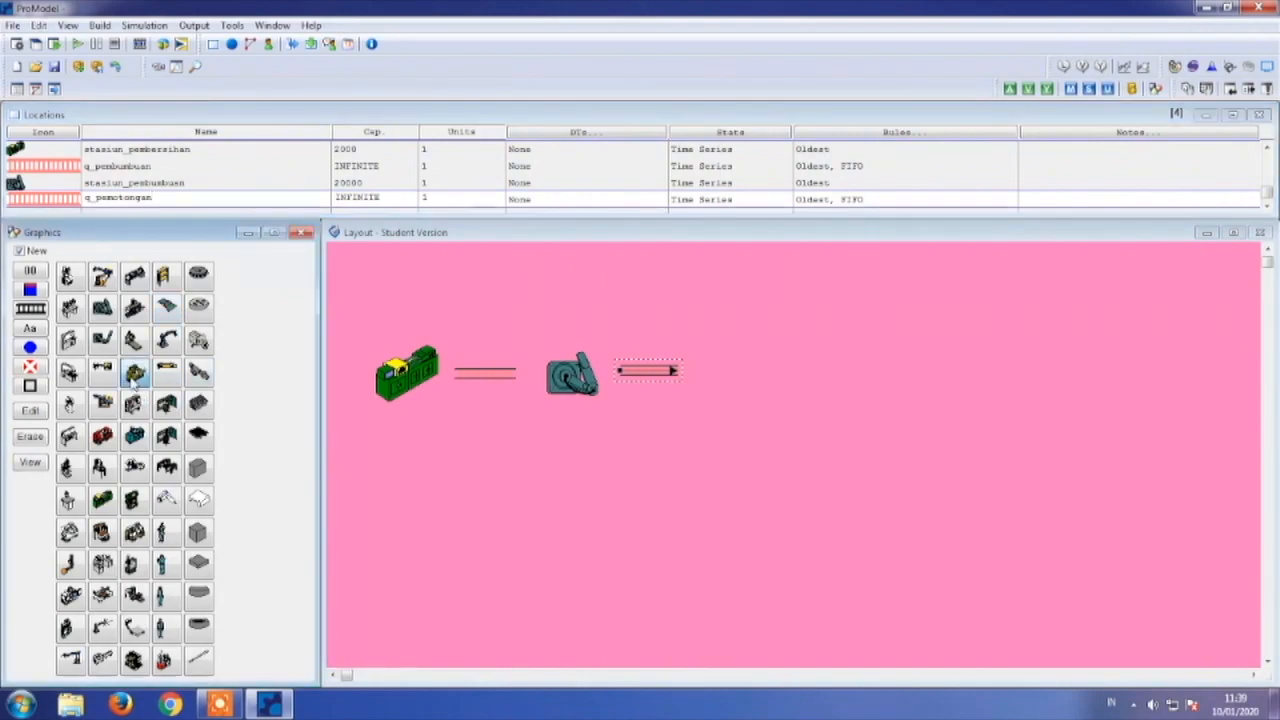
left_click(726, 372)
mouse_move(737, 377)
left_mouse_down()
mouse_move(775, 408)
mouse_move(749, 381)
left_mouse_up()
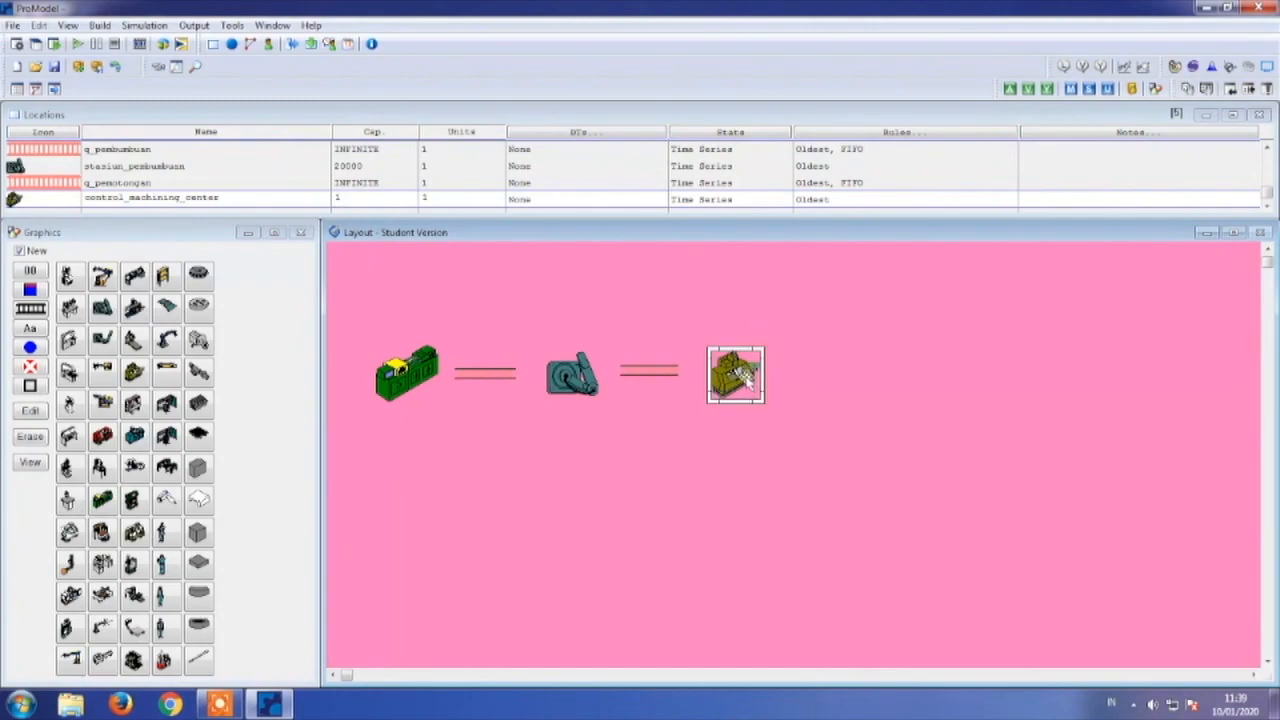
double_click(741, 375)
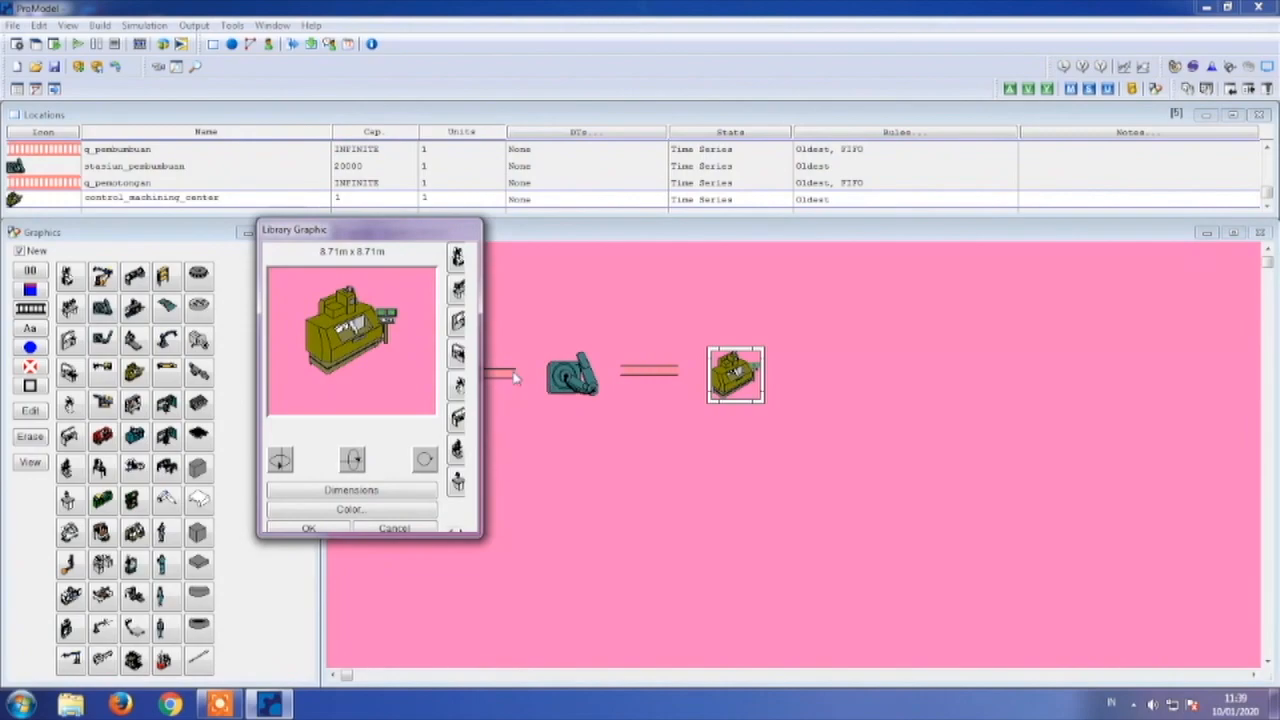
left_click(410, 527)
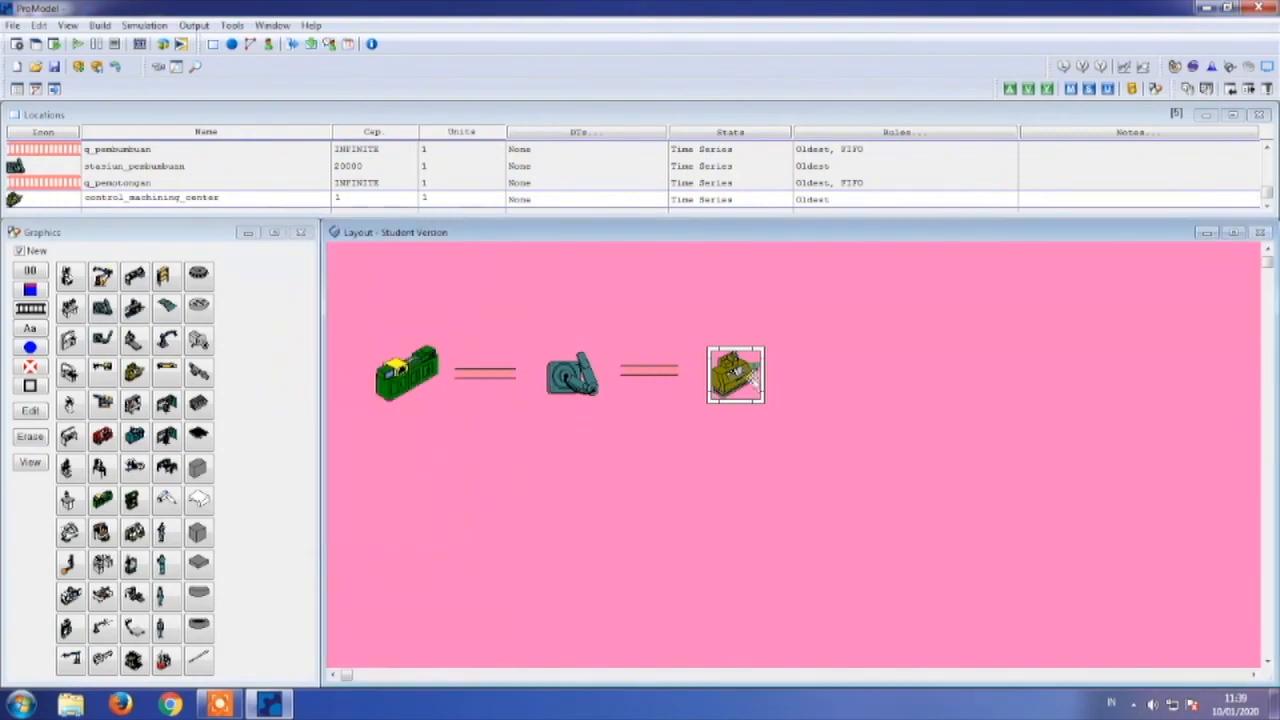
- Name the machining center location stasiun_pemotongan and set its capacity to 2000
left_click(237, 196)
type("sta")
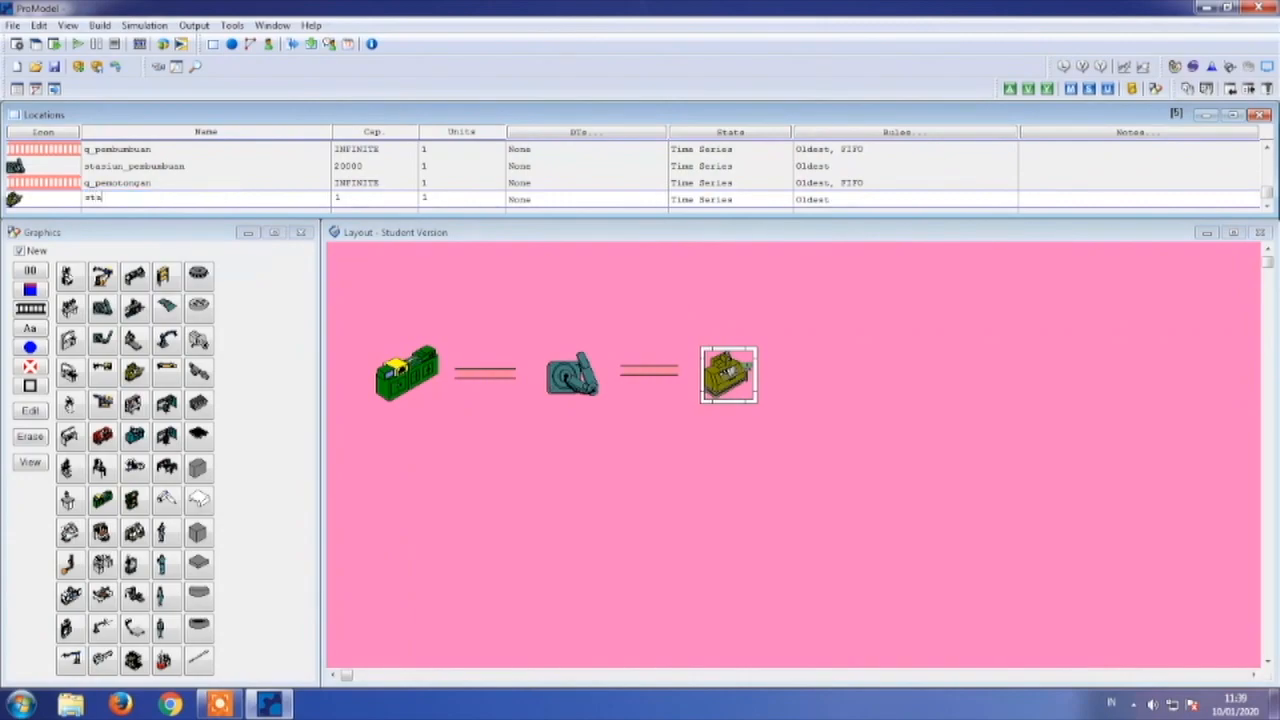
type("siun_pemotongan")
left_click(370, 198)
type("2000")
- Correct the capacity of the stasiun_pembumbuan location to 2000
left_click(353, 165)
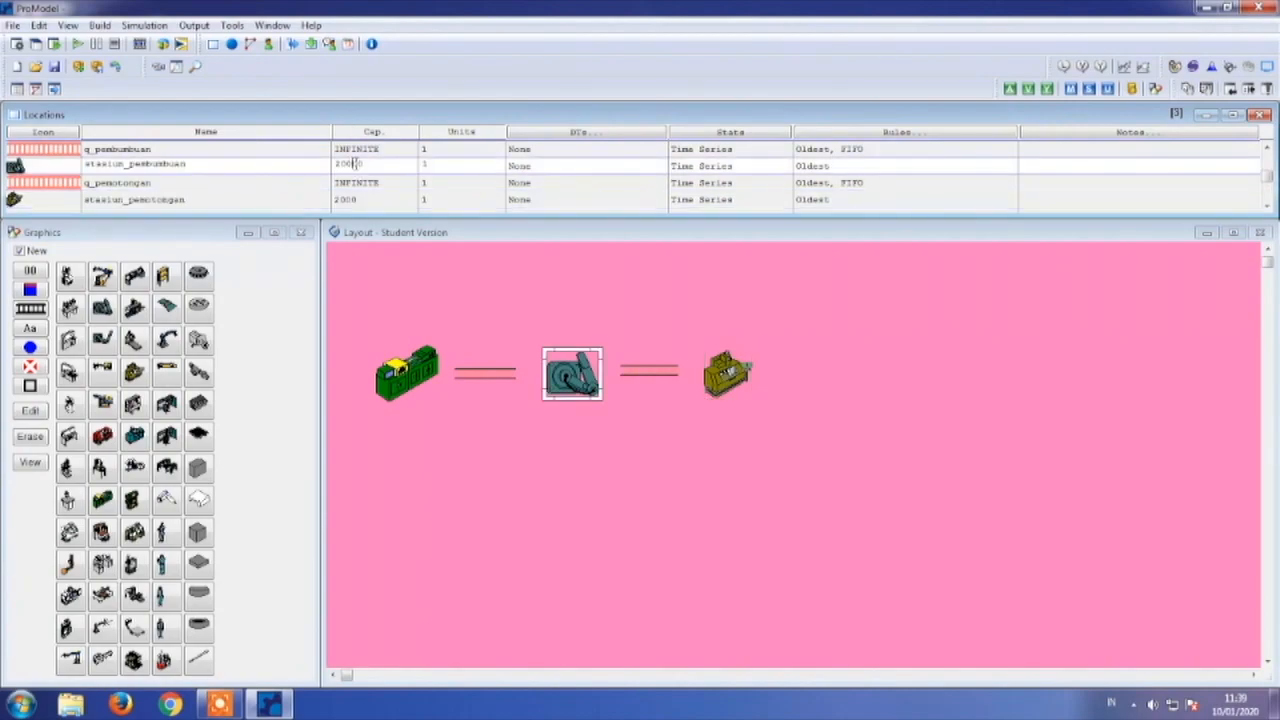
key("BackSpace")
key("Up")
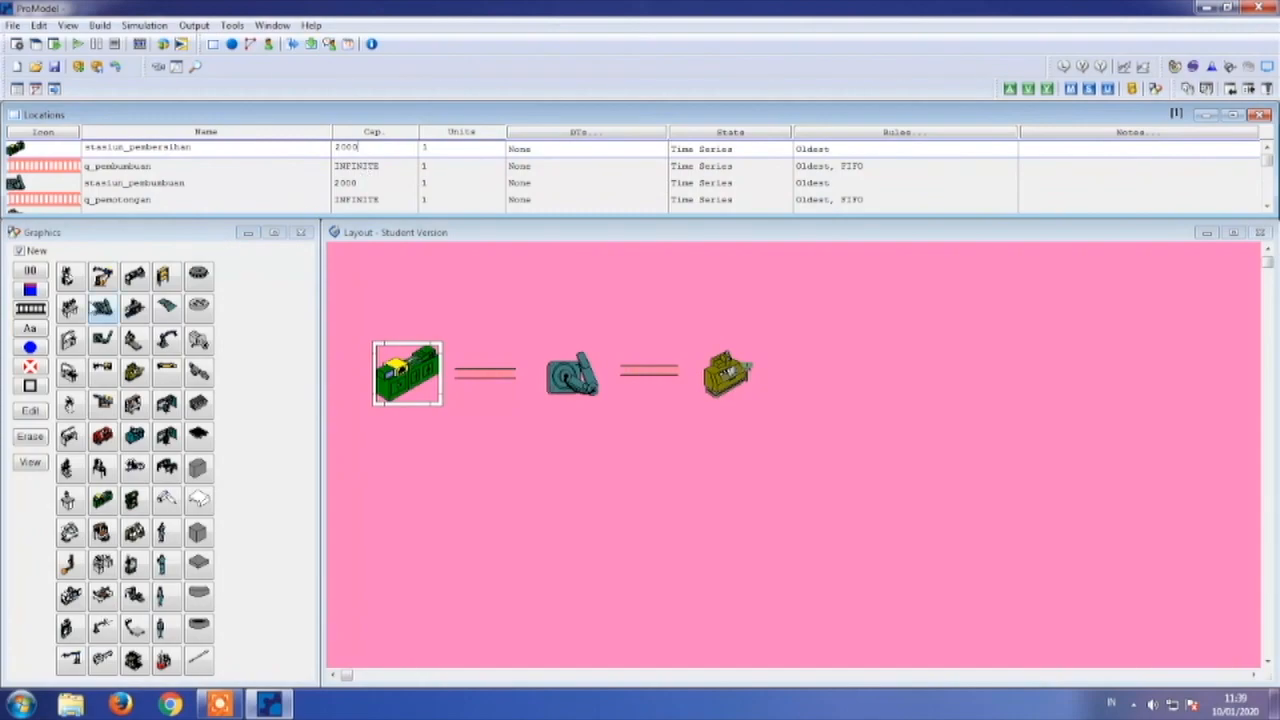
- Draw a horizontal conveyor/queue location right of the stasiun_pemotongan machine and set its type to Queue
left_click(30, 312)
left_click(780, 374)
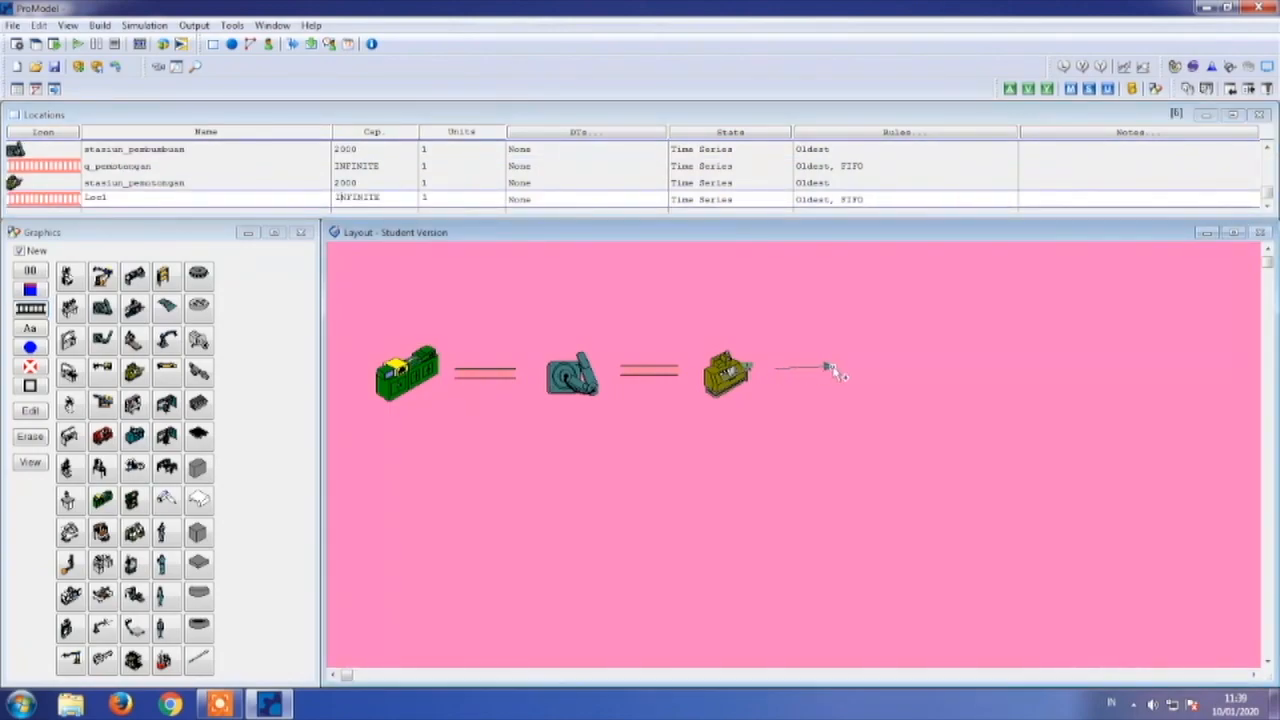
right_click(835, 367)
double_click(664, 367)
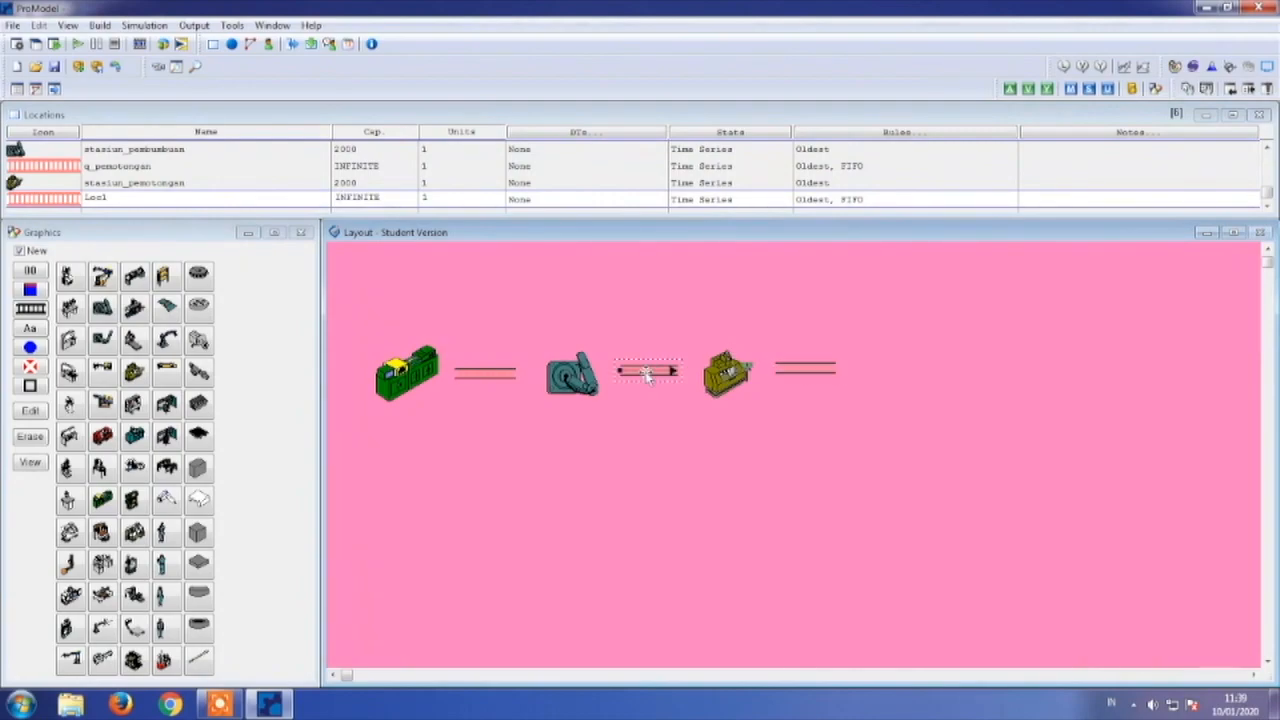
left_click(568, 614)
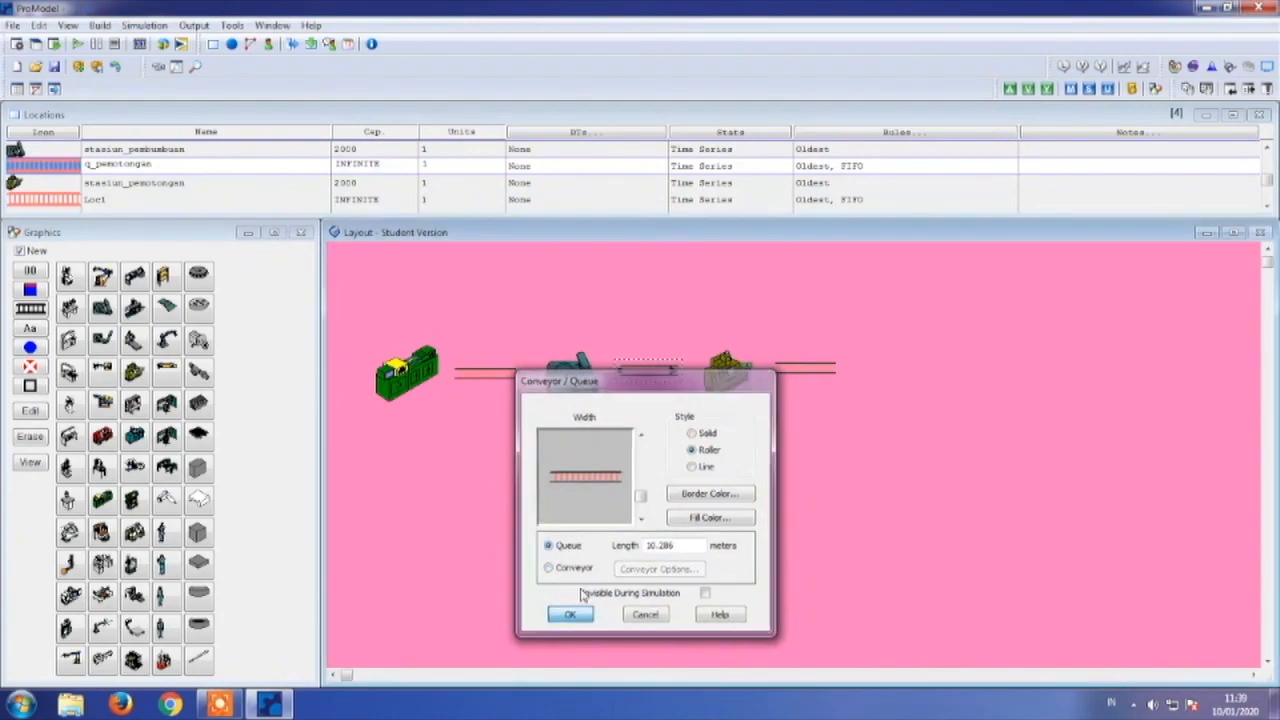
double_click(792, 371)
left_click(694, 568)
left_click(694, 545)
left_click(716, 614)
- Name the new queue location after stasiun_pemotongan q_pembungkusan
left_click(223, 199)
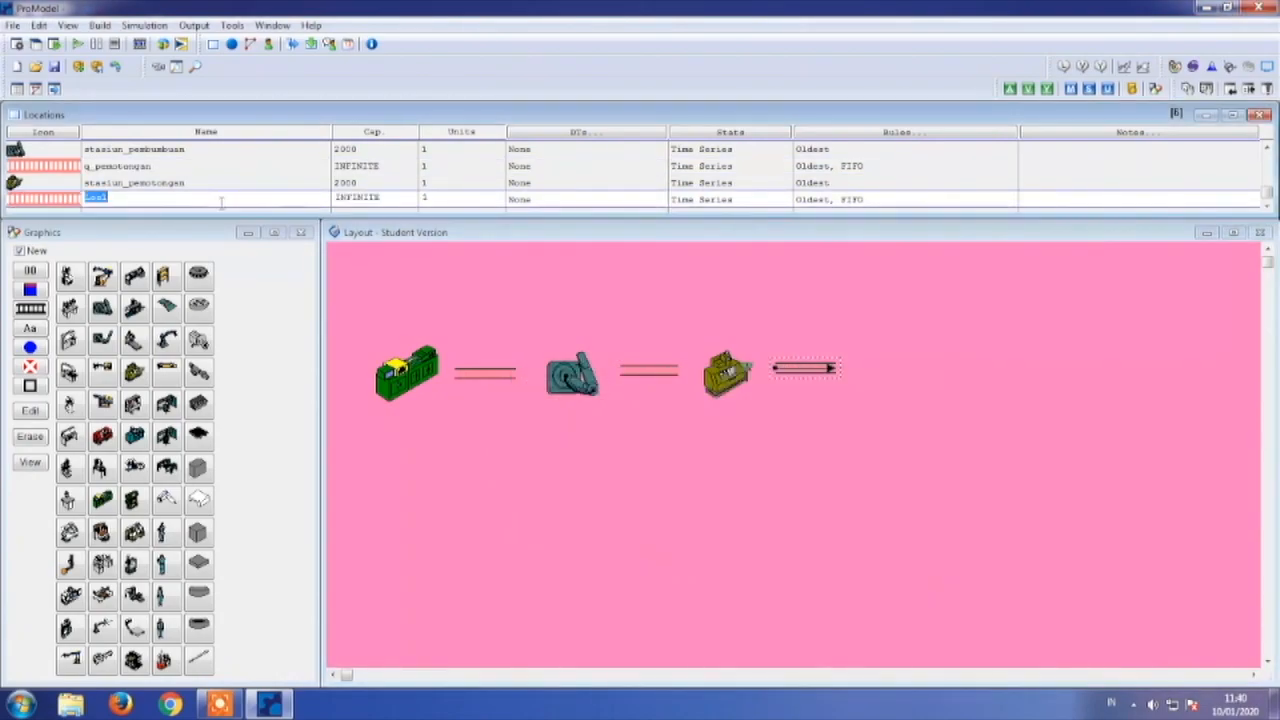
type("q_pembungku")
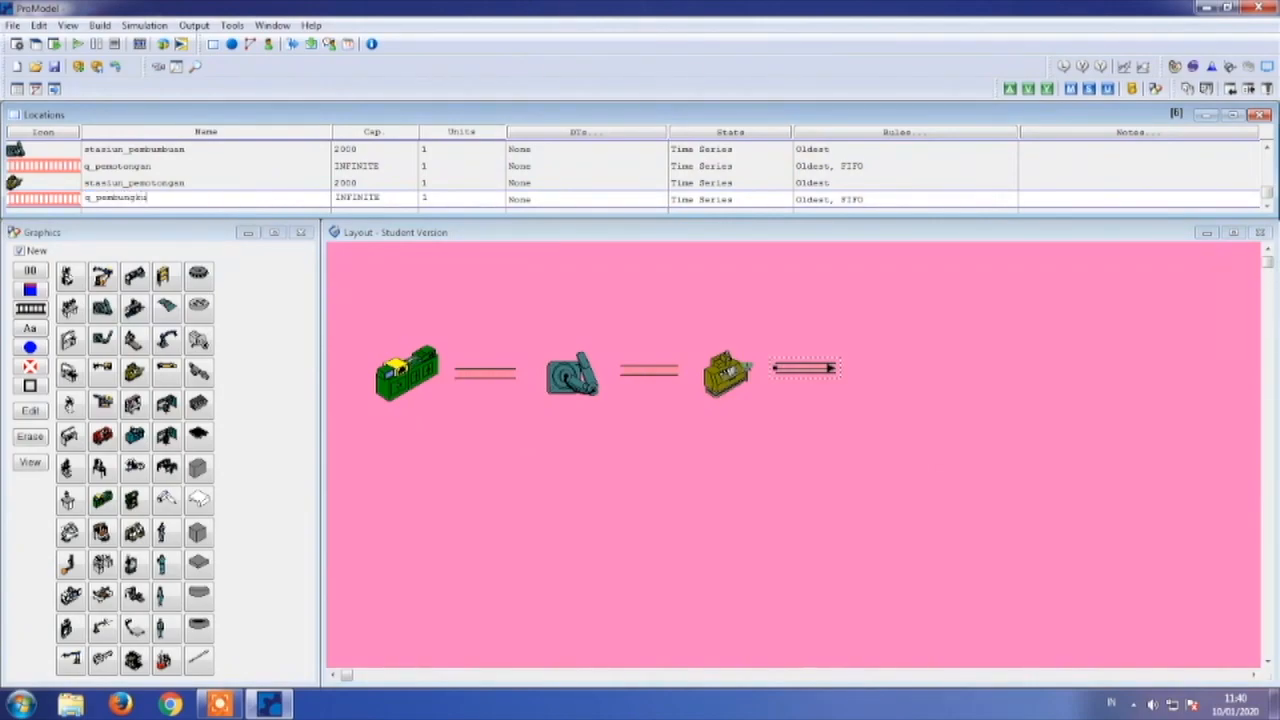
type("san")
- Place a light gray saw machine graphic right of q_pembungkusan and name the location staisun_pembungkusan
left_click(69, 341)
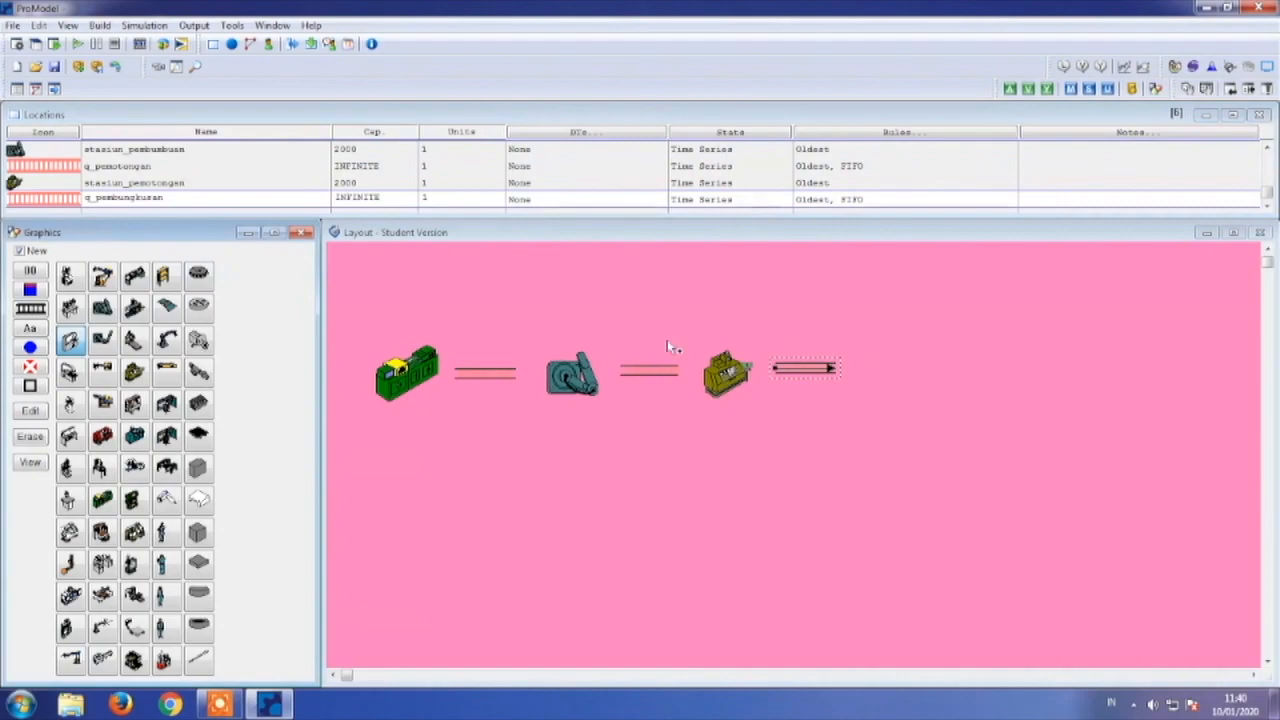
left_click(885, 356)
mouse_move(927, 391)
left_mouse_down()
mouse_move(940, 405)
mouse_move(926, 403)
left_mouse_up()
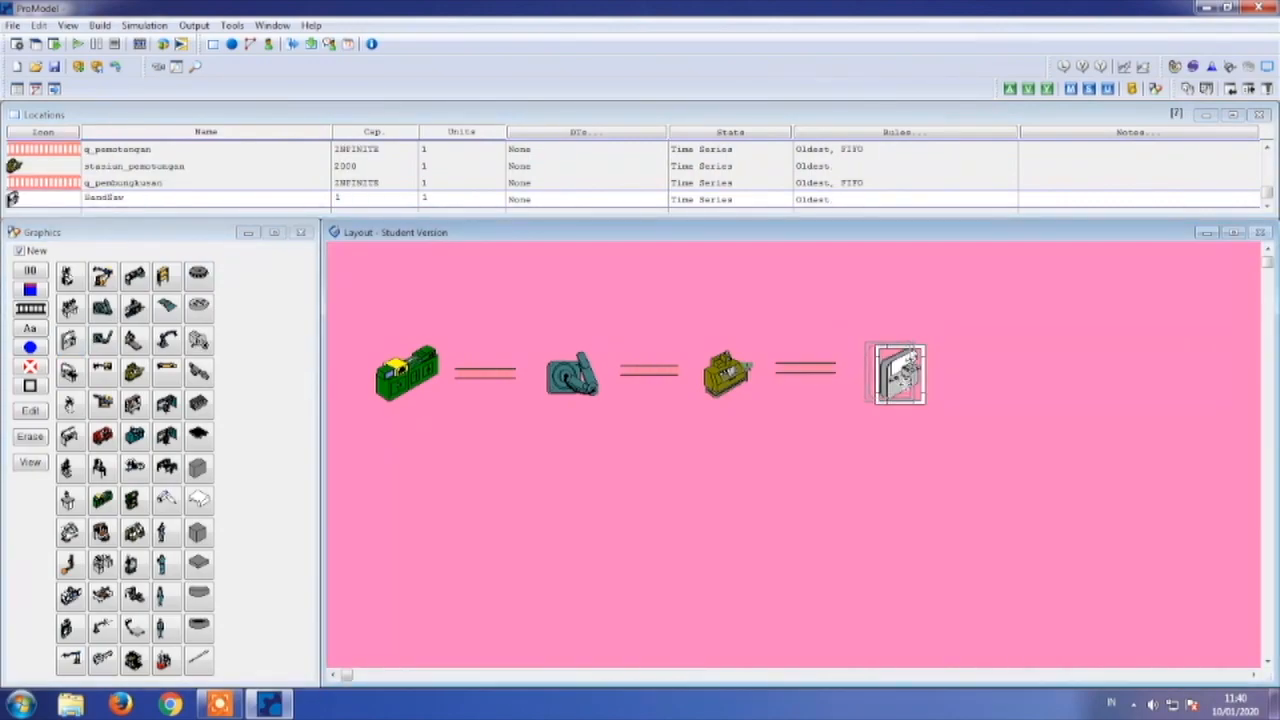
left_click_drag(906, 378, 904, 379)
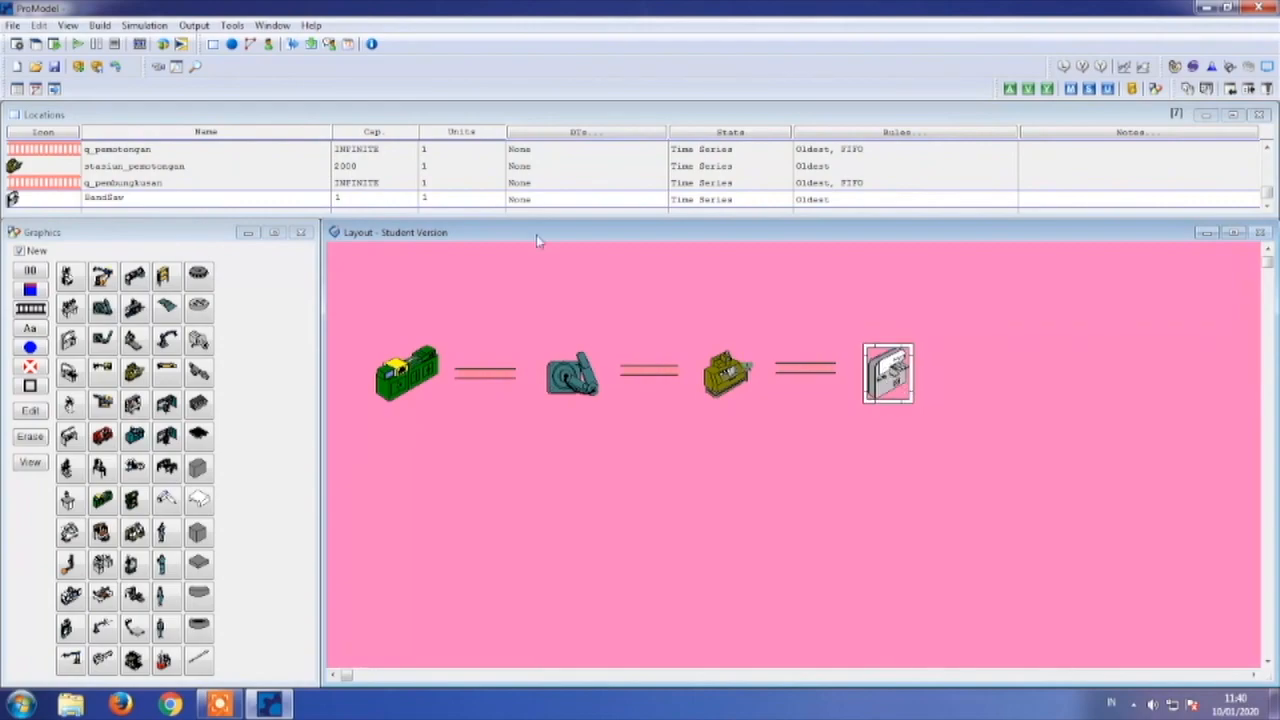
left_click(183, 202)
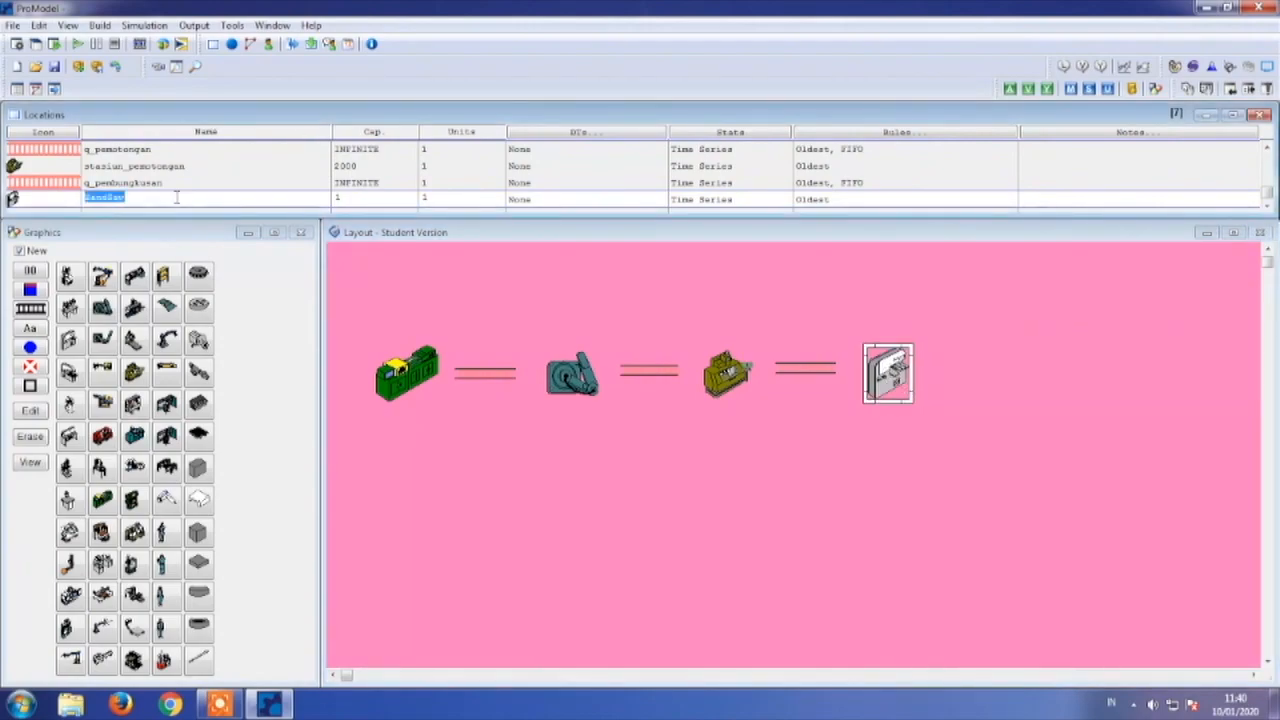
type("staisu")
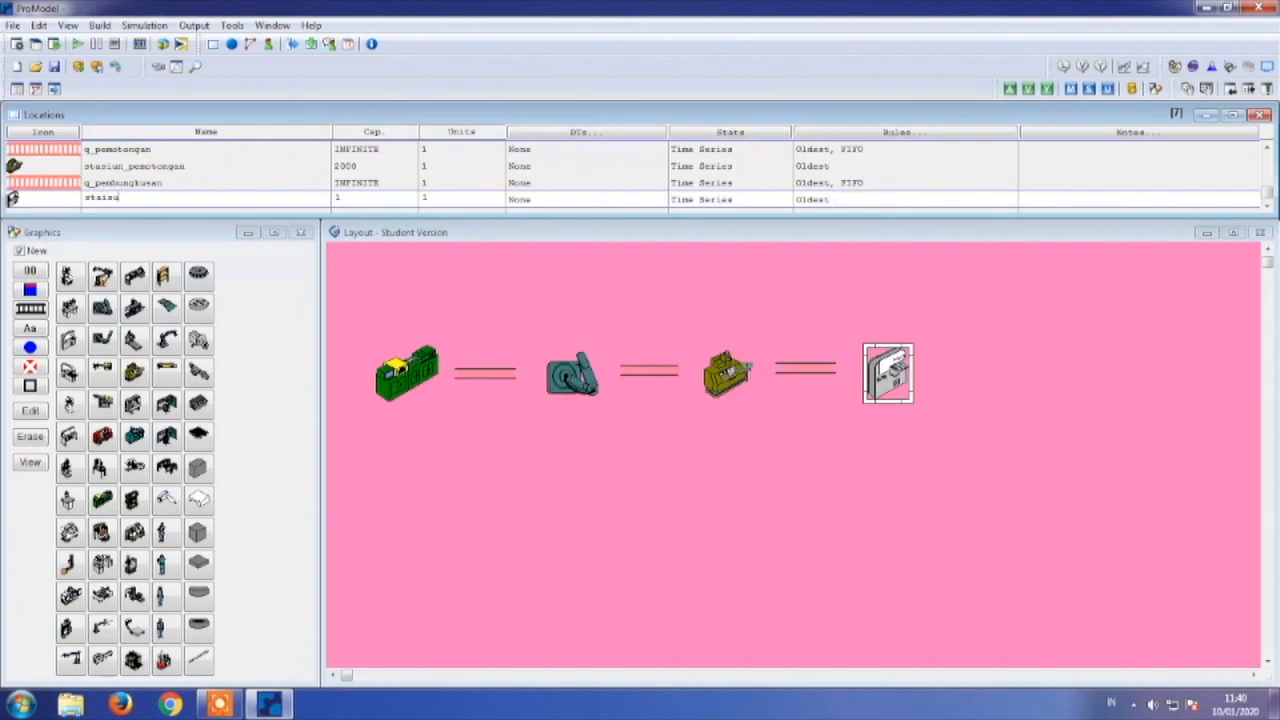
type("n_pembungkusan")
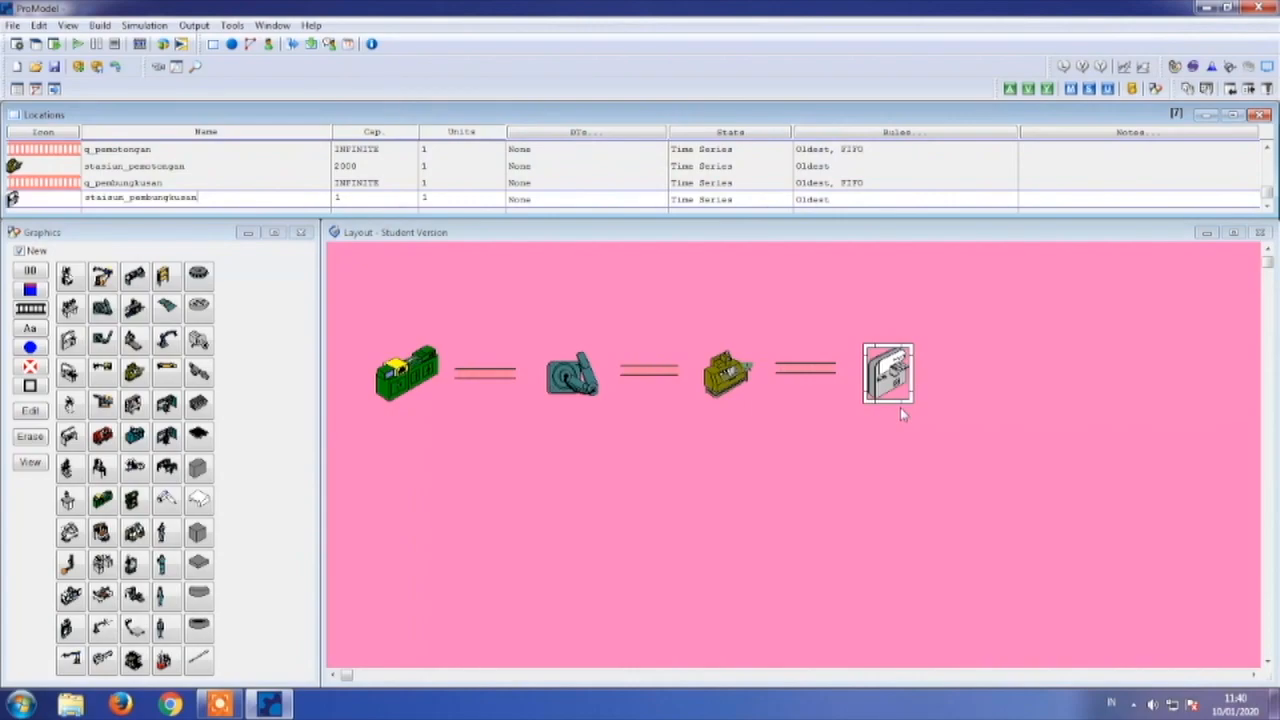
- Draw a horizontal queue location right of staisun_pembungkusan and name it q_freezer
left_click(36, 312)
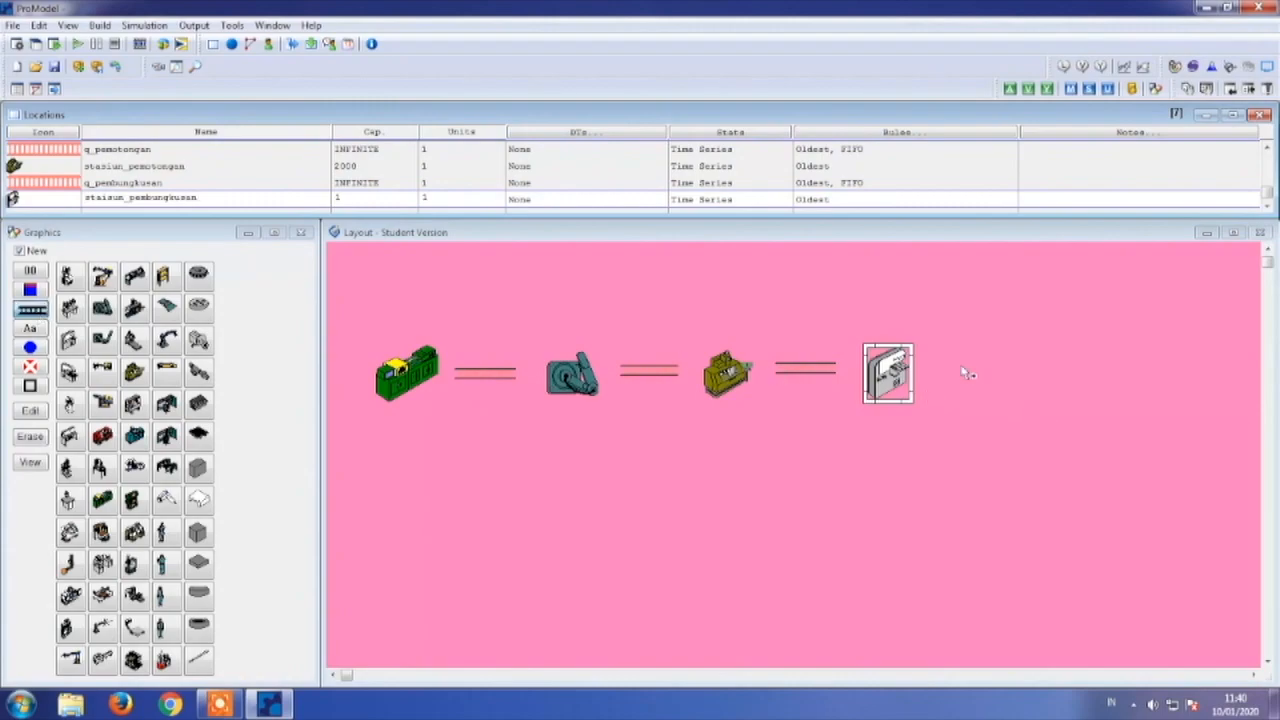
left_click(927, 367)
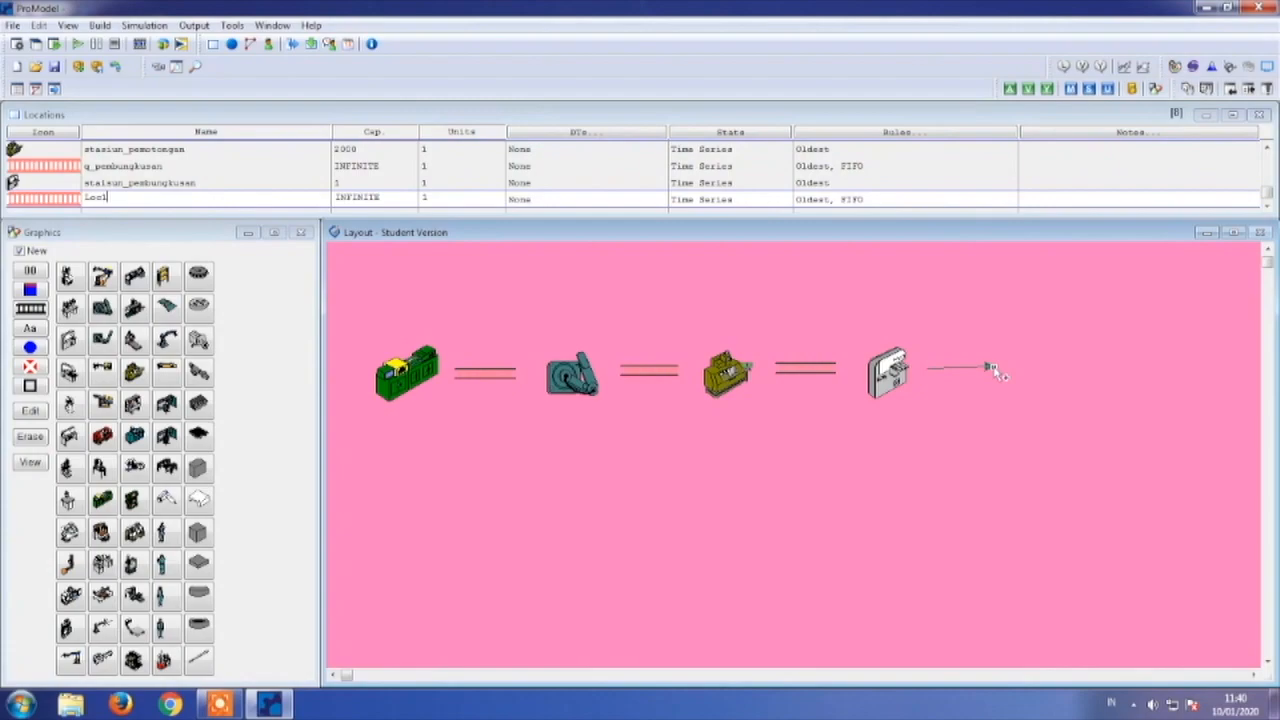
right_click(988, 367)
double_click(975, 367)
left_click(876, 538)
left_click(897, 606)
left_click(131, 198)
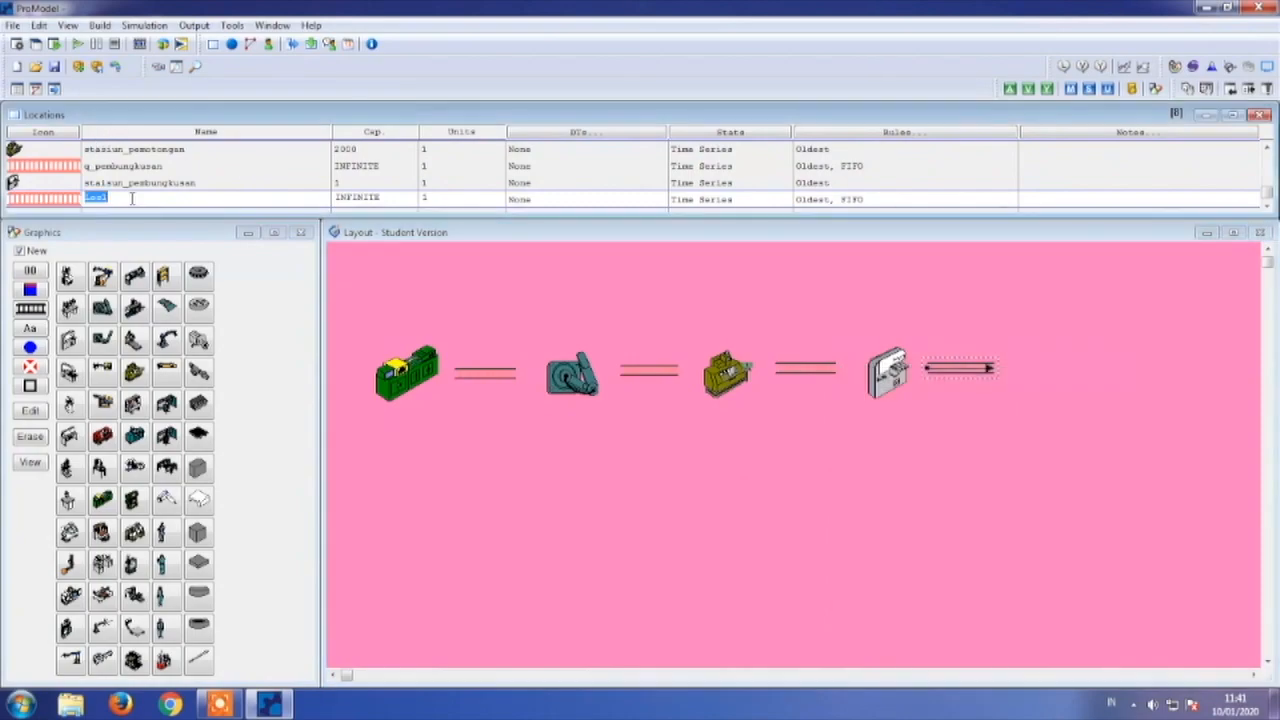
type("q_tresser")
- Place a gray cube graphic as a new location right of q_freezer
left_click(197, 536)
left_click(1035, 367)
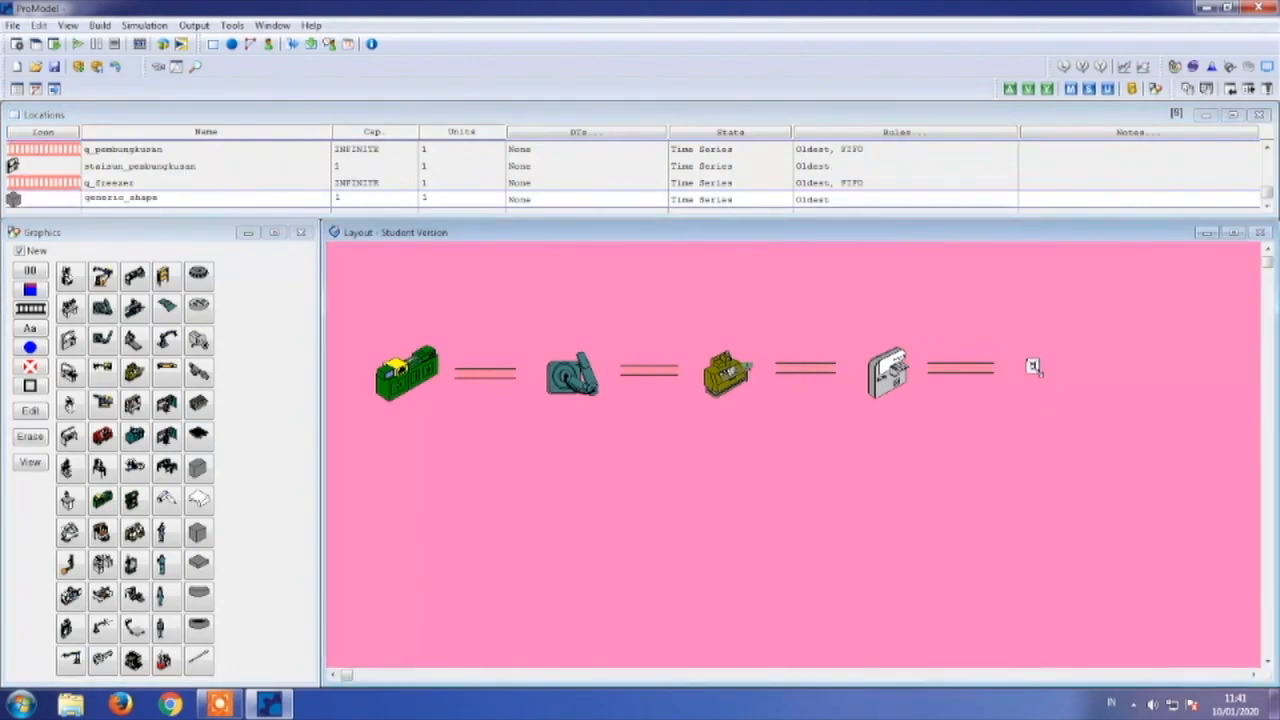
left_click_drag(1033, 379, 1032, 377)
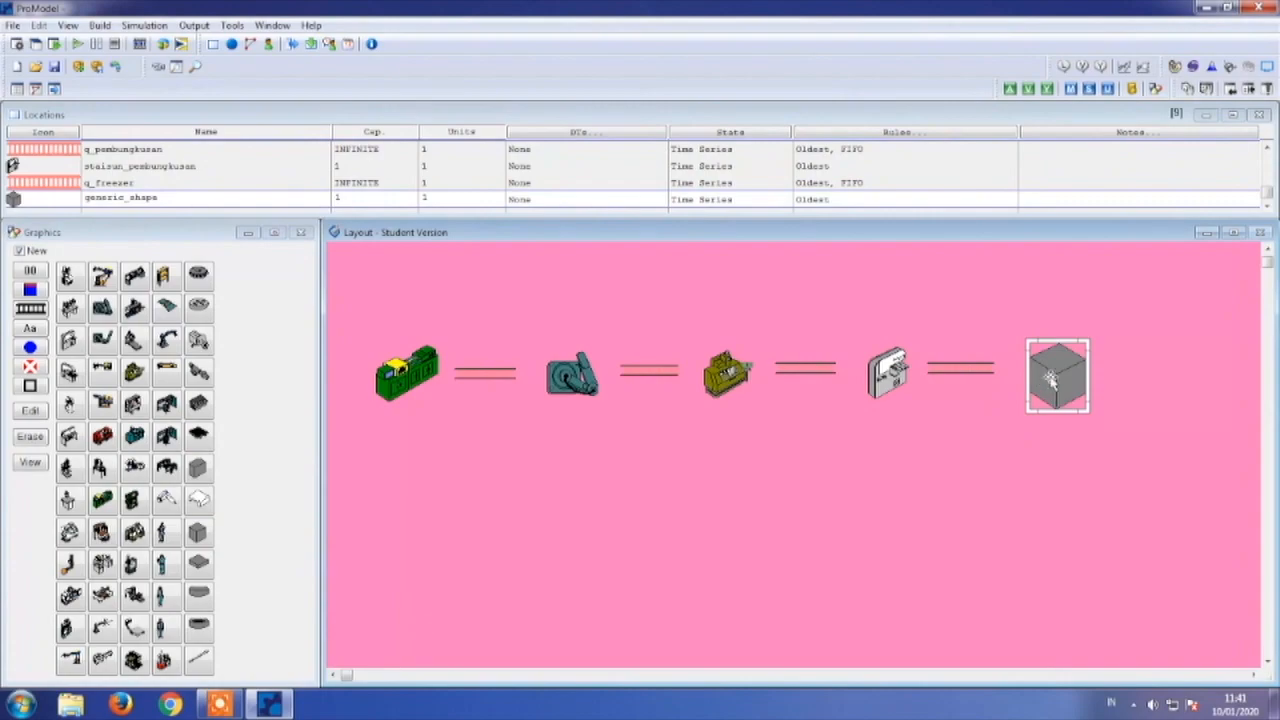
- Name the gray cube location freezer and set its capacity to INFINITE
left_click(148, 198)
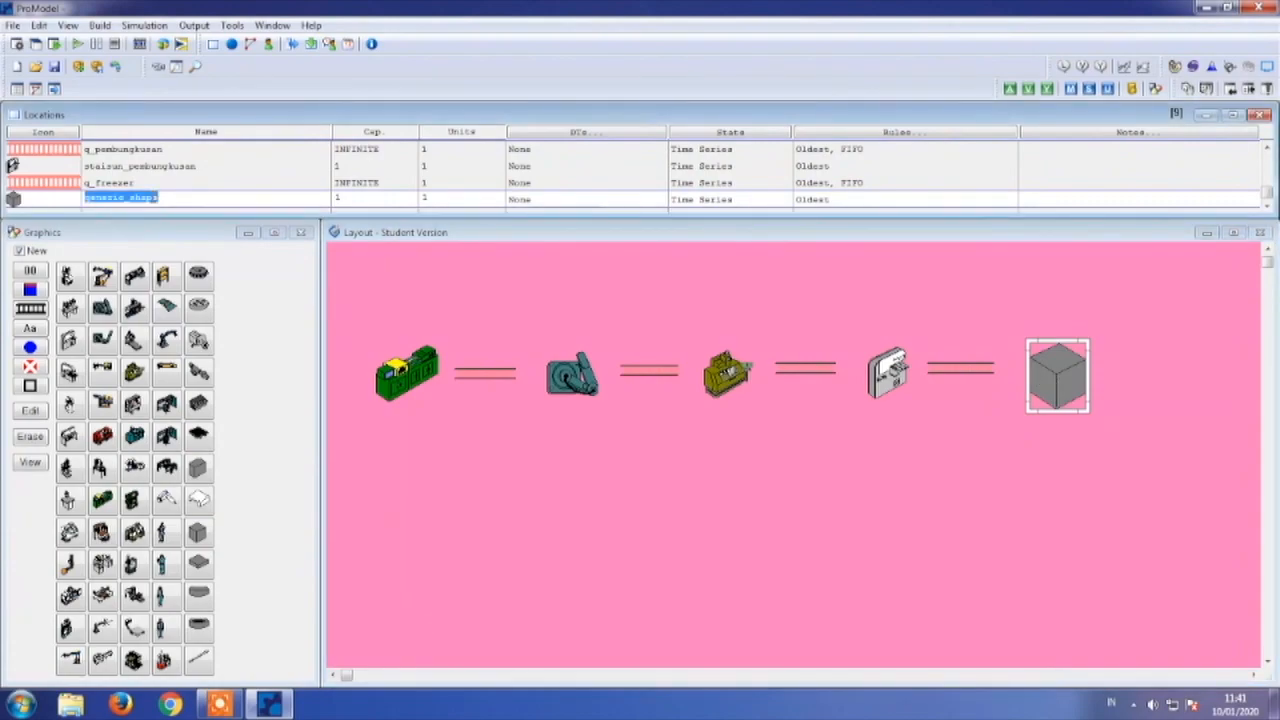
type("freezer")
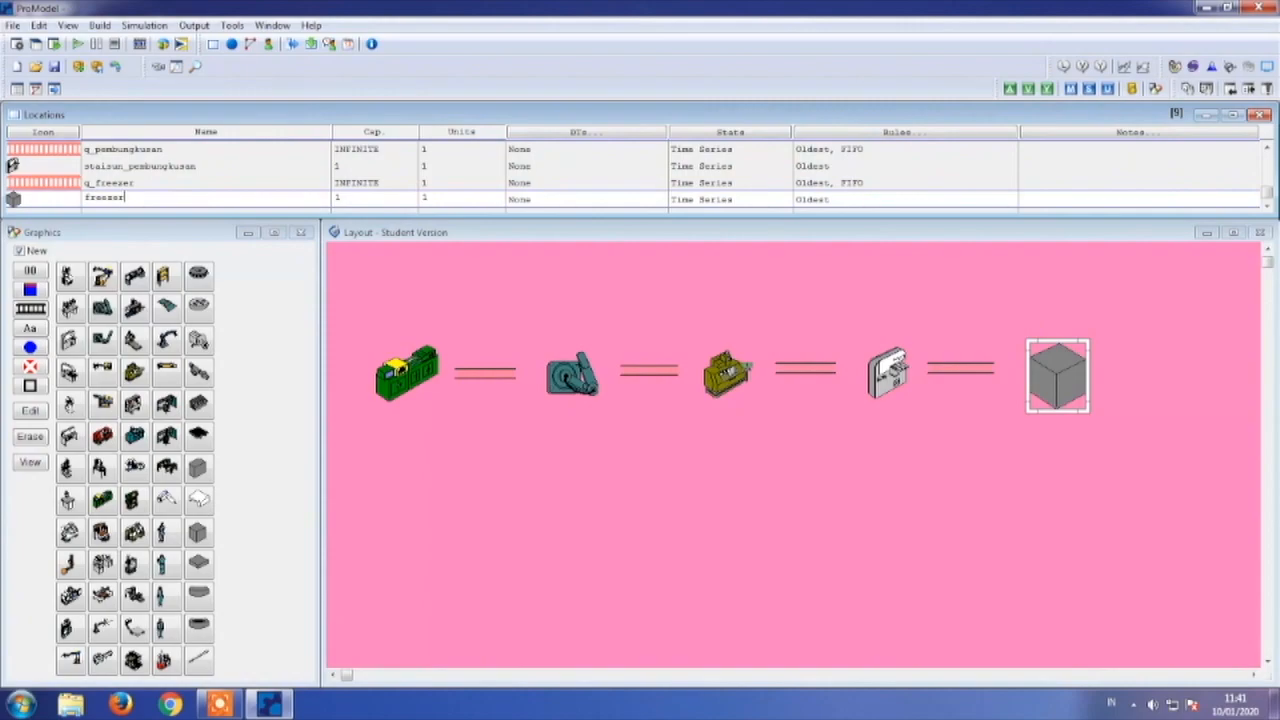
left_click(377, 199)
type("1")
type("NFIN")
- Add a first entity with the gray rod graphic and set the graphic's horizontal dimension to 3.05 meters
left_click(104, 25)
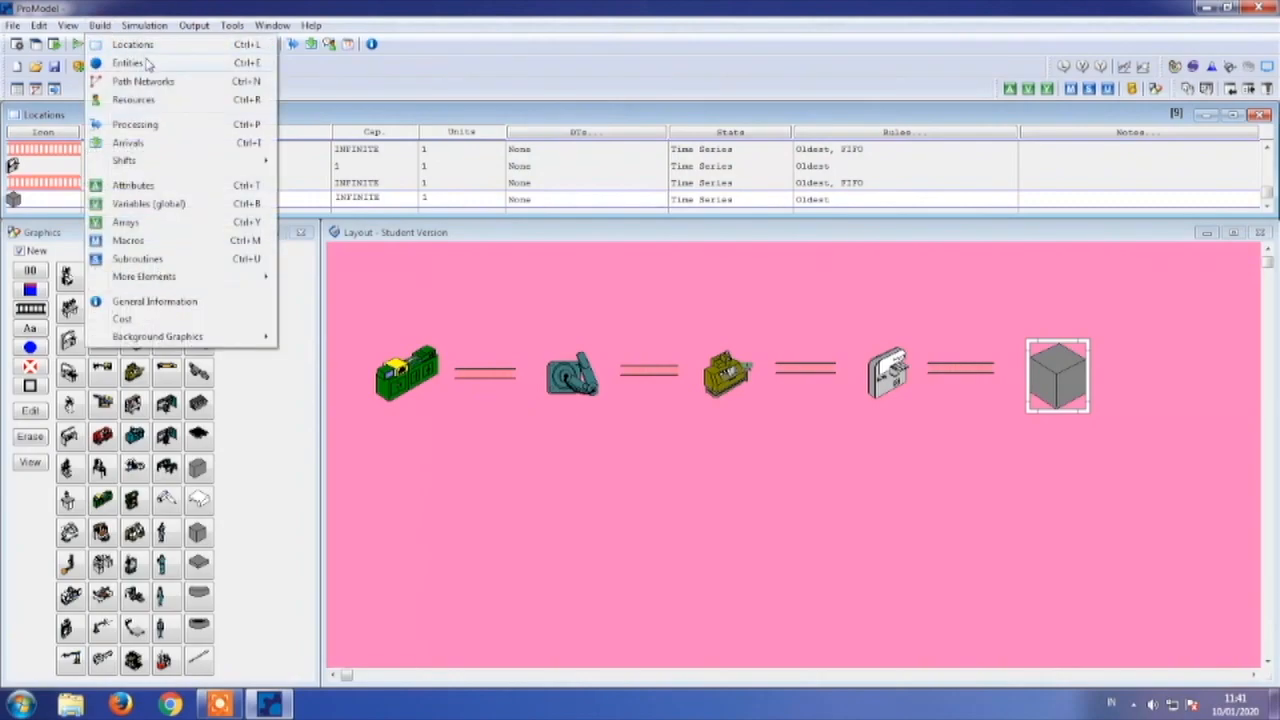
left_click(125, 62)
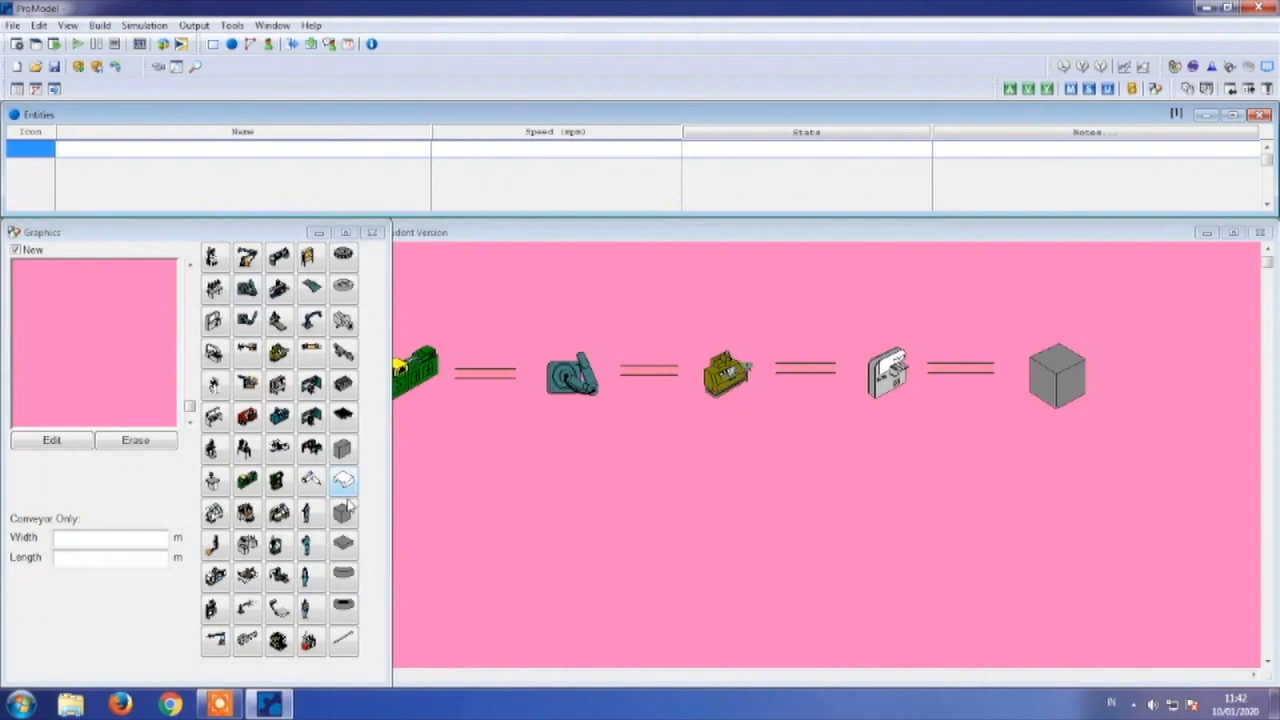
left_click(352, 643)
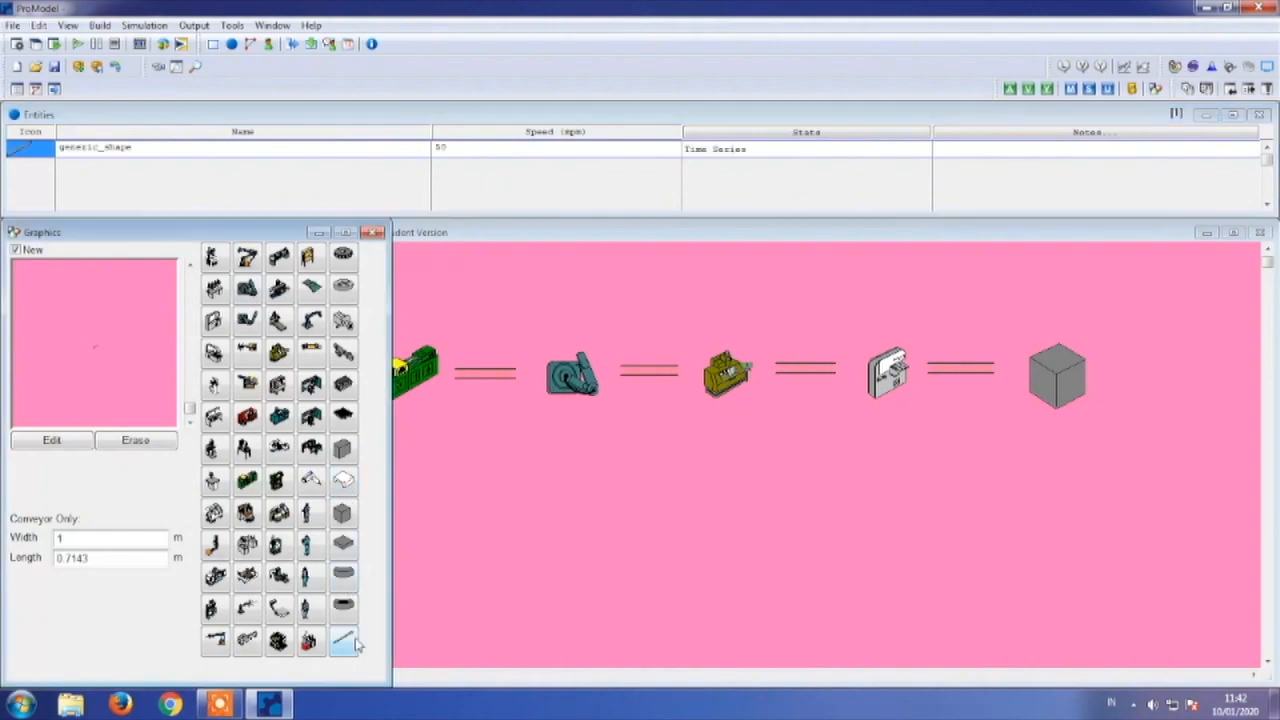
left_click(78, 443)
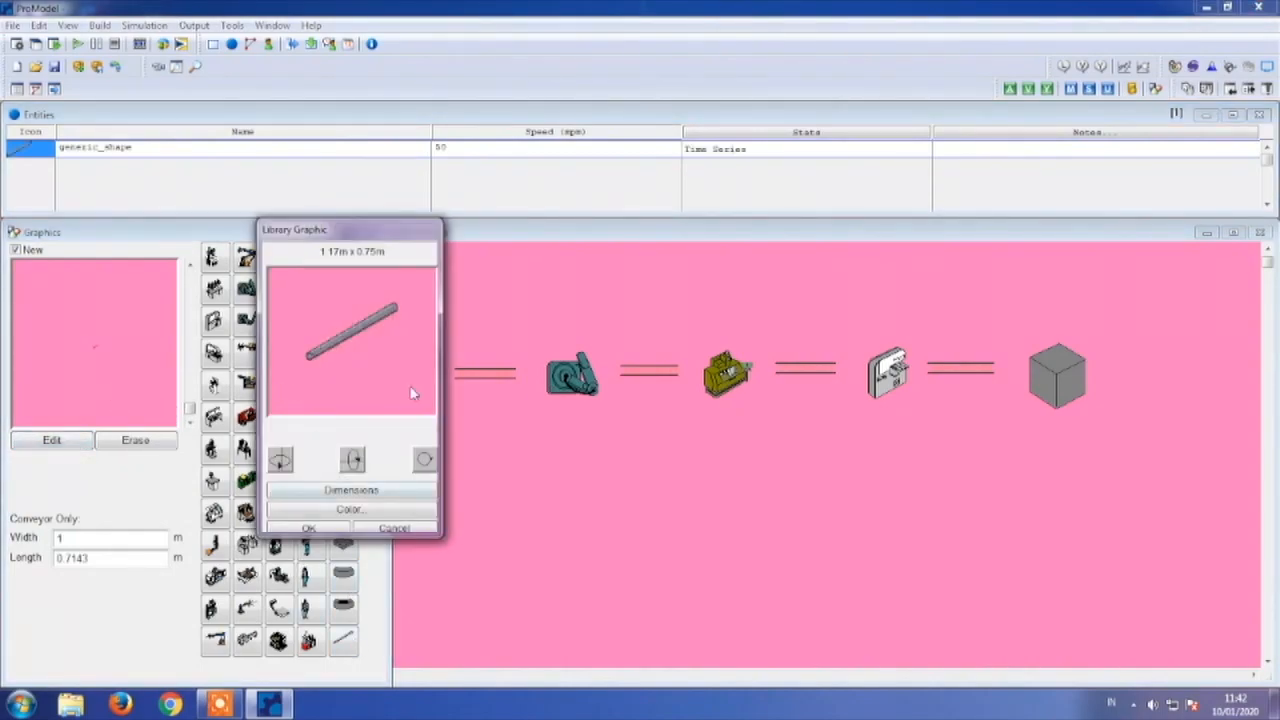
left_click_drag(440, 537, 453, 554)
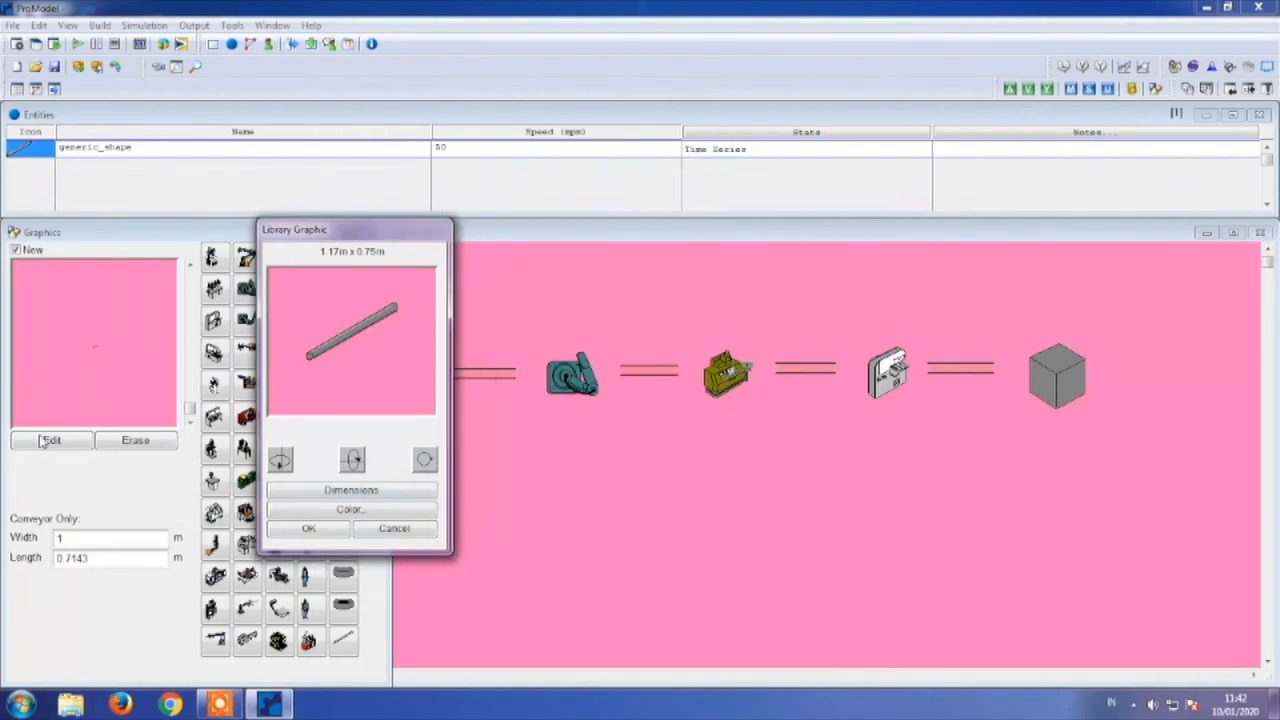
left_click(388, 492)
left_click_drag(514, 462, 469, 462)
type("3.05")
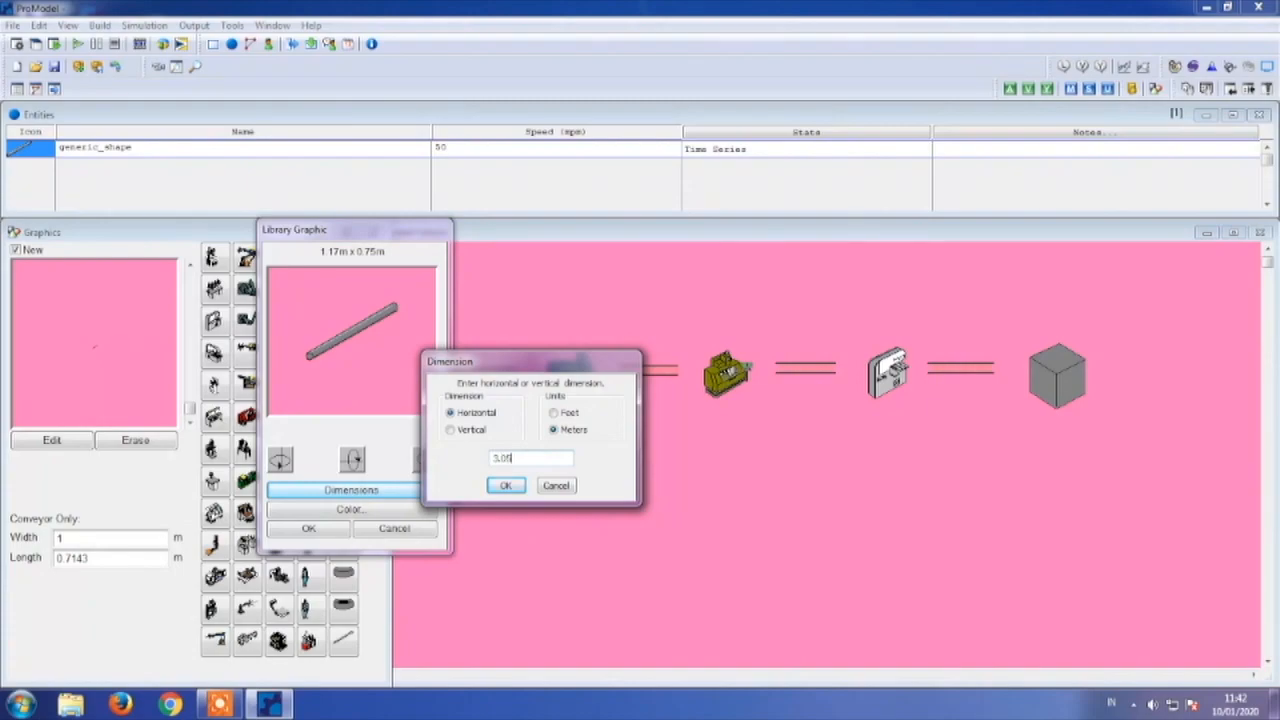
key("Return")
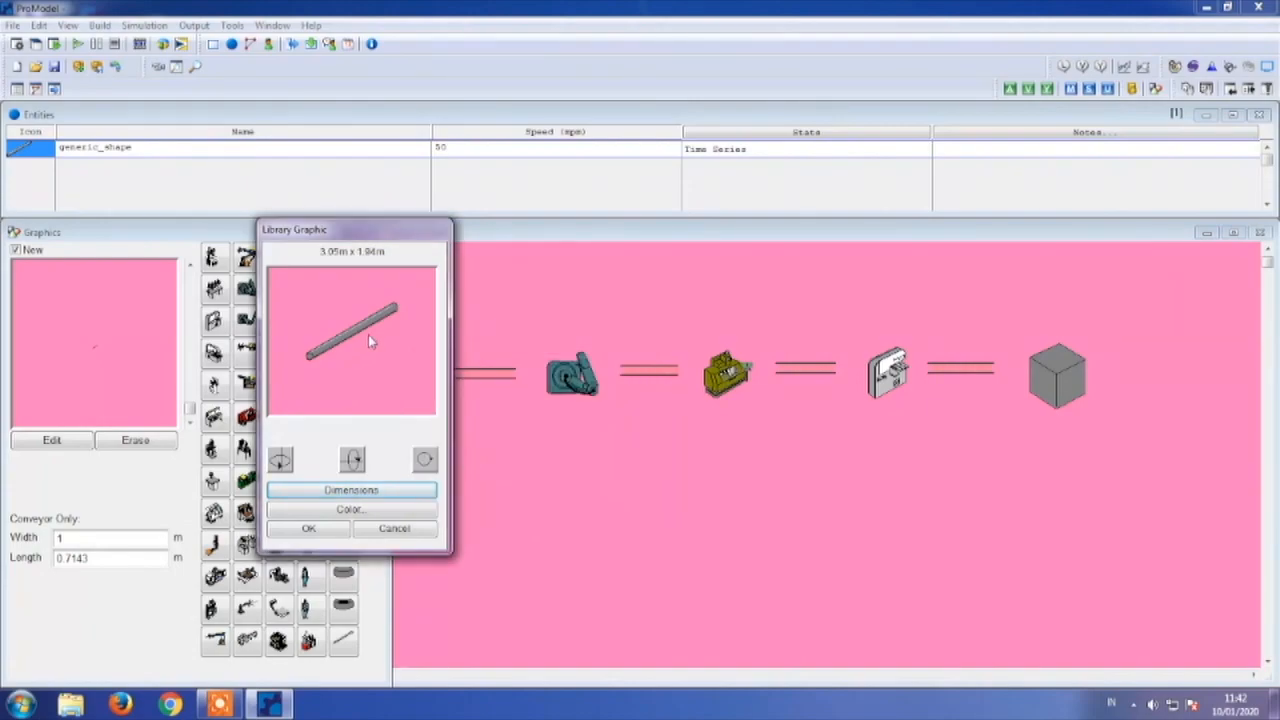
left_click(310, 529)
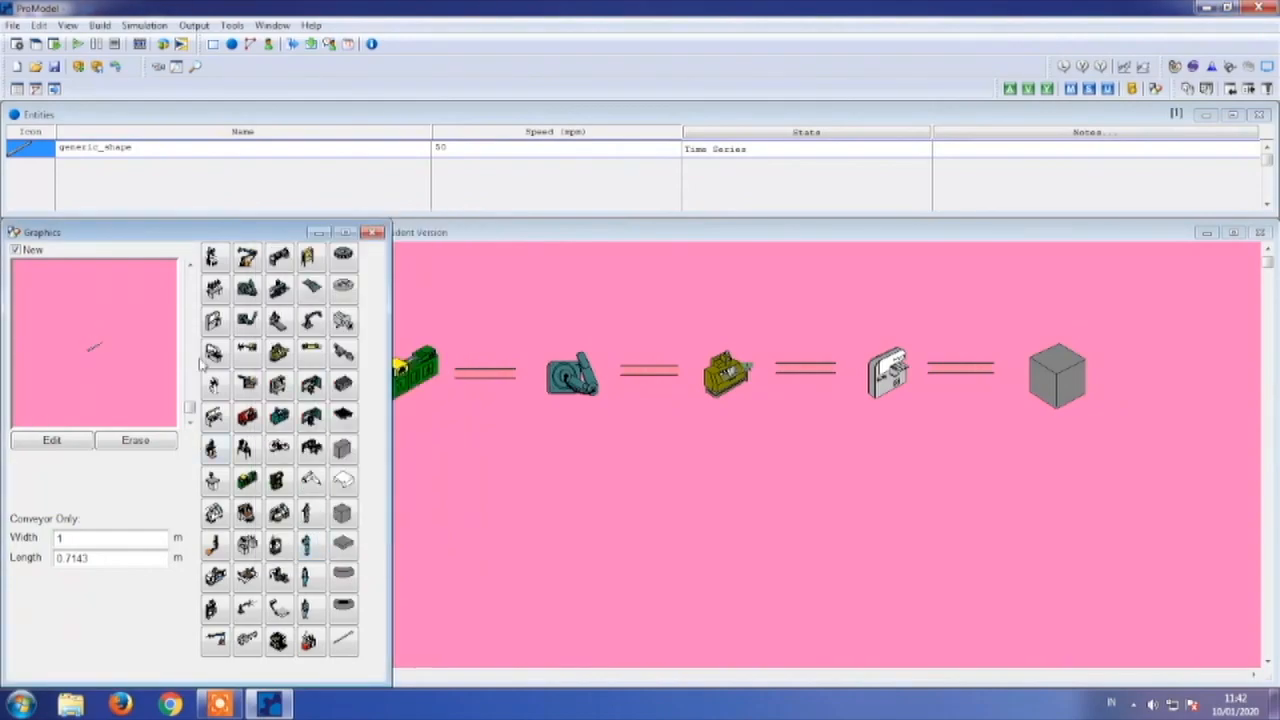
- Name the rod entity daging and set its speed to 150 mpm
left_click(160, 147)
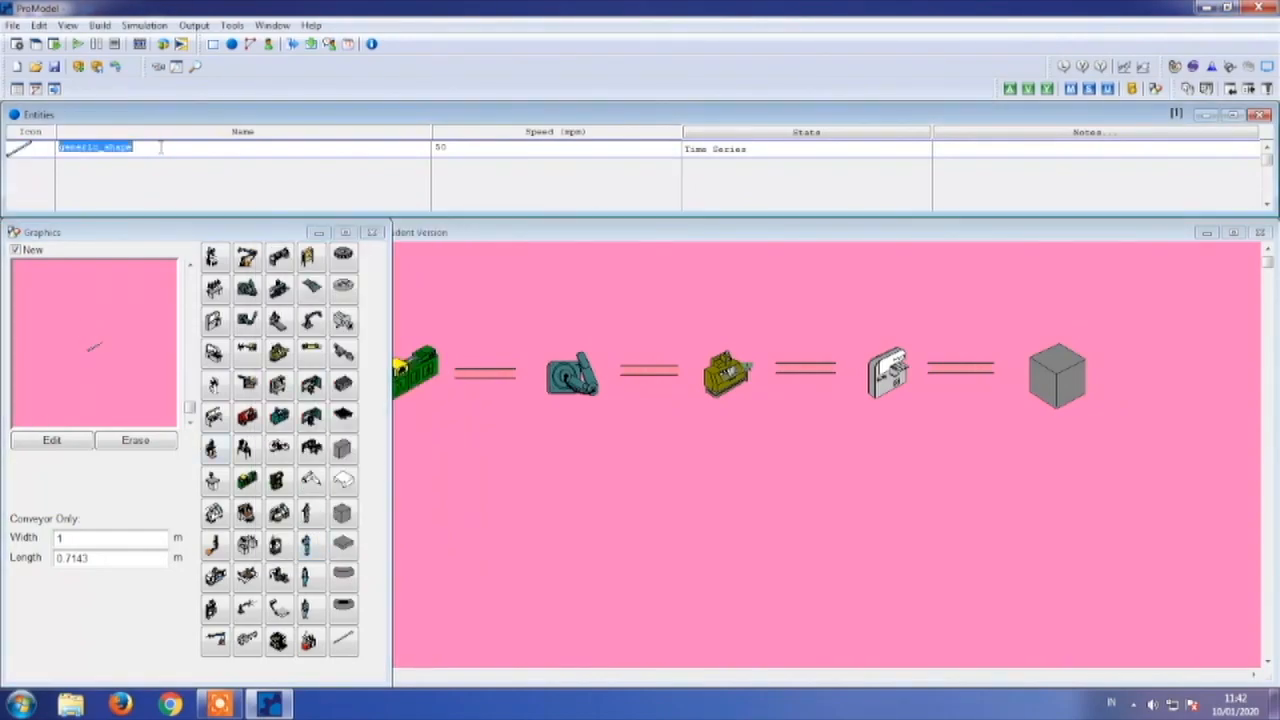
type("BAGINS")
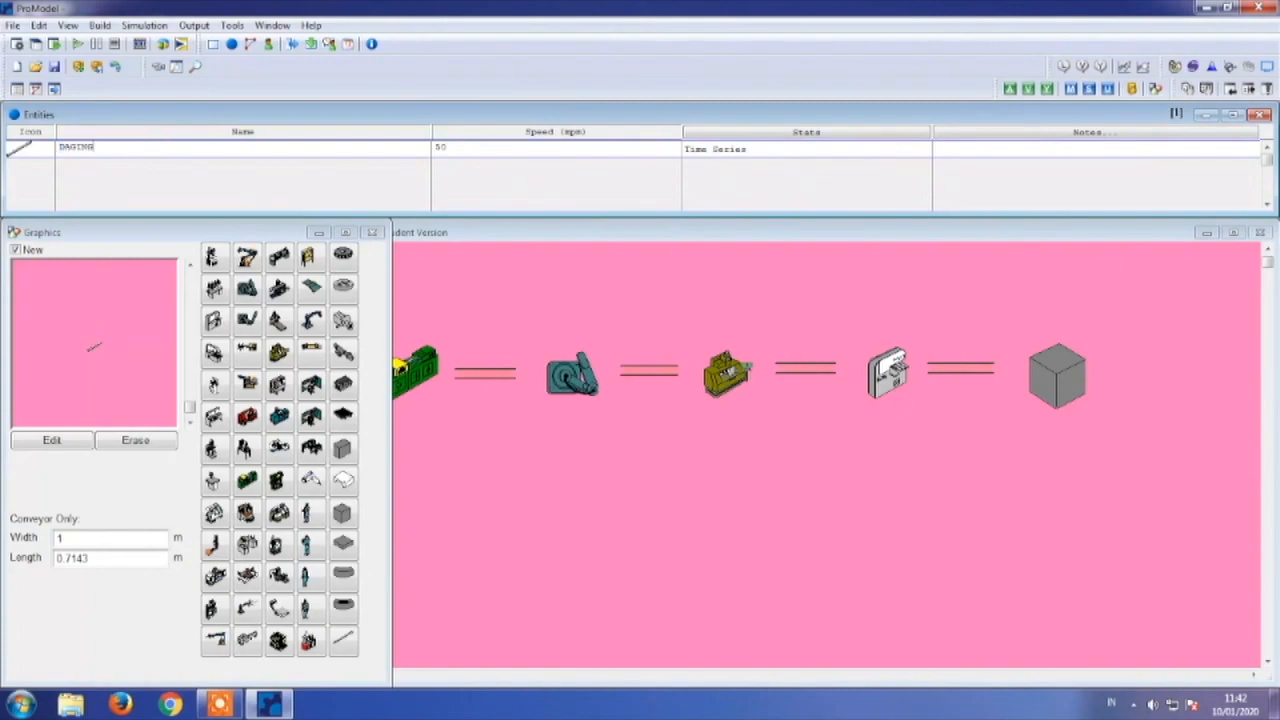
key("BackSpace")
key("BackSpace")
key("BackSpace")
key("BackSpace")
key("BackSpace")
type("daging")
left_click(576, 152)
type("1")
- Add a second entity with the gray round part graphic and set the graphic's horizontal dimension to 3.05 meters
left_click(343, 285)
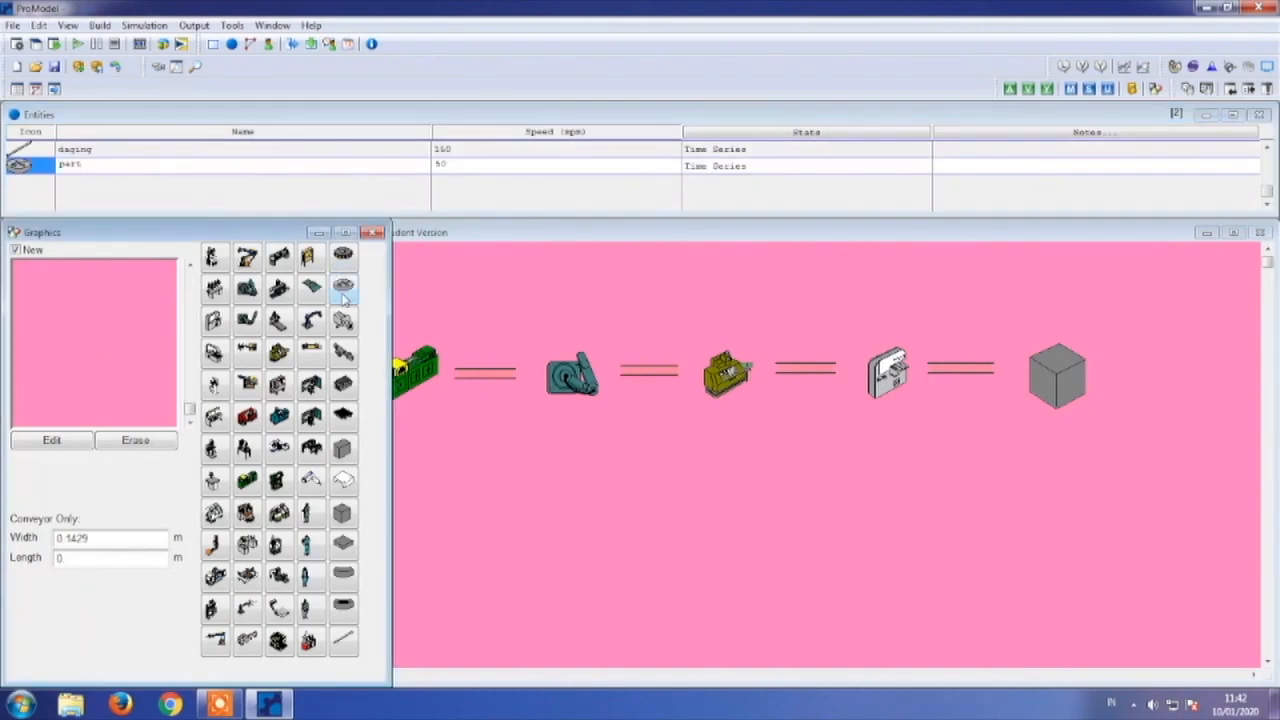
left_click(68, 443)
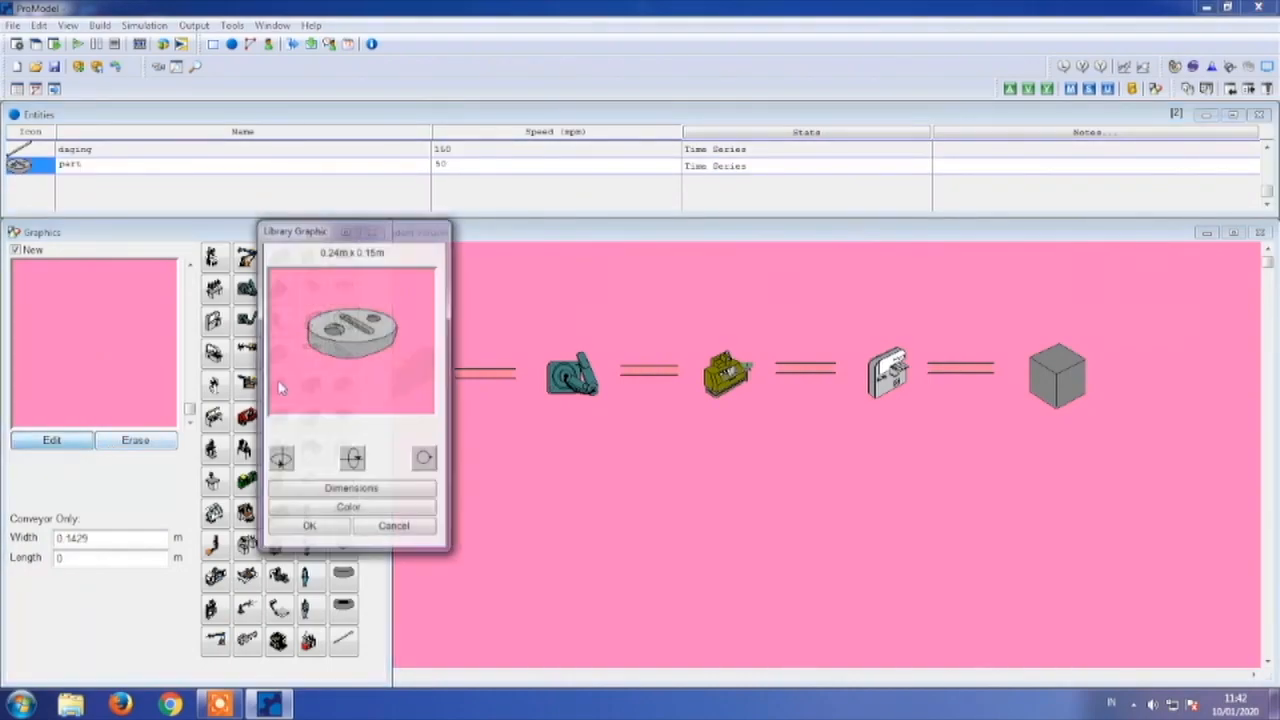
left_click(347, 492)
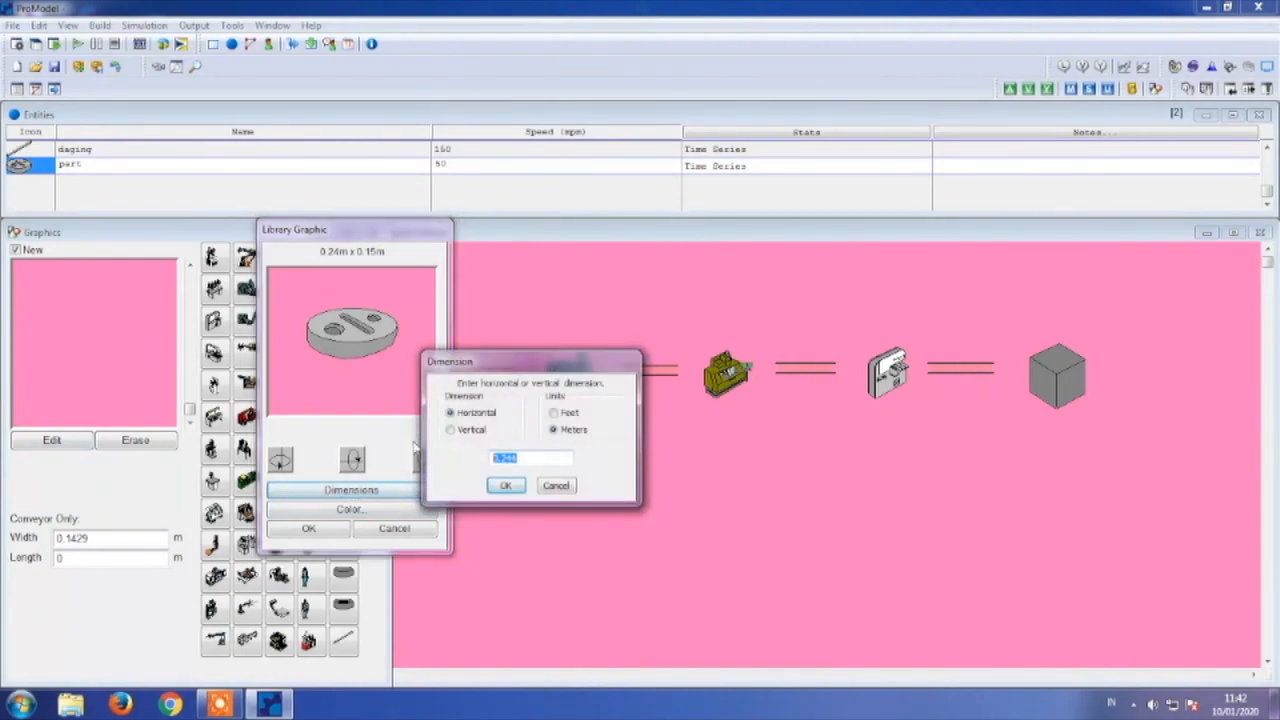
type("3.05")
key("Return")
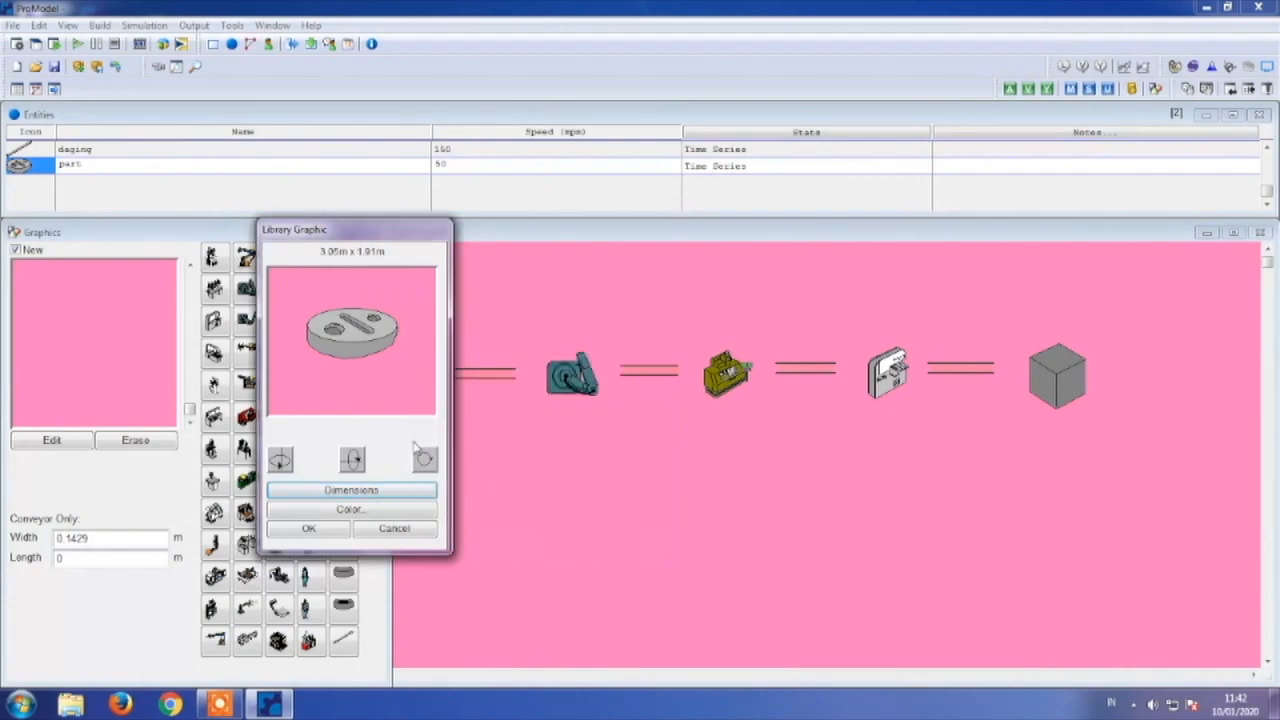
left_click(314, 532)
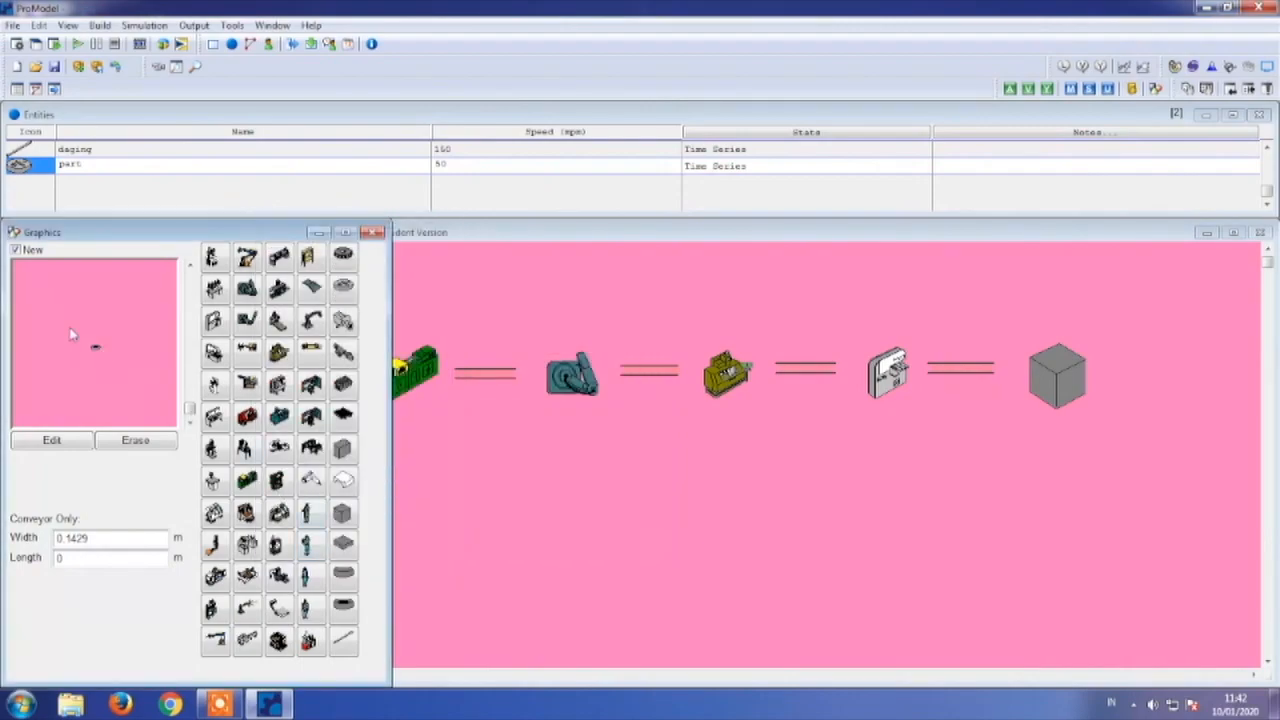
- Set the horizontal dimension of the second entity's round part graphic to 4.05 meters
left_click(62, 447)
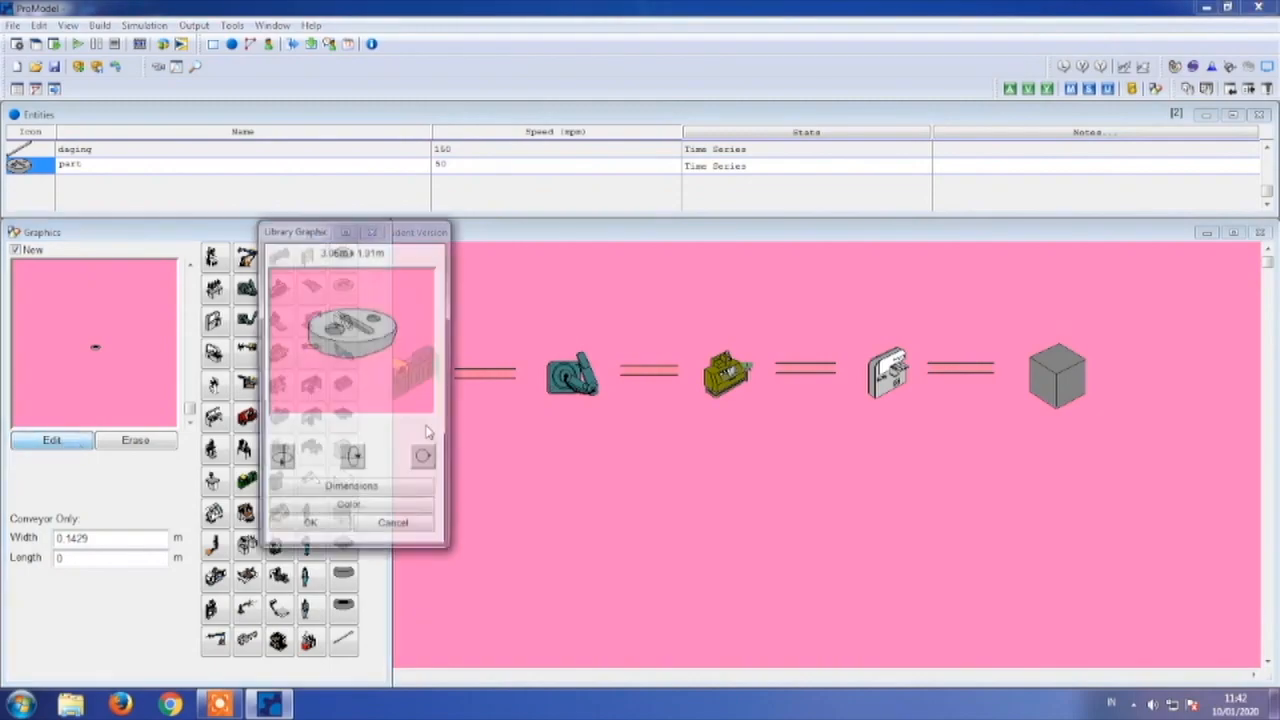
left_click(345, 490)
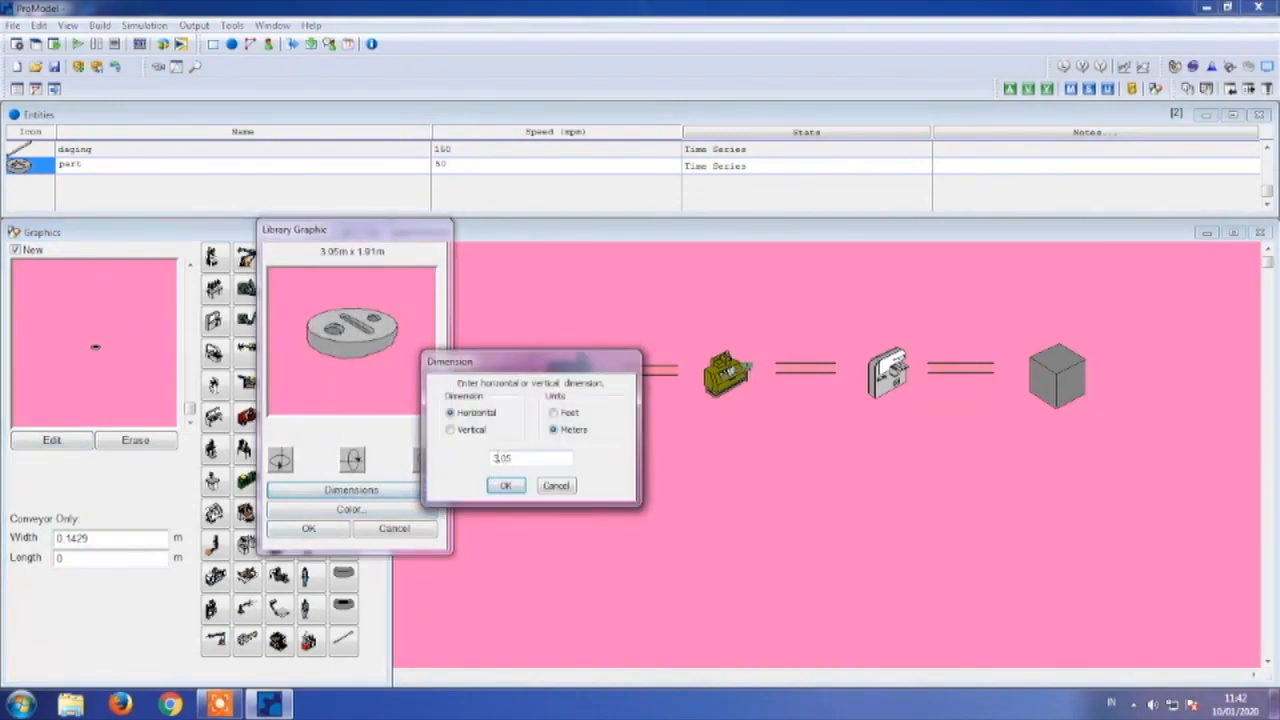
left_click(499, 460)
key("BackSpace")
type("4")
key("Return")
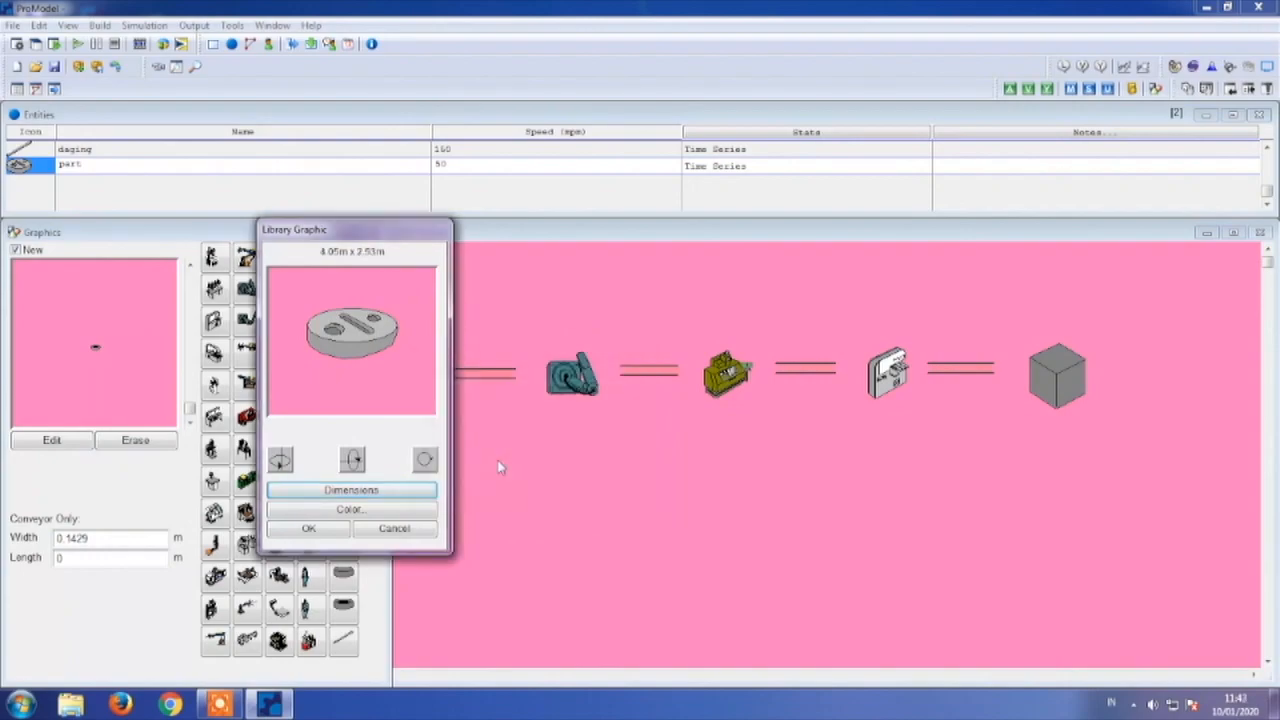
left_click(290, 531)
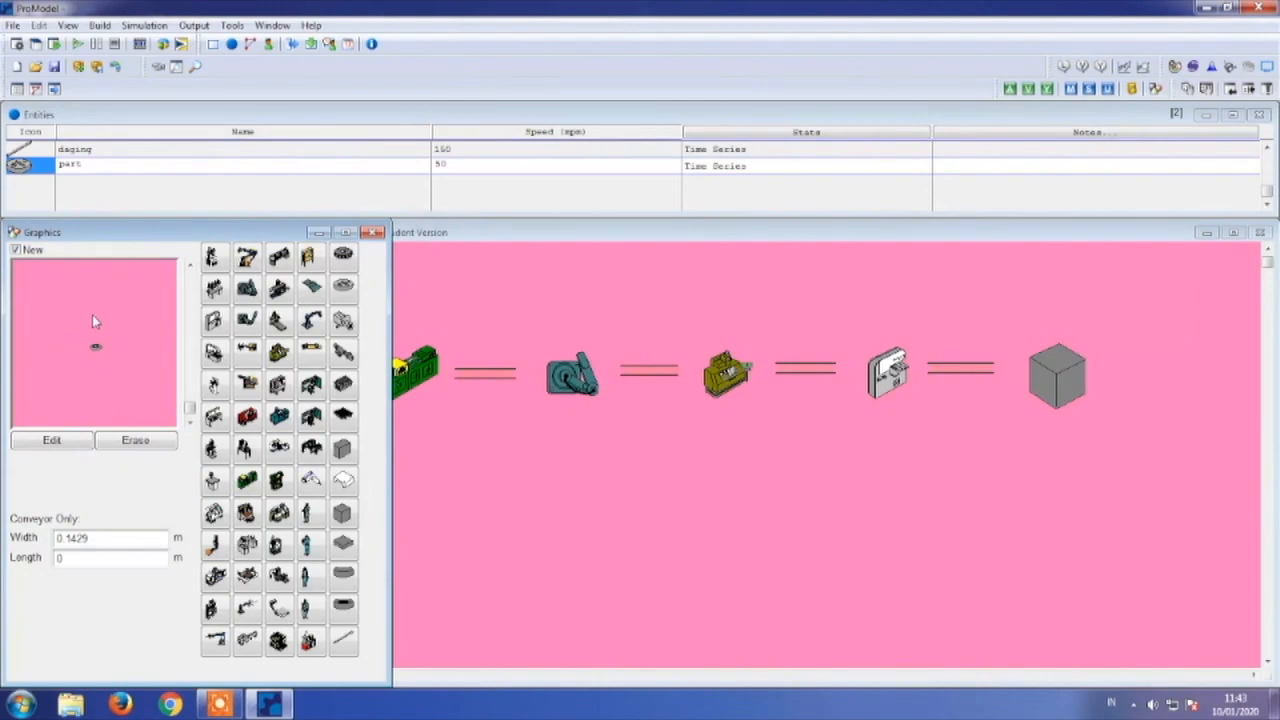
- Name the round part entity daging_bersih and set its speed to 150 mpm
left_click(90, 165)
type("daging_bersih")
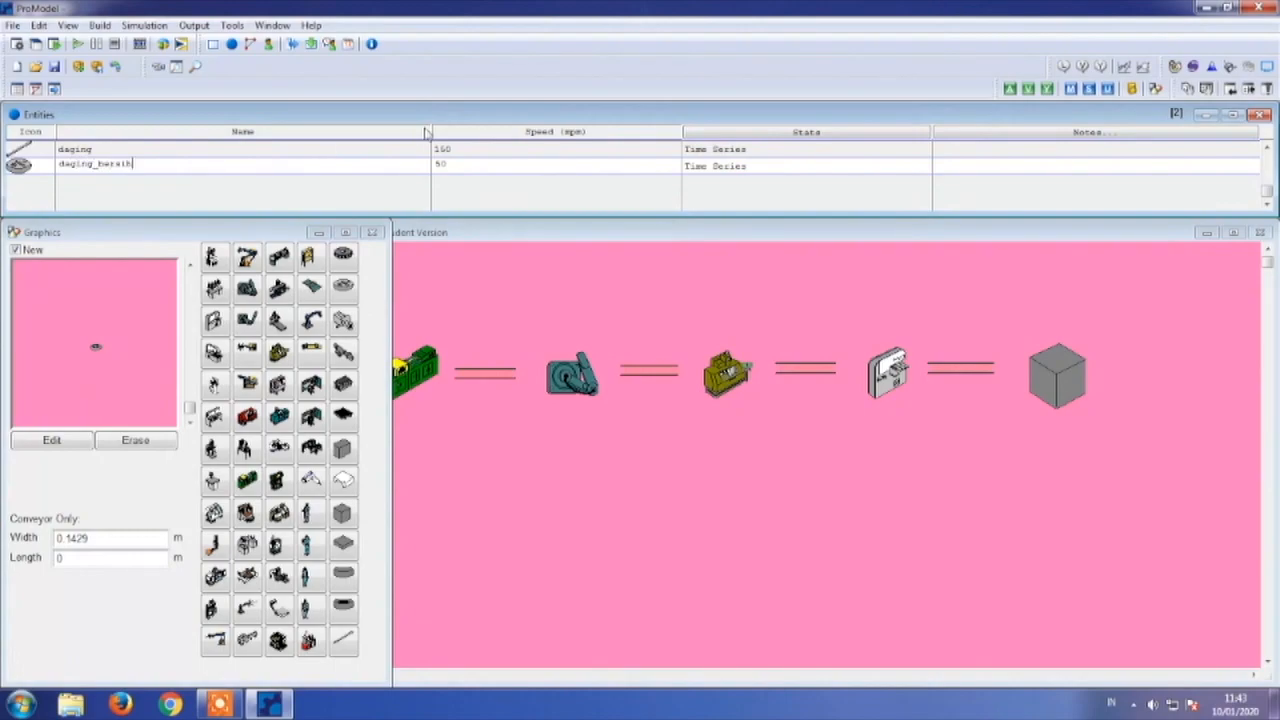
left_click(456, 164)
type("1")
- Add a third entity with the plain gray disc graphic and set the graphic's horizontal dimension to 2.5 meters
left_click(352, 573)
left_click(52, 441)
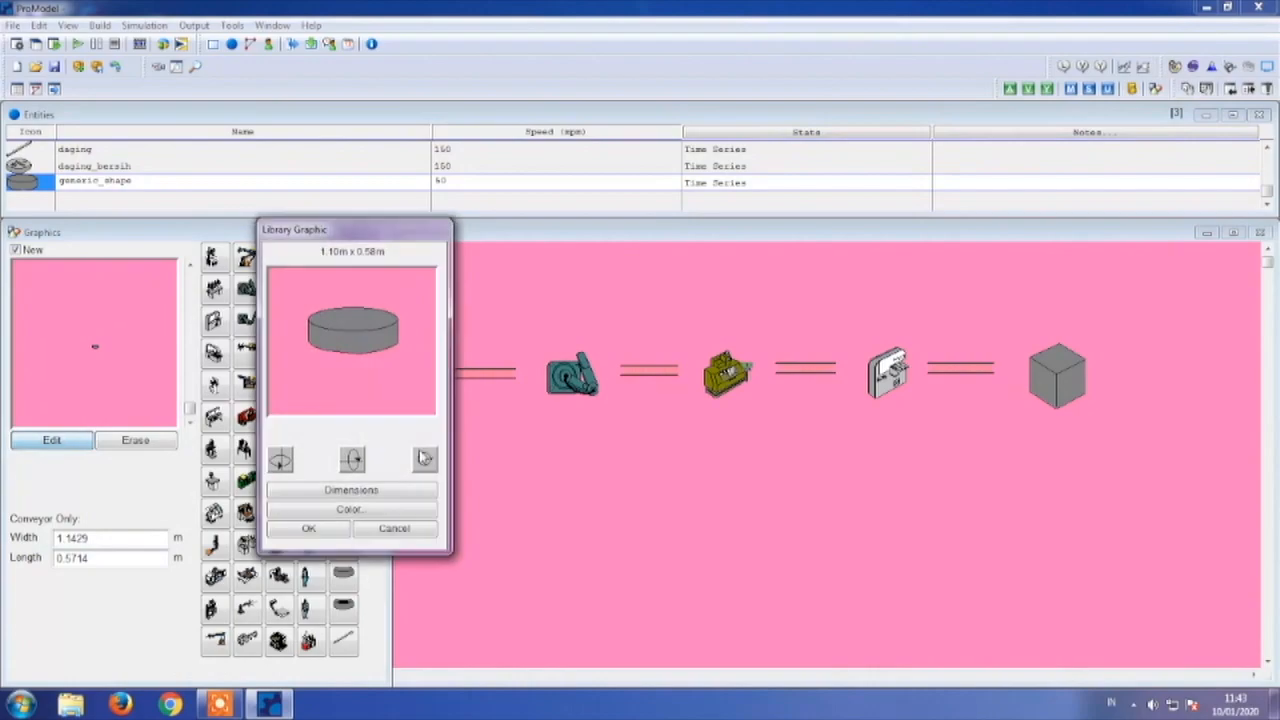
left_click(351, 490)
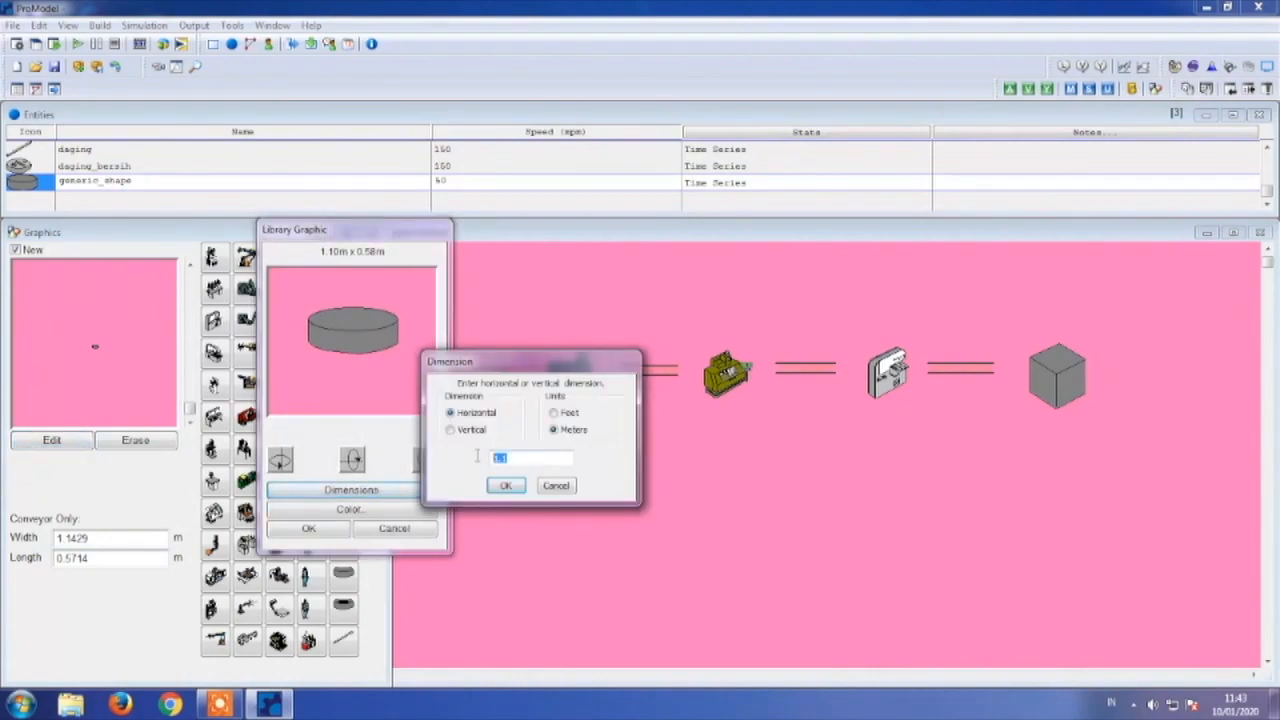
type("2.5")
key("Return")
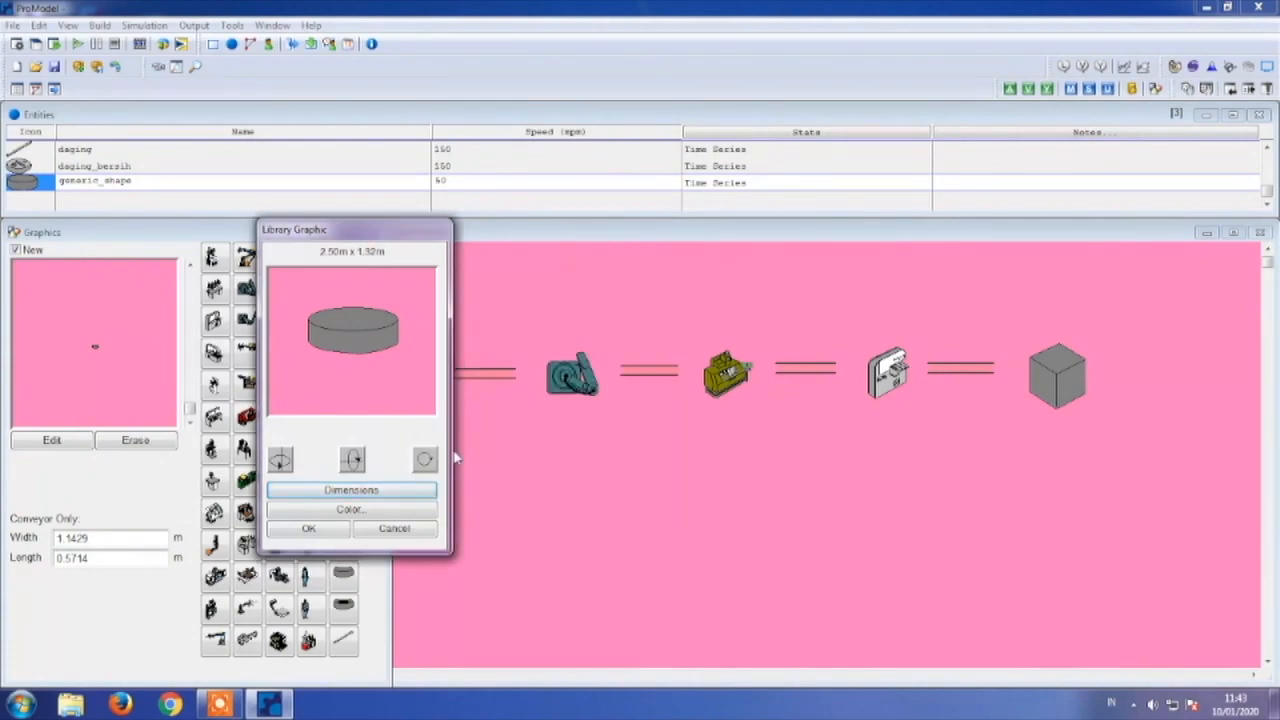
left_click(310, 527)
- Name the gray disc entity daging_bumbu and set its speed to 150 mpm
left_click(207, 182)
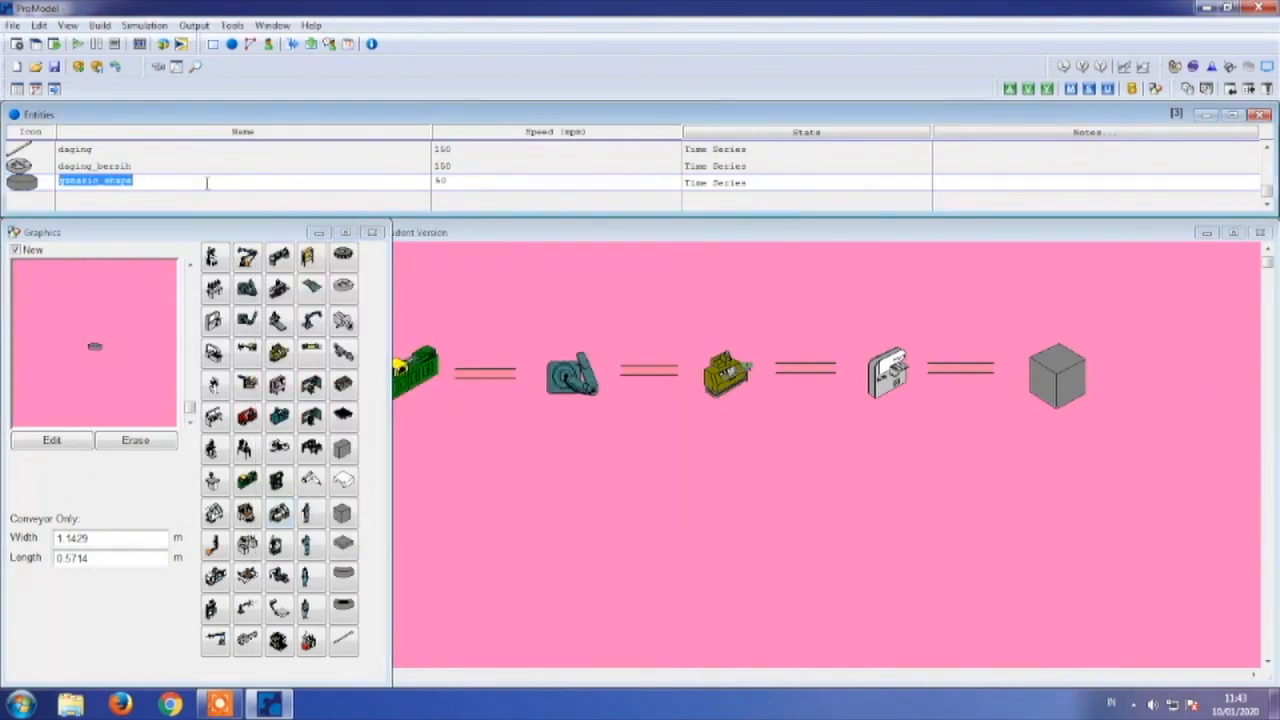
type("daging_bumbu")
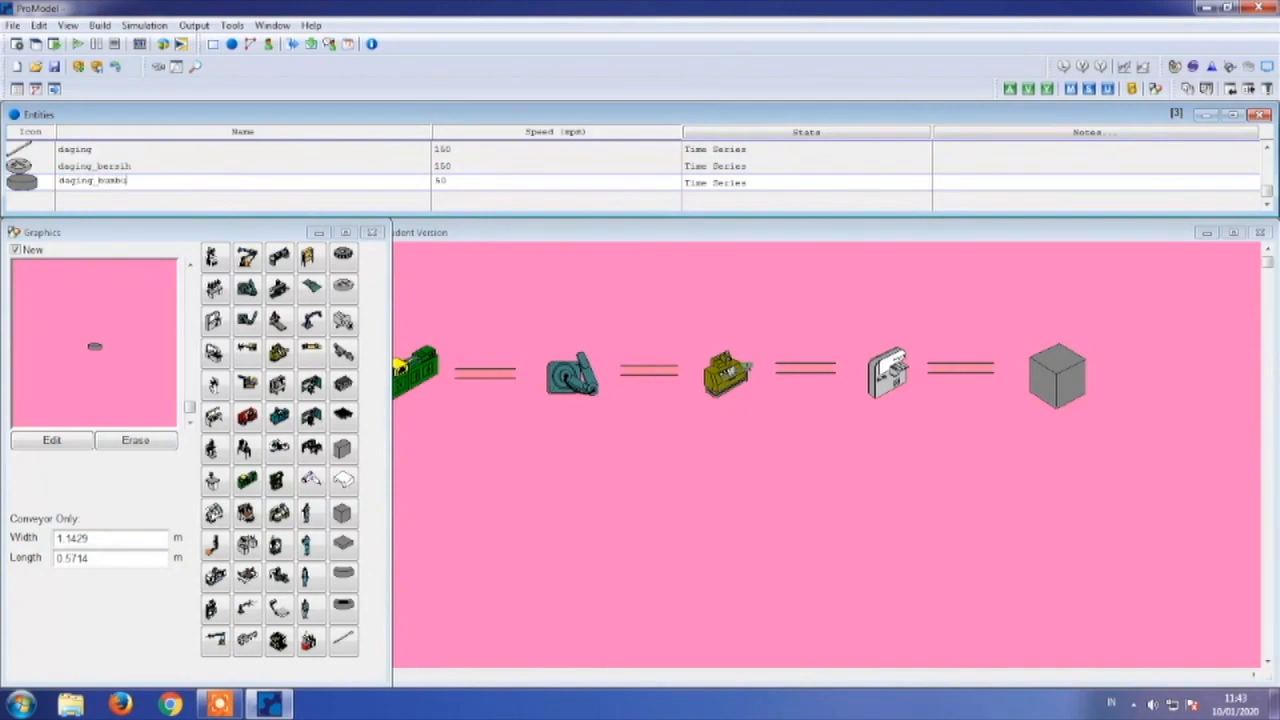
left_click(492, 181)
type("1")
- Add a fourth entity with the yellow wall crane graphic and set the graphic's horizontal dimension to 3.5 meters
left_click(300, 360)
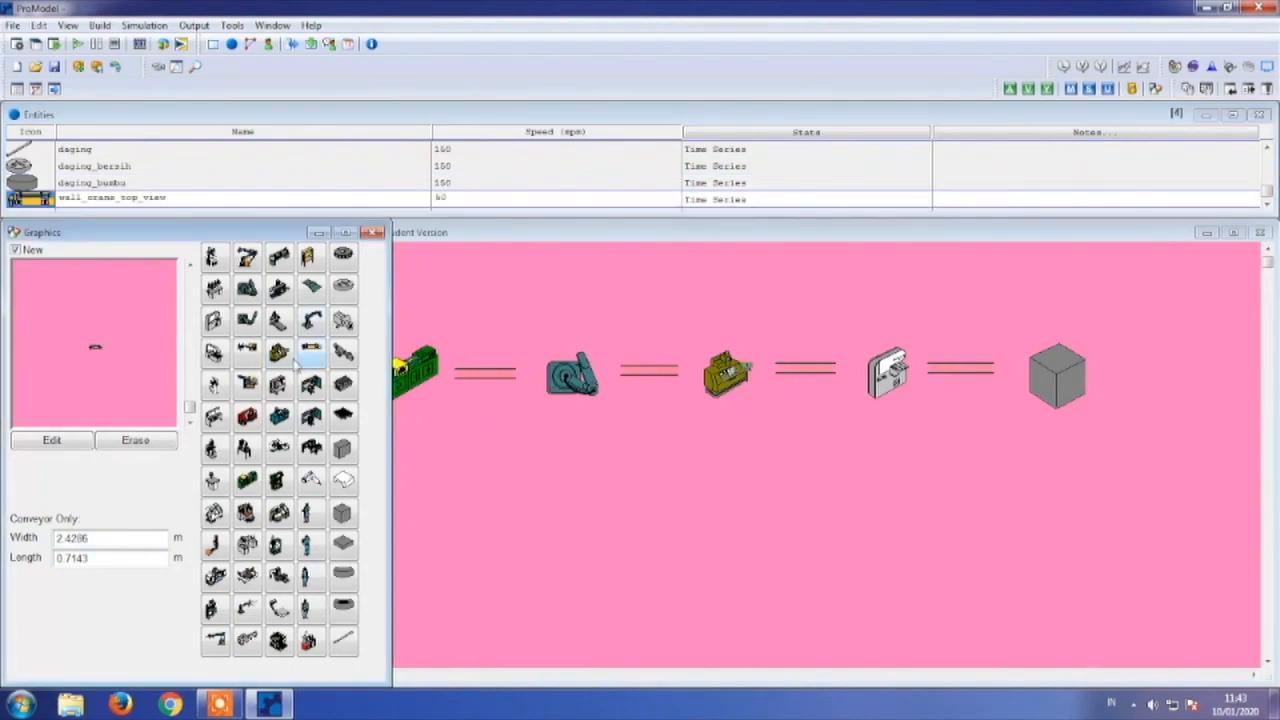
left_click(88, 440)
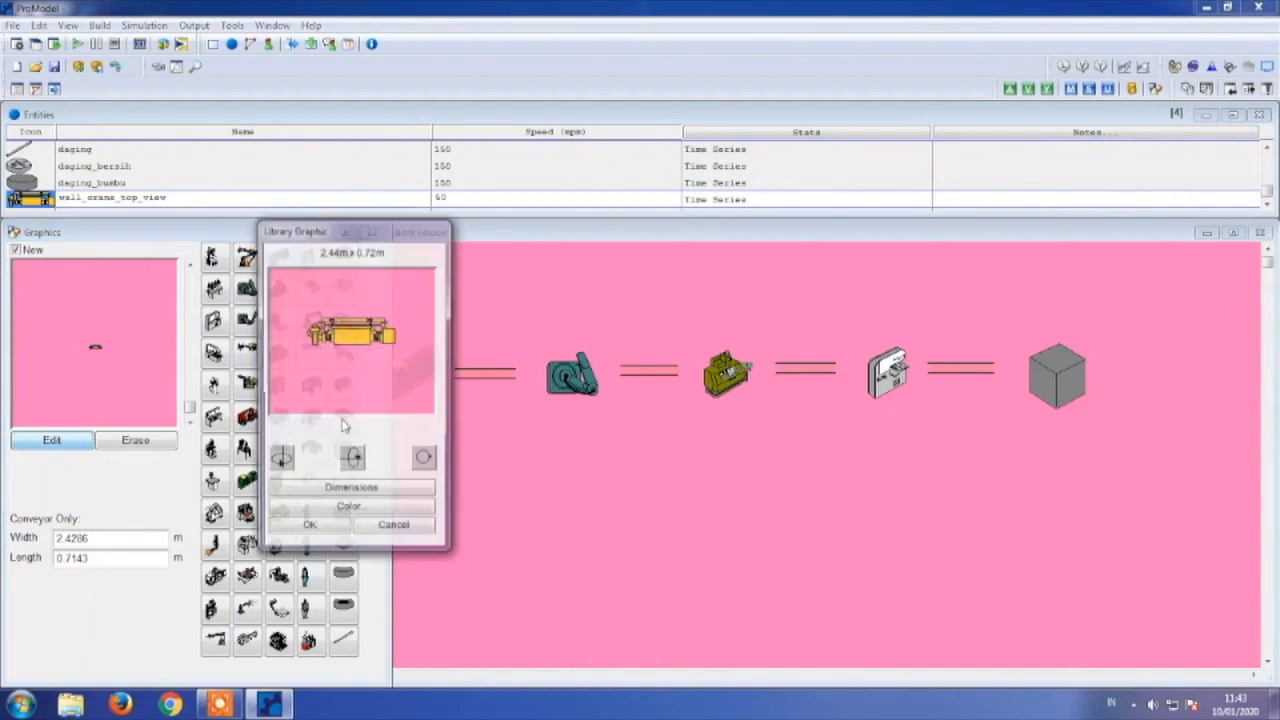
left_click(340, 490)
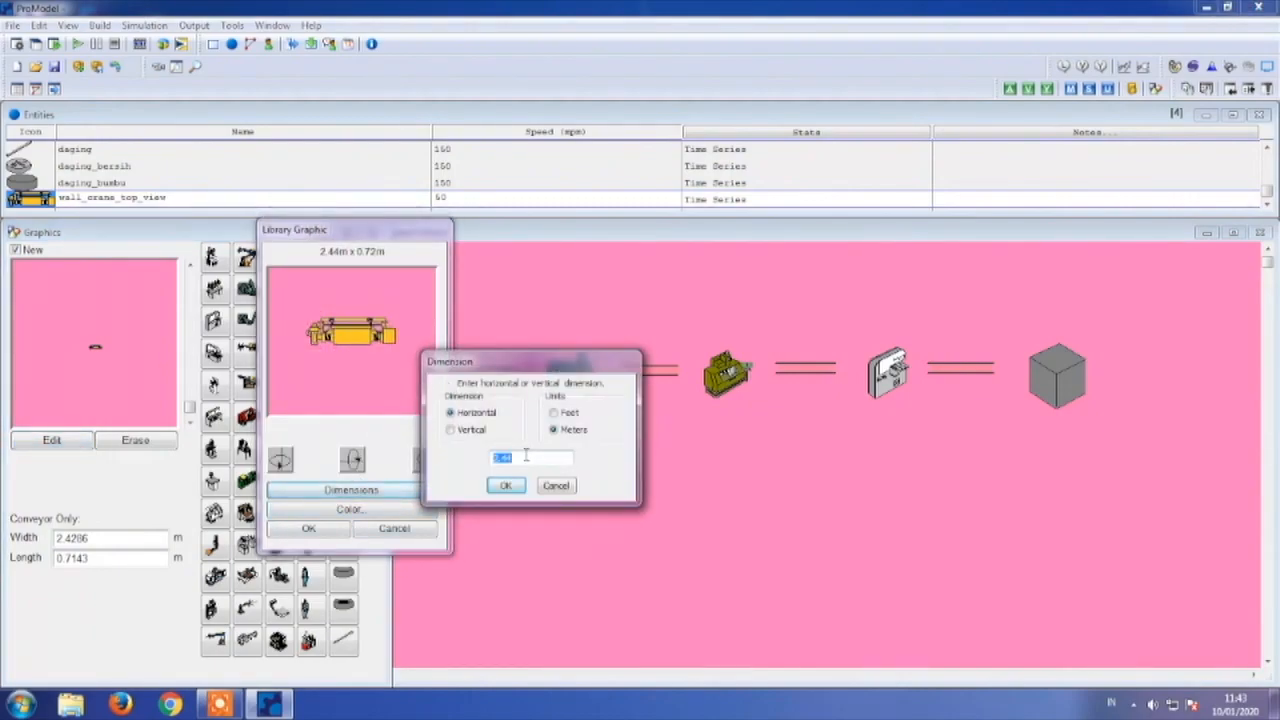
type("3.5")
key("Return")
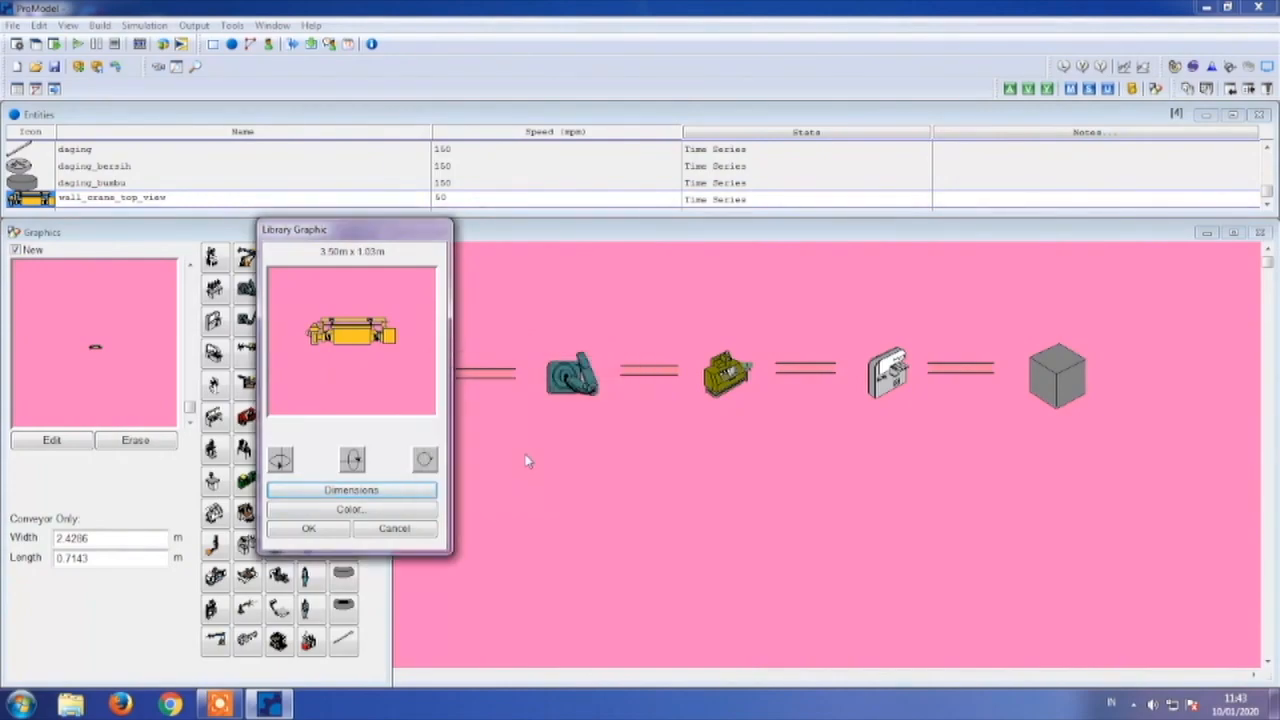
left_click(311, 528)
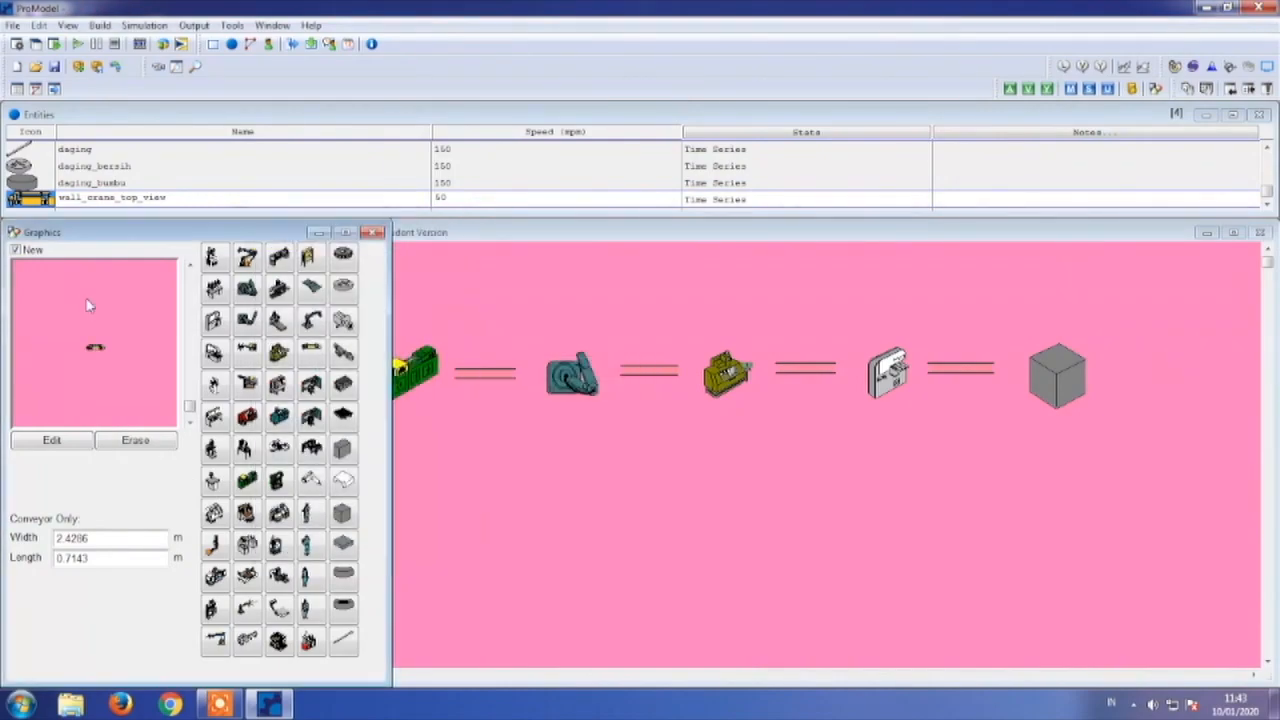
- Name the yellow wall crane entity daging_potong and set its speed to 150 mpm
left_click(133, 197)
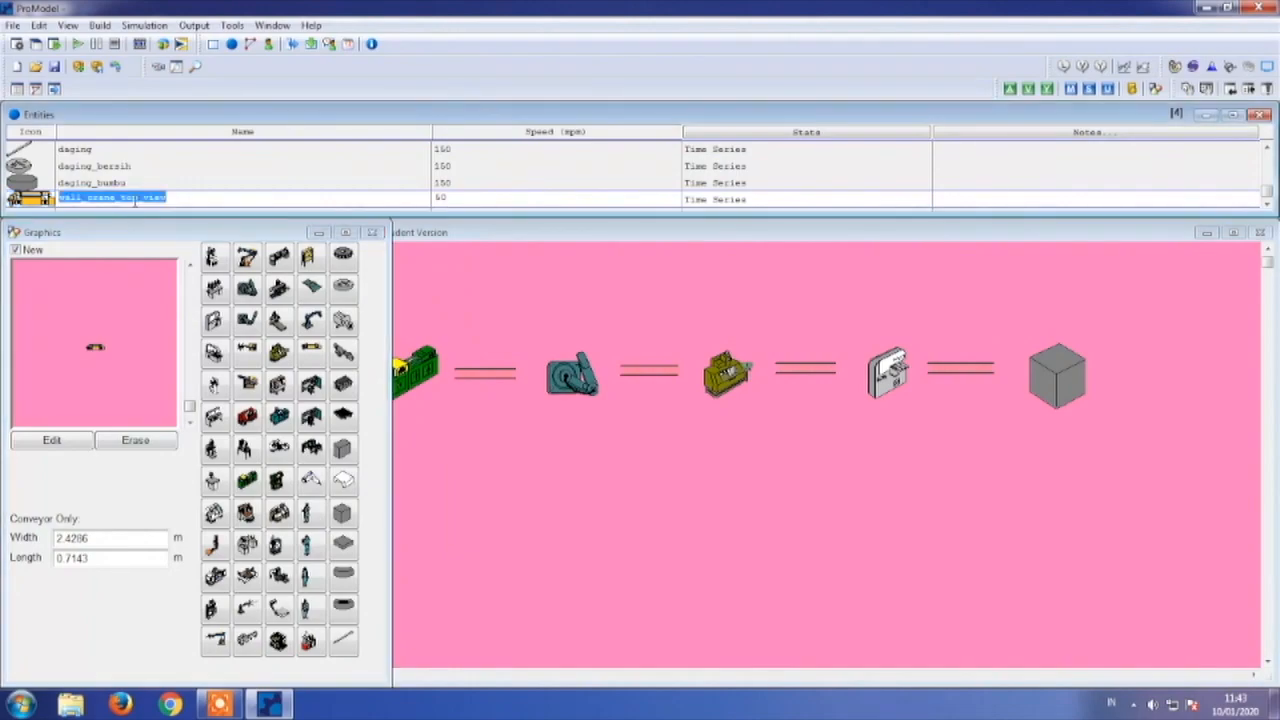
type("daging_potong")
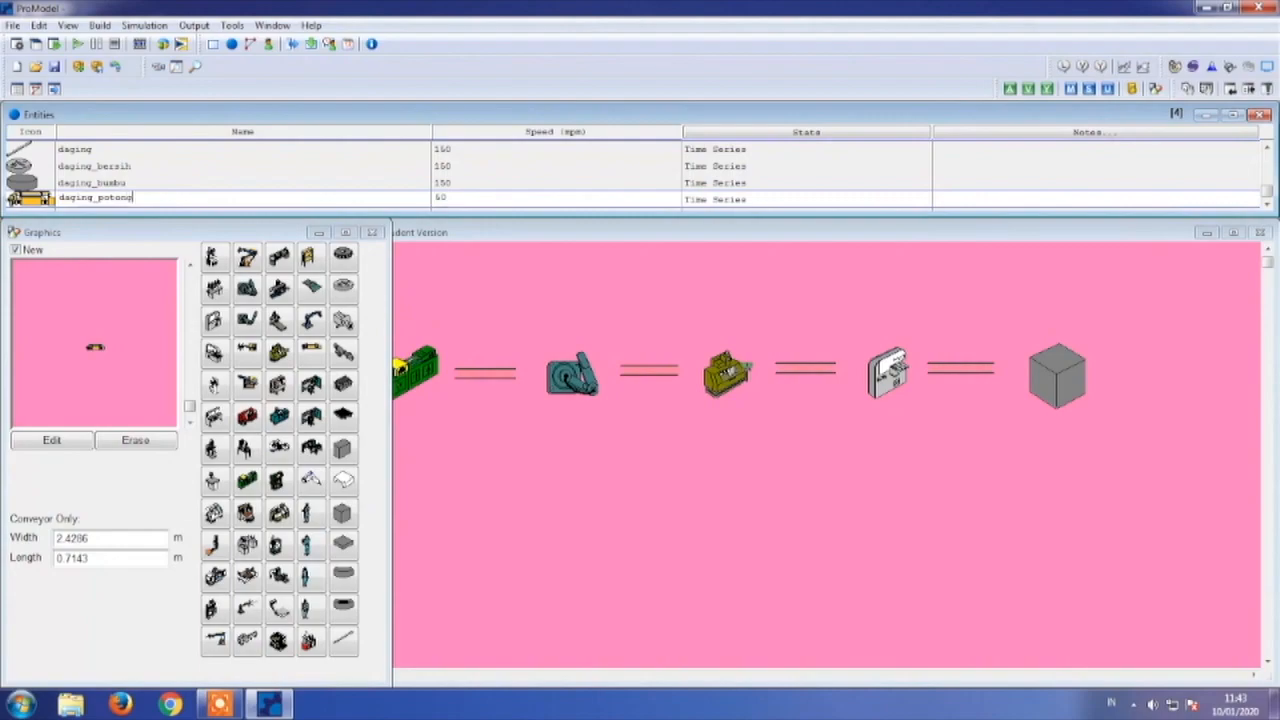
left_click(501, 196)
type("15")
- Add a fifth entity with the scanner graphic, named daging_bungkus, with a speed of 150 mpm
left_click(343, 352)
double_click(102, 200)
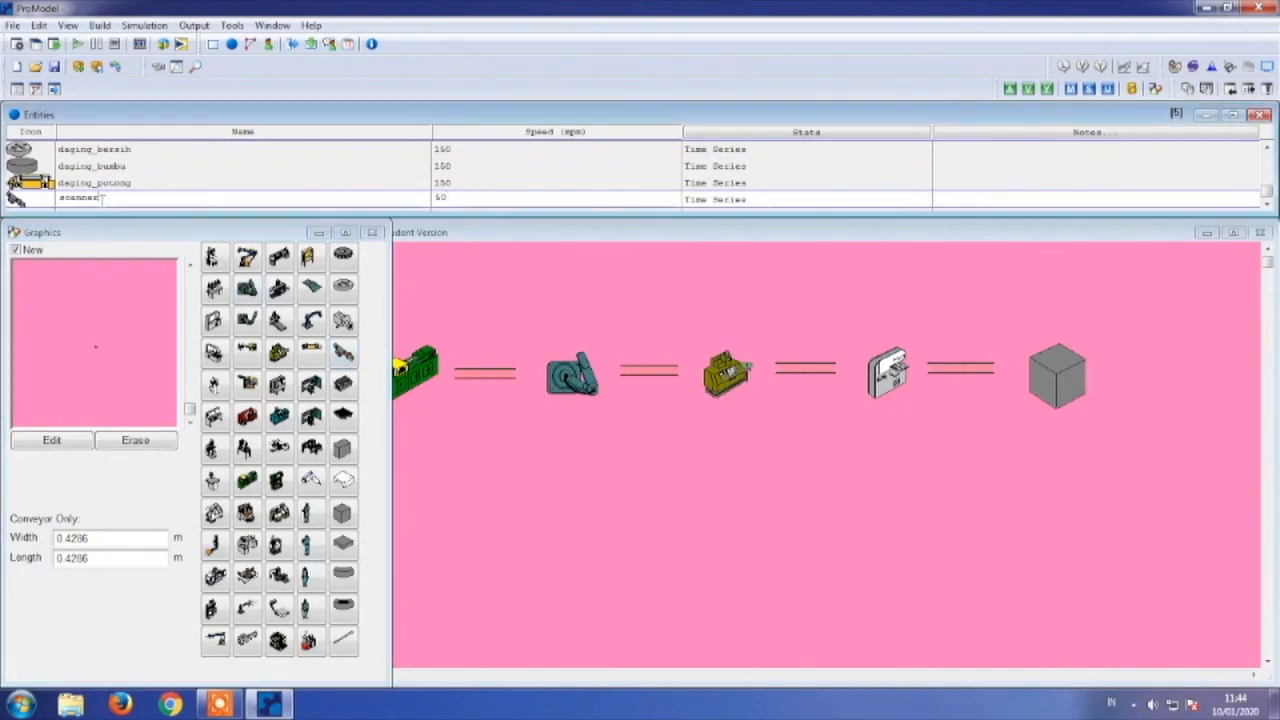
type("dagi")
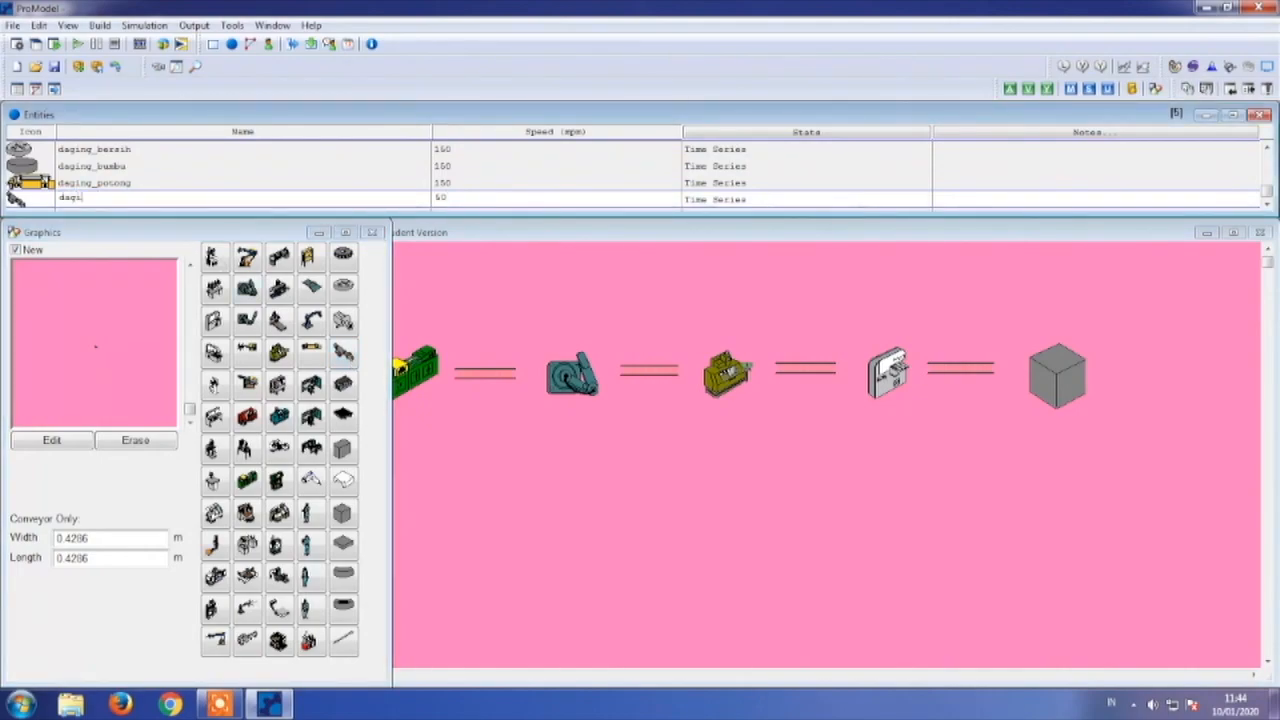
type("ng_bungkus")
double_click(477, 200)
type("15")
- Add a sixth entity with the black pallet graphic, named plastik, with a speed of 150 mpm
left_click(343, 413)
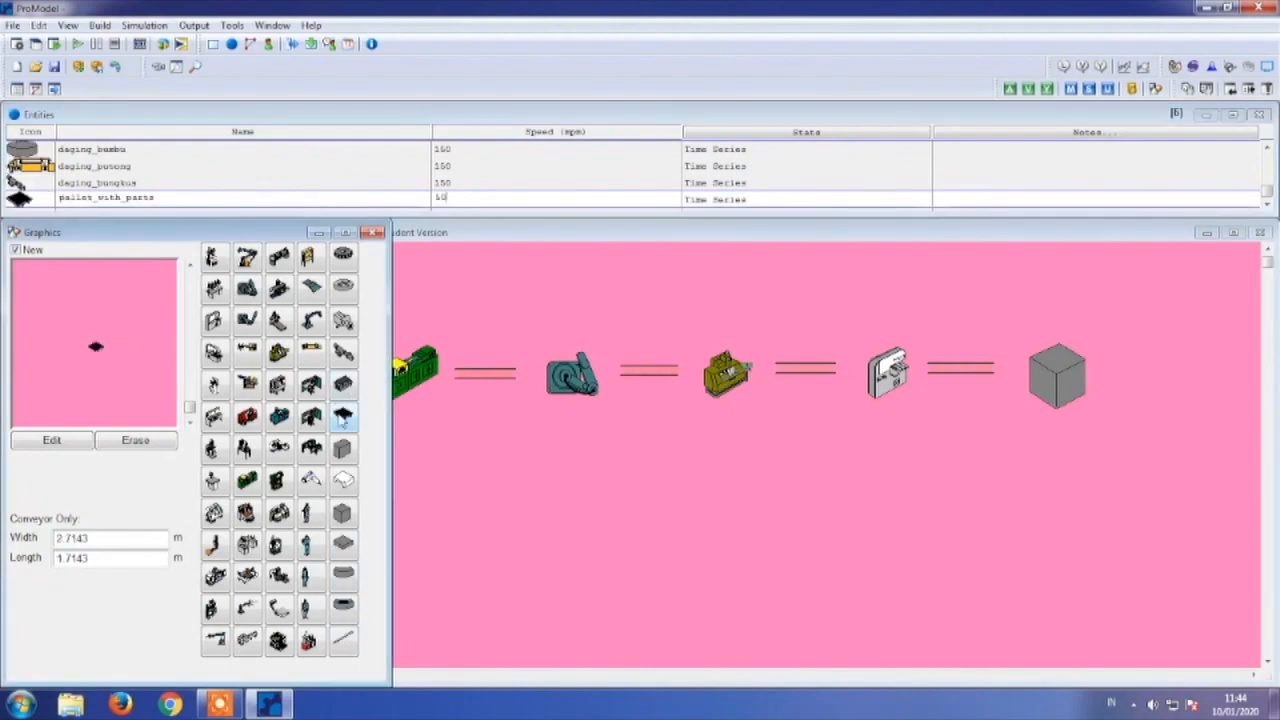
left_click(157, 199)
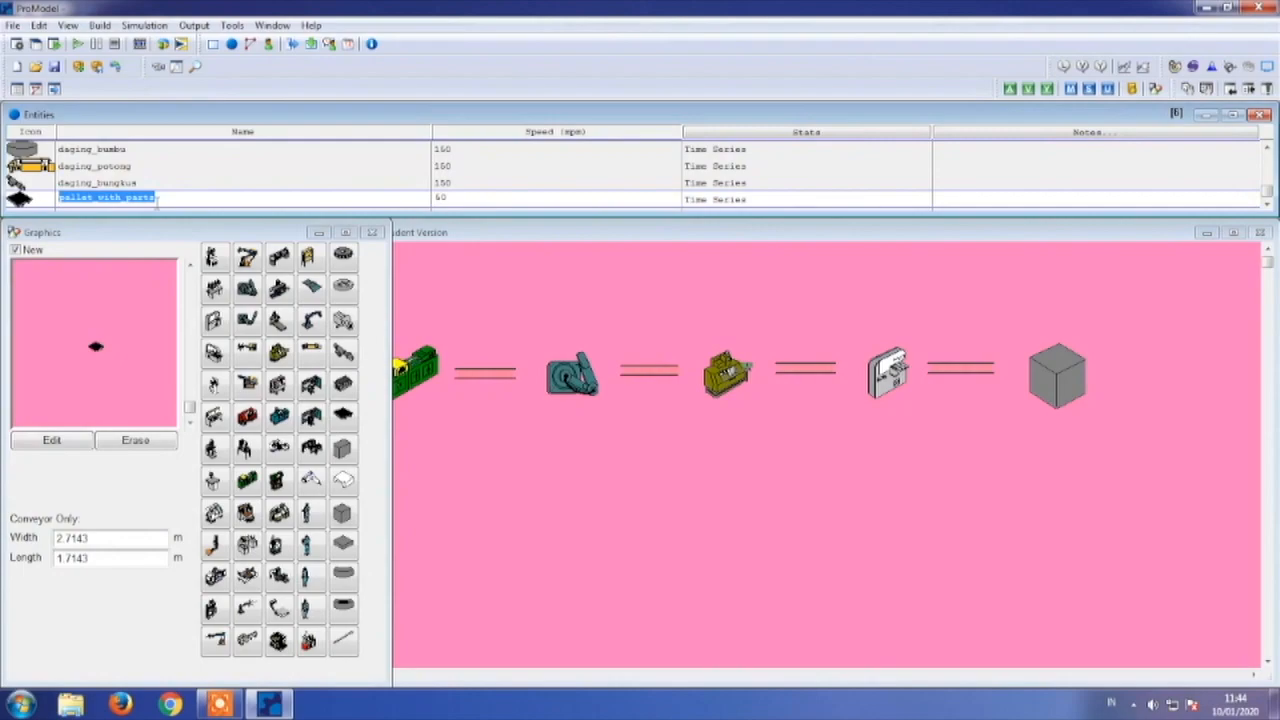
type("plastik")
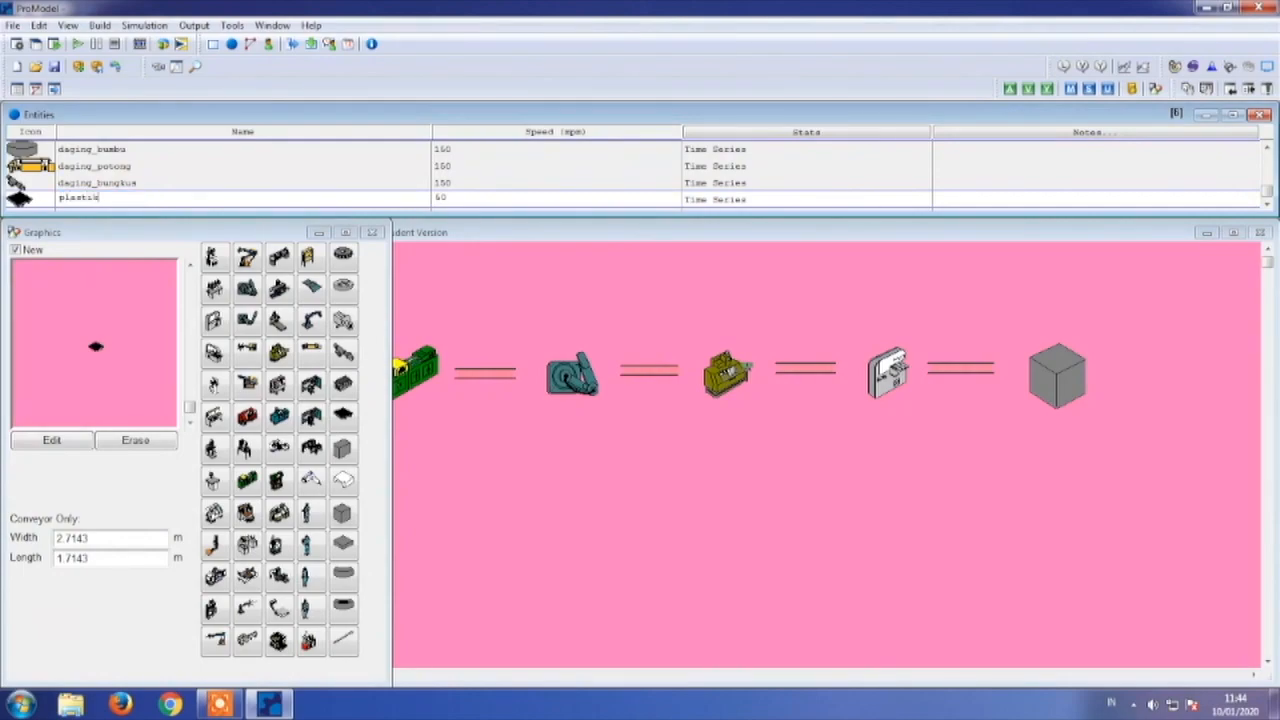
left_click(474, 200)
type("150")
- Add a seventh entity with the robot arm graphic and name it daging_sudah_terpotong
left_click(312, 320)
double_click(108, 198)
type("daging_sudah_te")
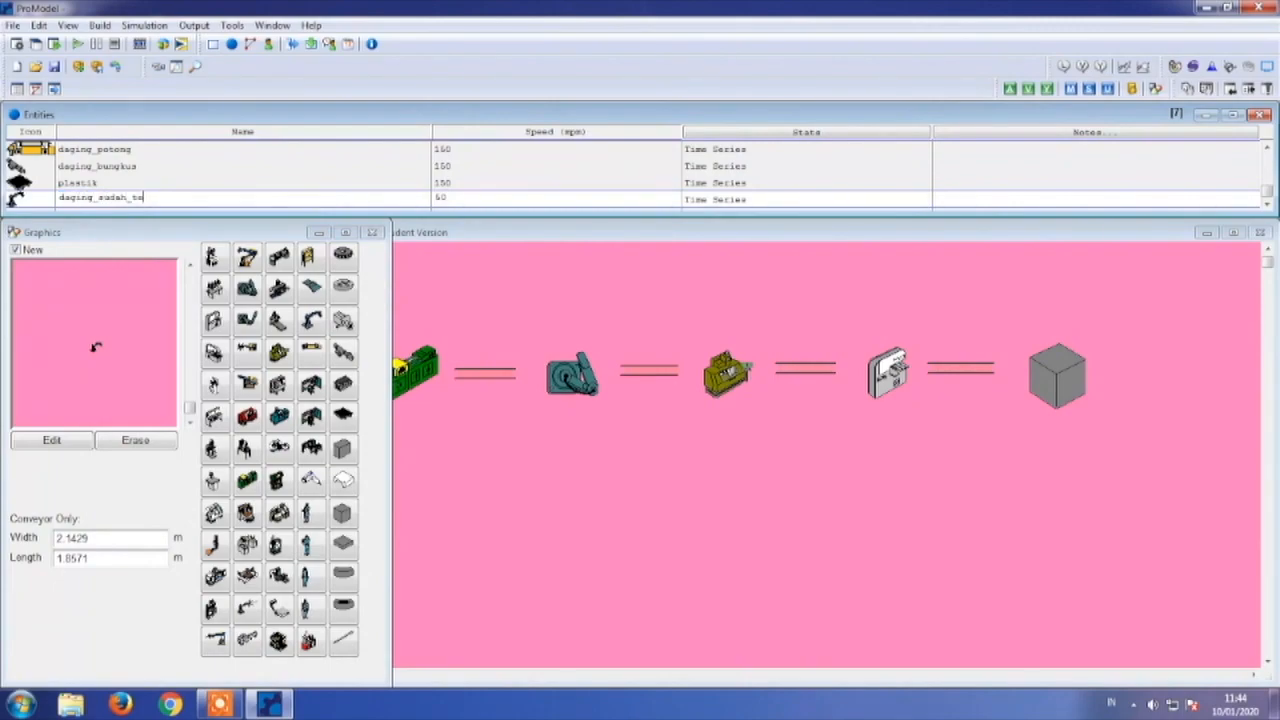
type("rpotong")
left_click(100, 25)
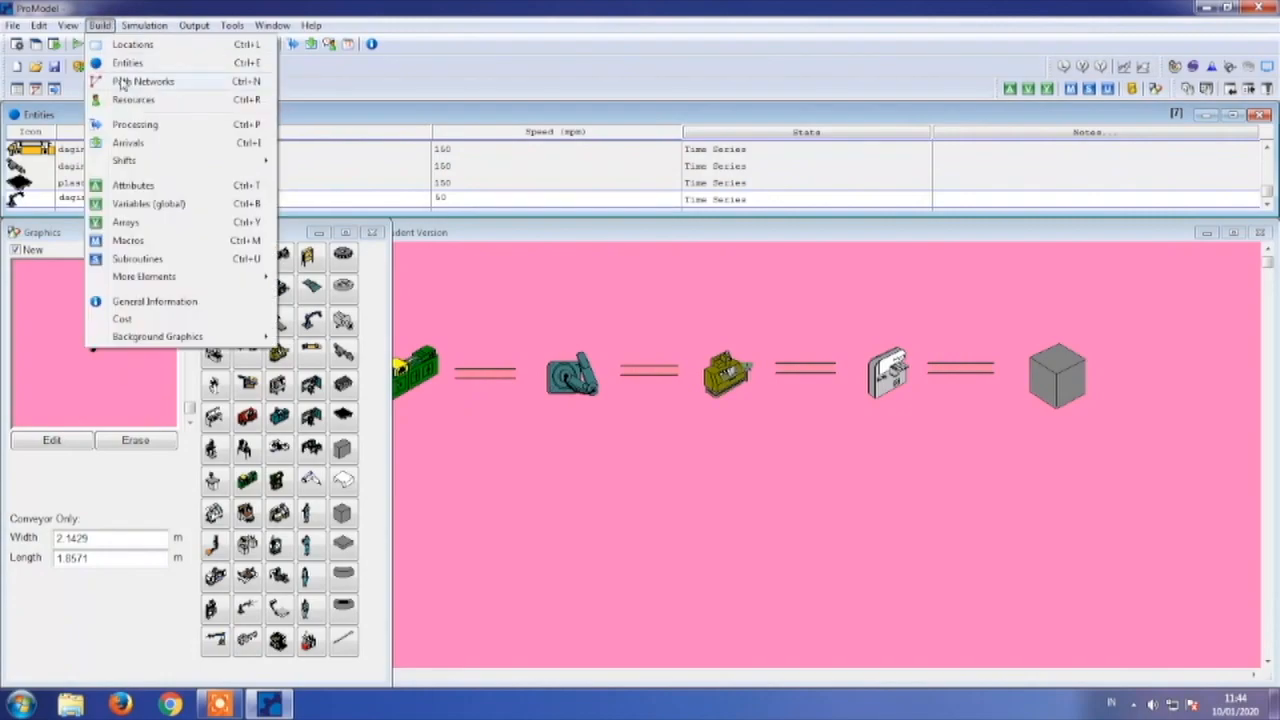
left_click(306, 88)
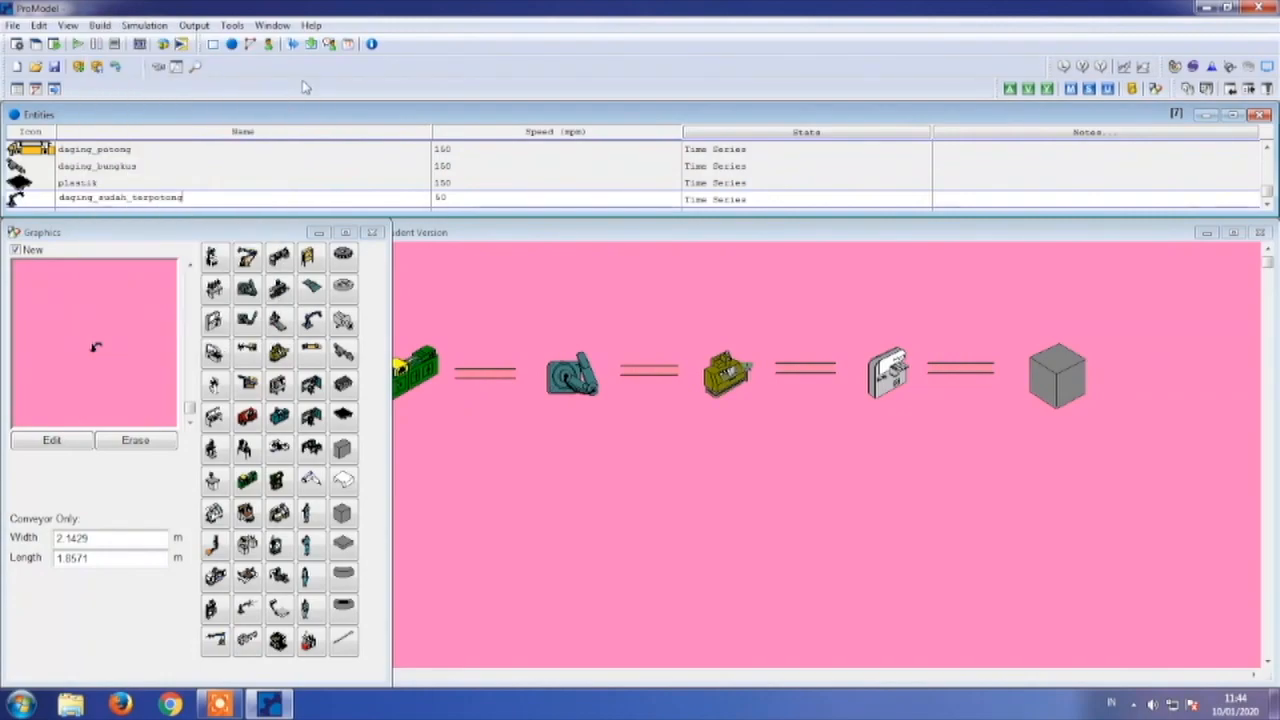
left_click(103, 26)
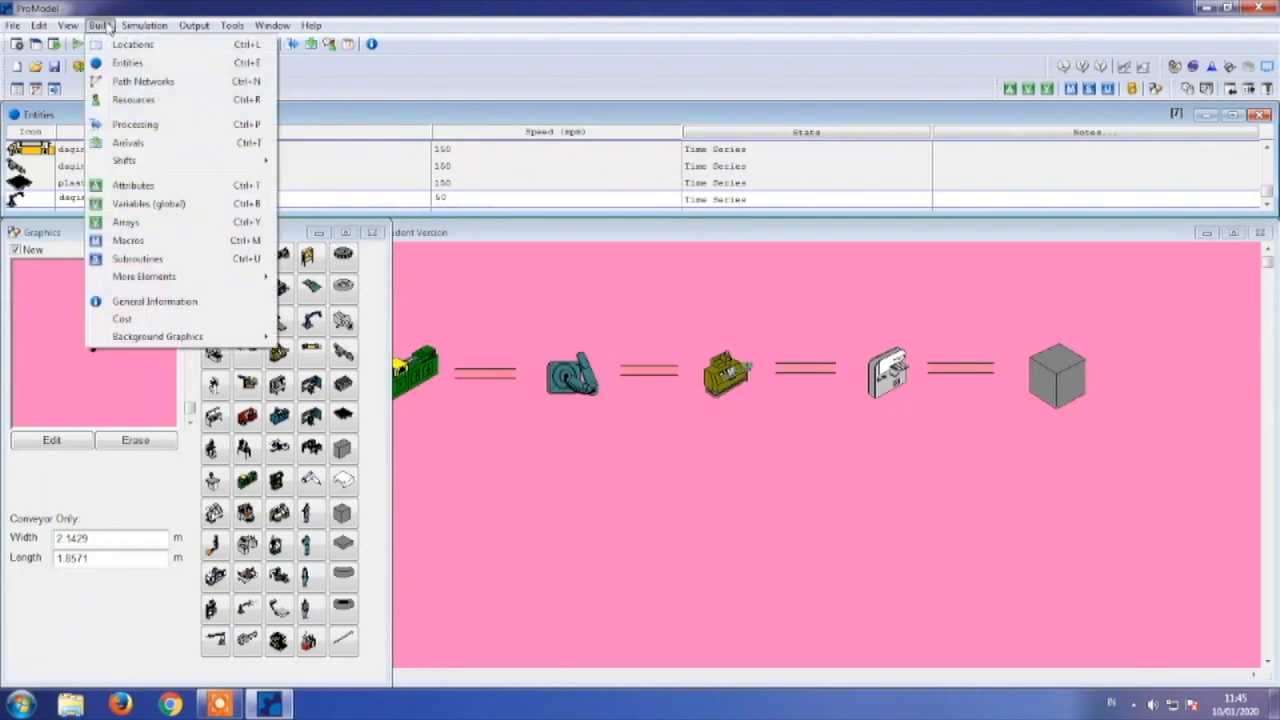
left_click(424, 93)
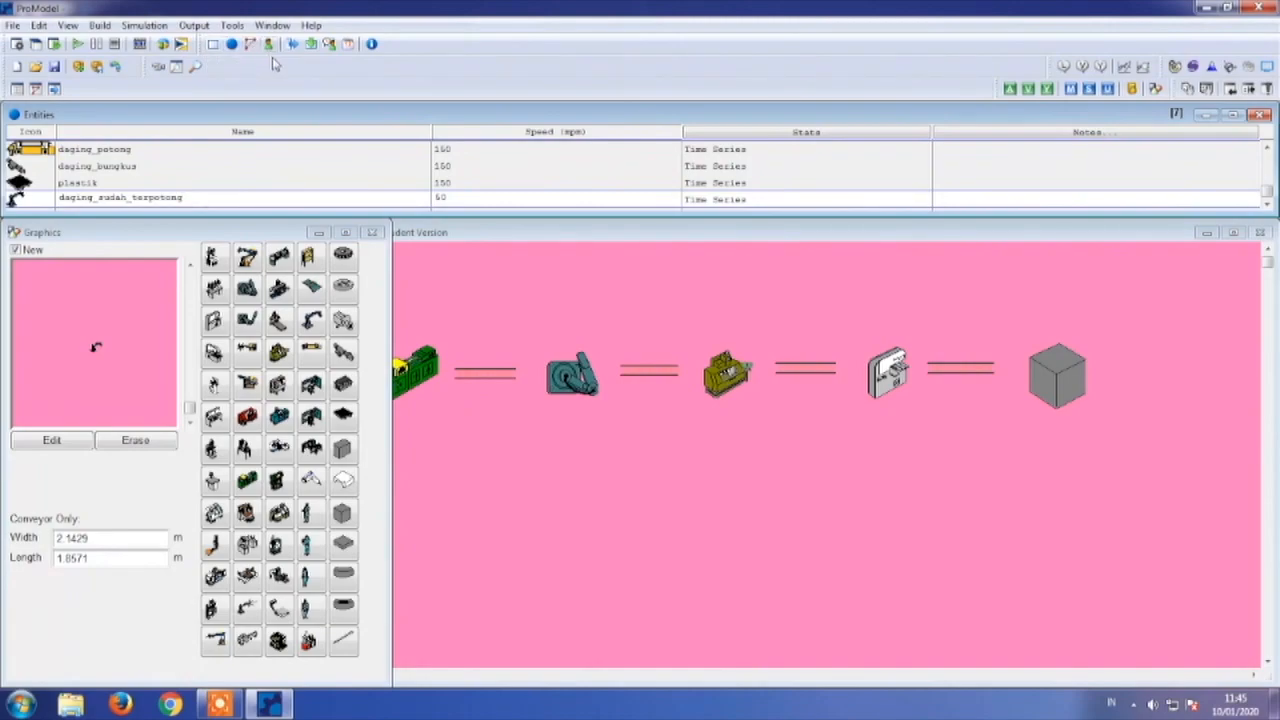
- Create a path network with a nine-node path of roughly 12–16 m segments beneath the locations, from the green machine to the grey box
left_click(110, 26)
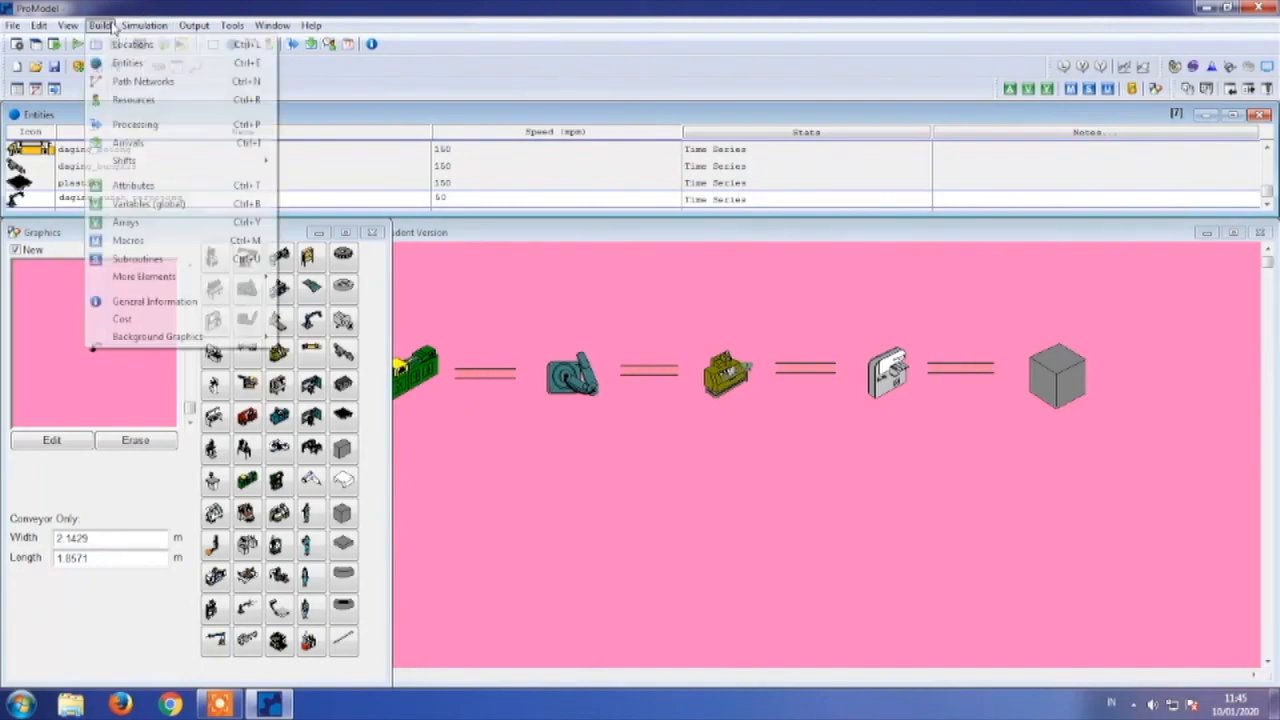
left_click(140, 82)
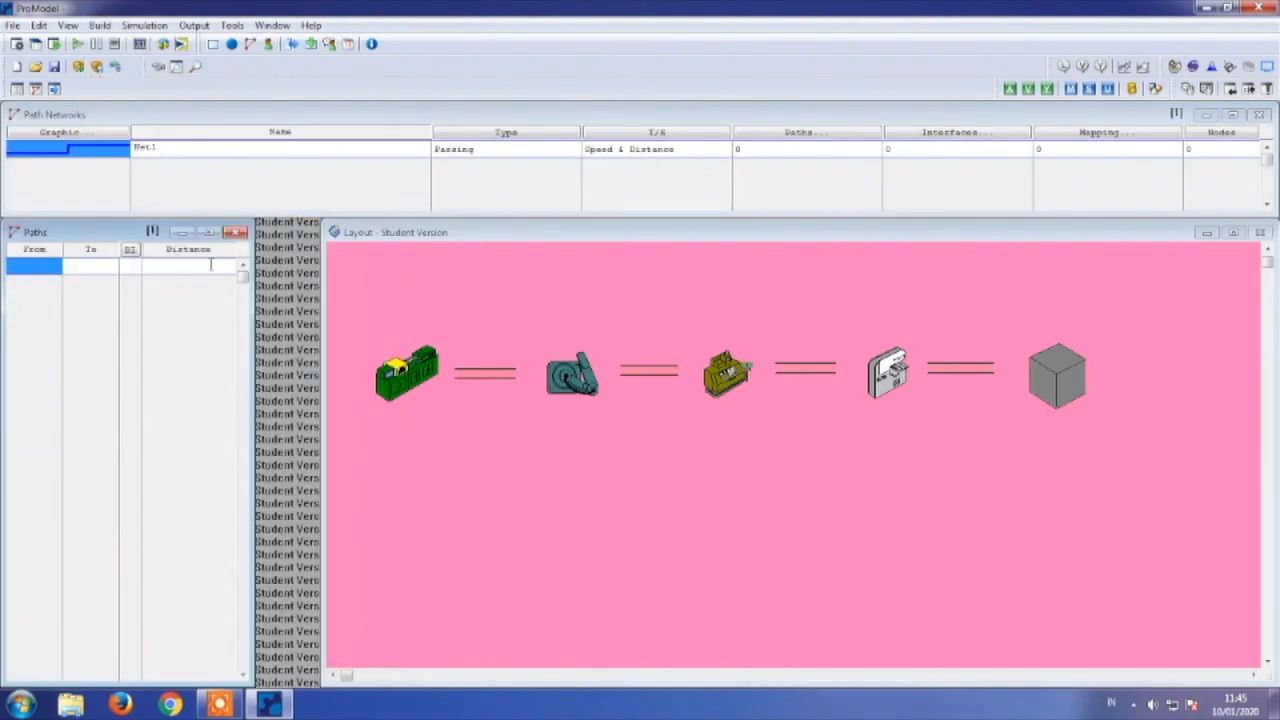
left_click_drag(251, 293, 300, 304)
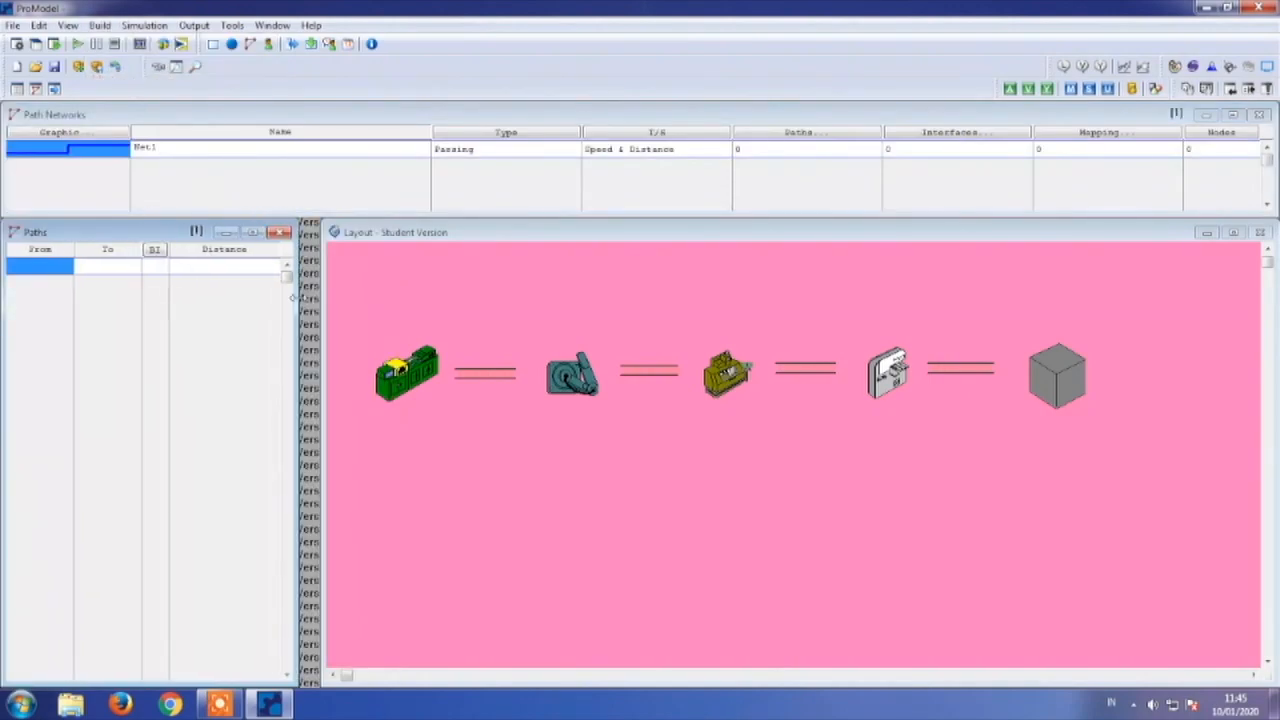
left_click(408, 419)
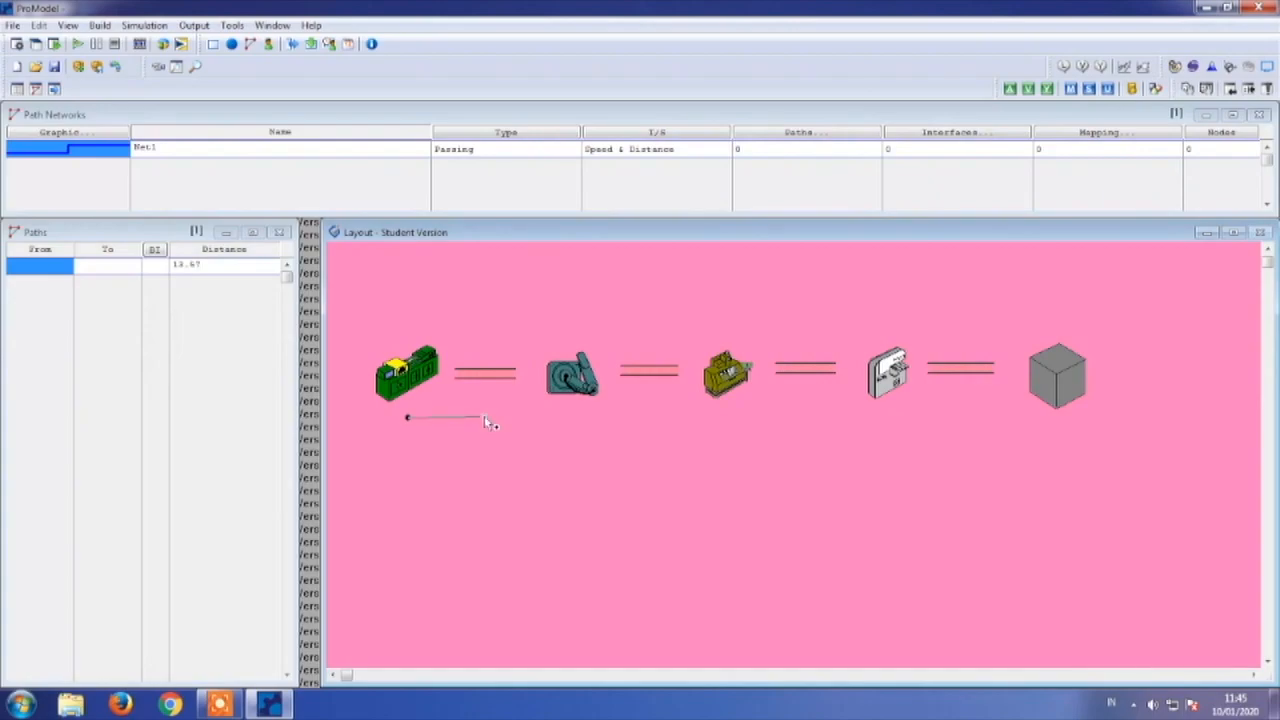
left_click(484, 418)
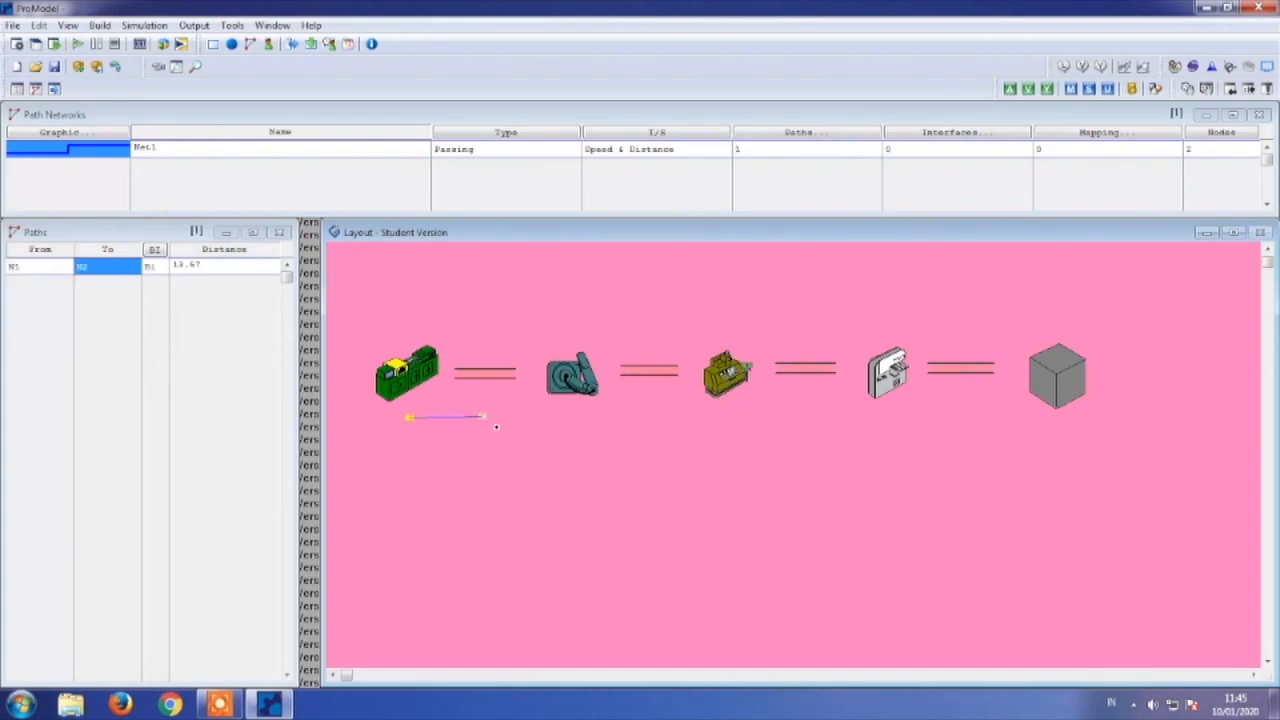
left_click(578, 420)
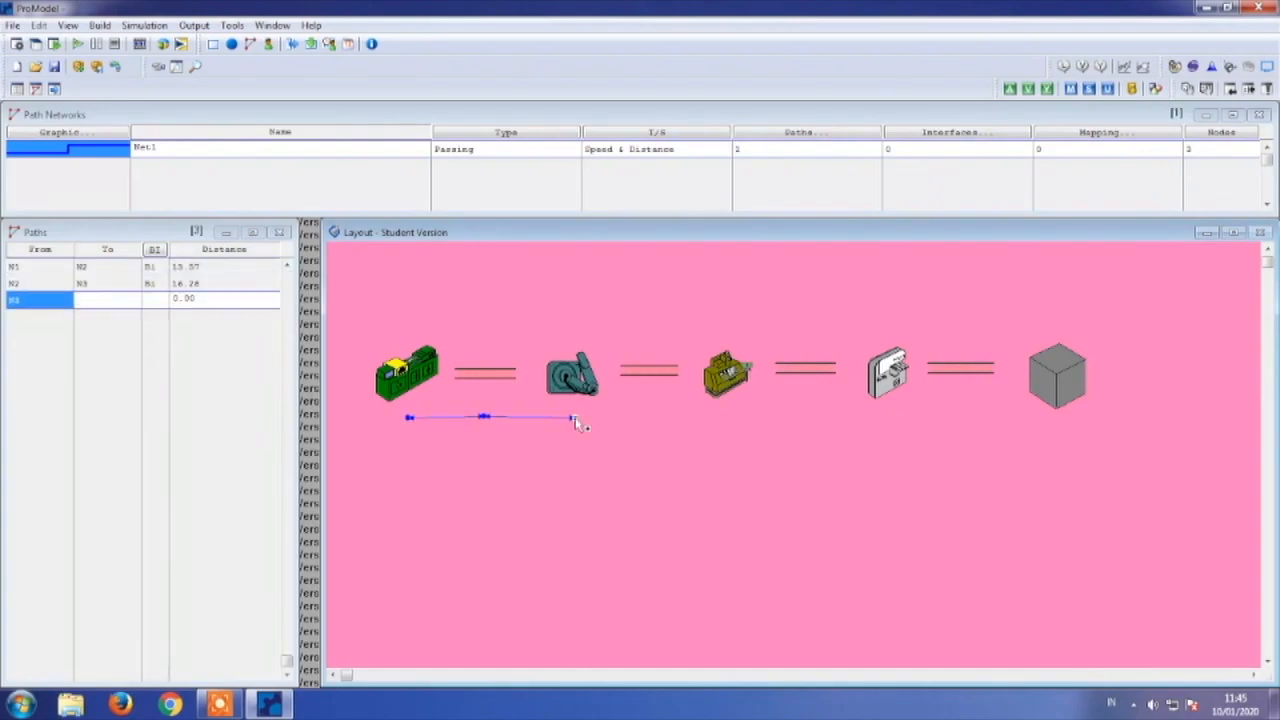
left_click(640, 411)
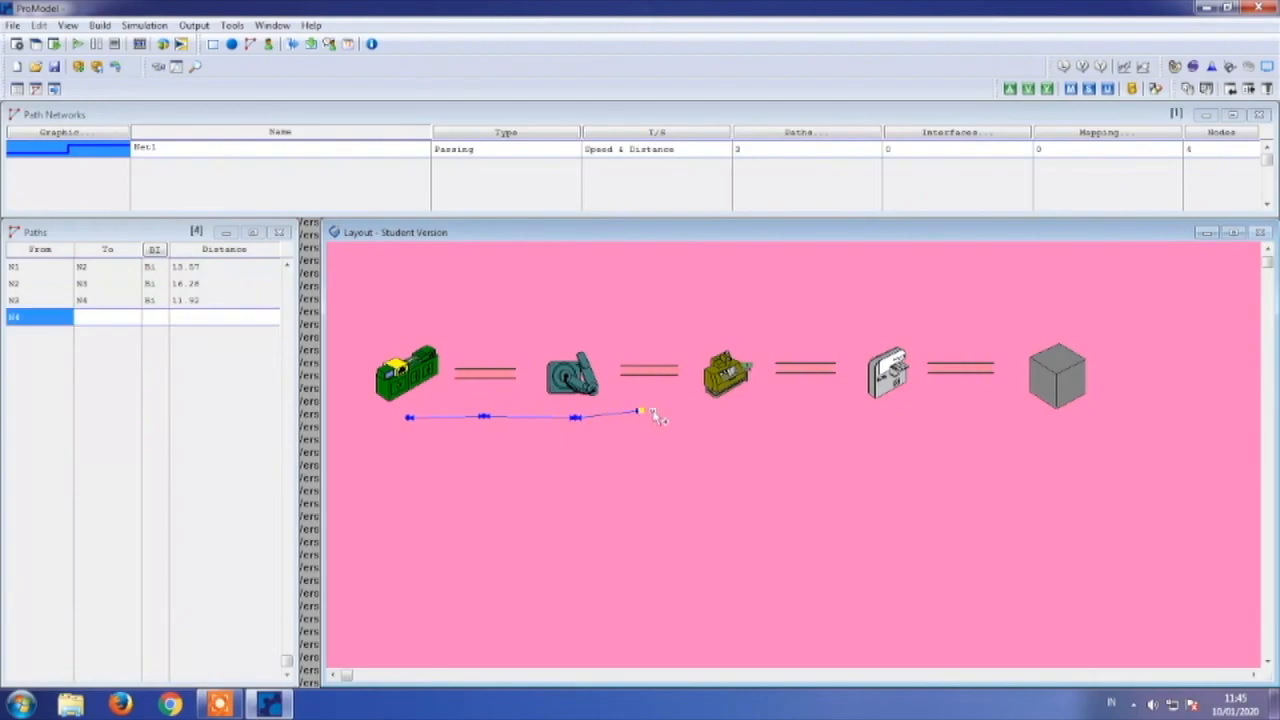
left_click(728, 417)
left_click(800, 411)
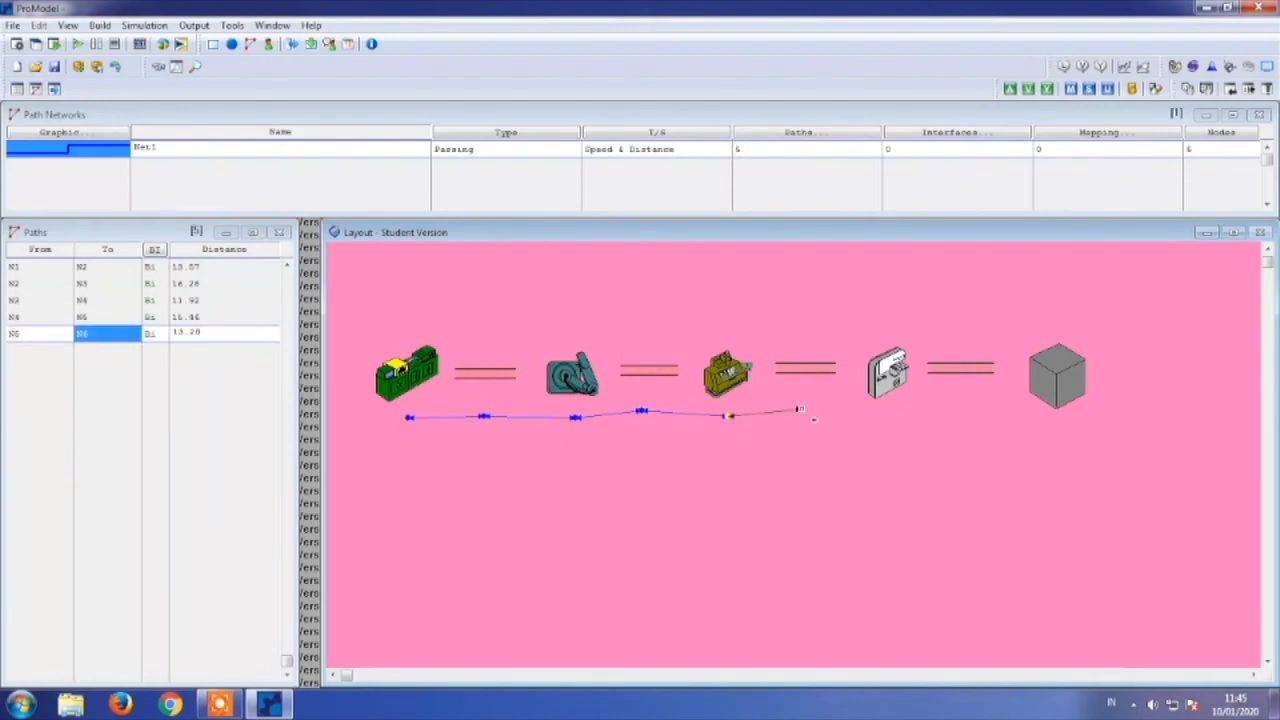
left_click(885, 415)
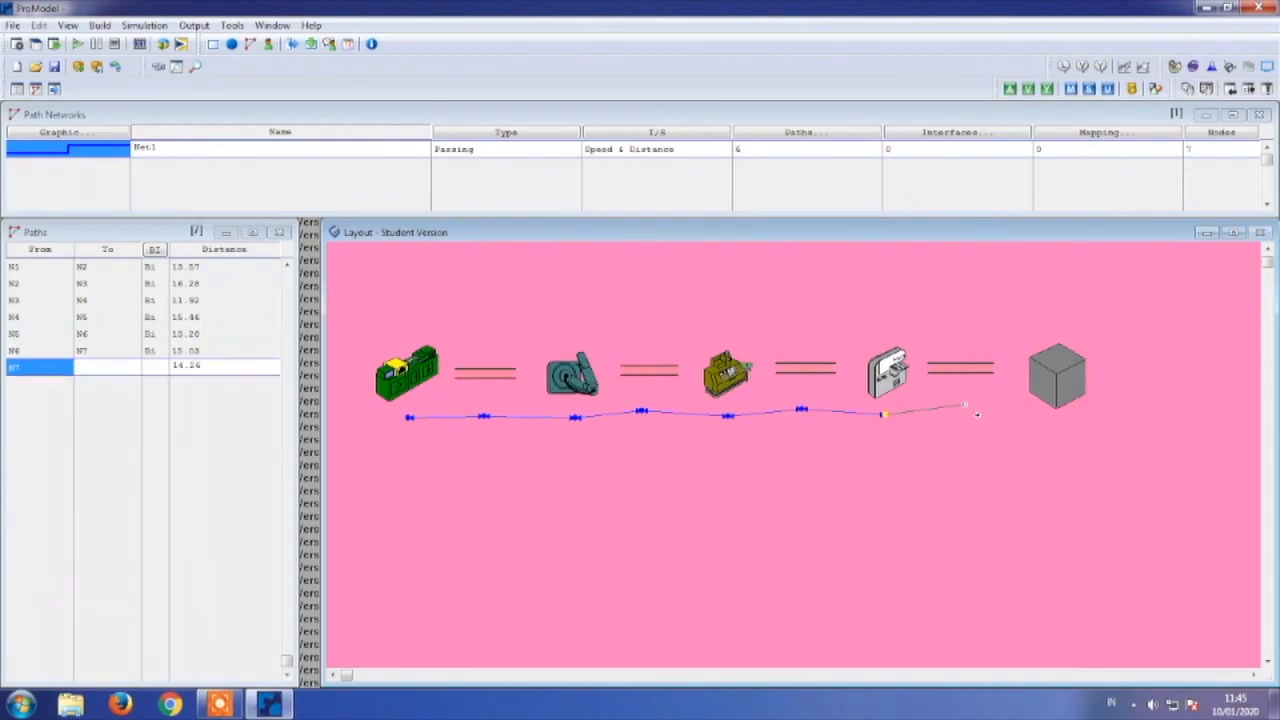
left_click(964, 406)
right_click(1048, 432)
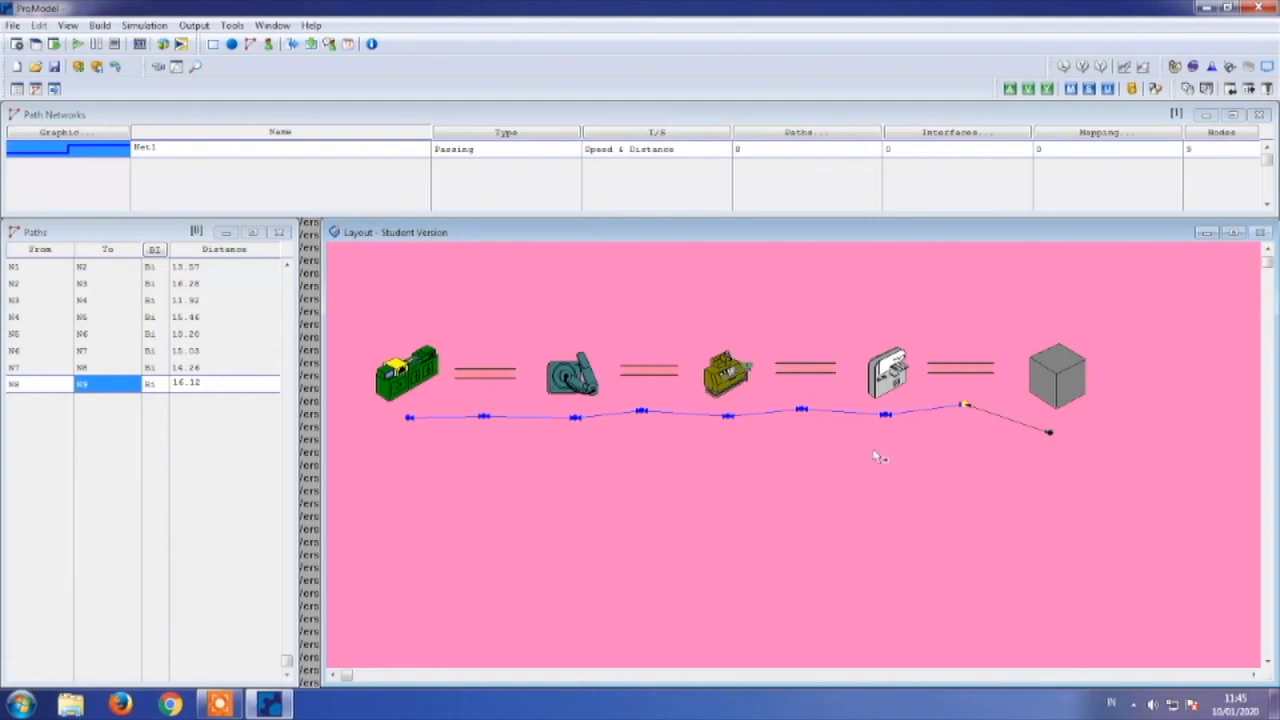
- Add path network interfaces linking N1 to stasiun_pembersihan, N2 to q_pembumbuan, N3 to stasiun_pembumbuan and N4 to q_pemotongan
left_click(978, 142)
left_click(408, 417)
left_click(408, 380)
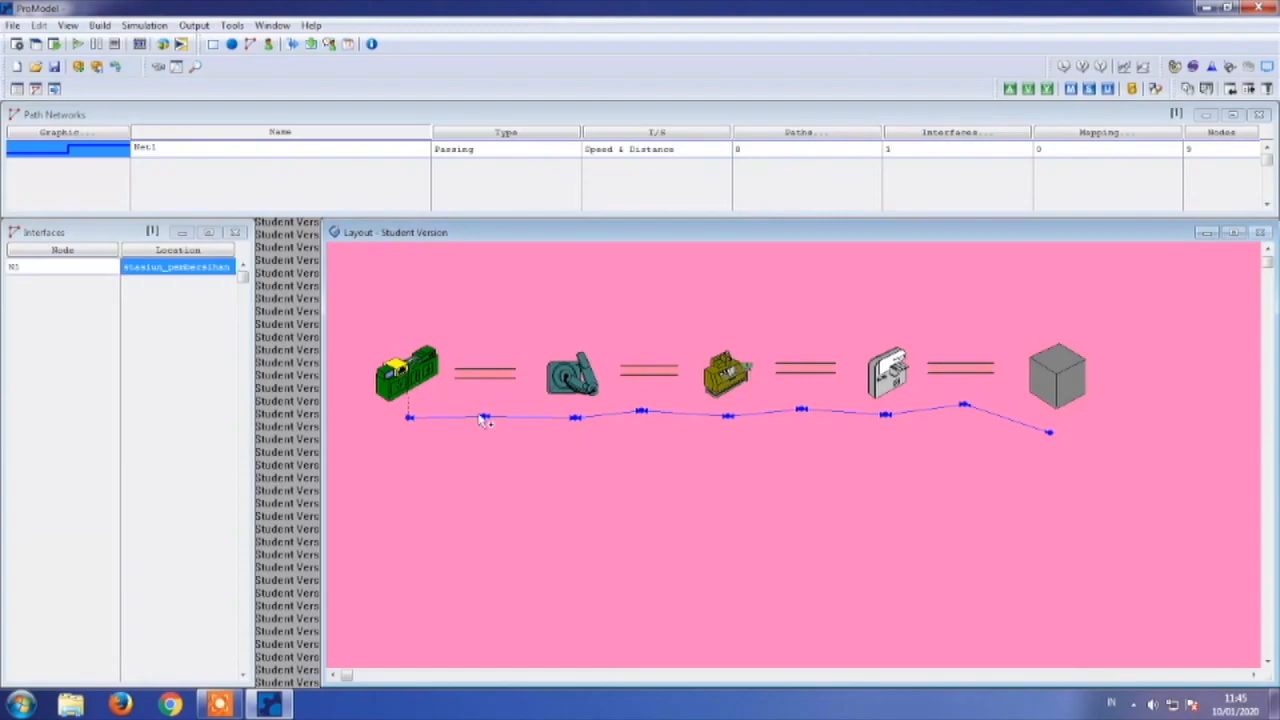
left_click(483, 417)
left_click(486, 372)
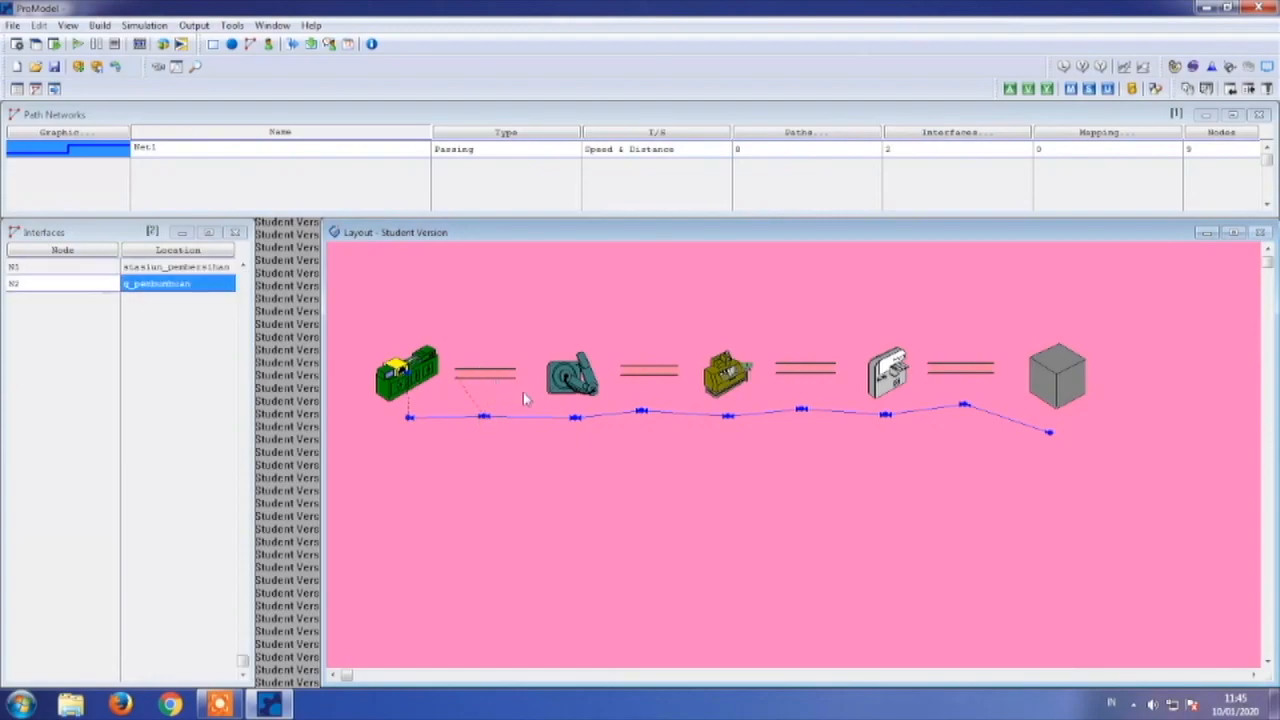
left_click(575, 417)
left_click(572, 377)
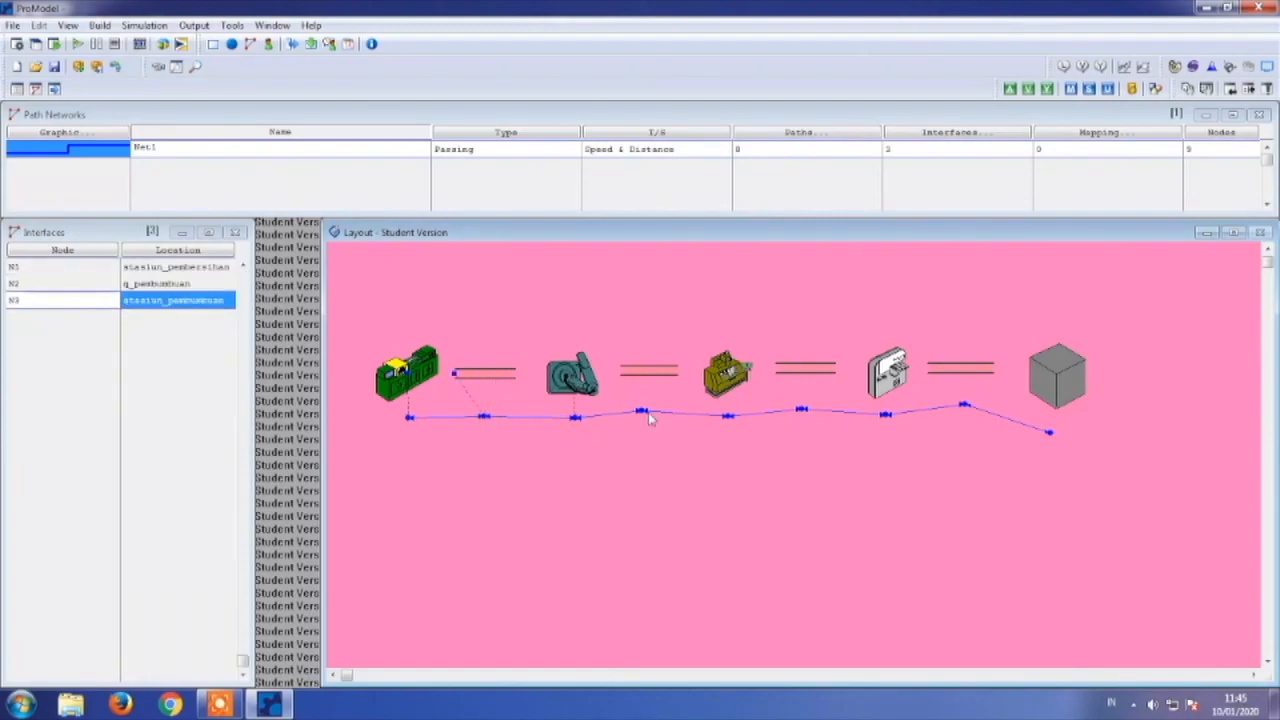
left_click(641, 412)
left_click(648, 372)
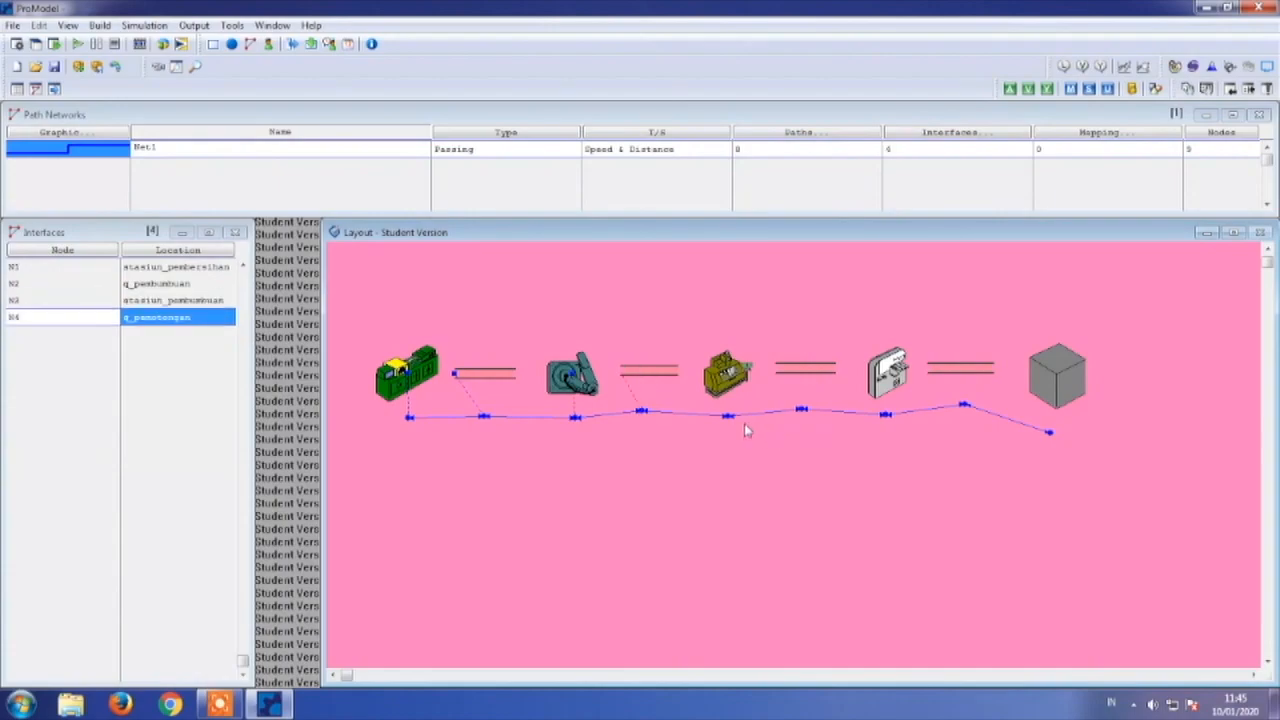
- Add interfaces linking N5 to stasiun_pemotongan, N6 to q_pembungkusan, N7 to the packing station, N8 to q_freezer and N9 to freezer
left_click(729, 418)
left_click(728, 380)
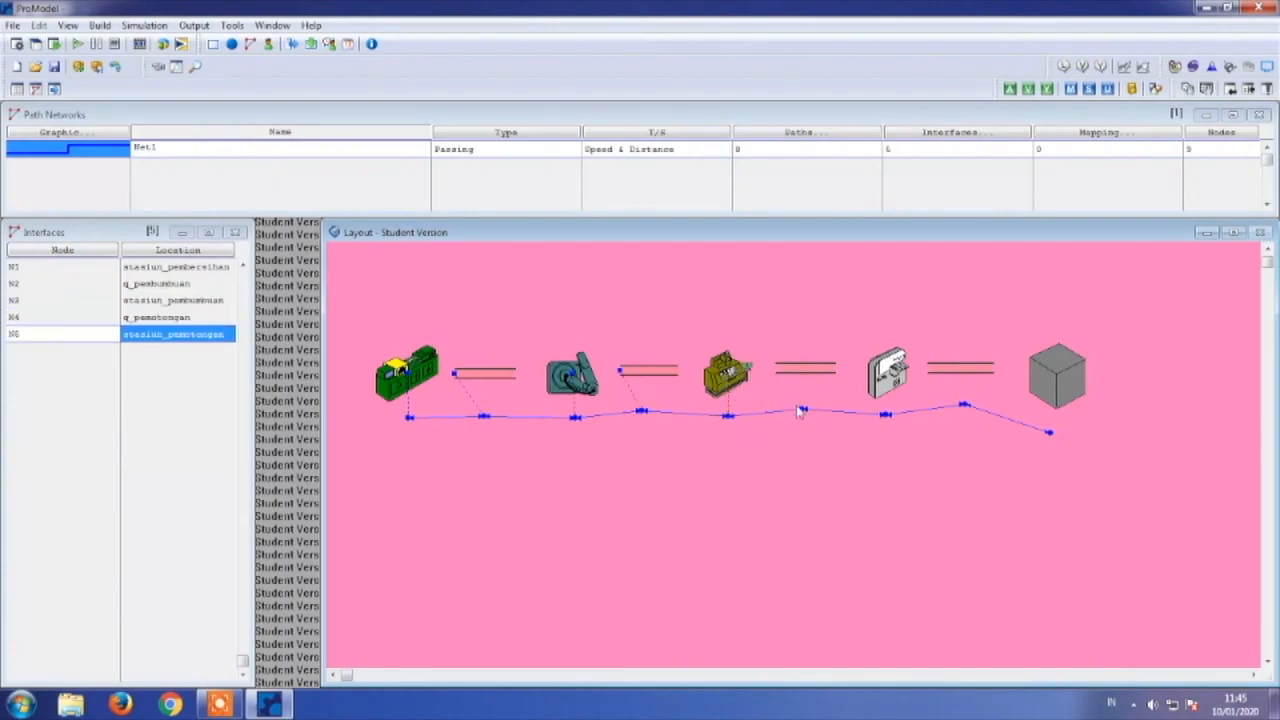
left_click(802, 412)
left_click(808, 371)
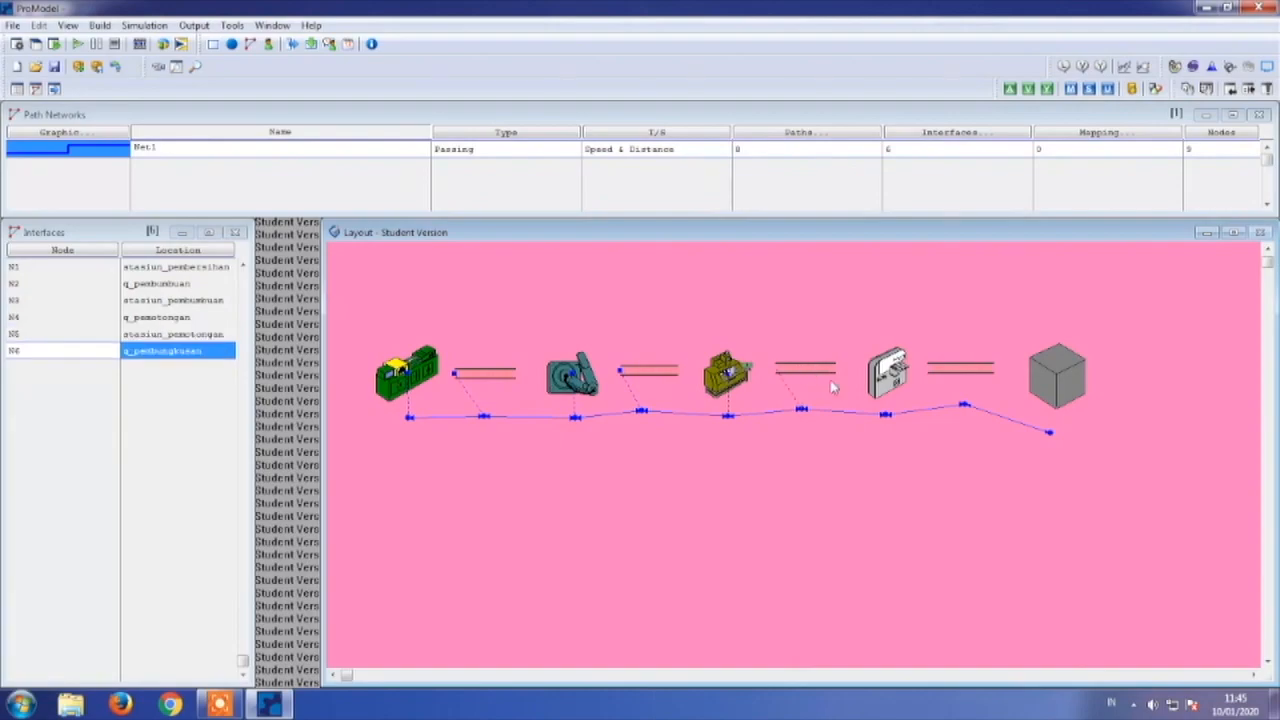
left_click(885, 415)
left_click(888, 374)
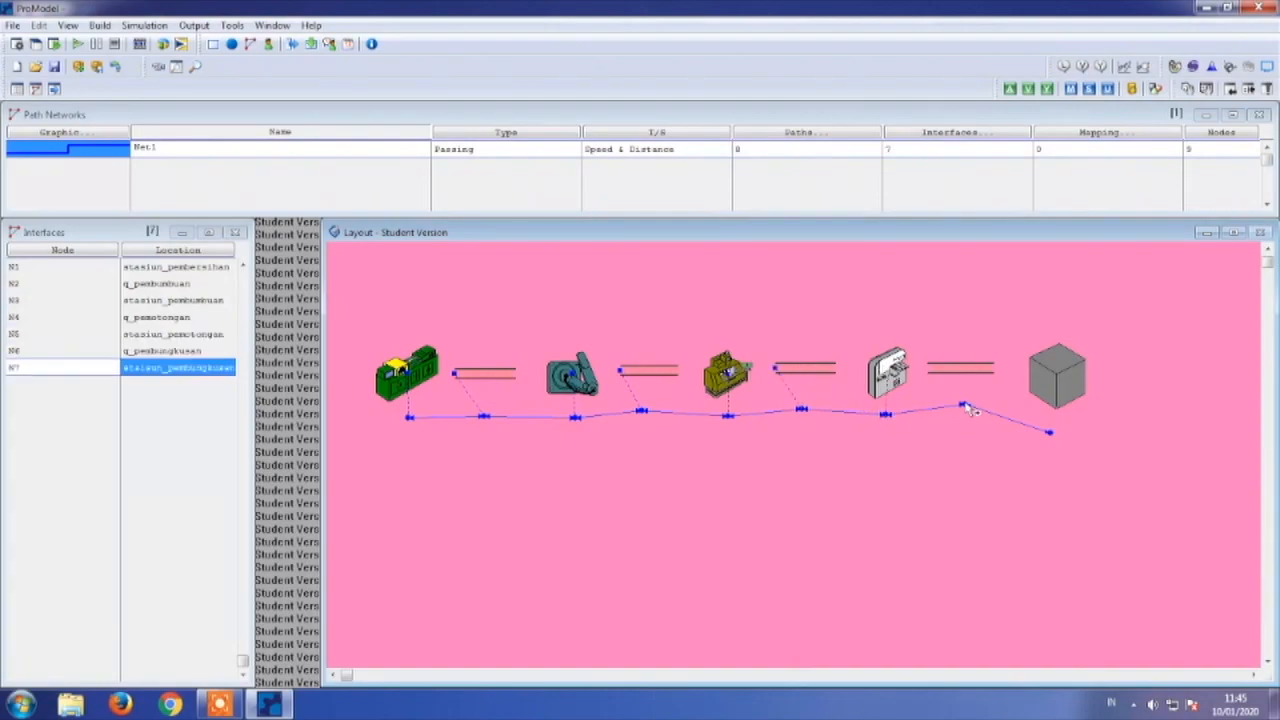
left_click(965, 372)
left_click(1049, 432)
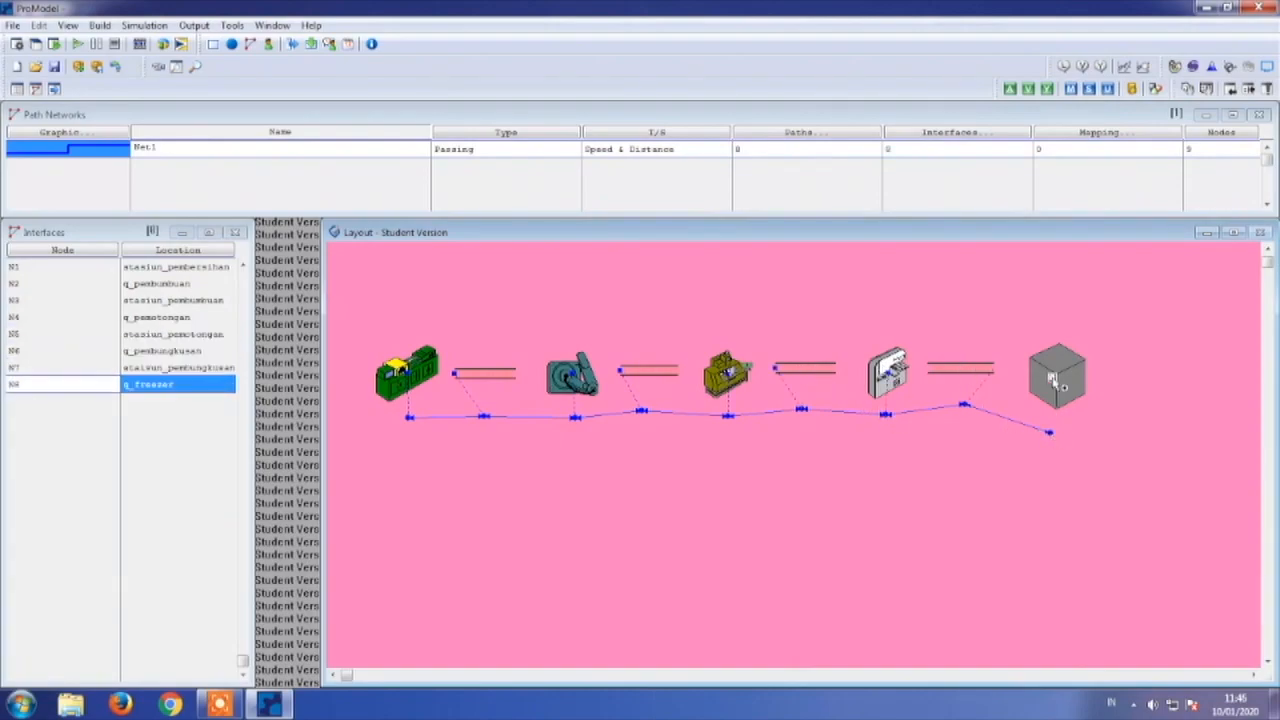
left_click(1055, 382)
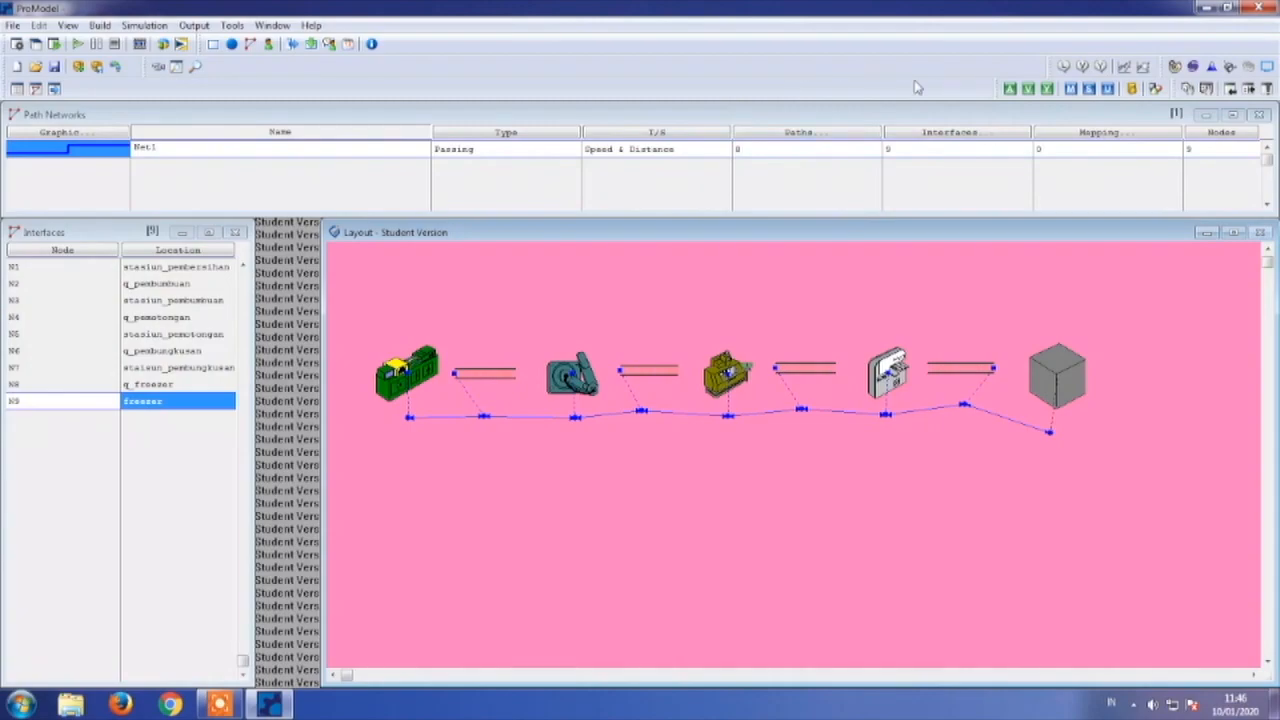
- Start defining the model's resources and add a first resource with the man_back graphic
left_click(100, 25)
mouse_move(144, 25)
mouse_move(100, 25)
left_click(140, 104)
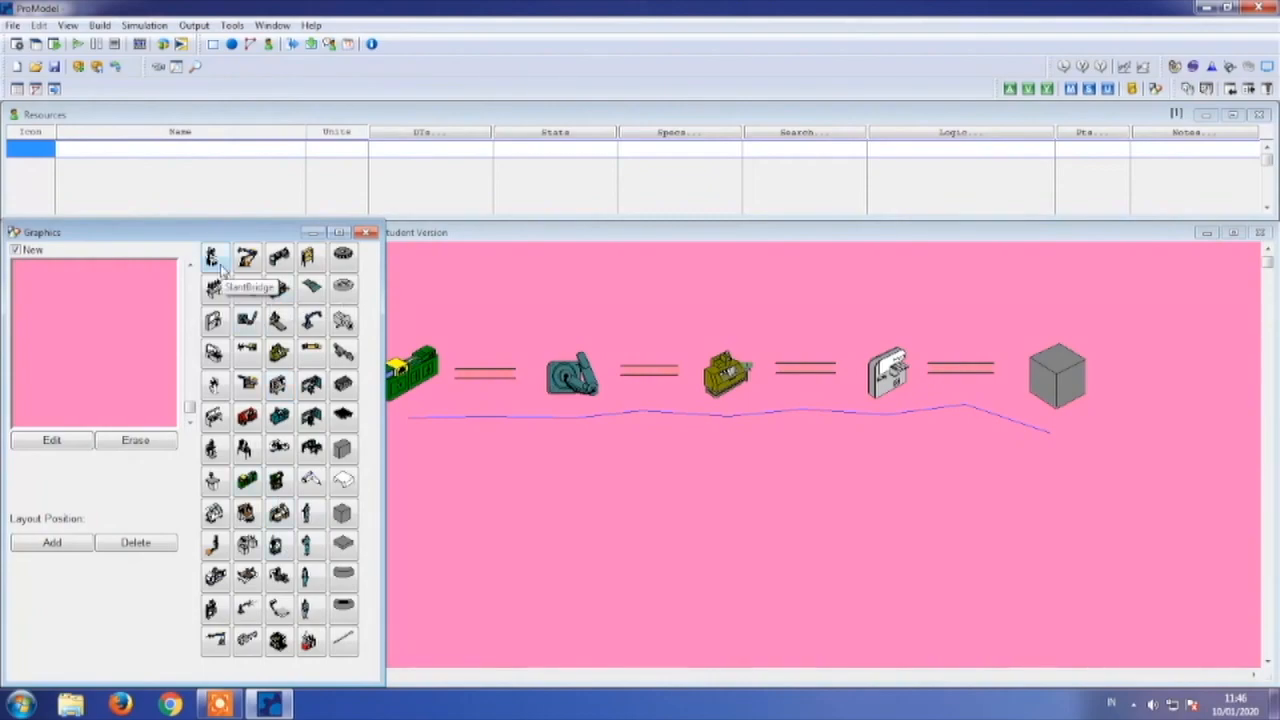
left_click(310, 552)
- Set the first resource graphic's horizontal dimension to 1.5 m and name the resource op_pembersihan
left_click(48, 444)
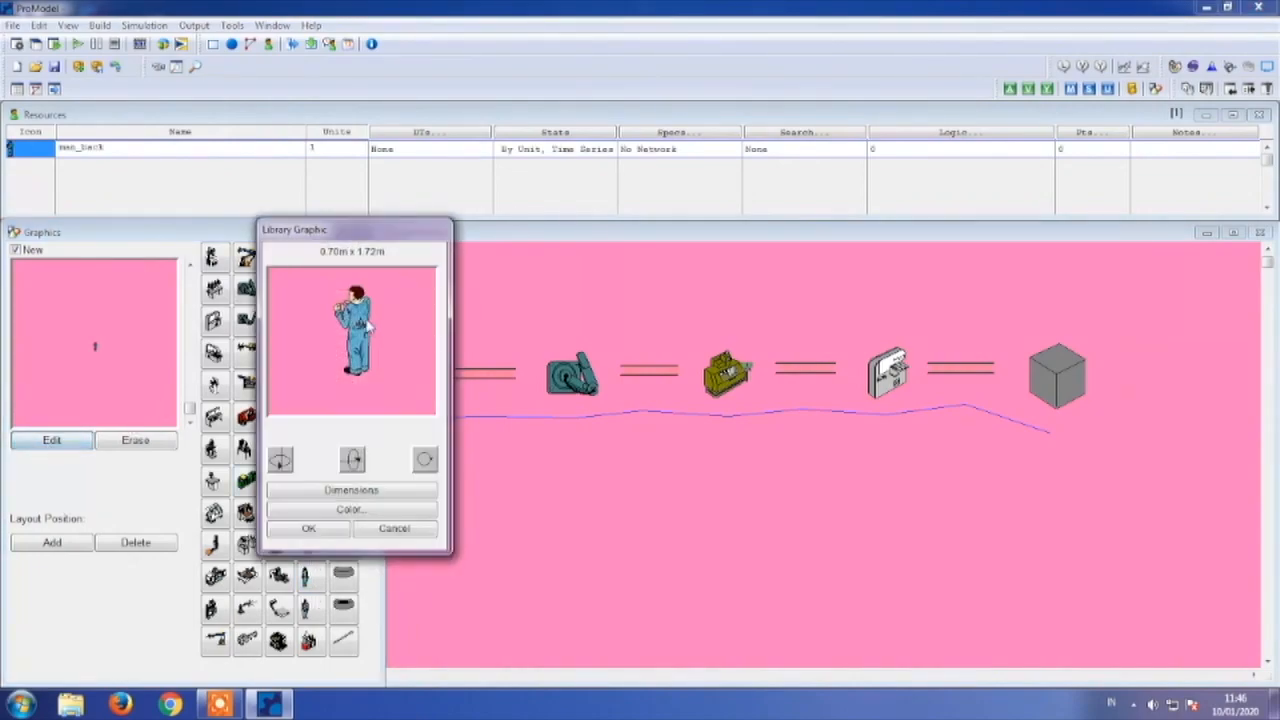
left_click(340, 490)
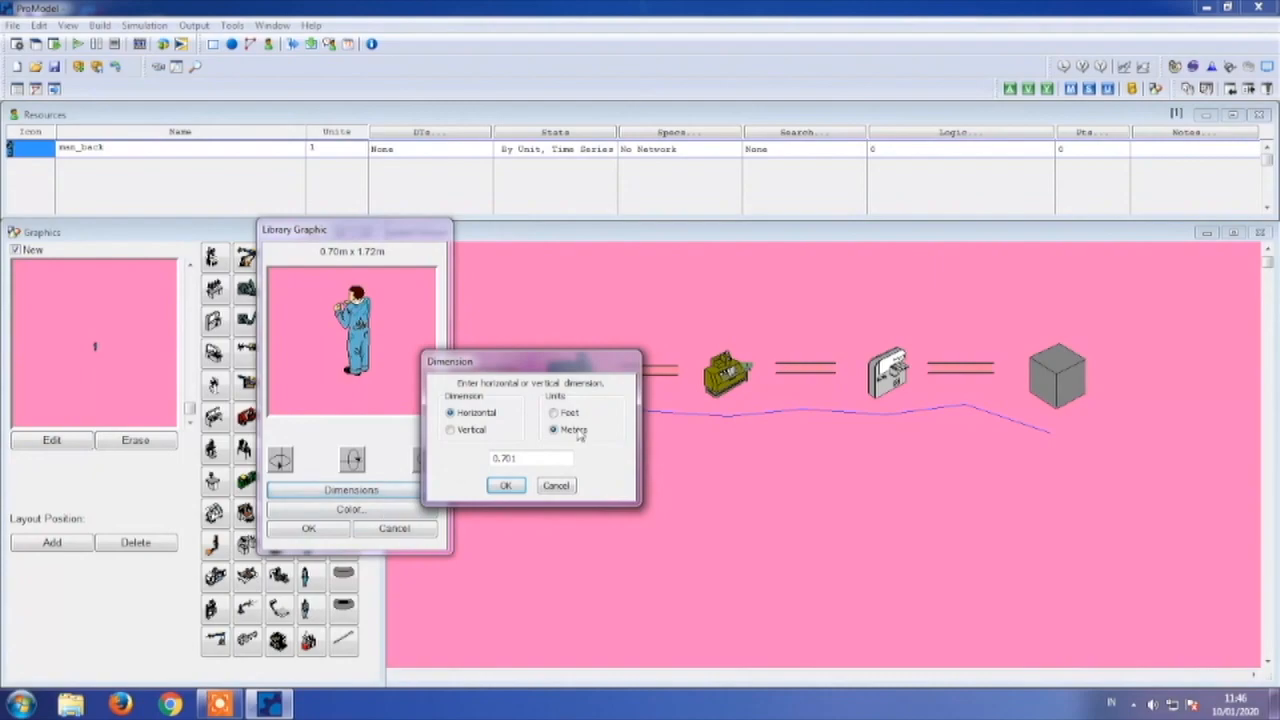
left_click_drag(521, 457, 474, 462)
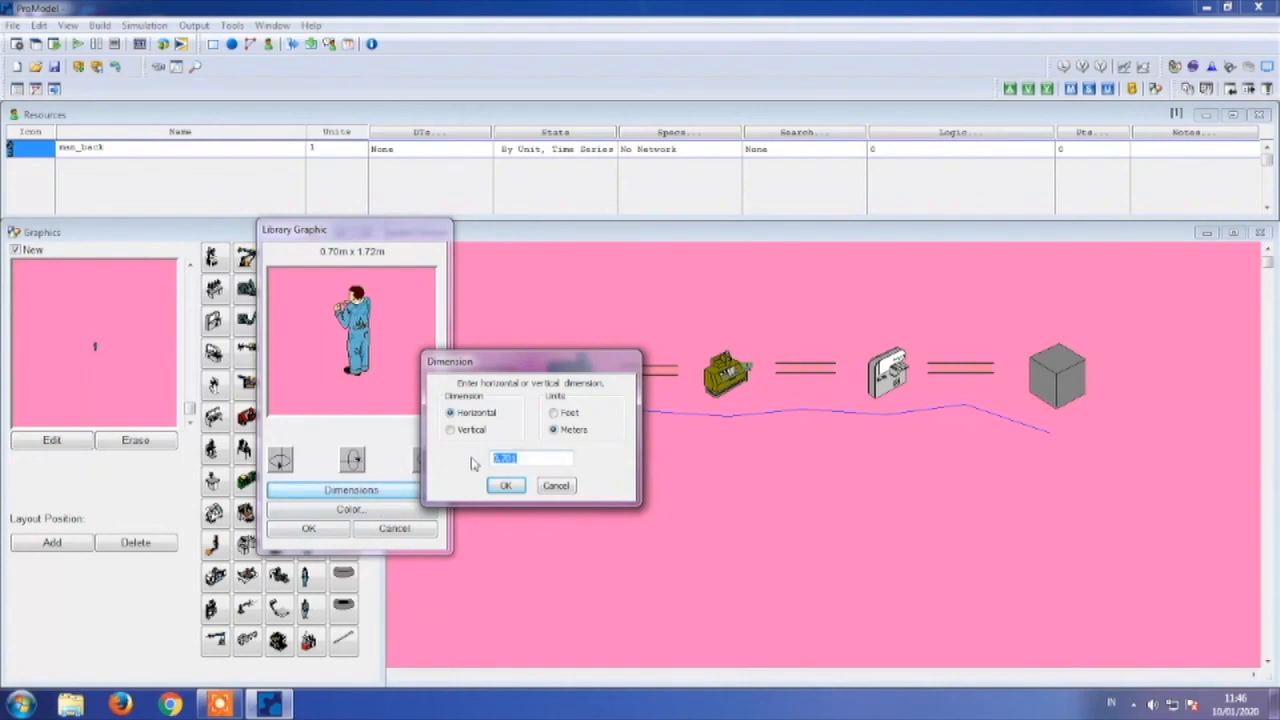
type("1.5")
key("Return")
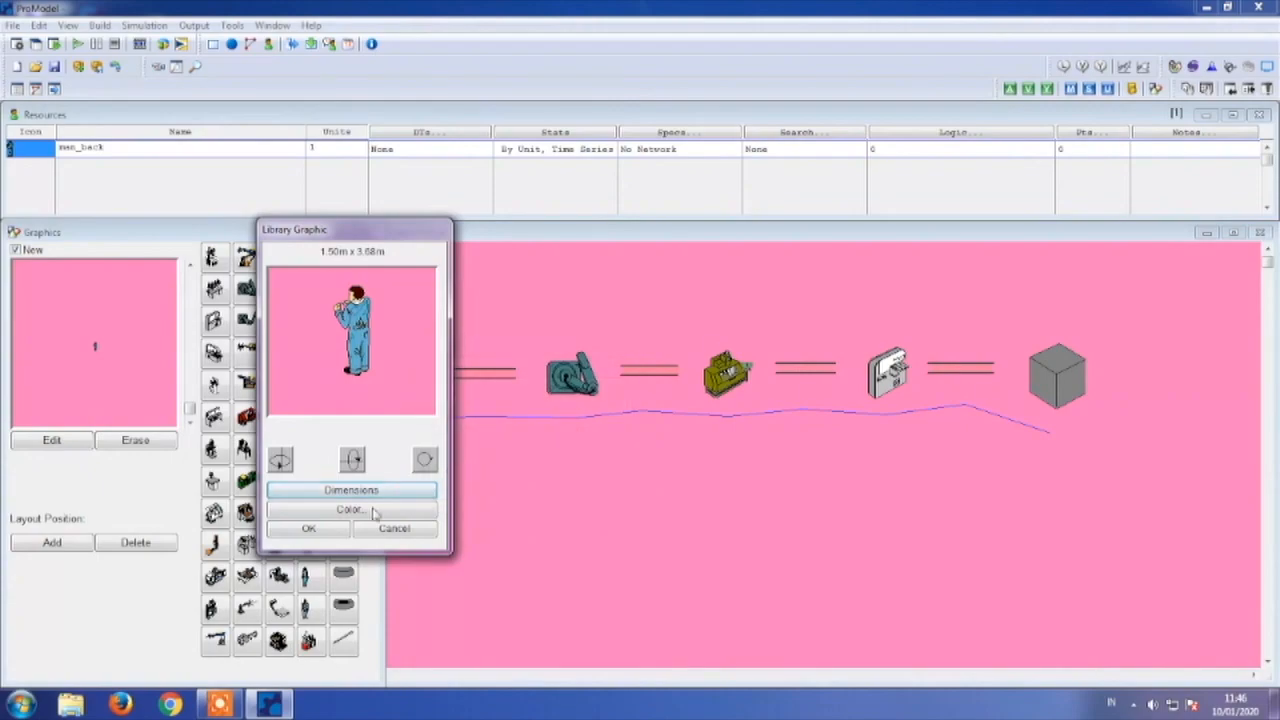
left_click(331, 530)
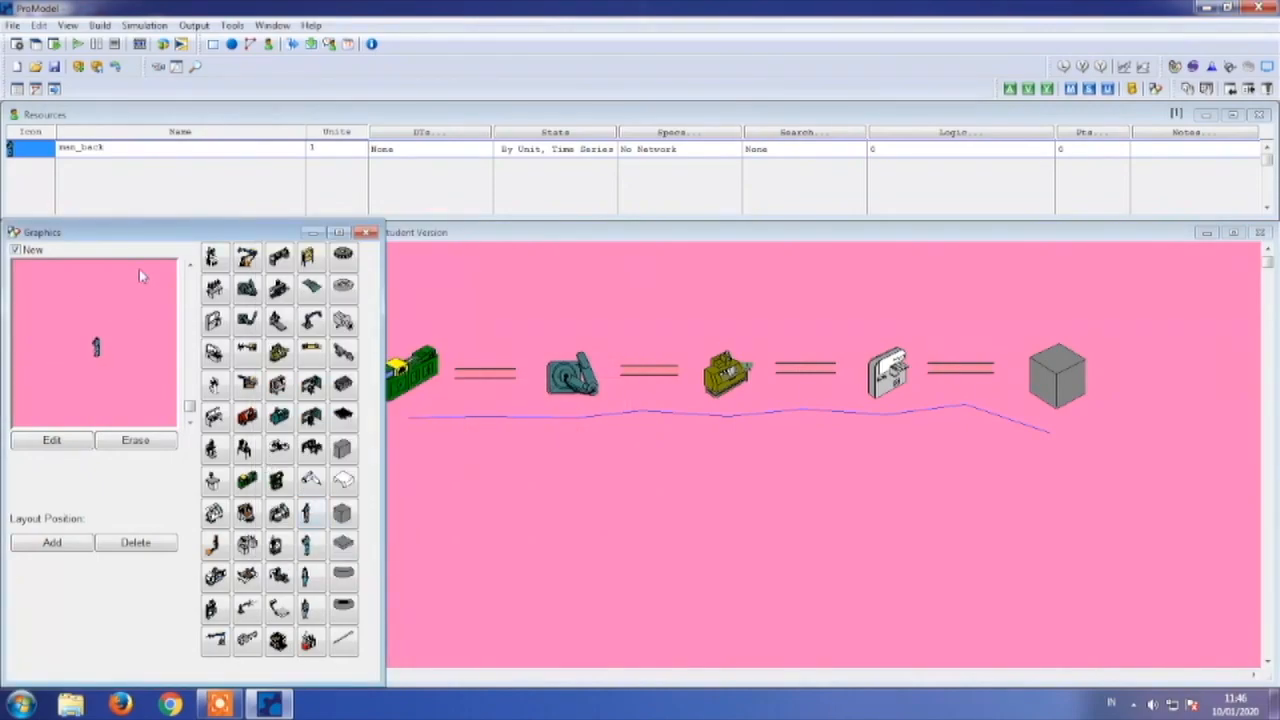
left_click(127, 149)
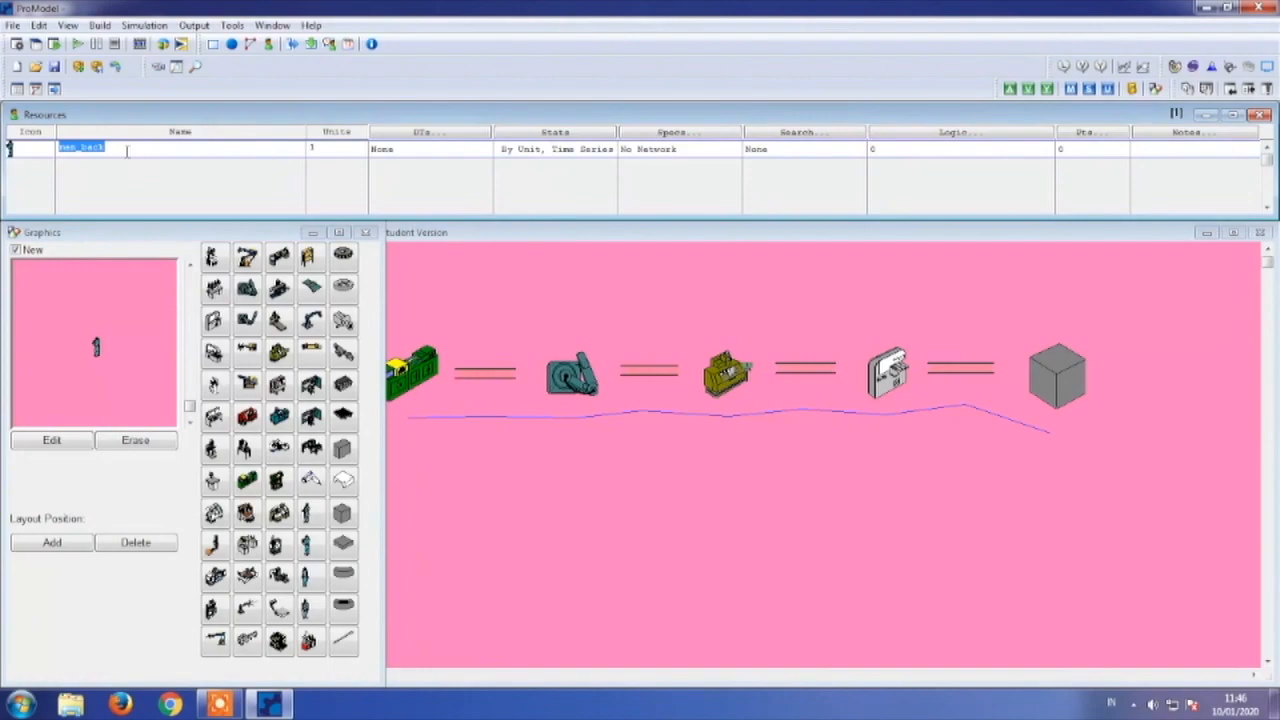
type("op_pembersihan")
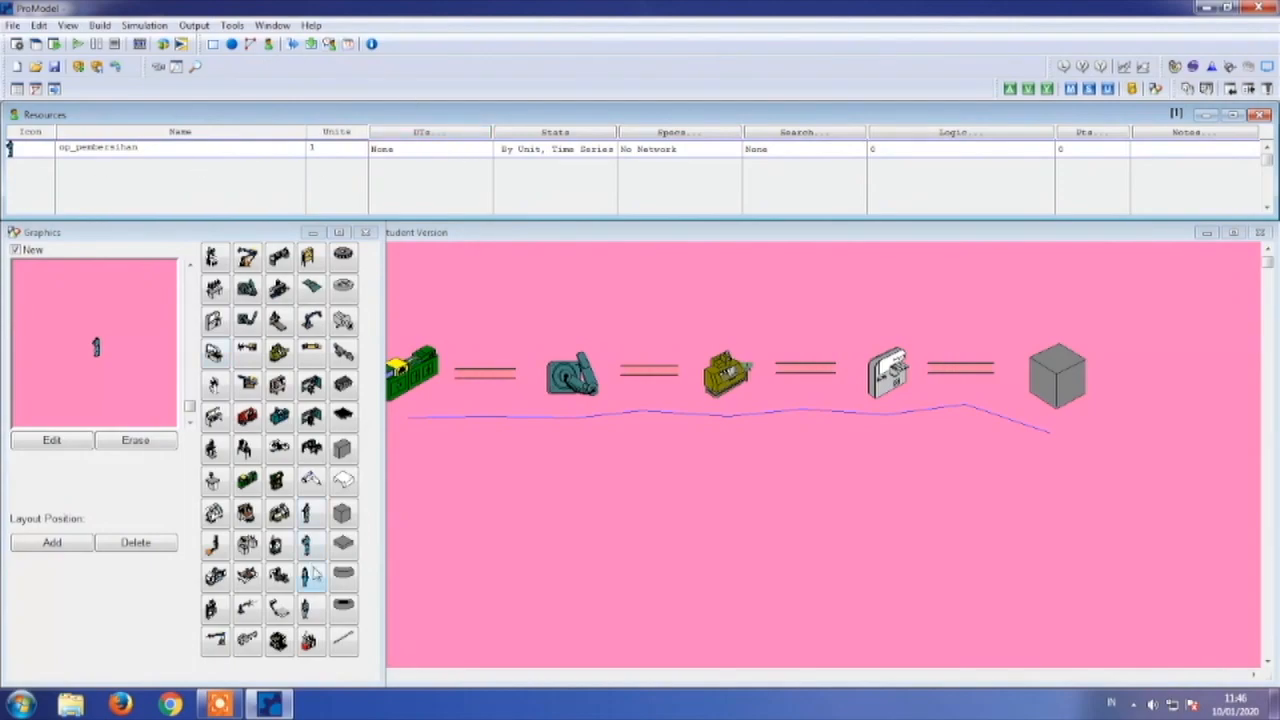
- Add a second resource with the man_back graphic, 2 m in horizontal dimension, and name it op_pembumbuan
left_click(304, 548)
left_click(55, 441)
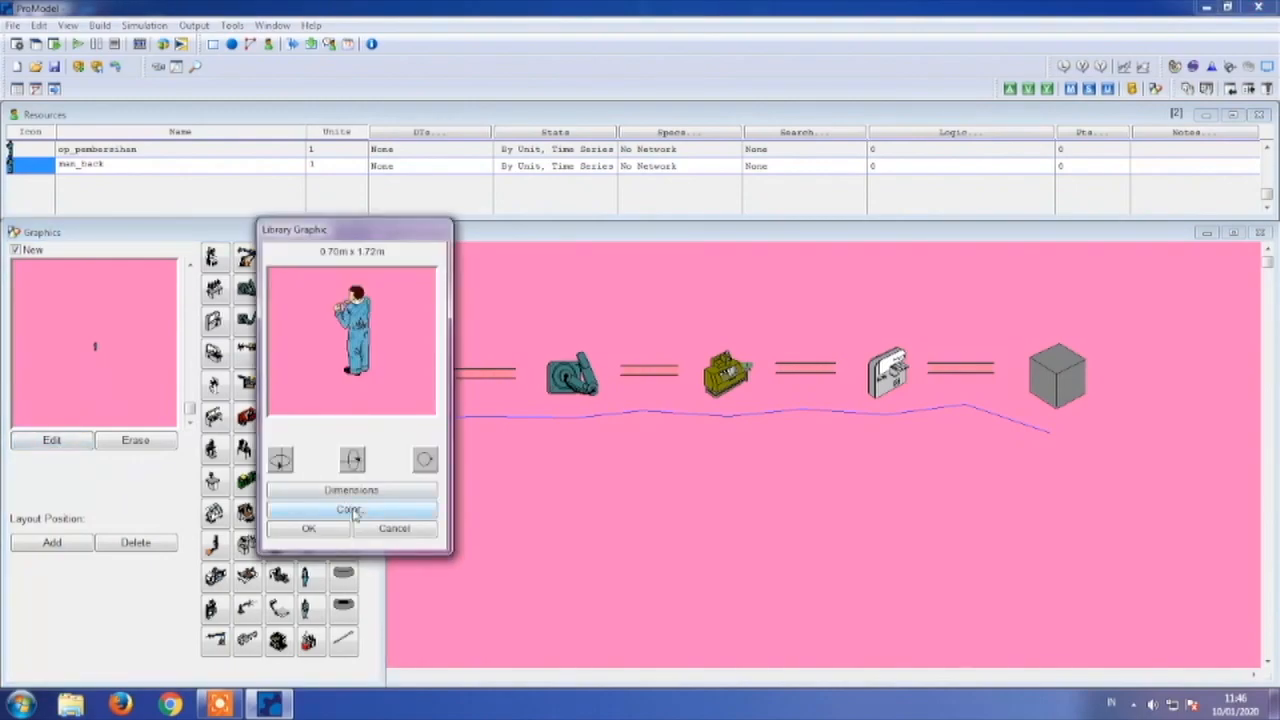
left_click(351, 490)
left_click_drag(520, 456, 468, 457)
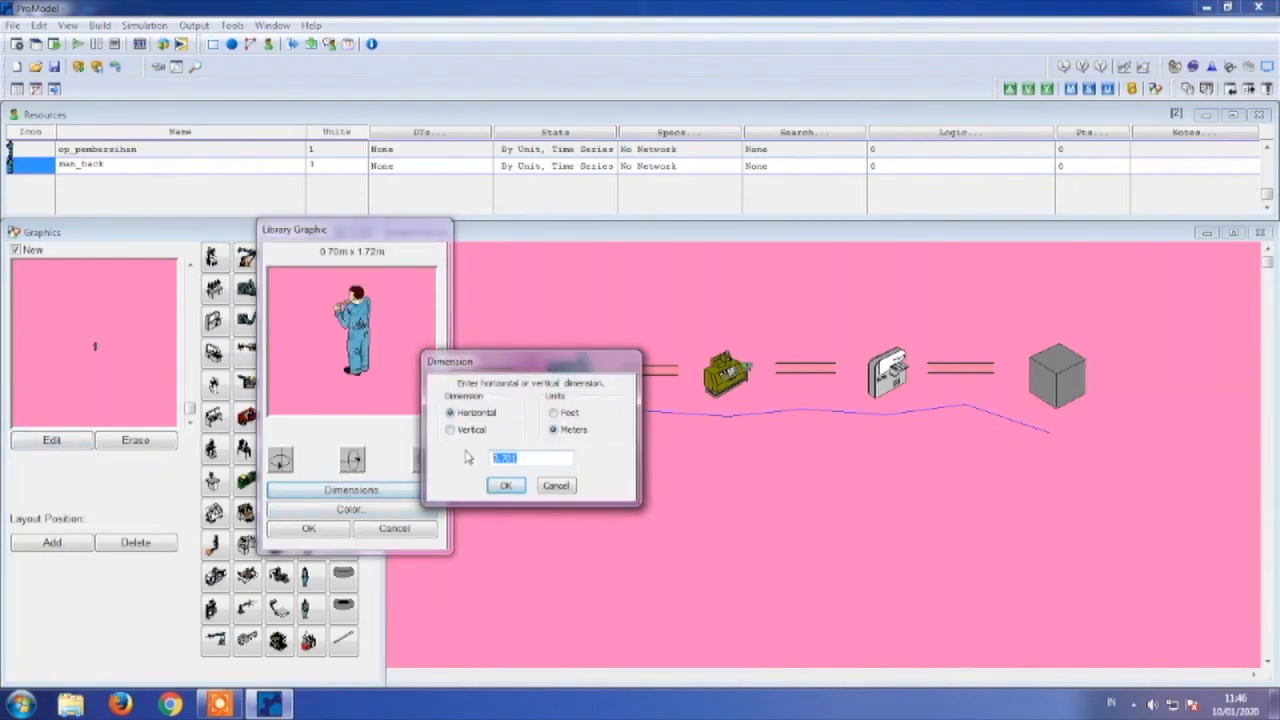
type("2")
key("Return")
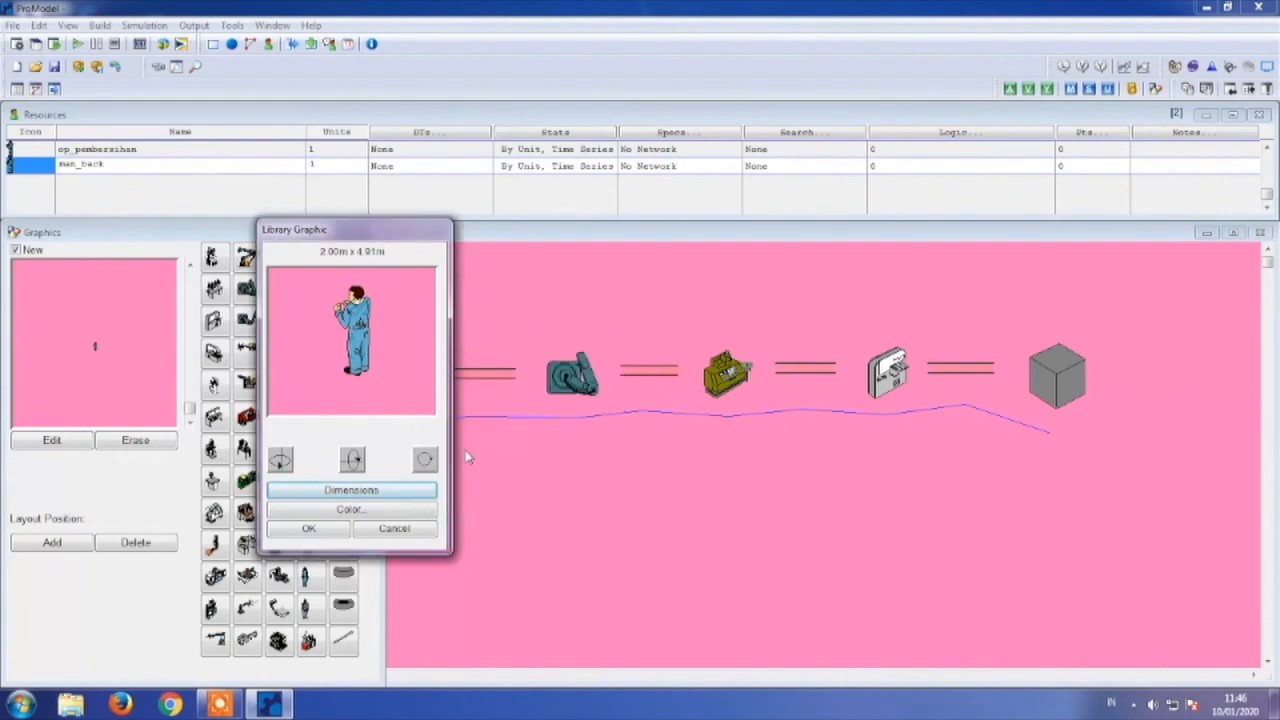
left_click(308, 528)
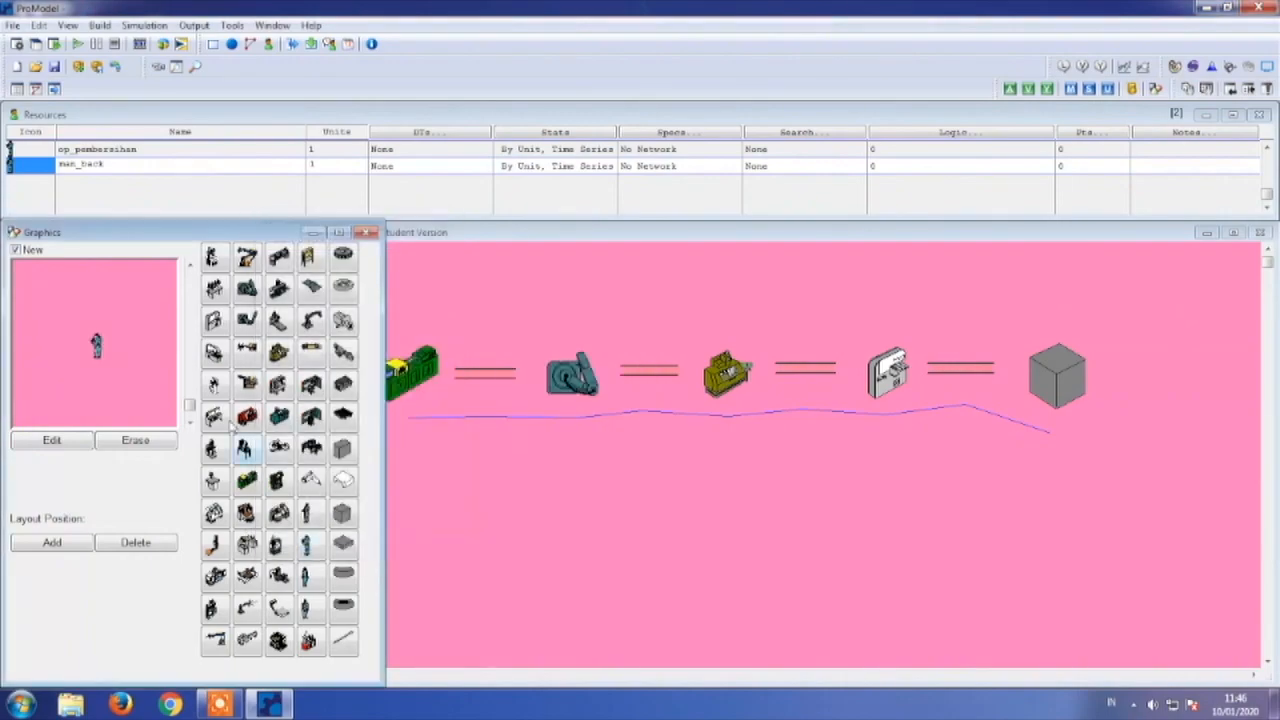
double_click(121, 171)
type("op_pembuatan")
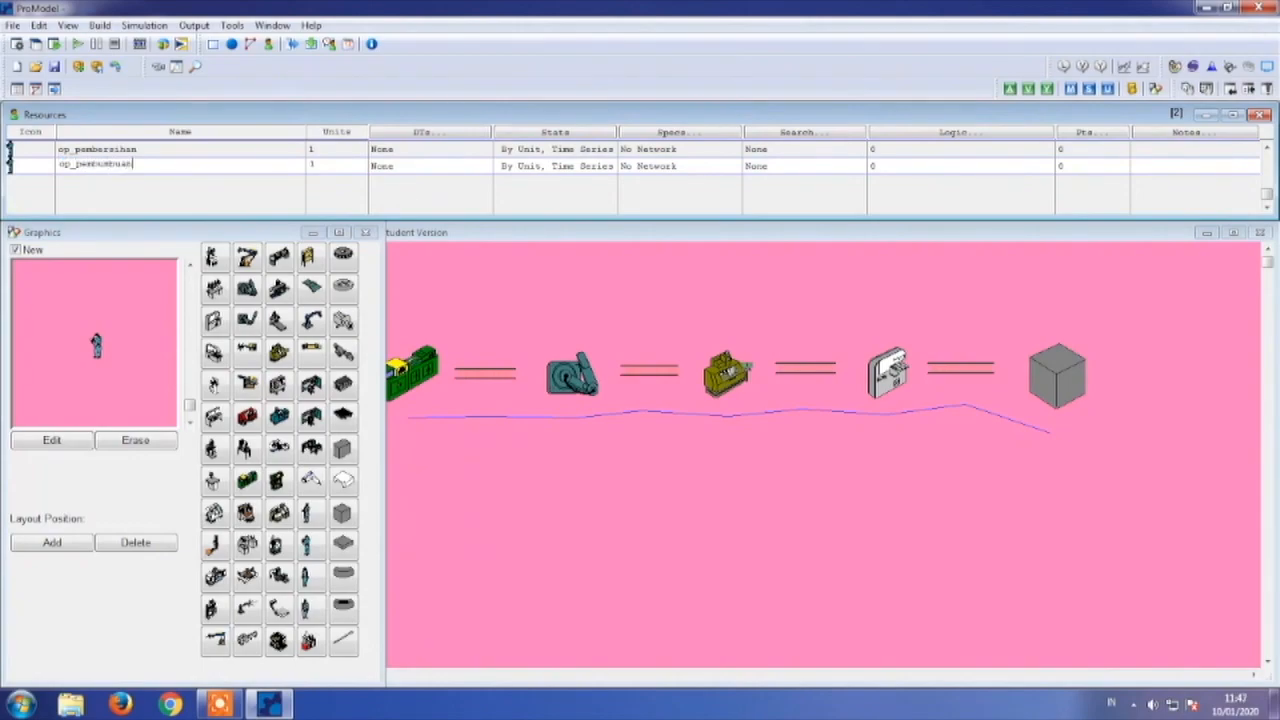
left_click(286, 150)
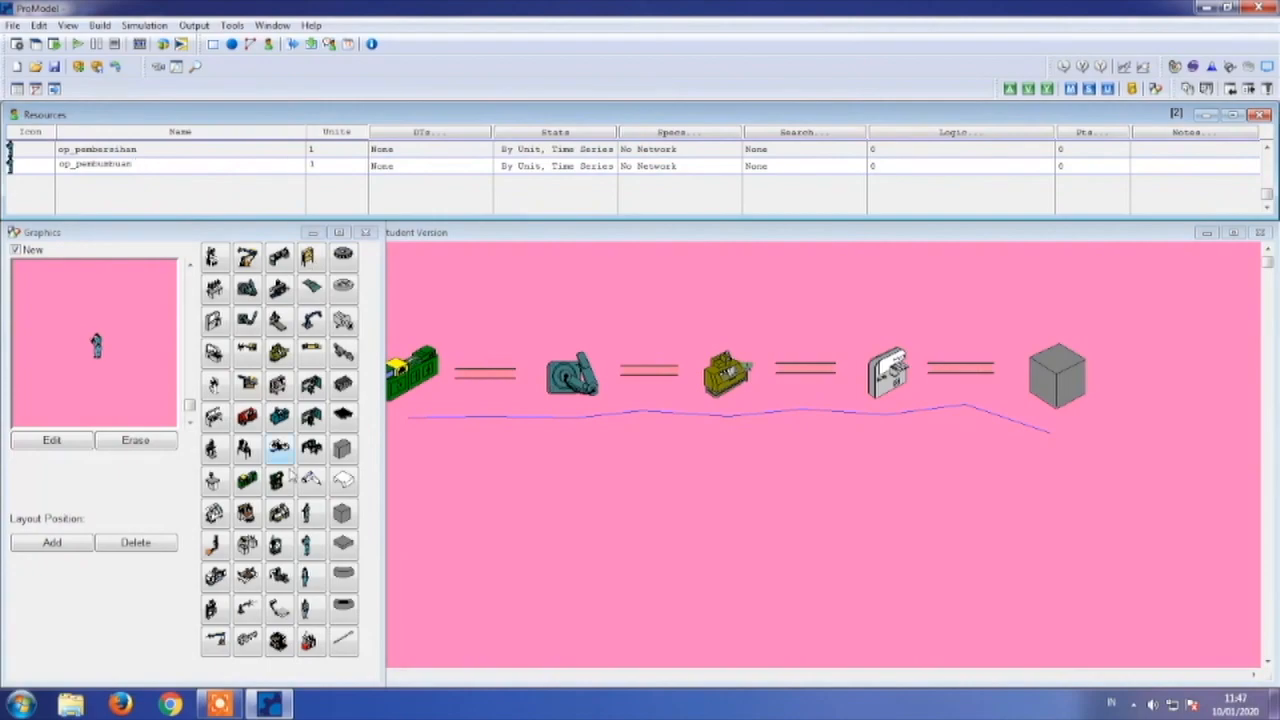
- Add a third resource with the woman graphic, 2 m in horizontal dimension, and name it op_pemotongan
left_click(305, 575)
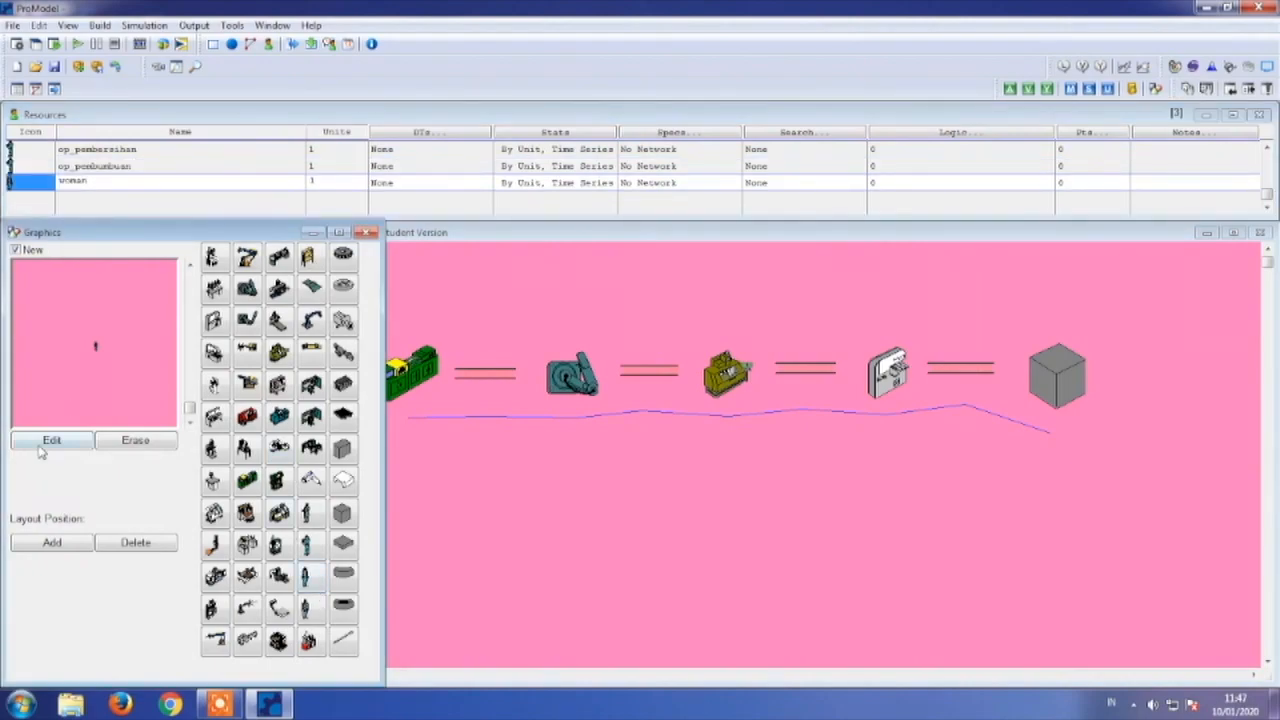
left_click(42, 446)
left_click(356, 490)
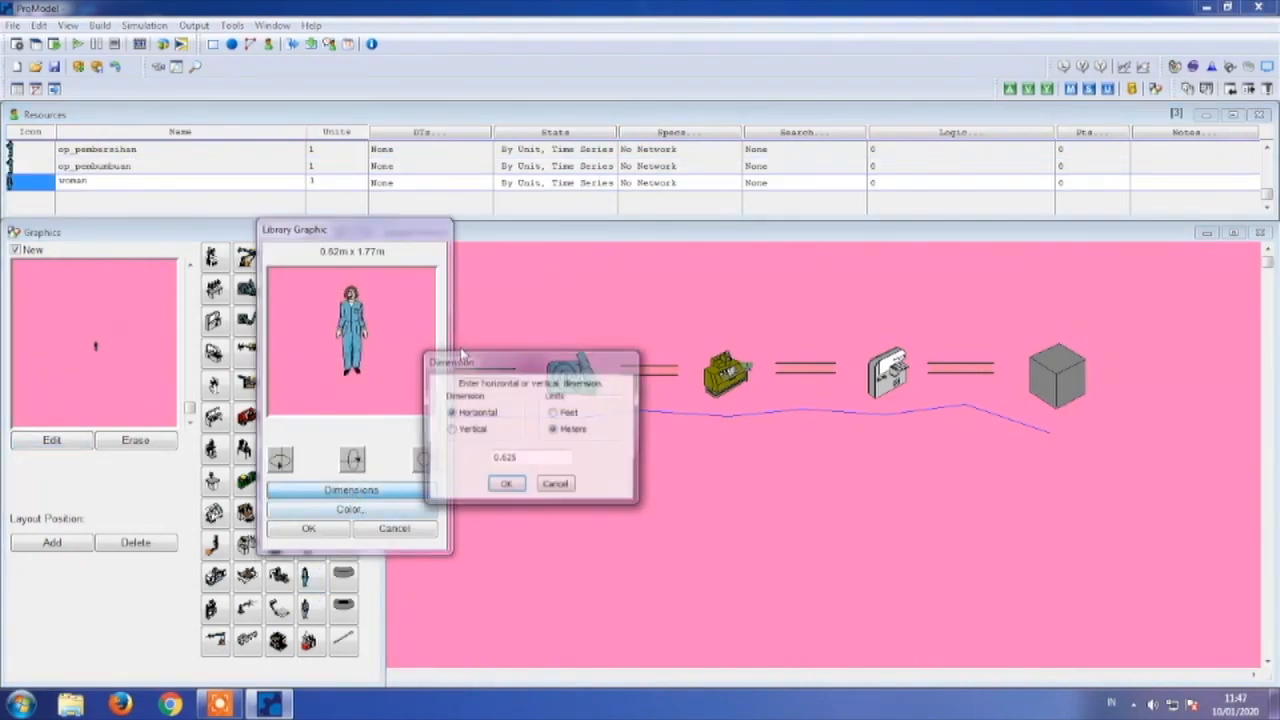
type("2")
key("Return")
left_click(309, 528)
left_click(140, 179)
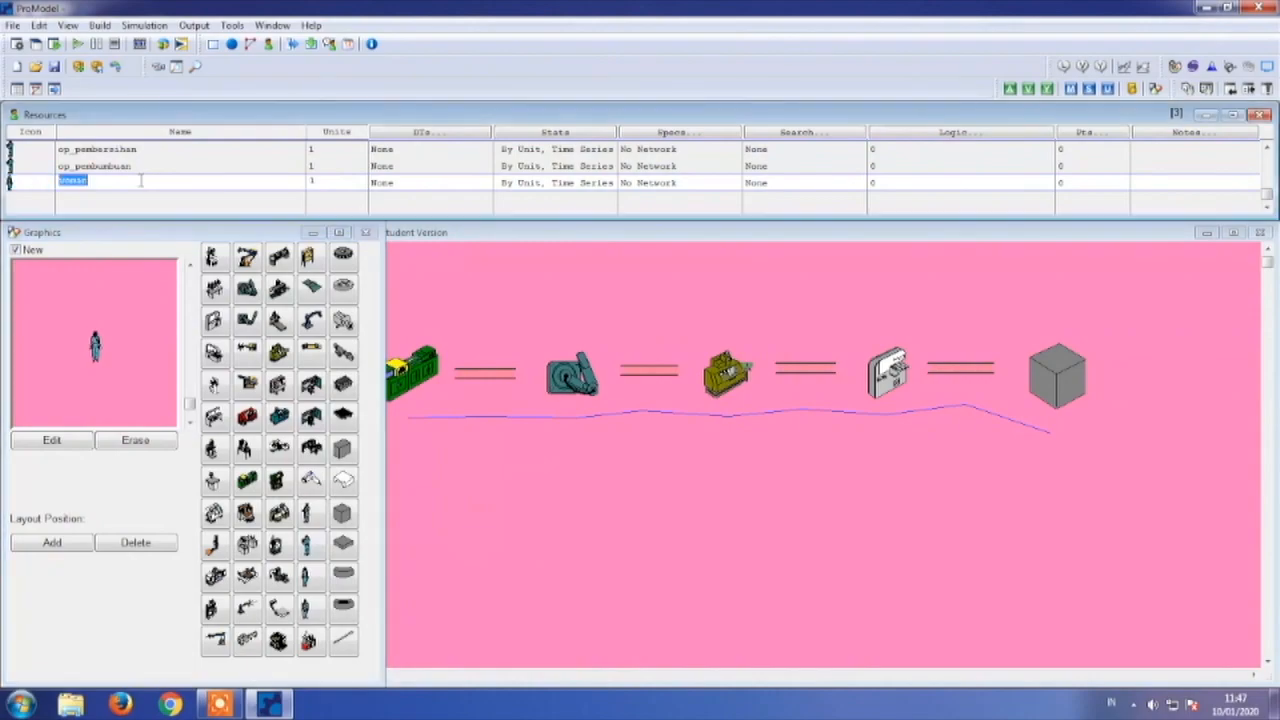
type("op_pemotongan")
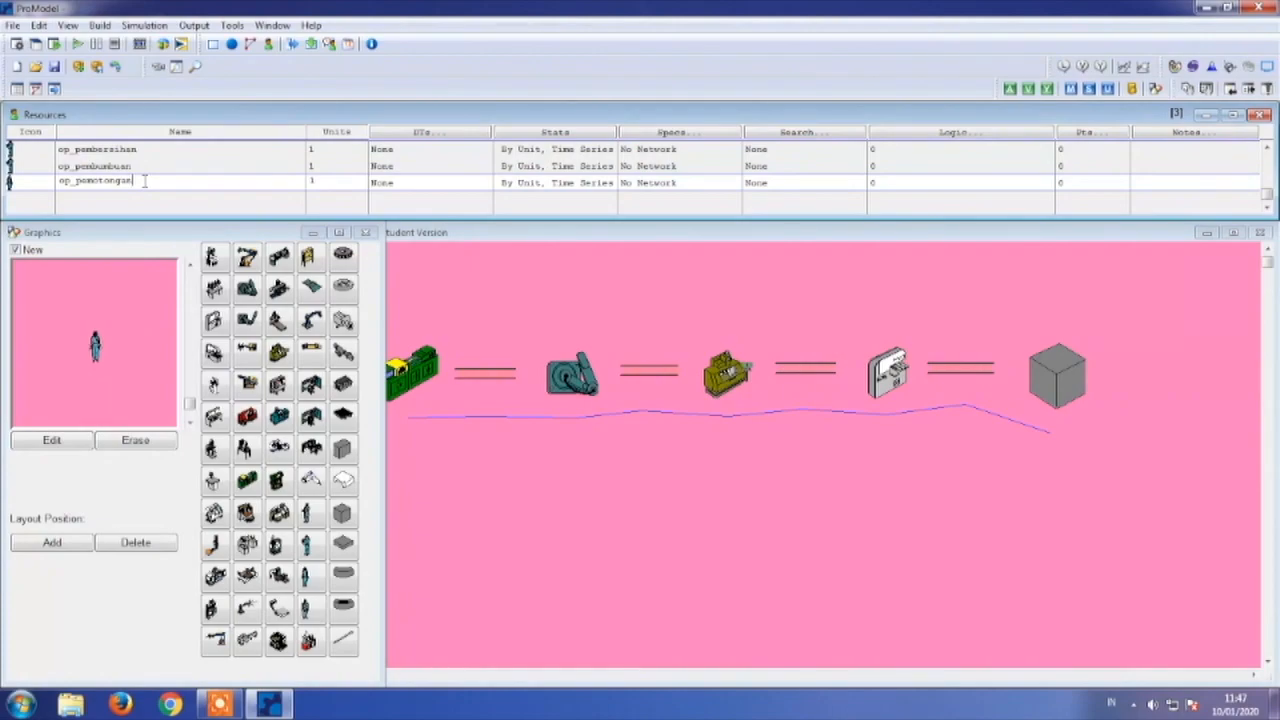
- Add a fourth resource with the Man graphic, 2 m in horizontal dimension, and name it pegawai_pengemasan
left_click(308, 606)
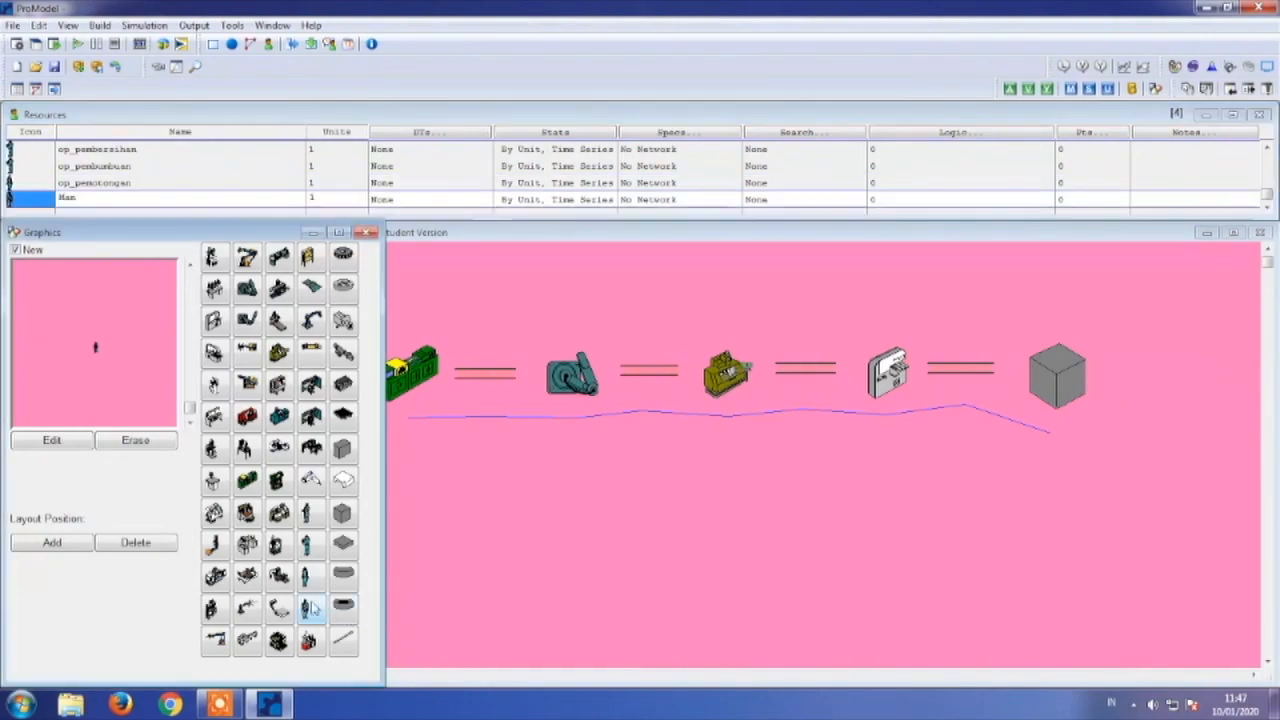
left_click(73, 447)
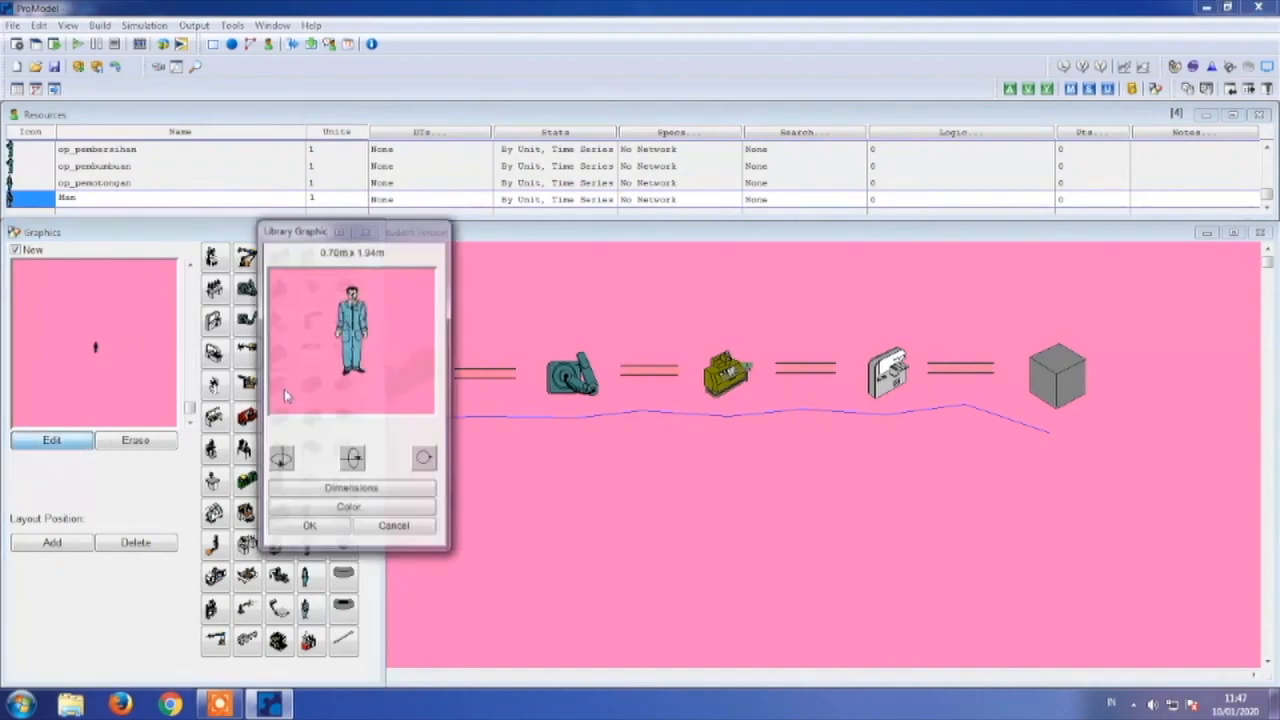
left_click(350, 492)
left_click_drag(524, 460, 470, 462)
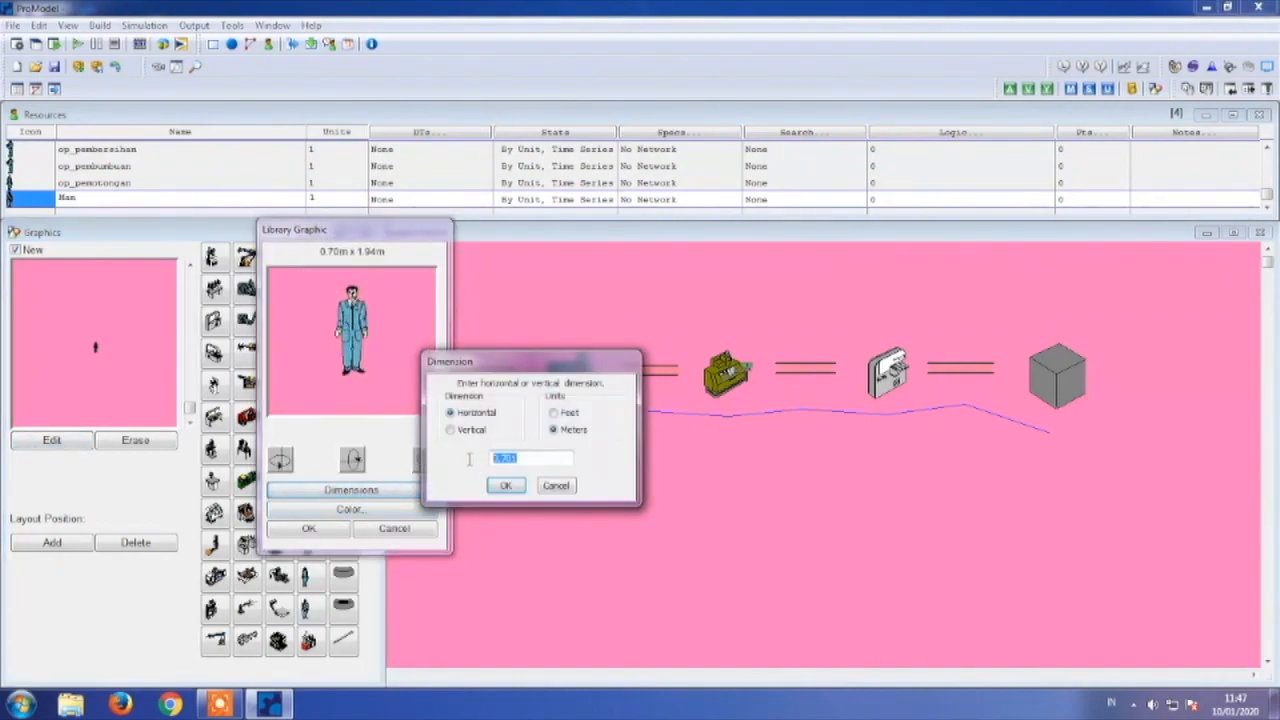
type("1")
left_click(503, 486)
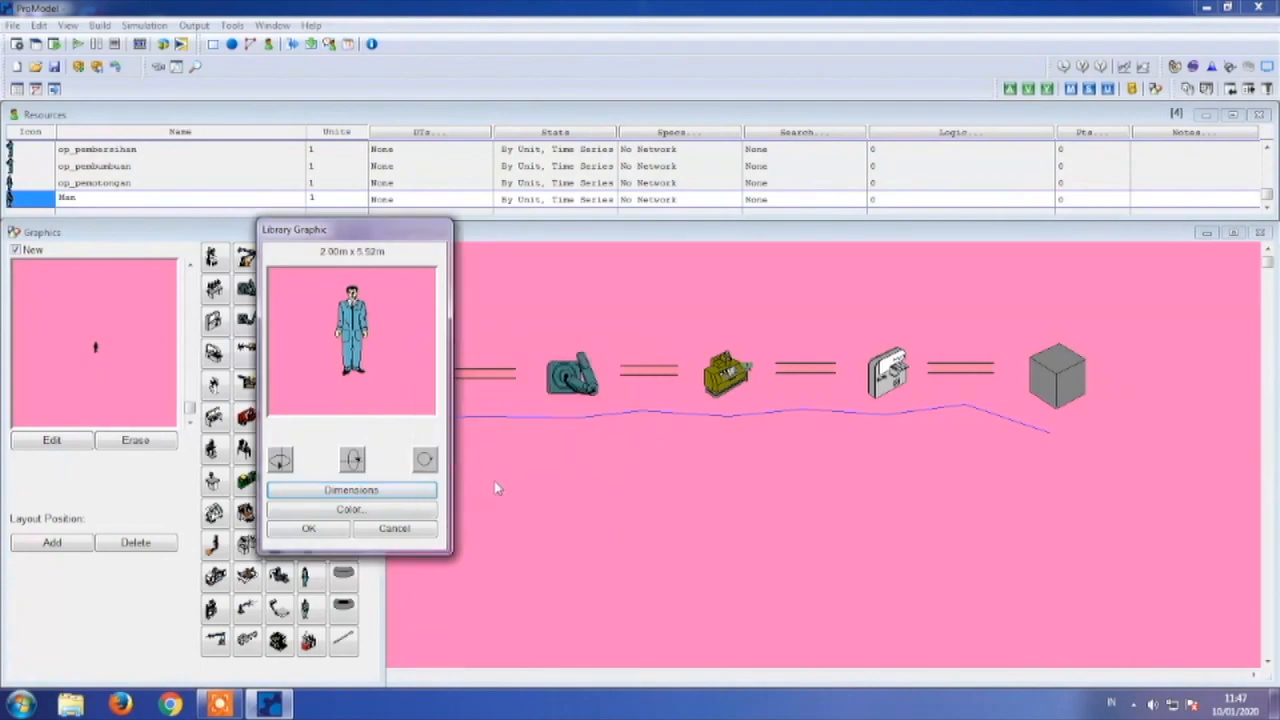
left_click(346, 530)
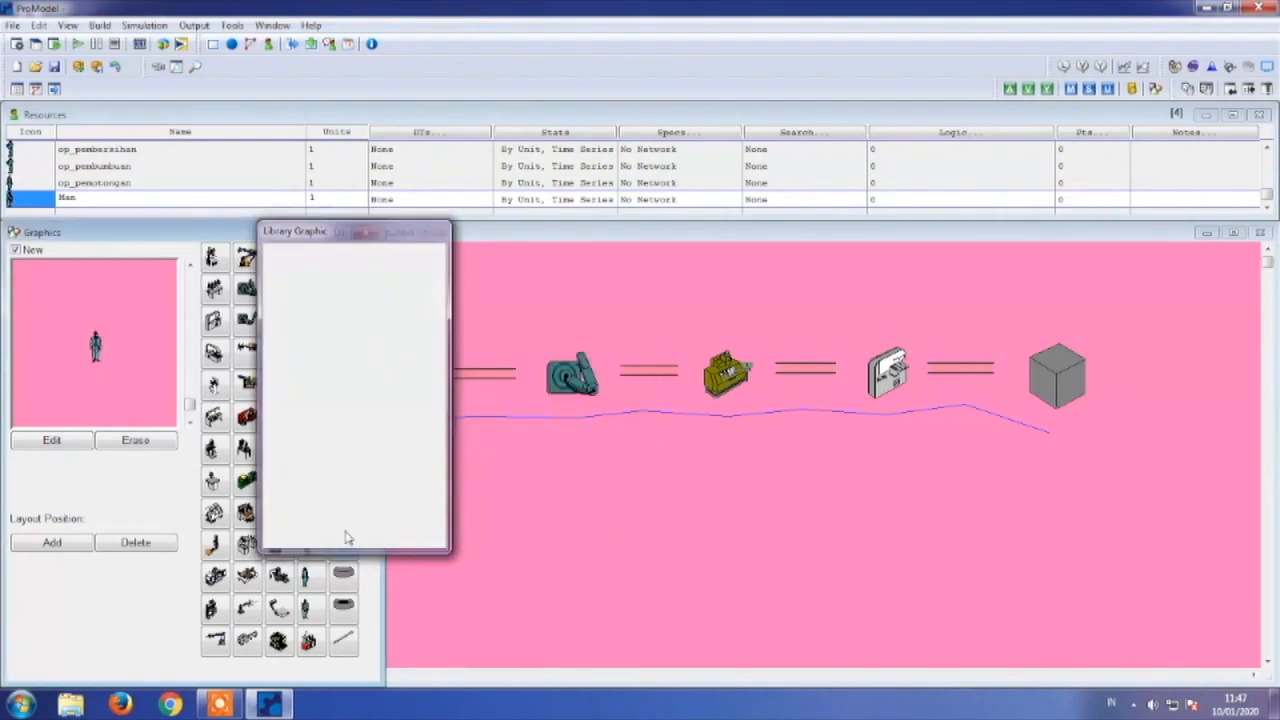
left_click(104, 199)
type("peo")
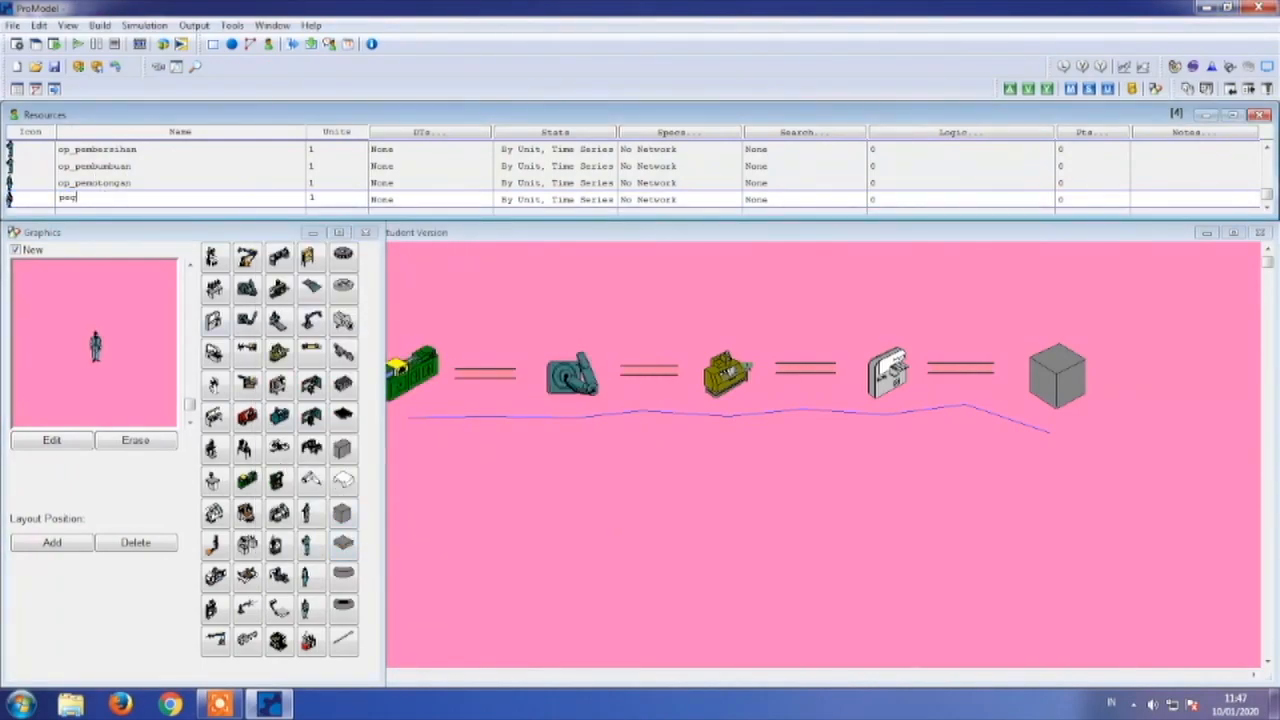
type("awai_pengema")
- Assign op_pembersihan to path network Net1 with home node N1 and have it return home if idle
left_click(378, 398)
left_click_drag(378, 398, 318, 404)
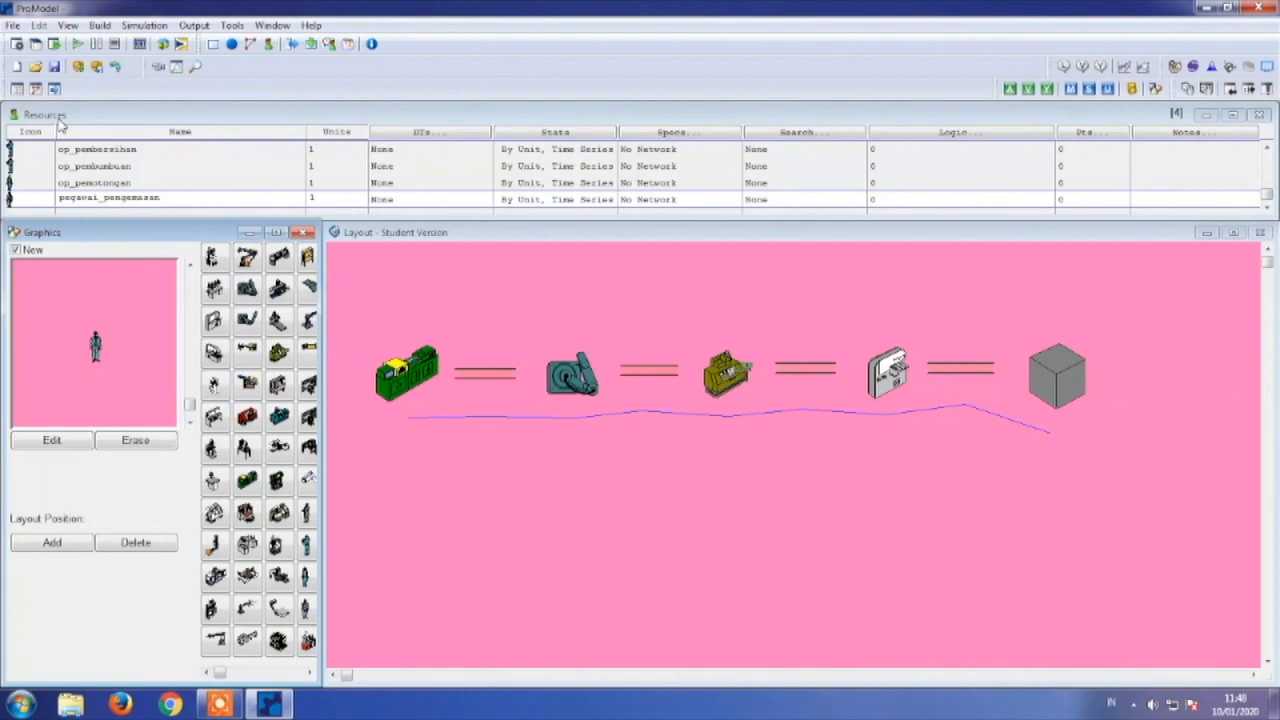
left_click(690, 150)
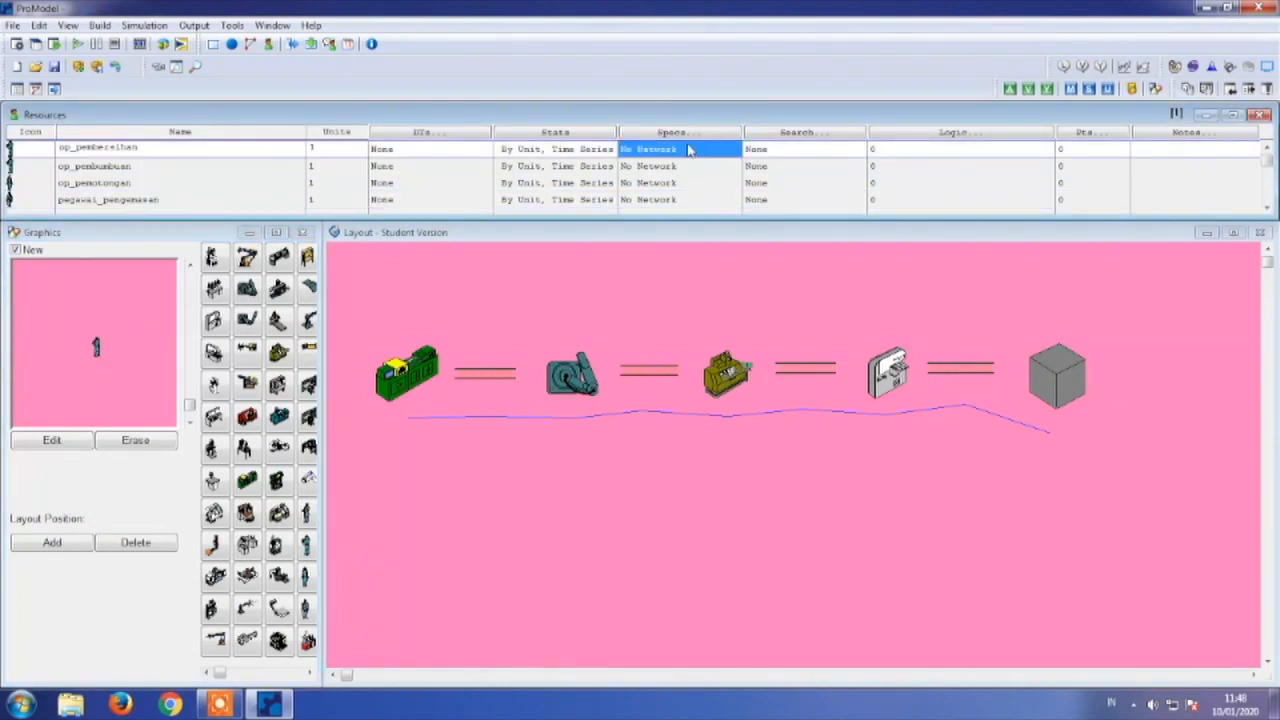
double_click(693, 150)
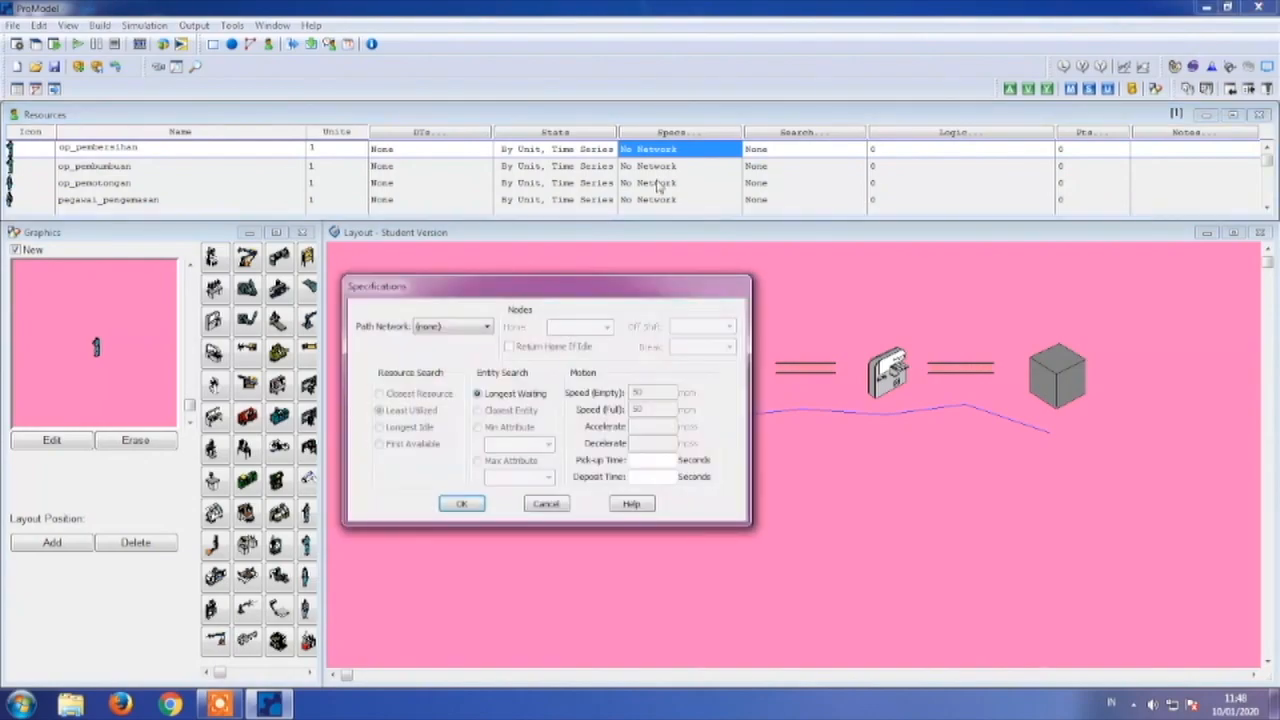
left_click(484, 332)
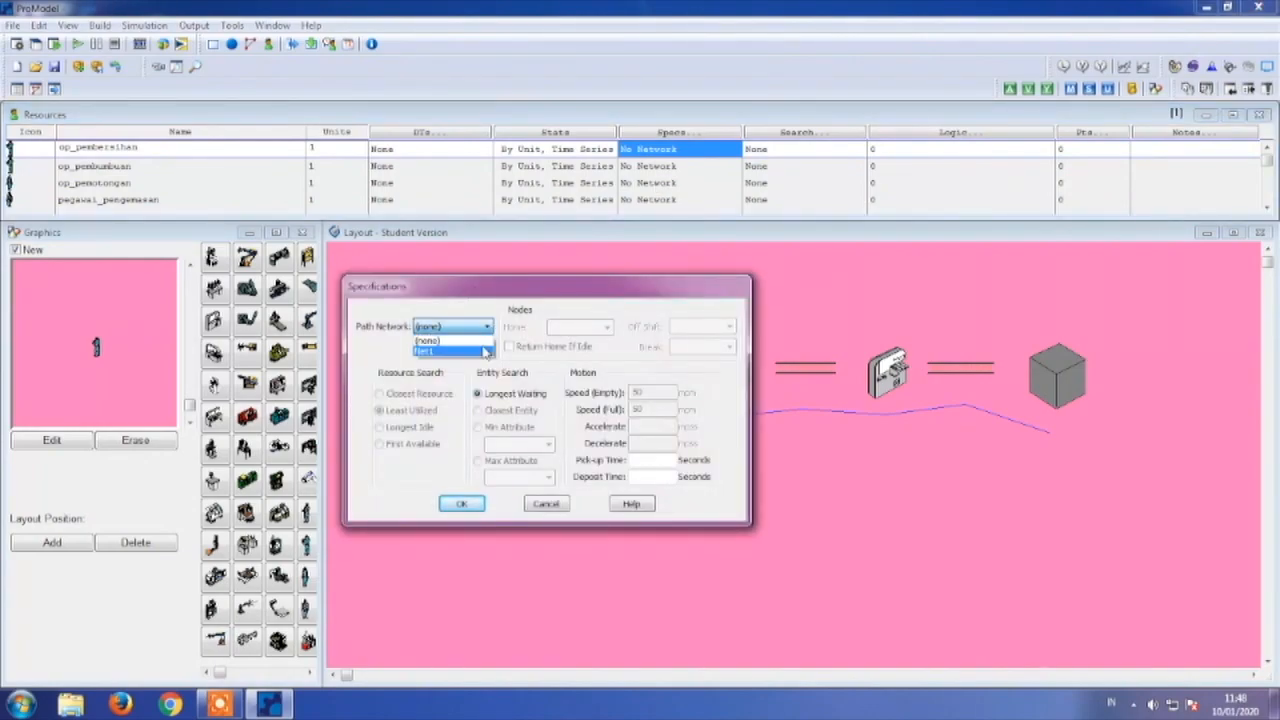
left_click(485, 350)
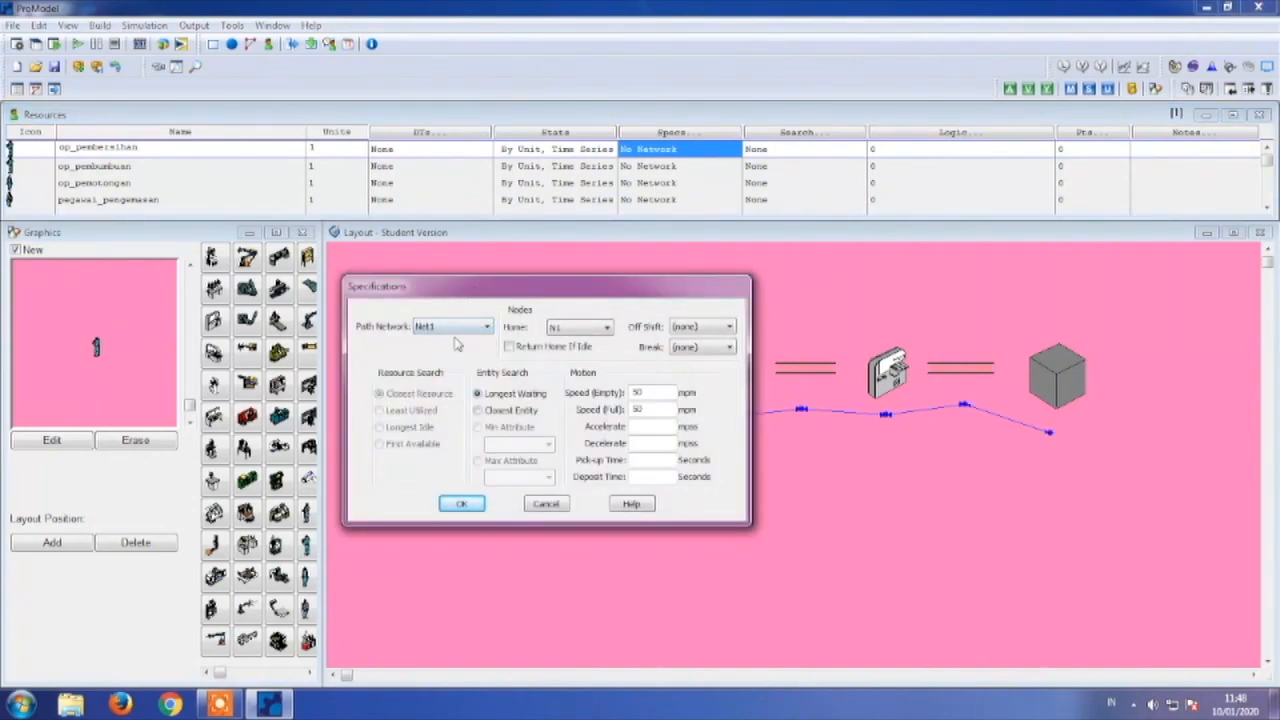
left_click(584, 330)
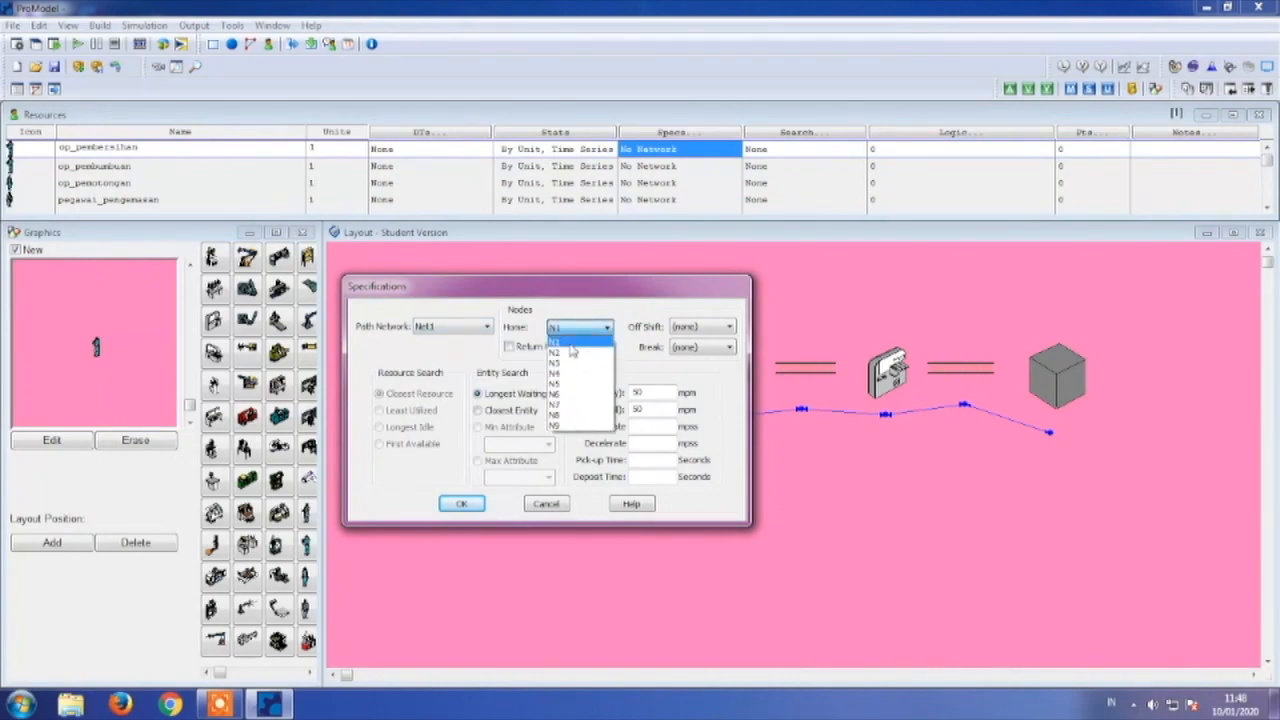
left_click(556, 343)
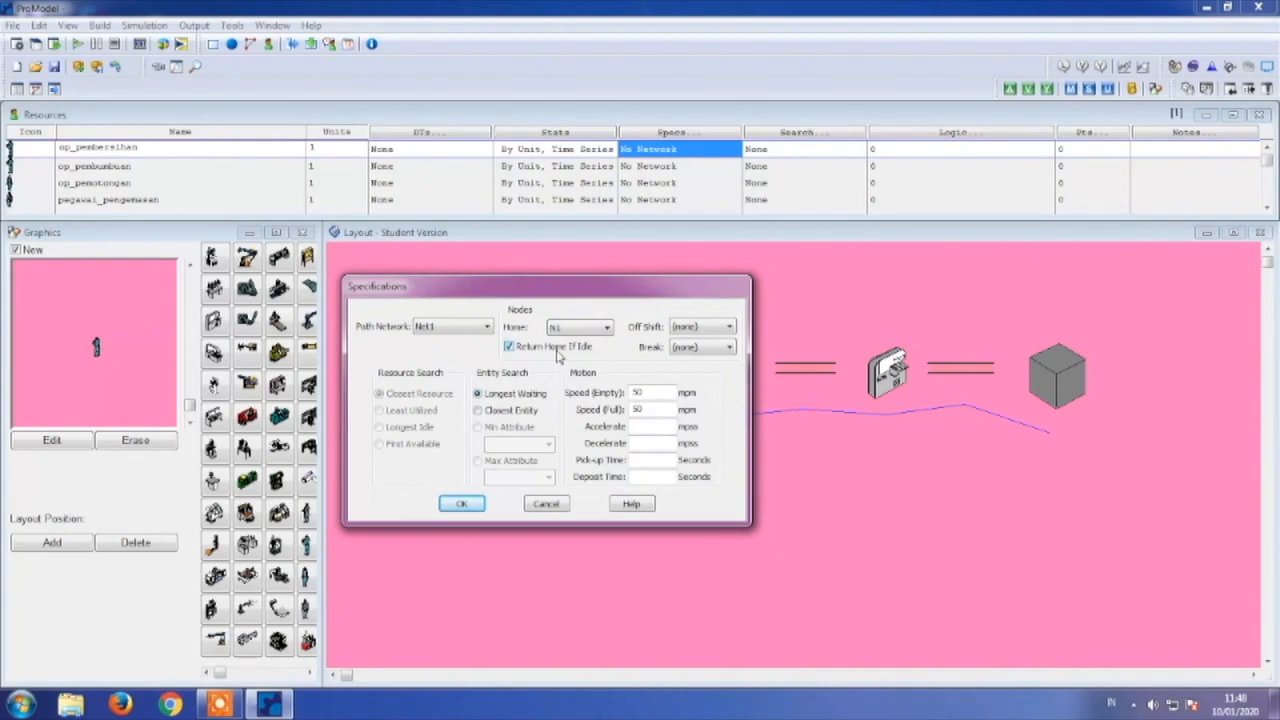
left_click(553, 330)
left_click(461, 503)
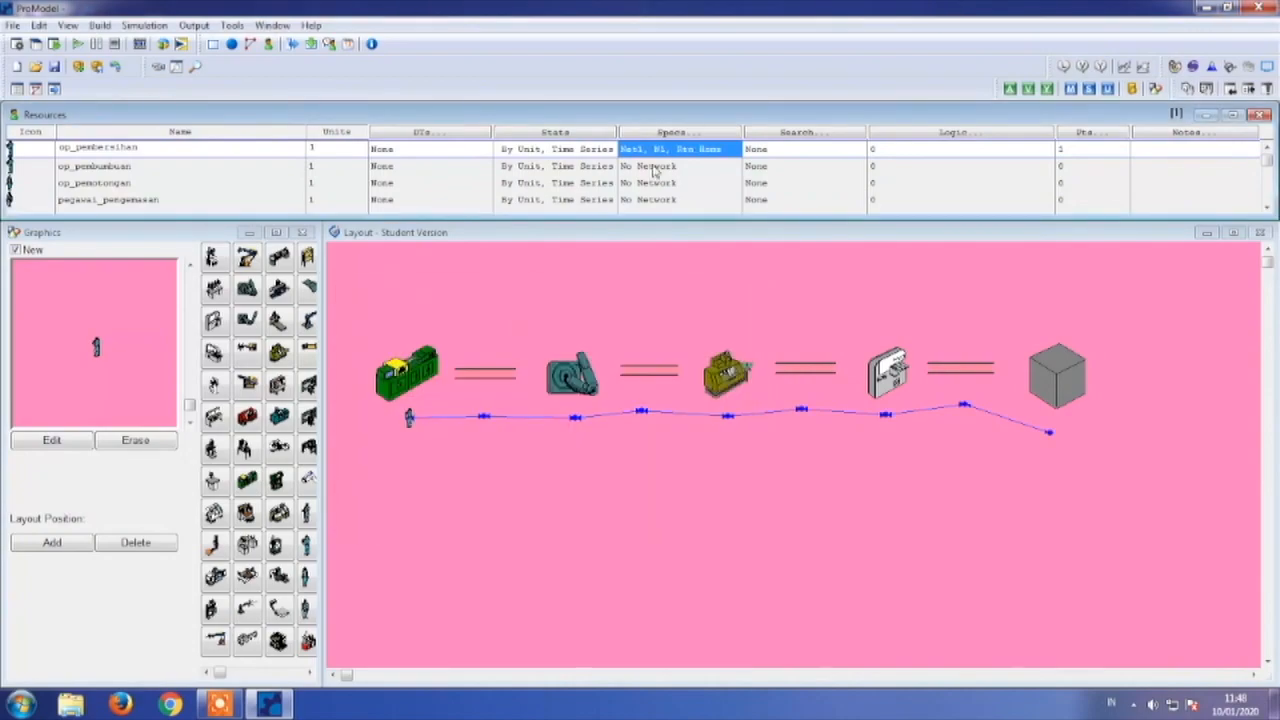
- Assign op_pembumbuan to path network Net1 with home node N3 and have it return home if idle
left_click(657, 166)
left_click(480, 328)
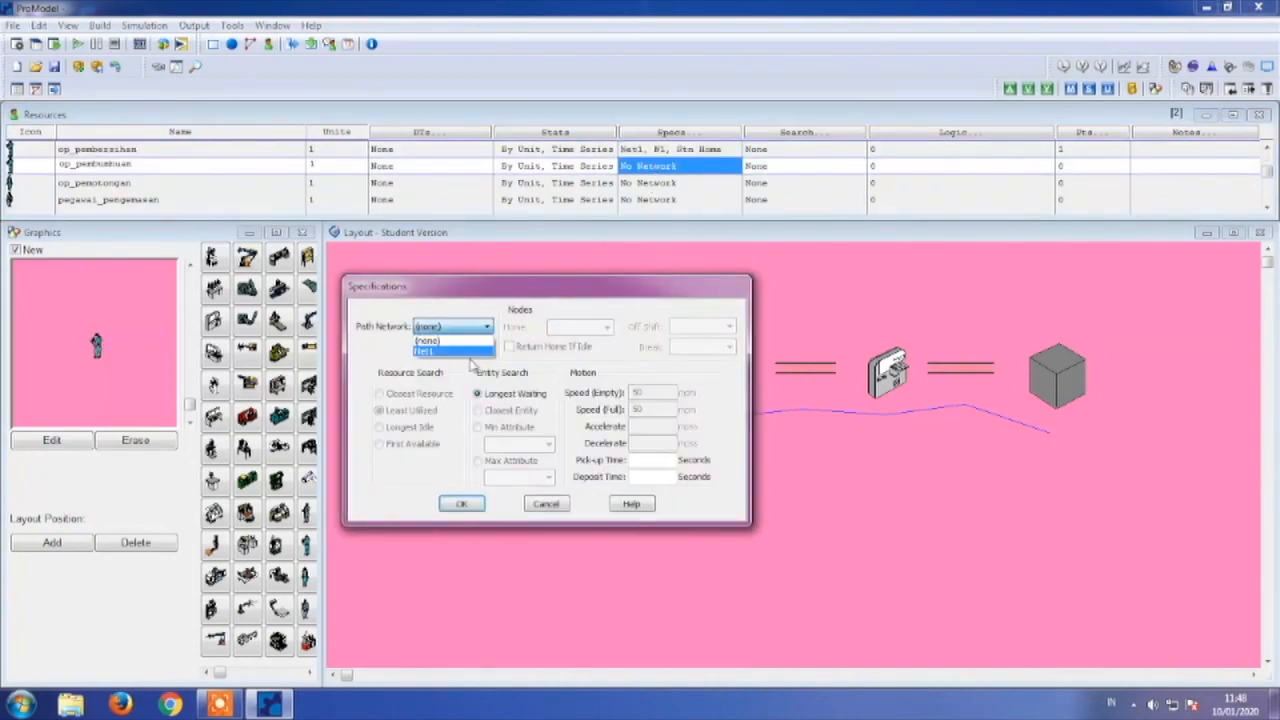
left_click(470, 352)
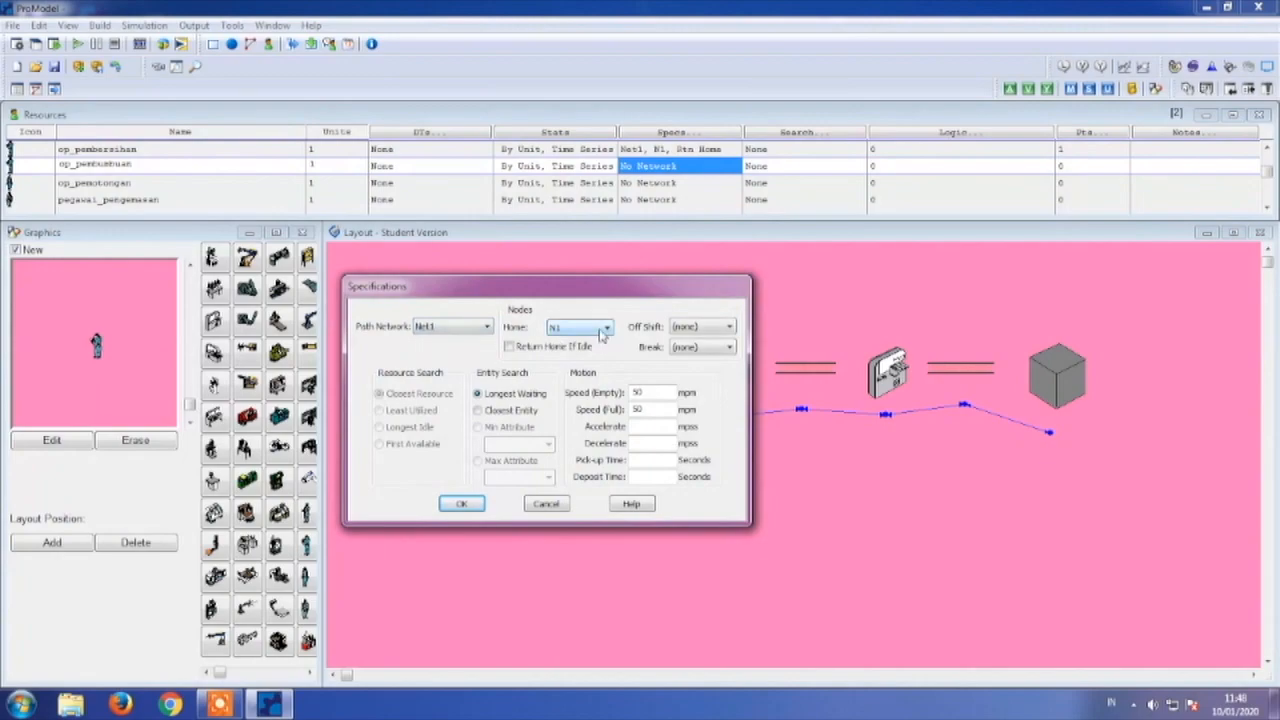
left_click(598, 327)
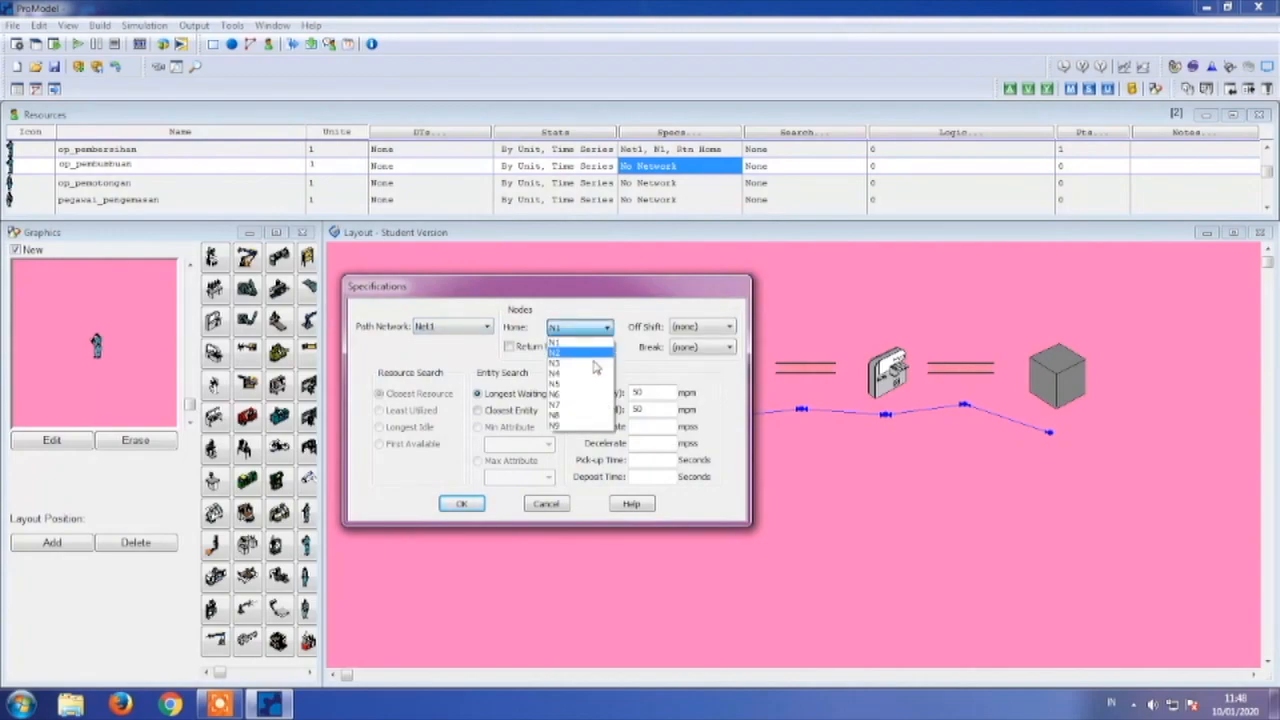
left_click(596, 364)
left_click(509, 346)
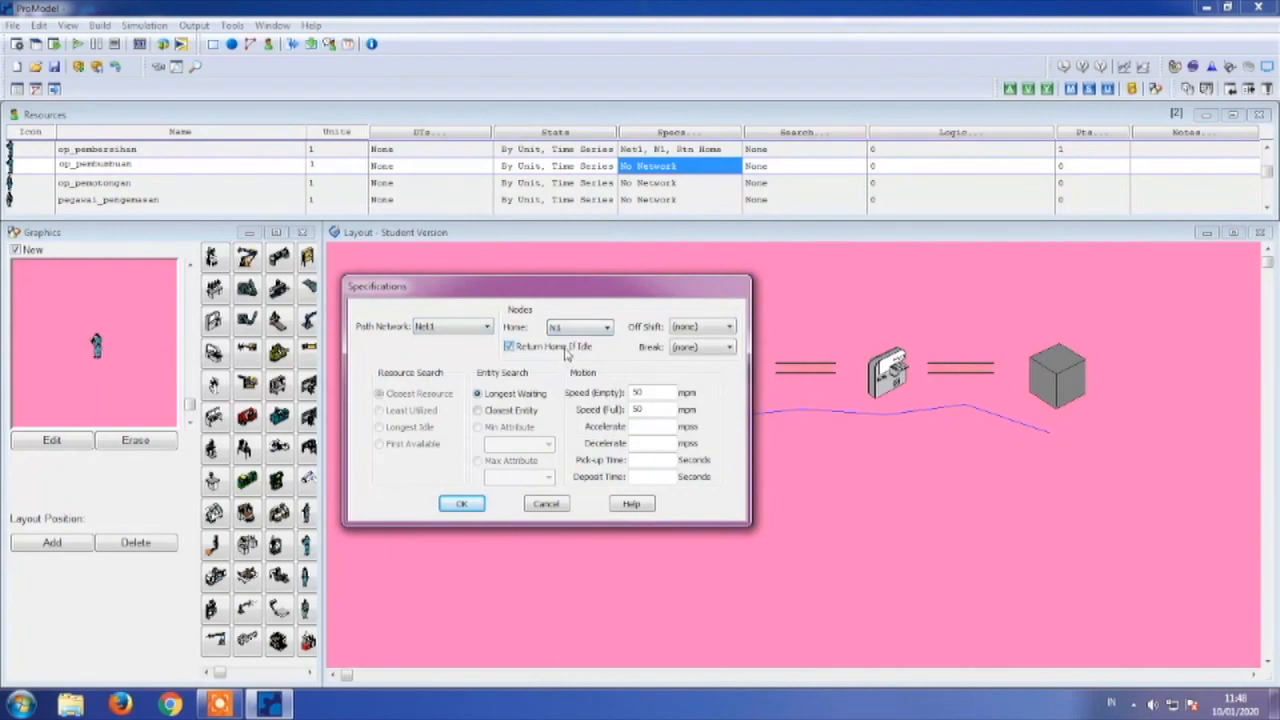
left_click(461, 504)
- Assign op_pemotongan to path network Net1 with home node N5 and have it return home if idle
left_click(676, 184)
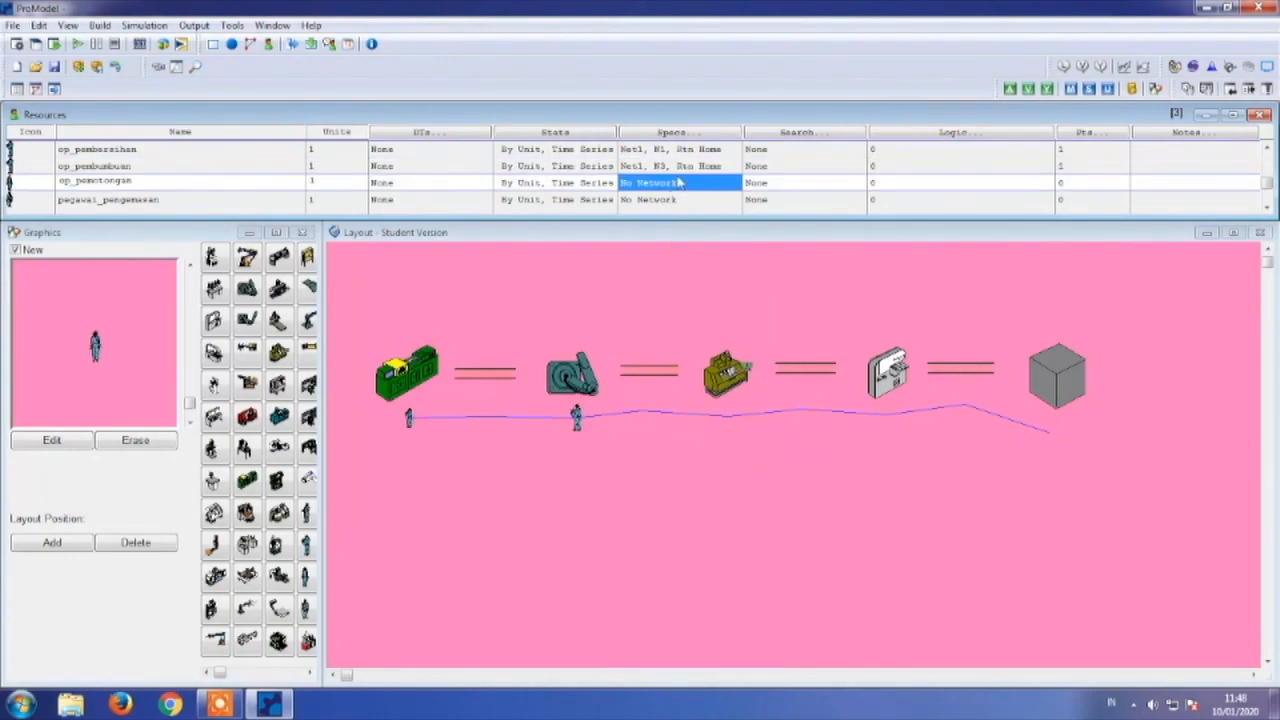
double_click(679, 182)
left_click(478, 328)
left_click(480, 352)
left_click(606, 328)
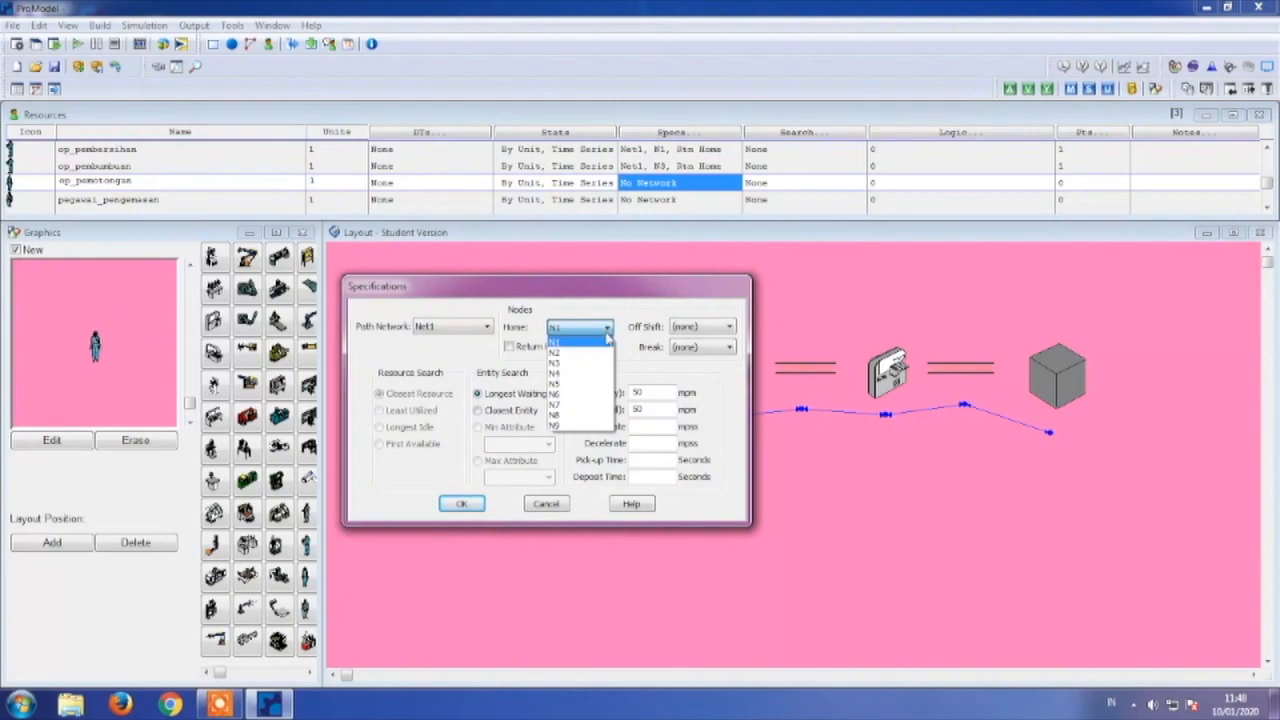
left_click(556, 383)
left_click(508, 346)
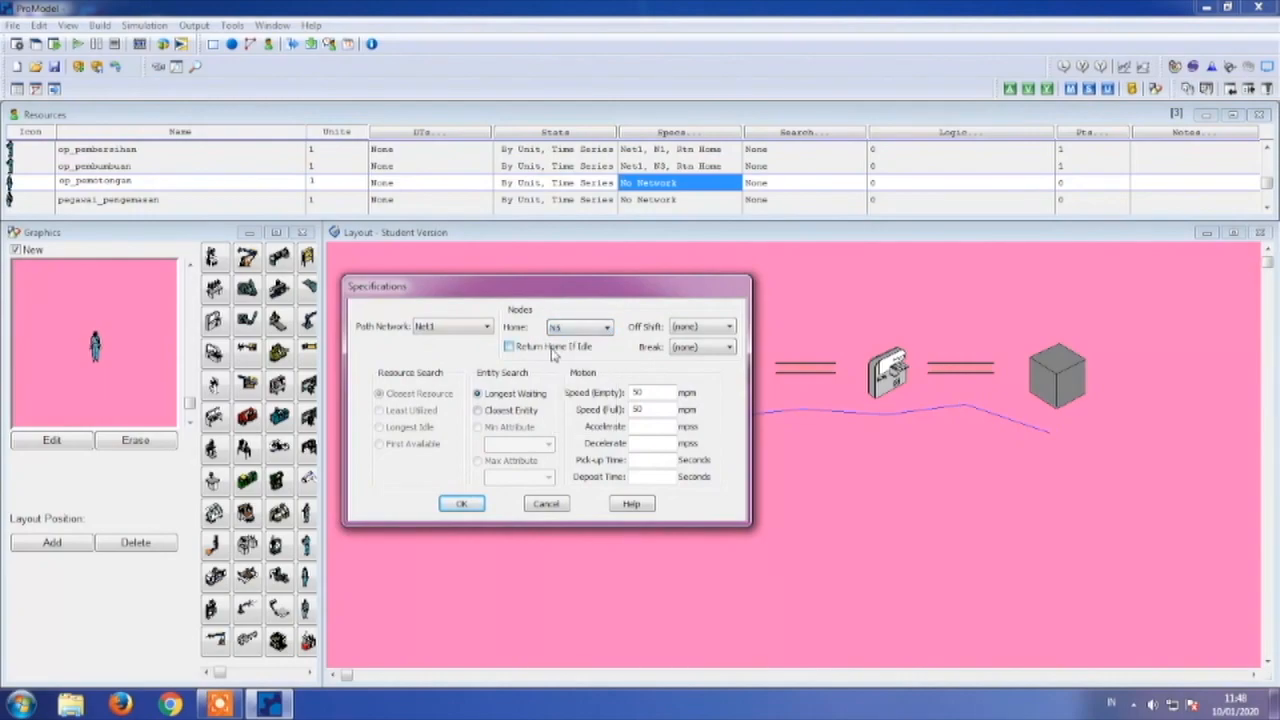
left_click(462, 503)
- Assign pegawai_pengemasan to path network Net1 with home node N7 and have it return home if idle
left_click(668, 202)
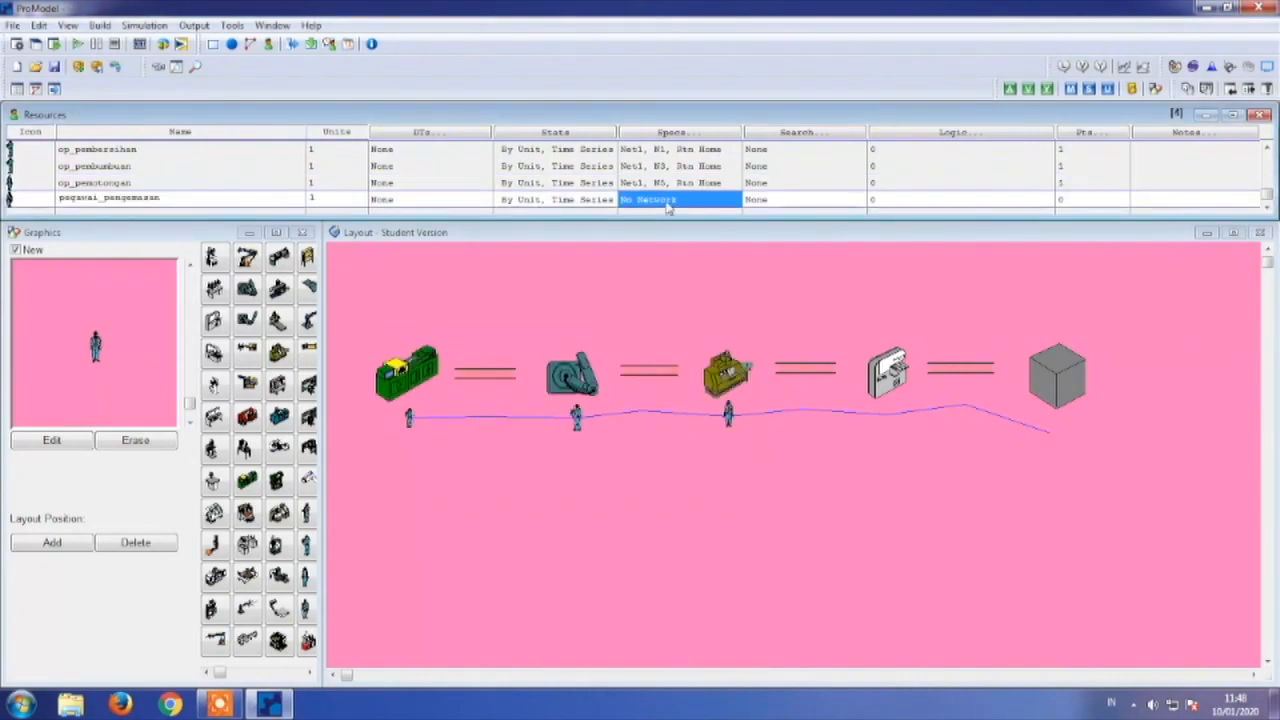
double_click(645, 203)
left_click(452, 327)
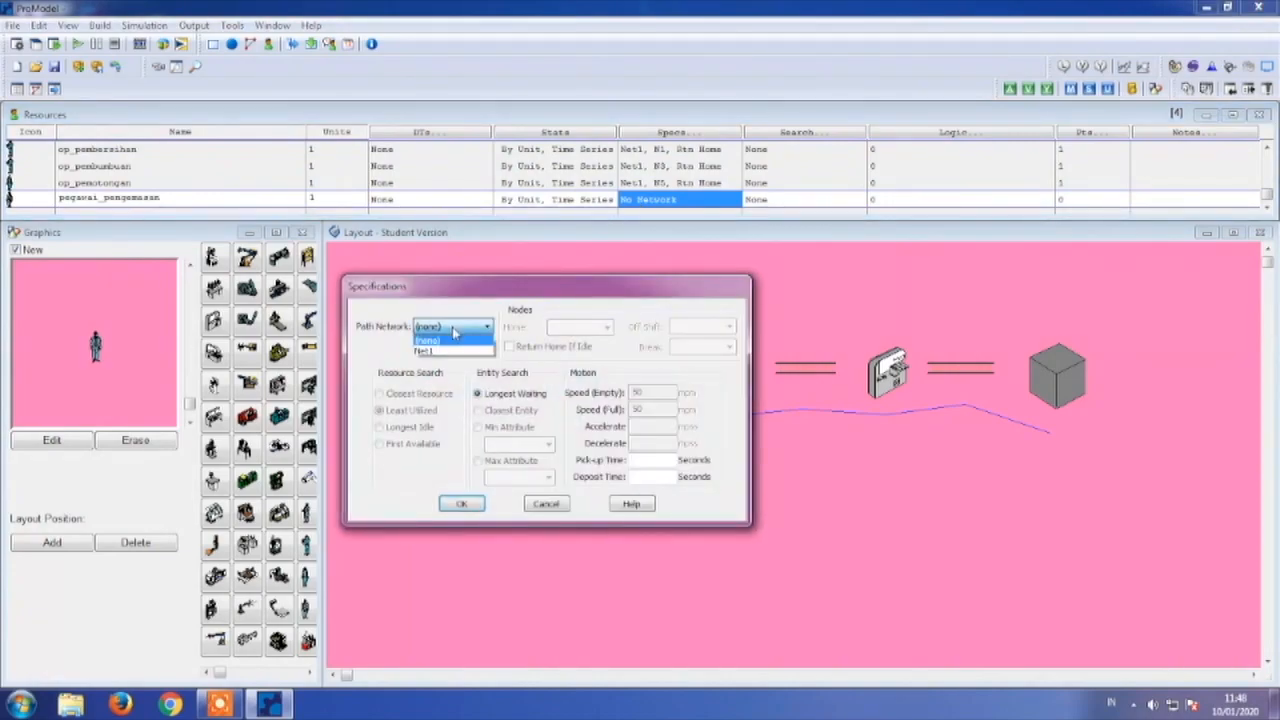
left_click(452, 351)
left_click(580, 327)
left_click(583, 342)
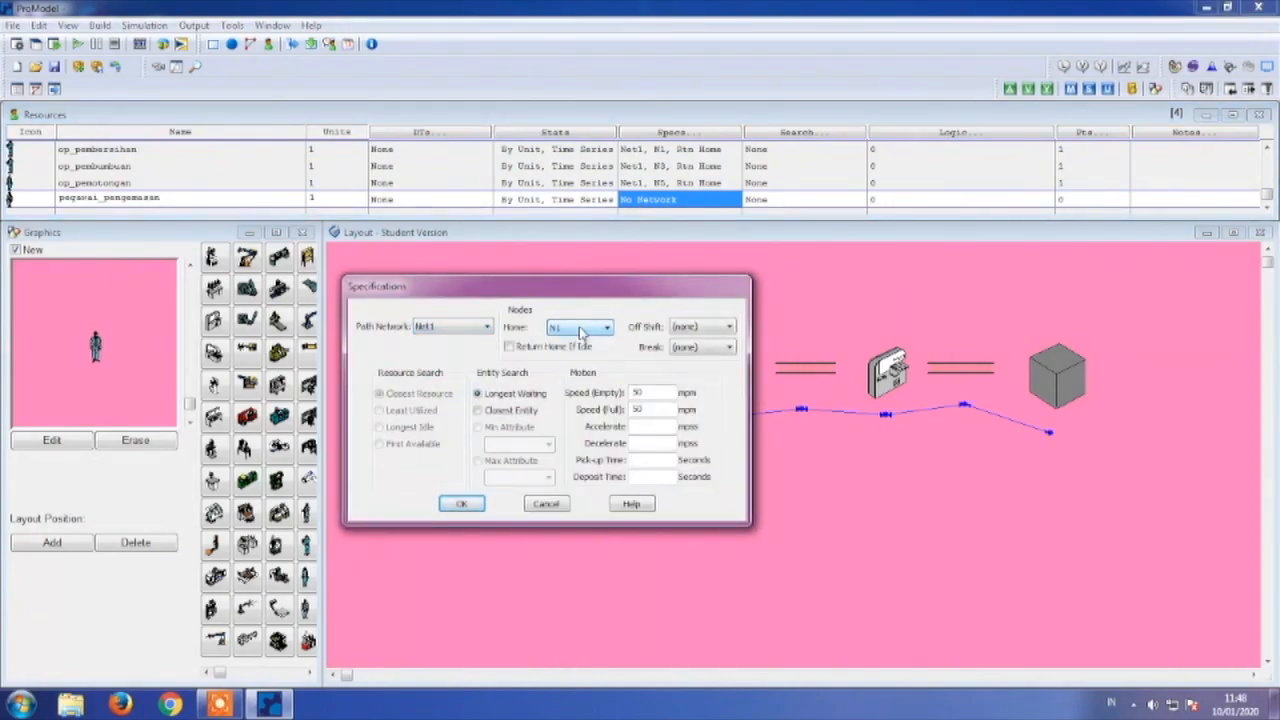
left_click(597, 330)
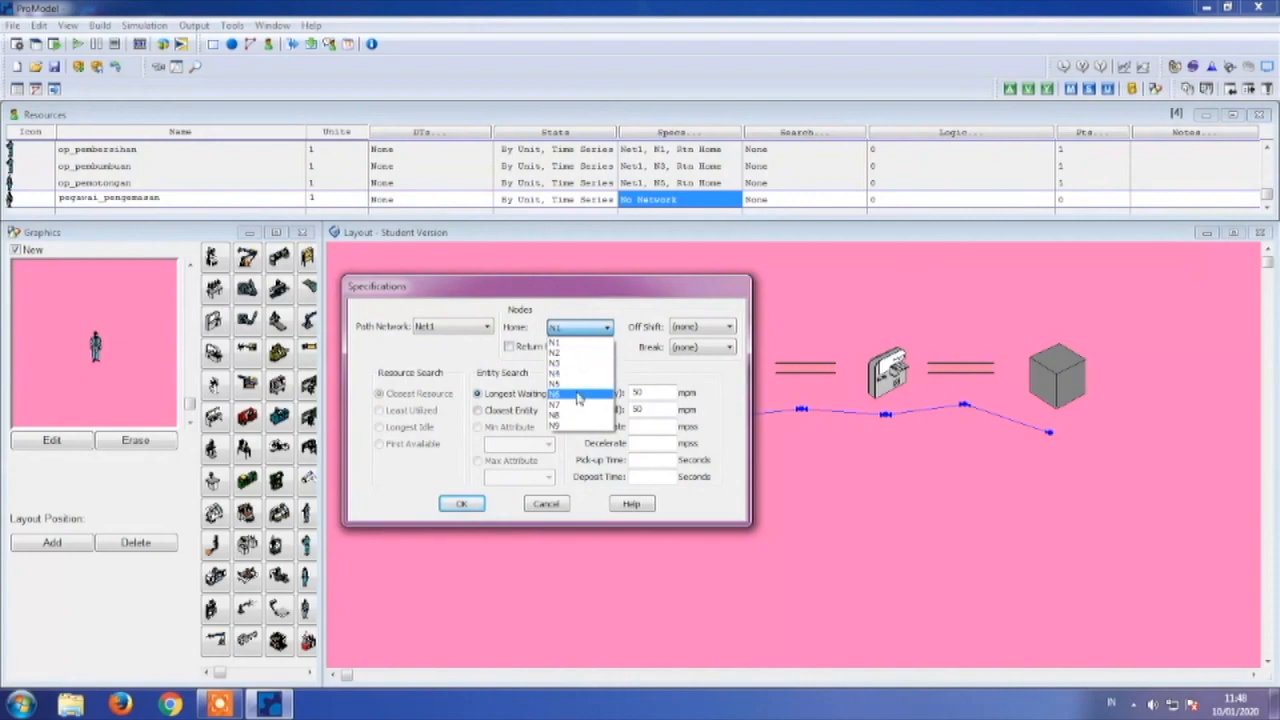
left_click(574, 406)
left_click(509, 346)
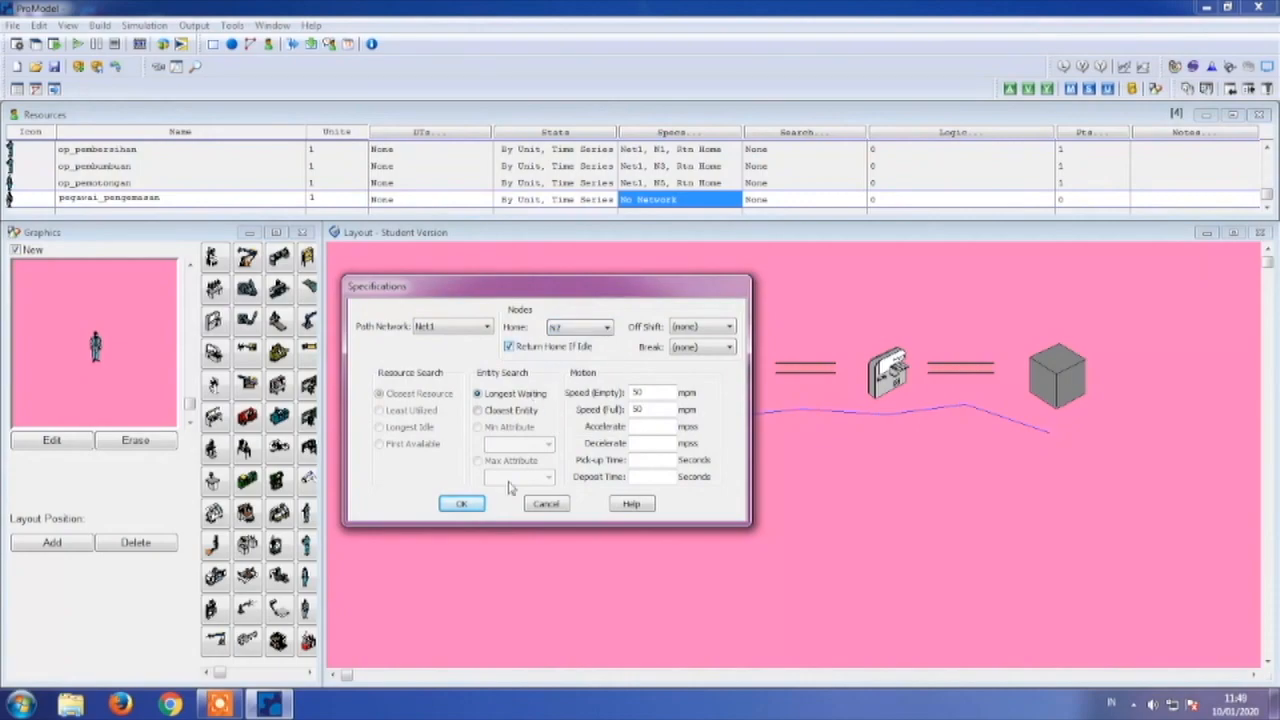
left_click(460, 505)
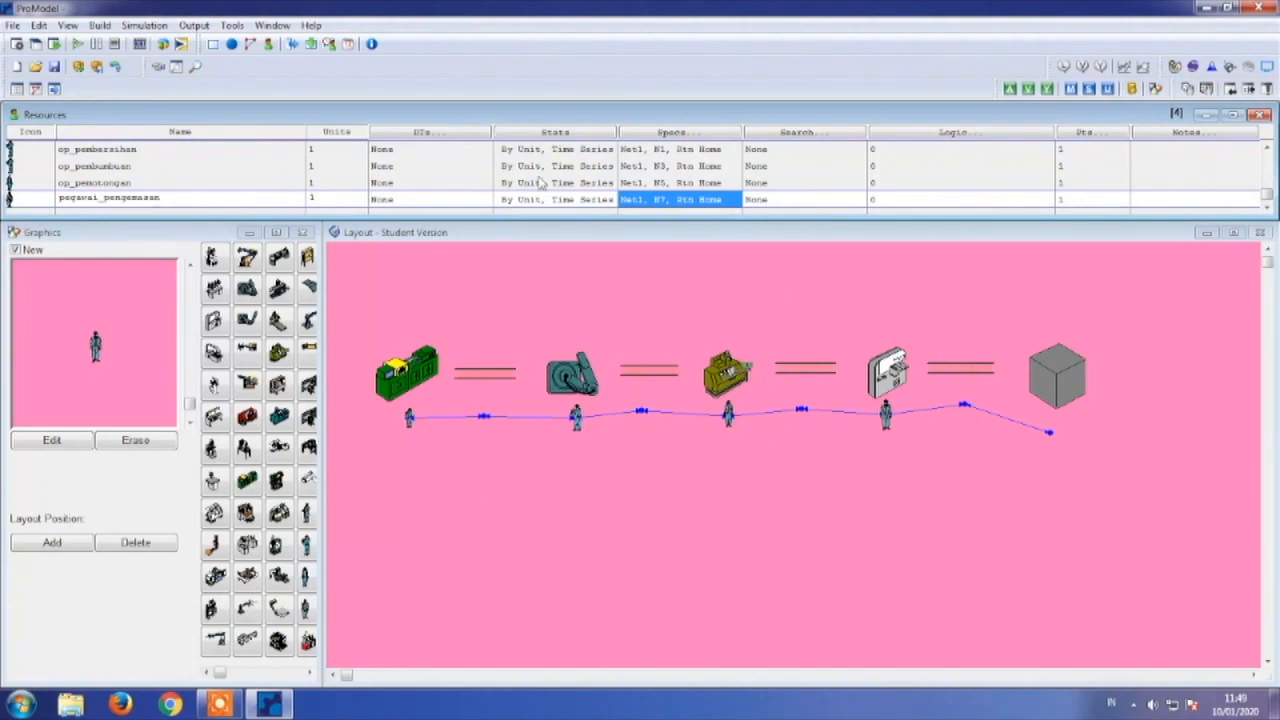
- Open the processing definition and add daging at stasiun_pembersihan, routed with output daging_bersih to destination q_pembumbuan
left_click(108, 26)
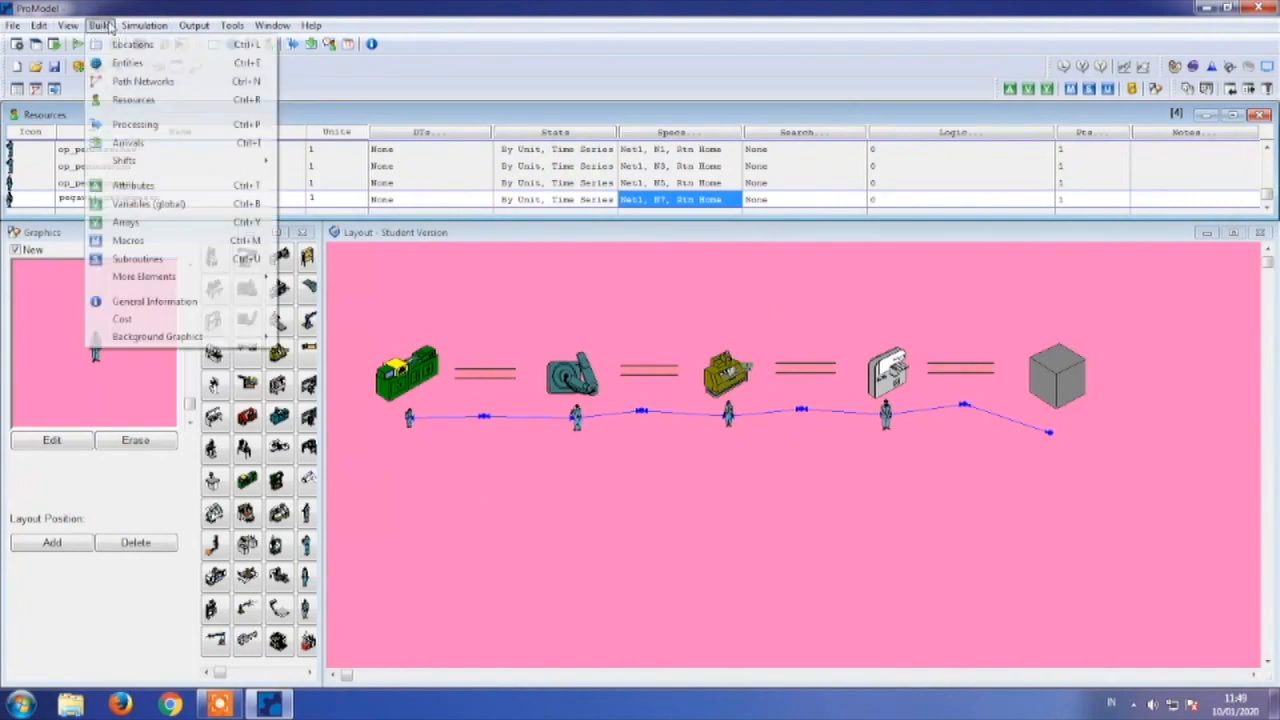
left_click(145, 126)
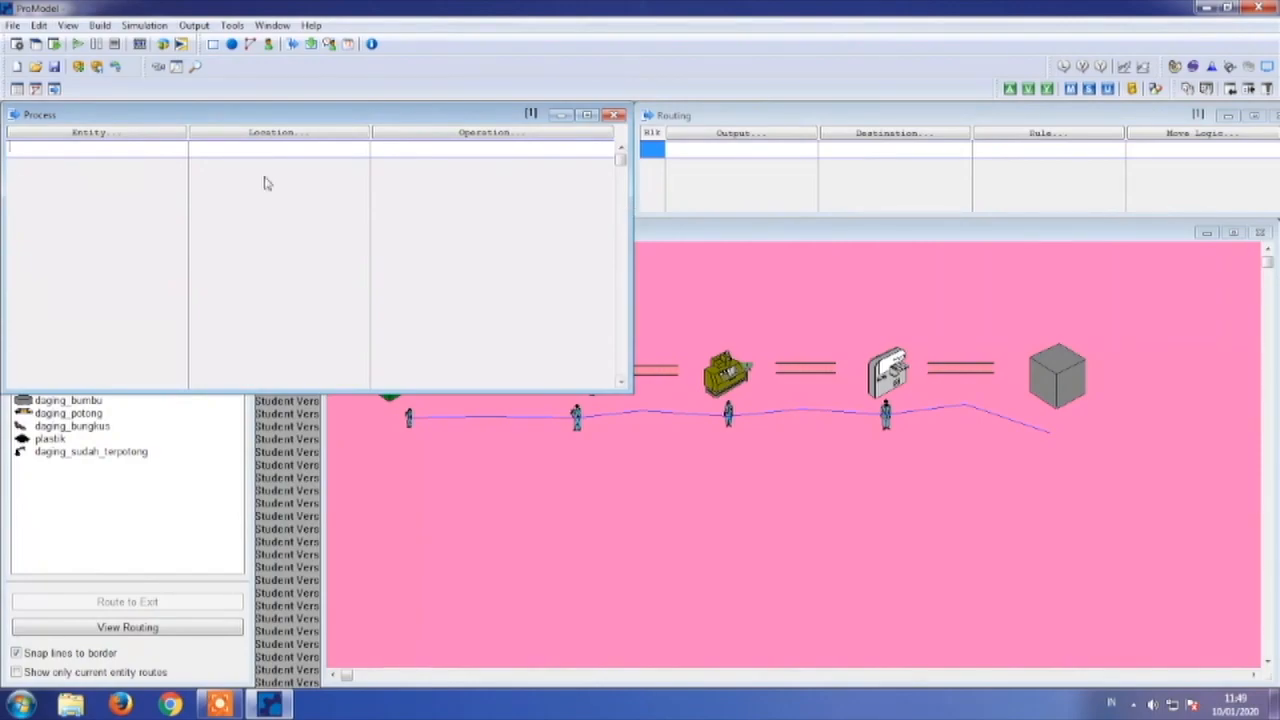
left_click(59, 133)
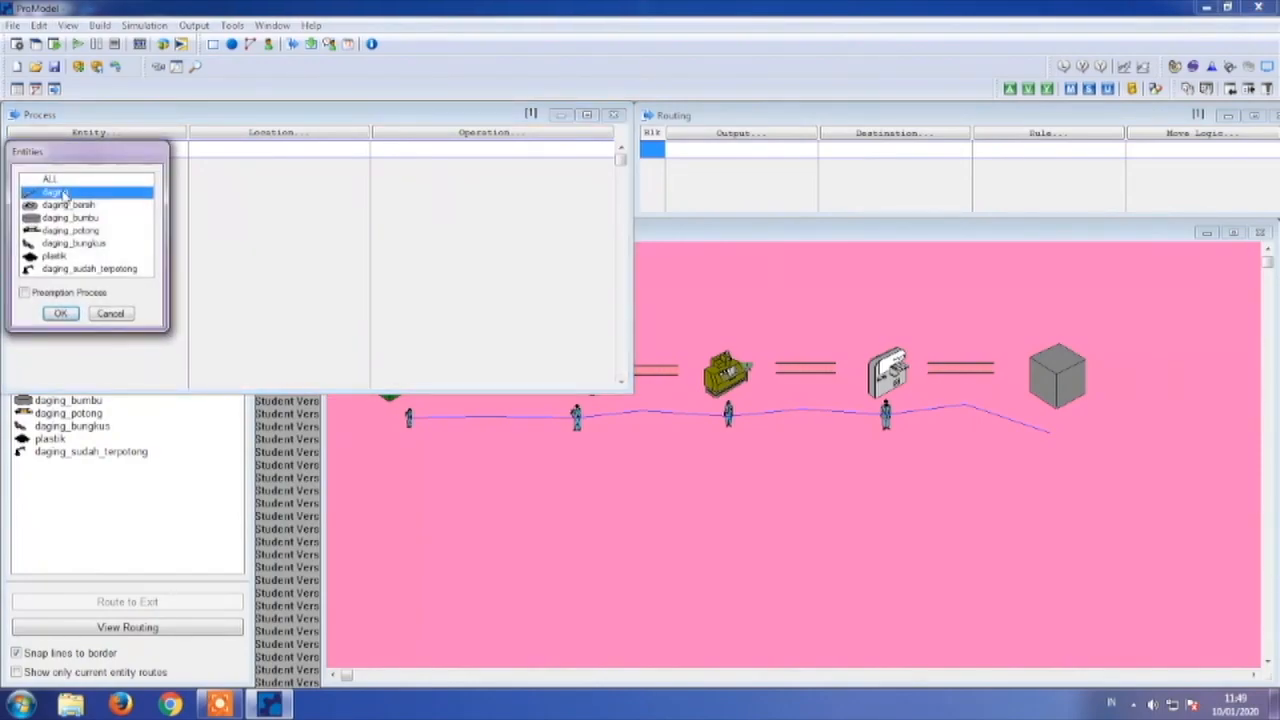
double_click(62, 193)
left_click(303, 147)
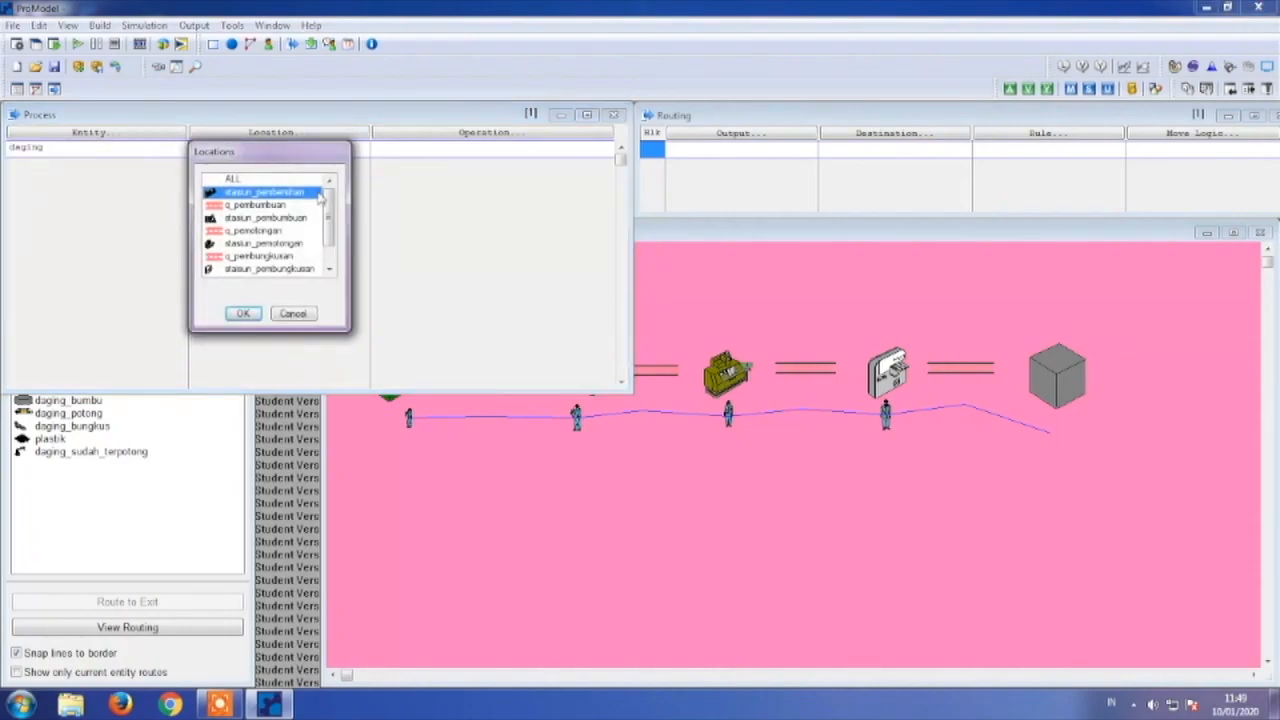
double_click(305, 198)
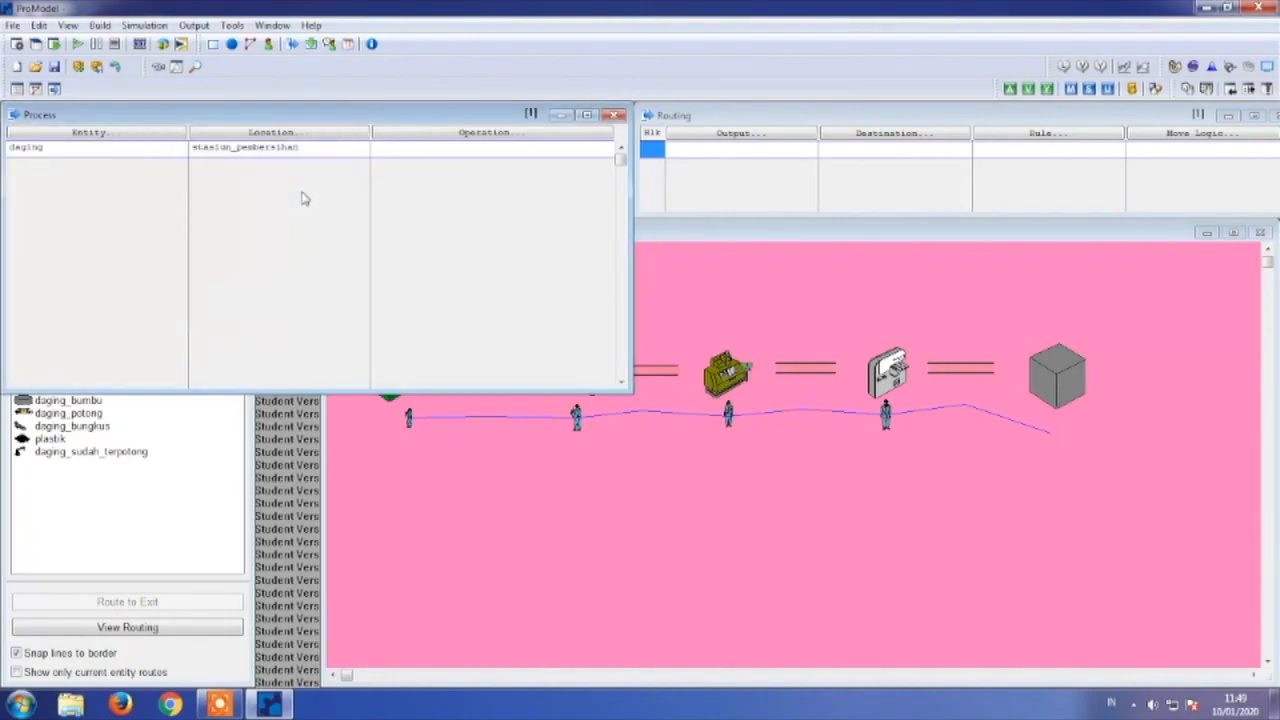
left_click(717, 148)
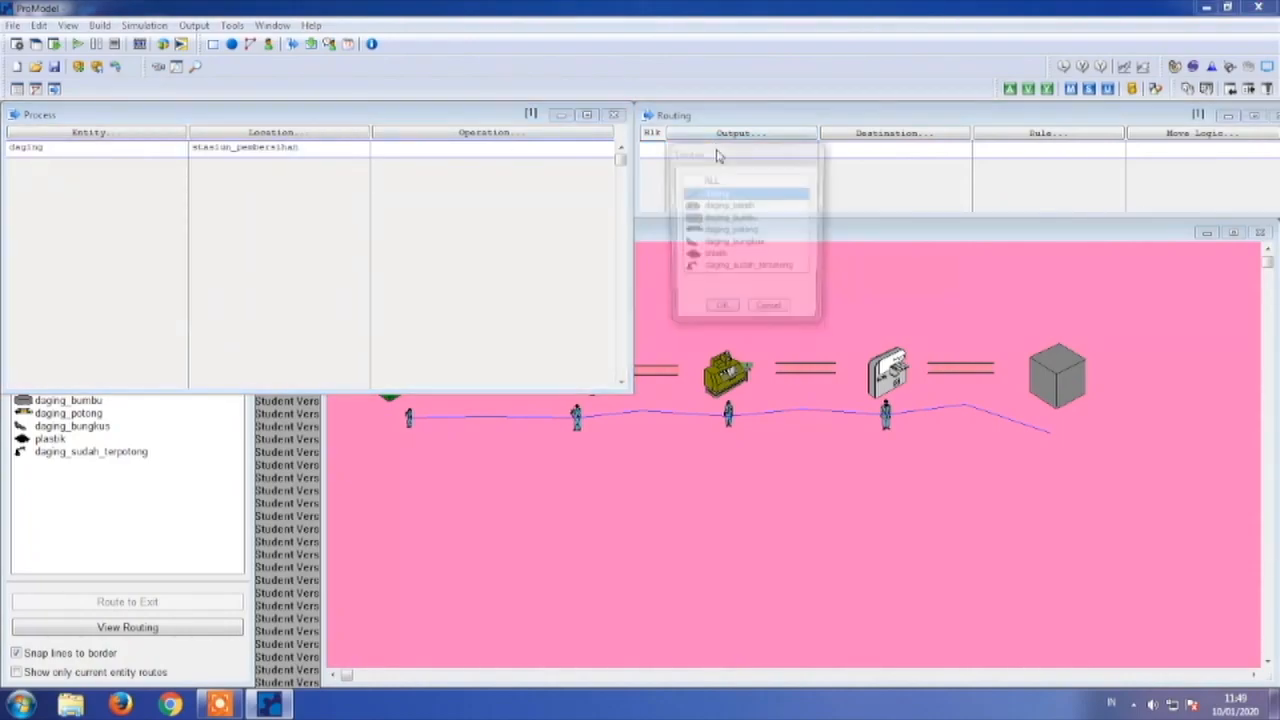
double_click(740, 206)
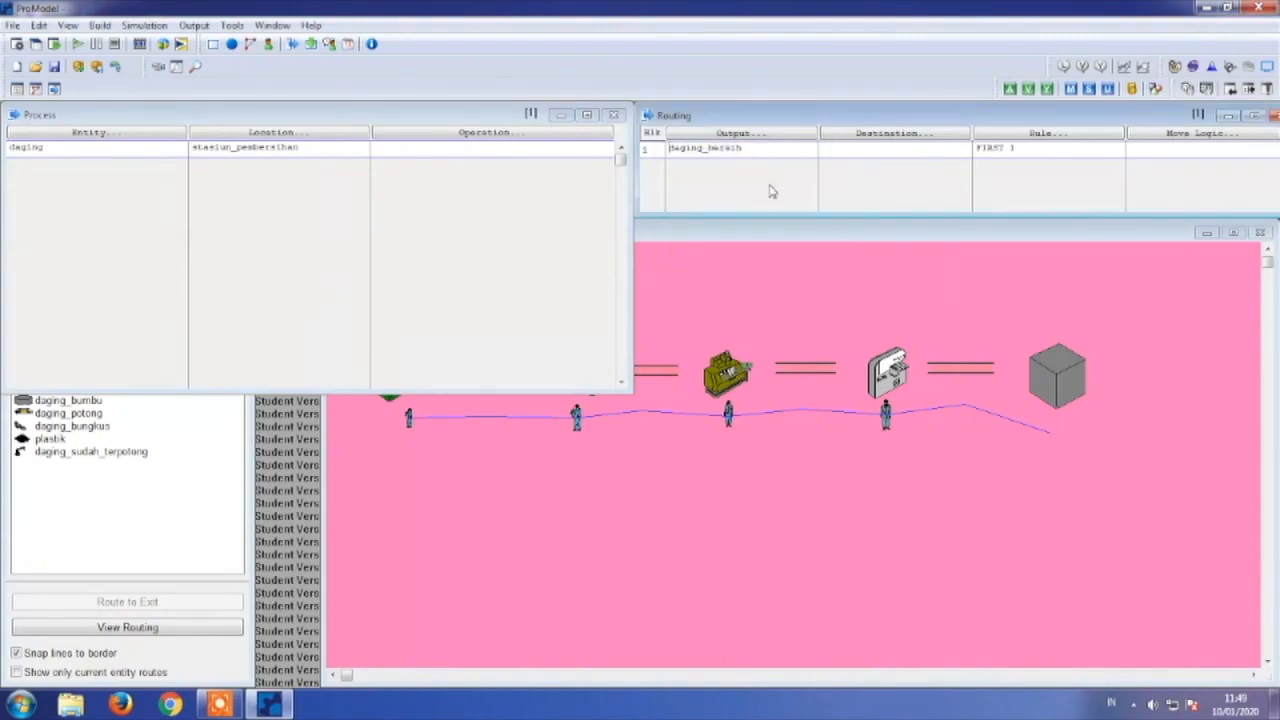
left_click(937, 153)
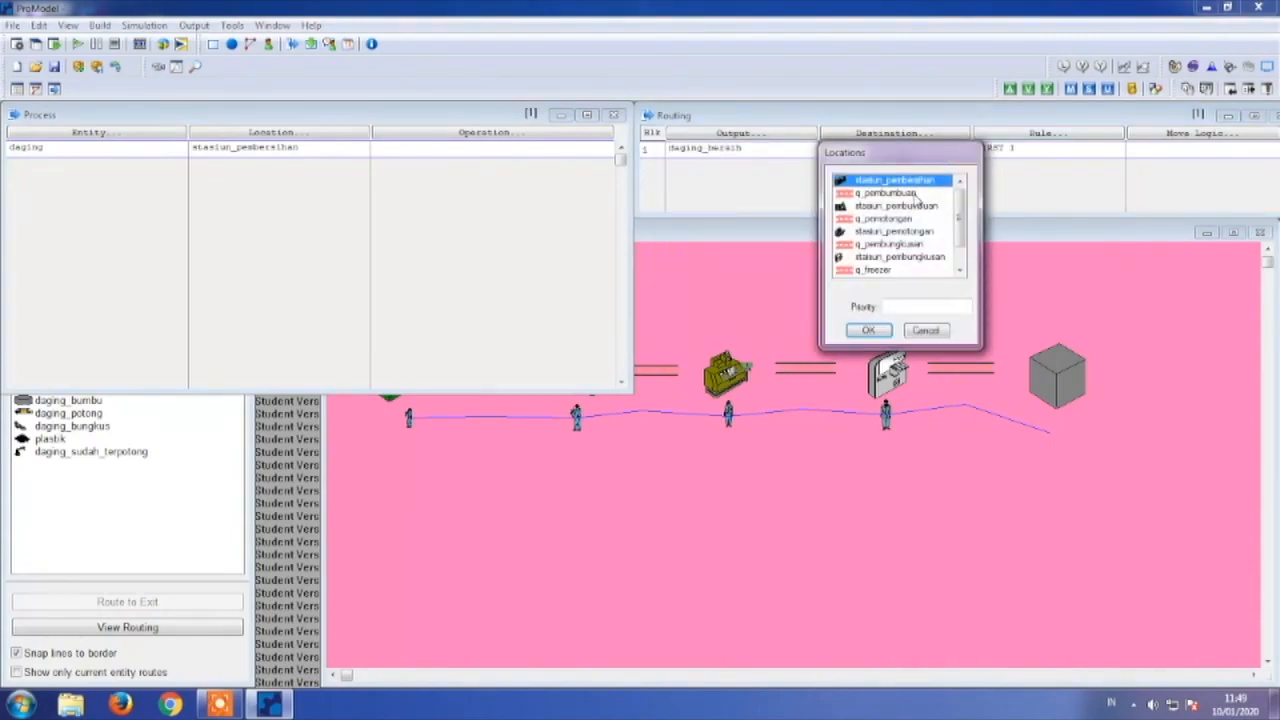
double_click(913, 201)
- Add a process record for daging_bersih at q_pembumbuan, routed with output daging_bersih to destination stasiun_pembumbuan
left_click(103, 173)
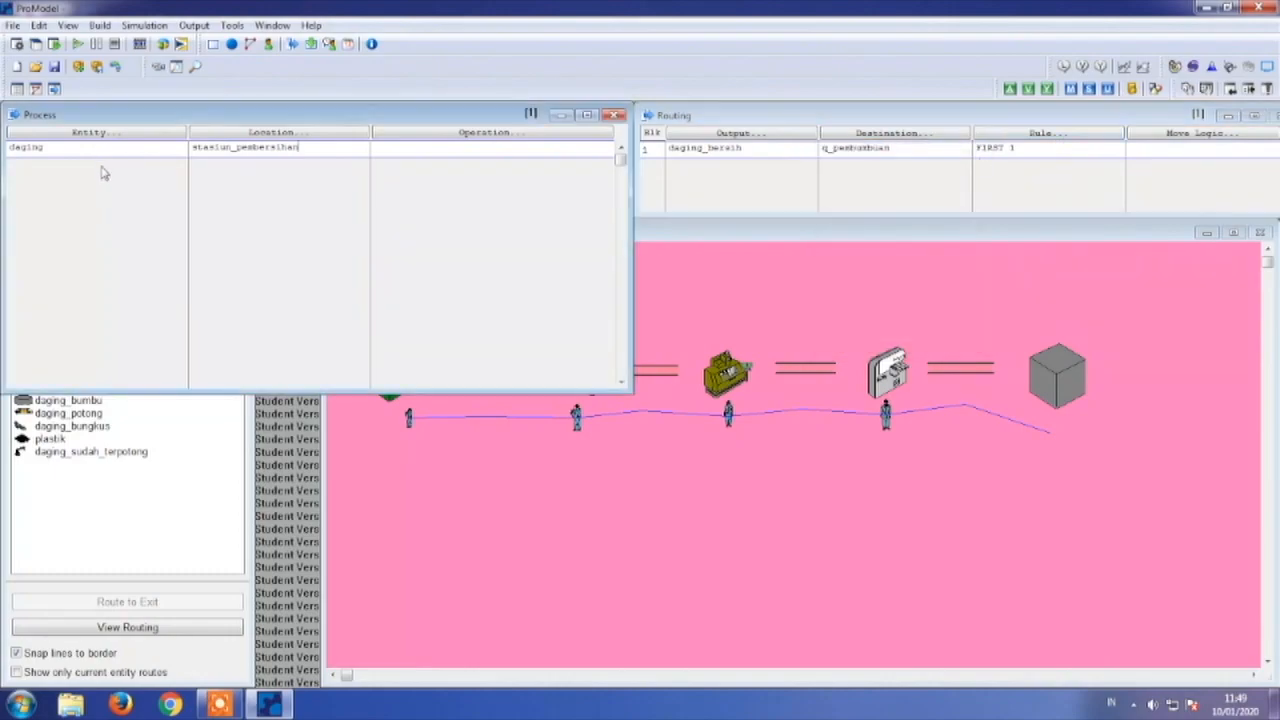
left_click(101, 173)
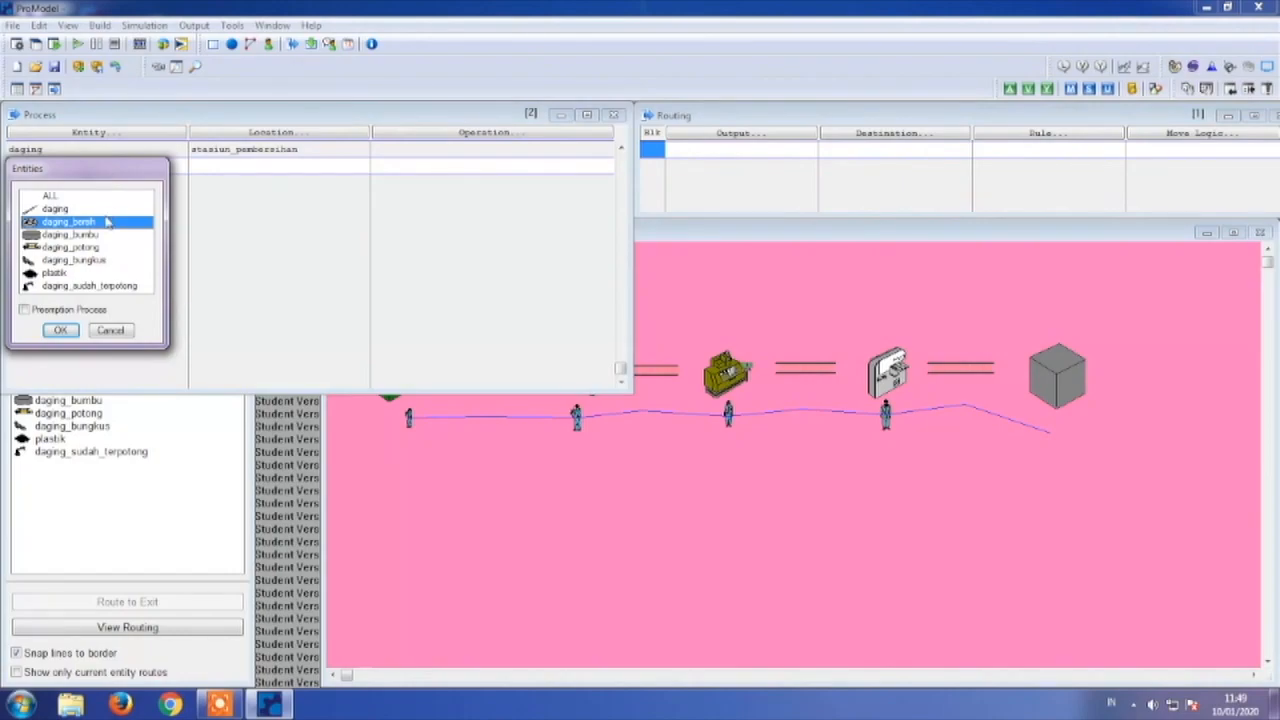
double_click(108, 226)
left_click(239, 167)
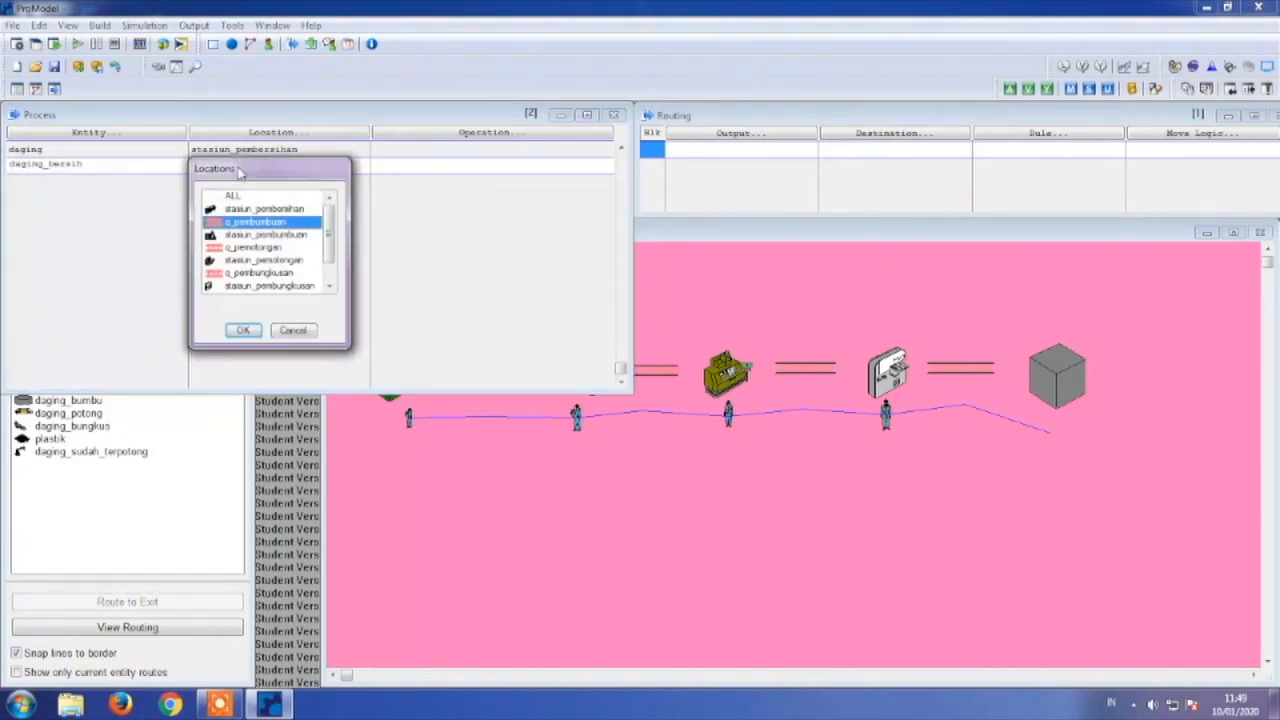
double_click(262, 222)
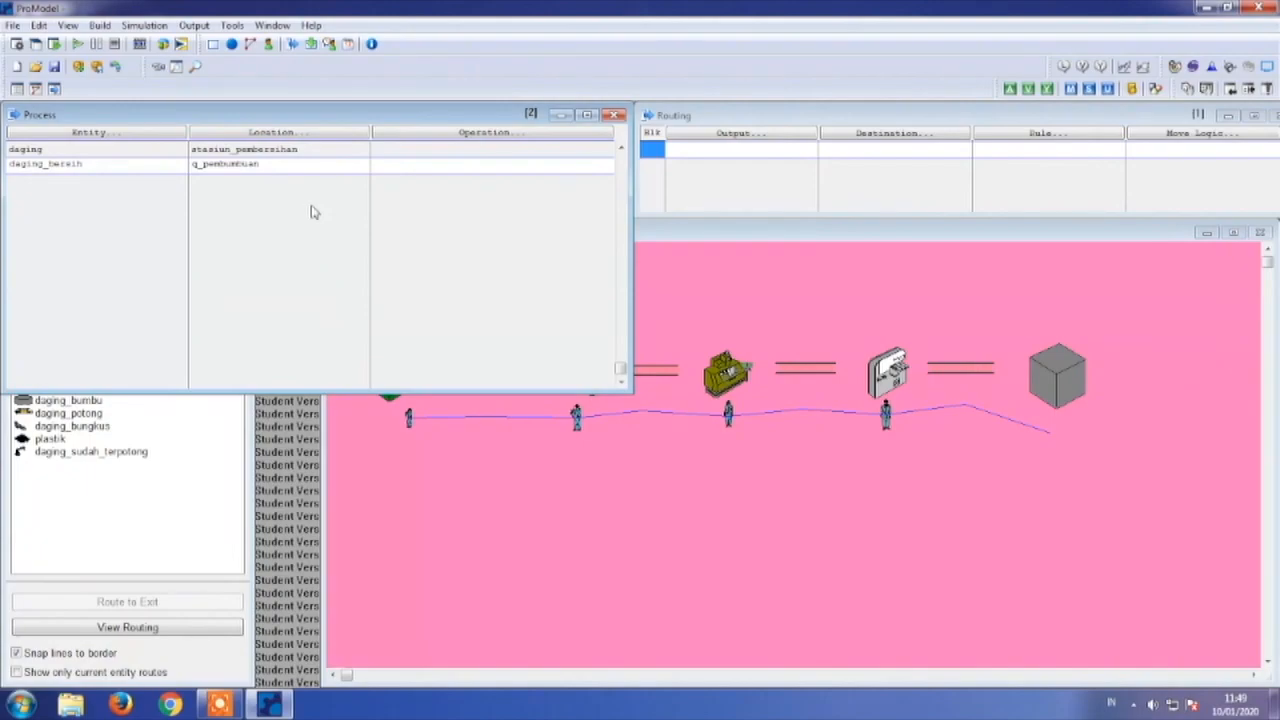
left_click(742, 139)
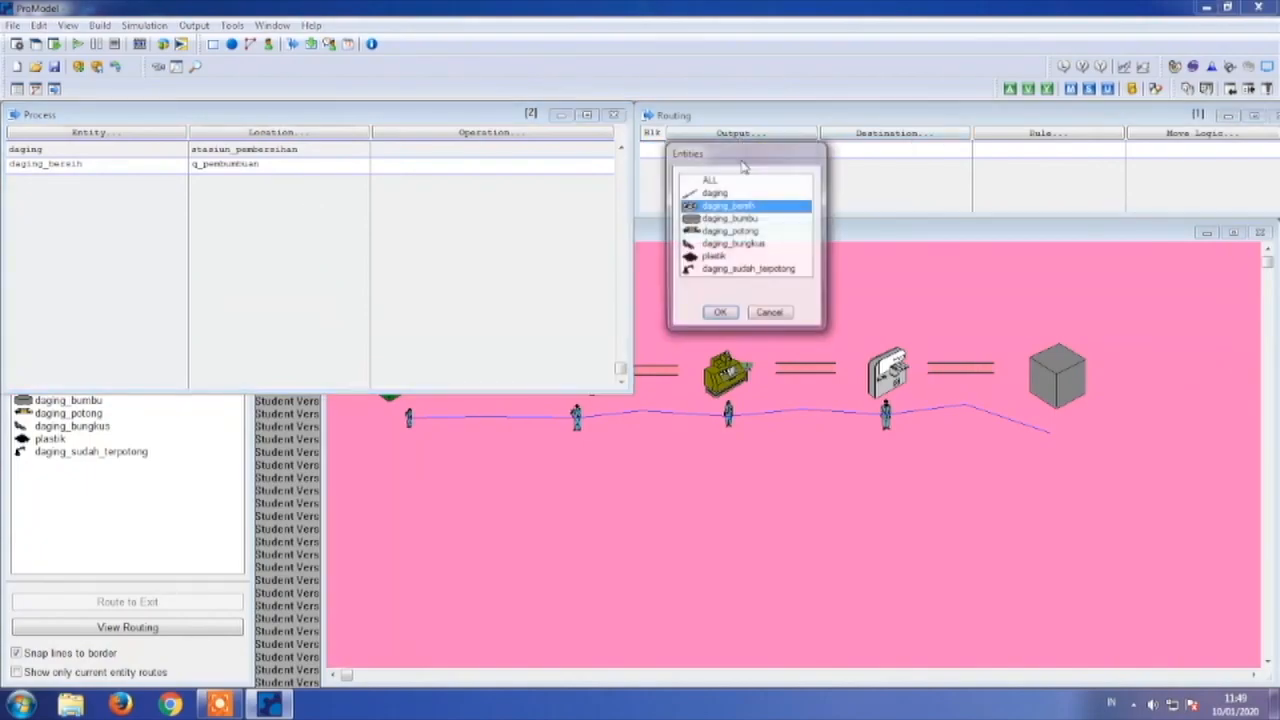
double_click(750, 208)
left_click(866, 148)
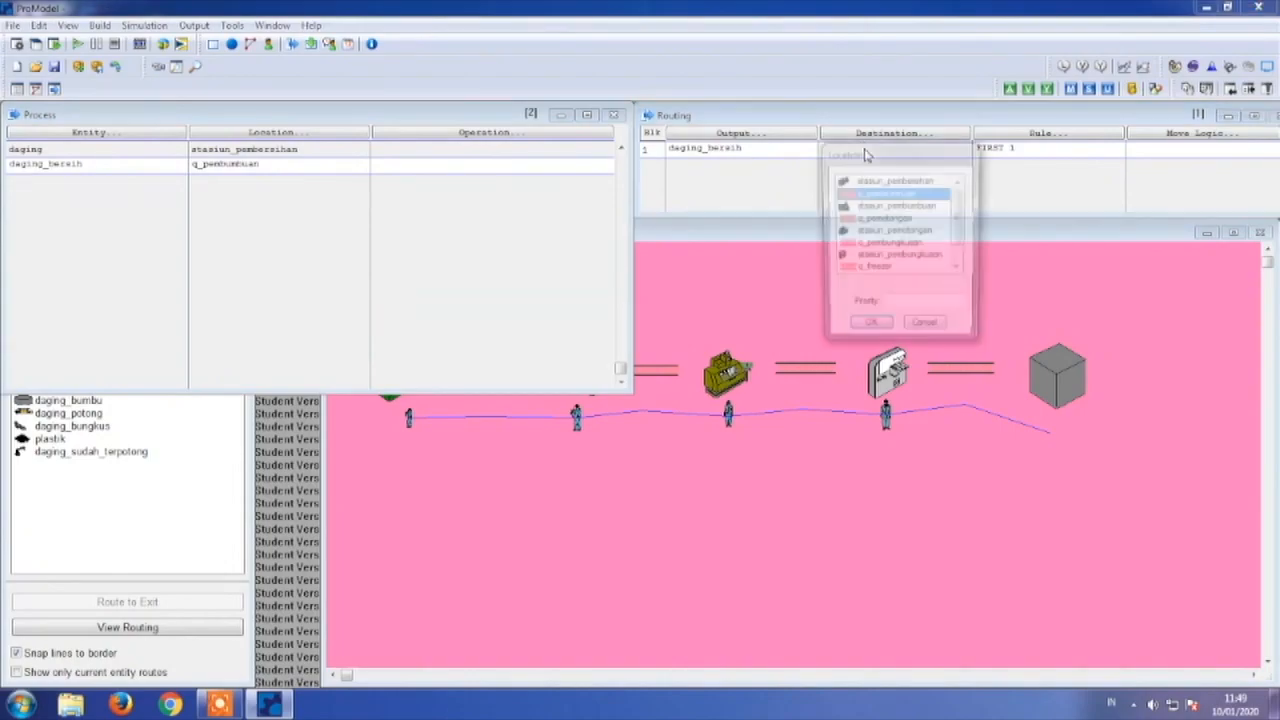
double_click(882, 207)
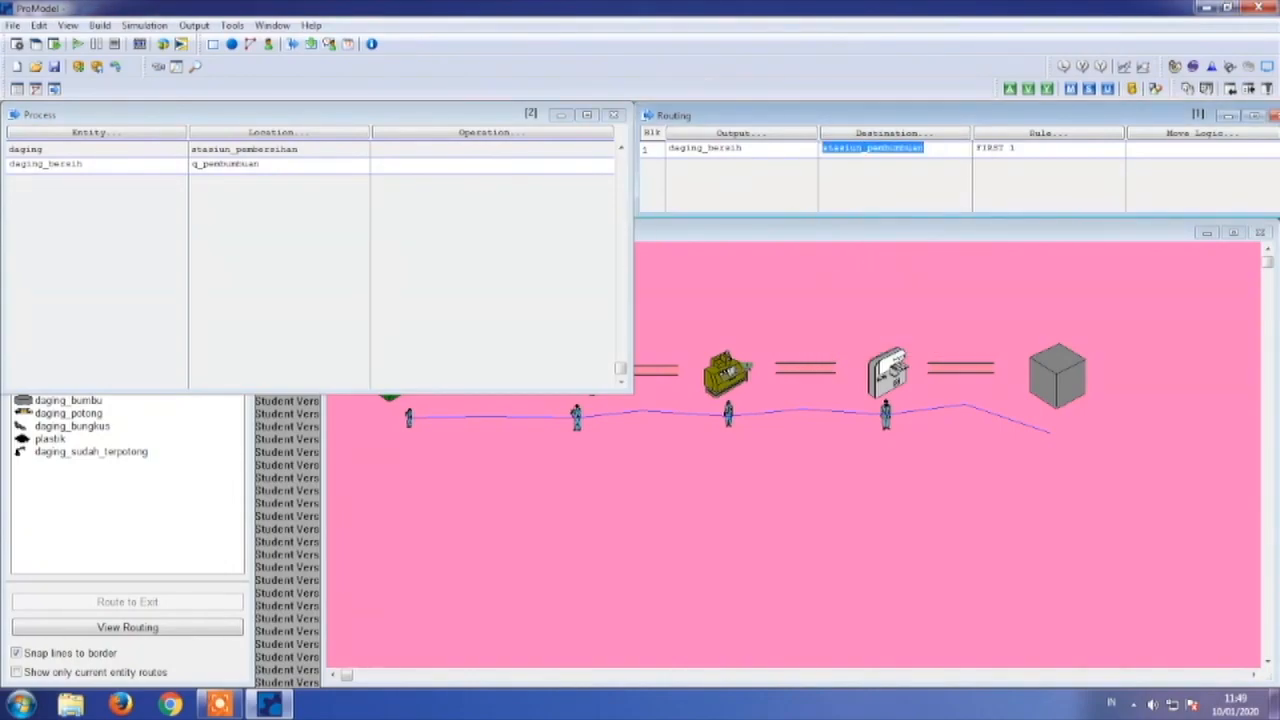
- Add a process record for daging_bersih at stasiun_pembumbuan, routed with output daging_bumbu to destination q_pemotongan
left_click(45, 180)
left_click(48, 185)
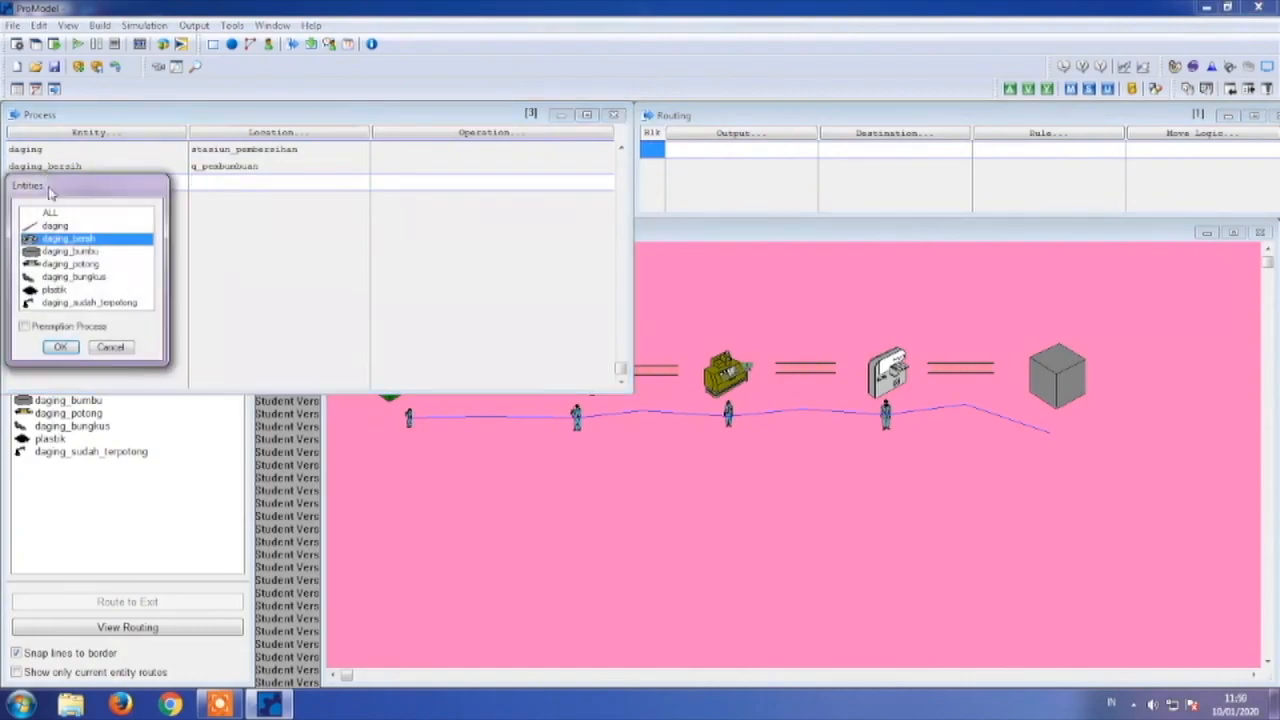
double_click(82, 240)
left_click(220, 183)
left_click(254, 252)
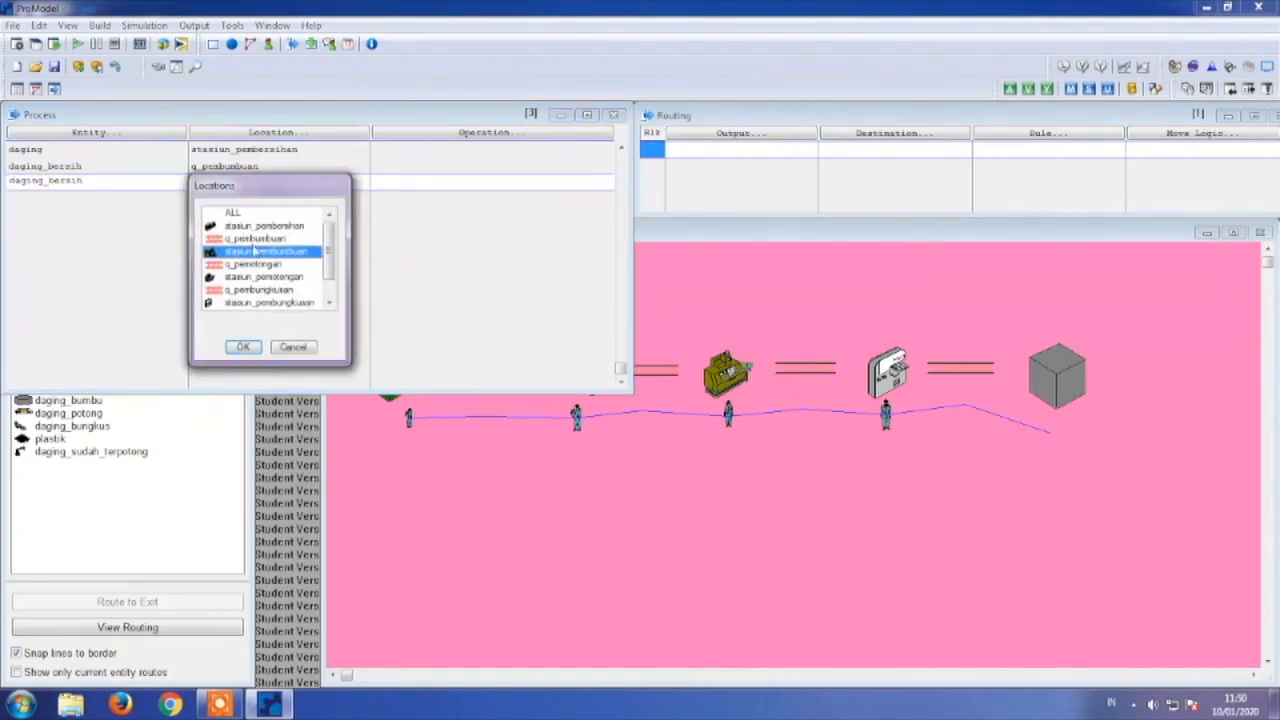
double_click(256, 253)
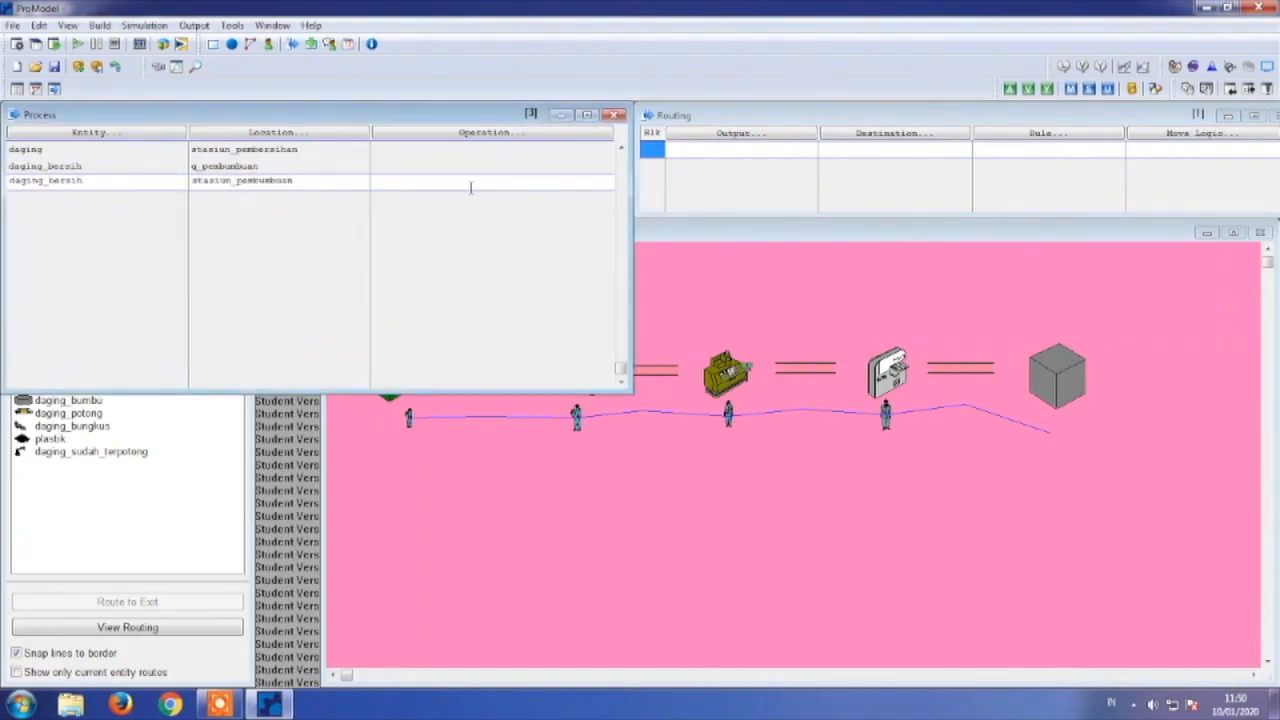
left_click(696, 148)
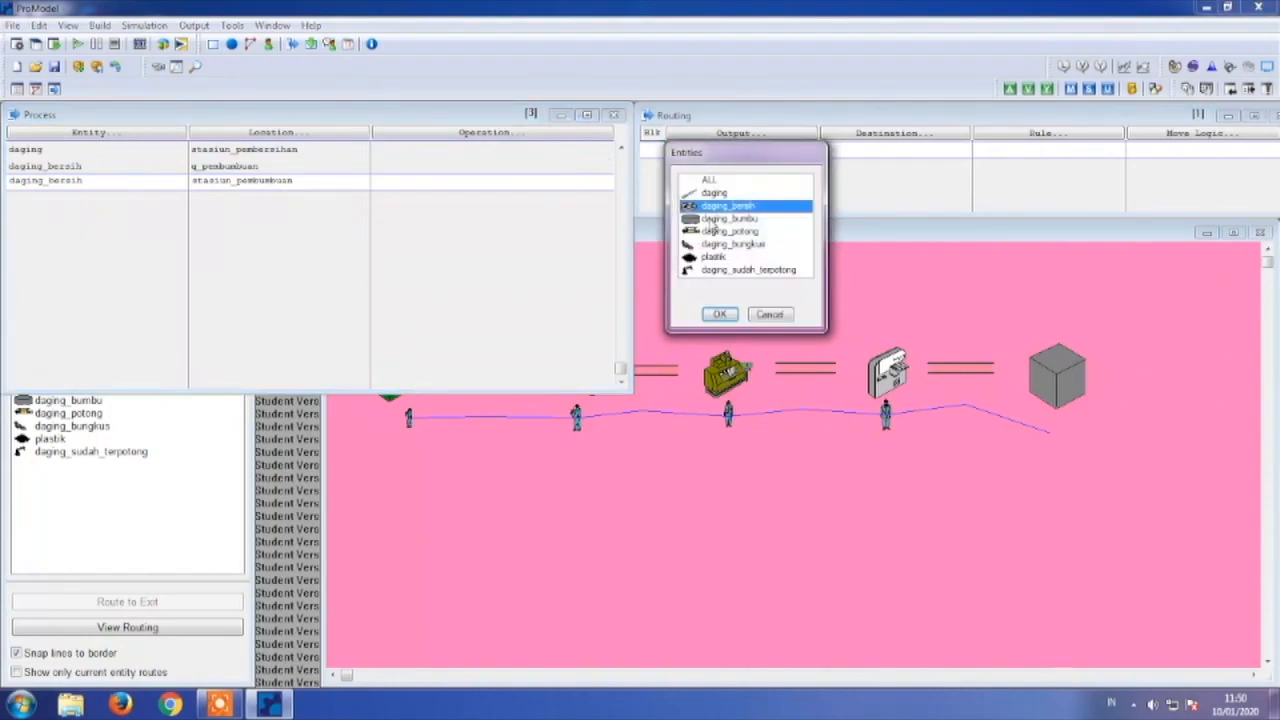
left_click(712, 219)
double_click(712, 222)
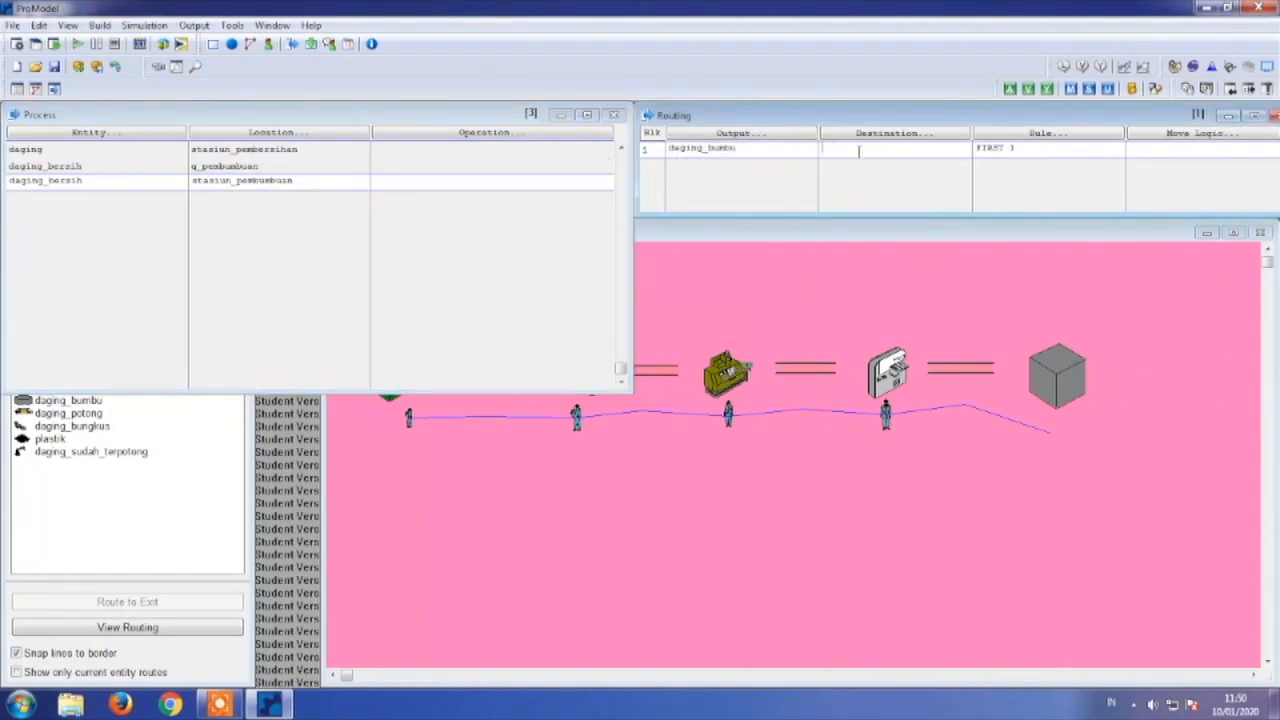
left_click(858, 150)
double_click(880, 223)
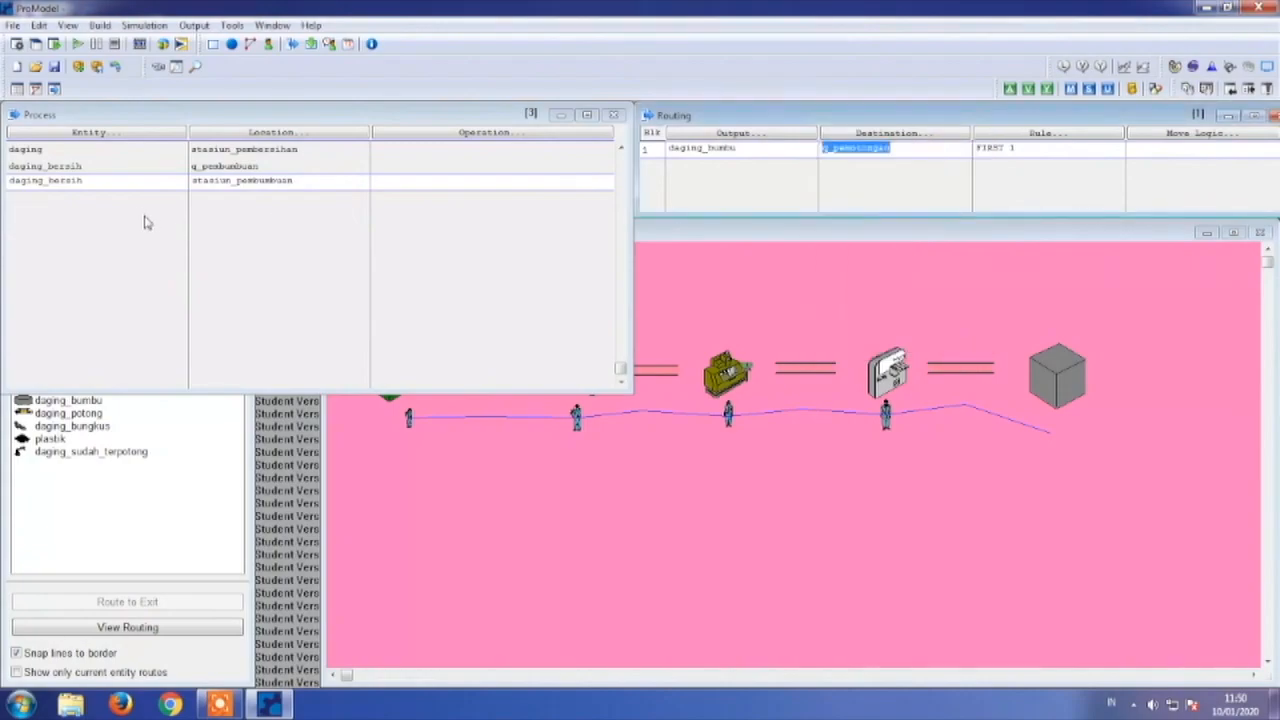
- Add a process record for daging_bumbu at q_pemotongan, routed with output daging_bumbu to destination stasiun_pemotongan
left_click(133, 204)
left_click(127, 202)
double_click(130, 203)
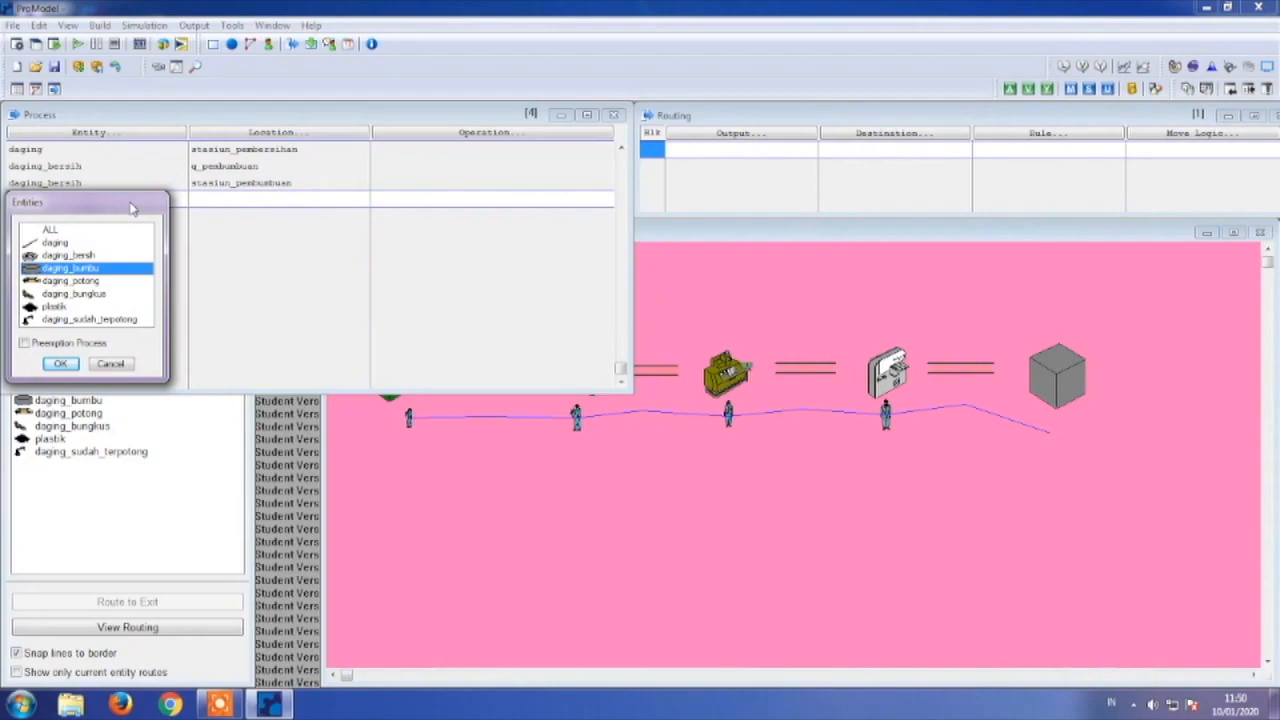
double_click(110, 265)
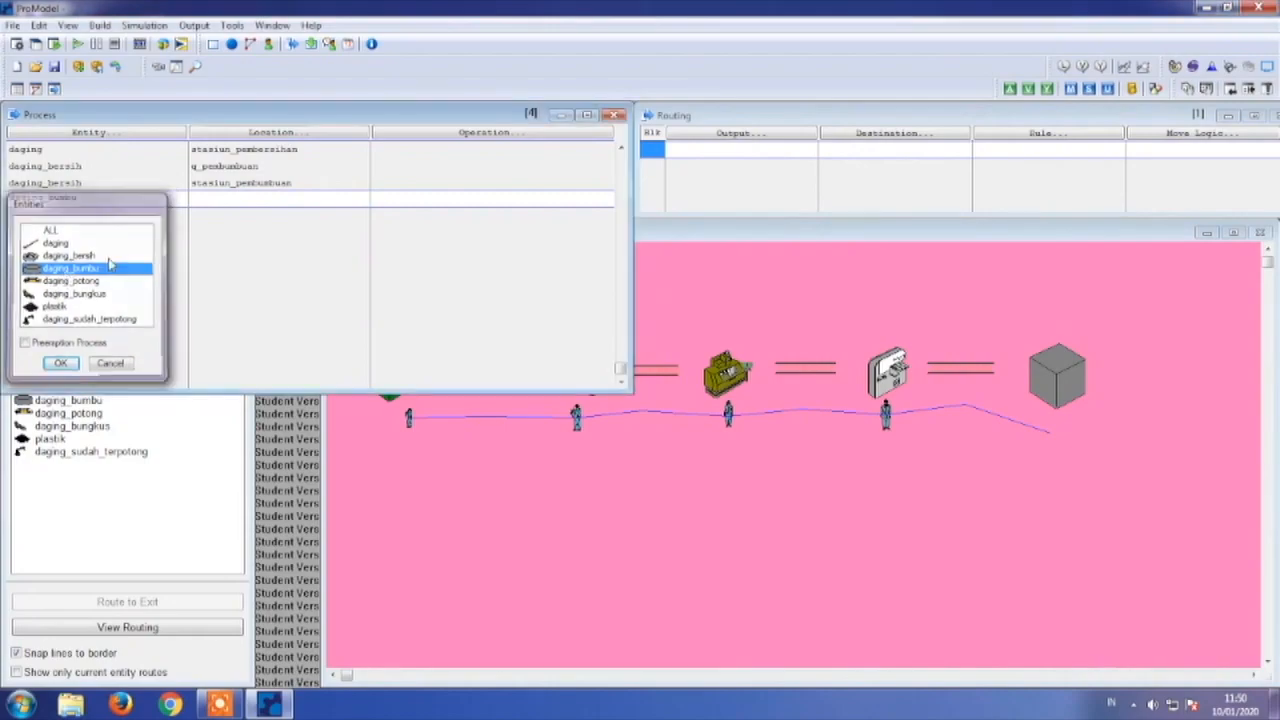
double_click(307, 200)
double_click(288, 280)
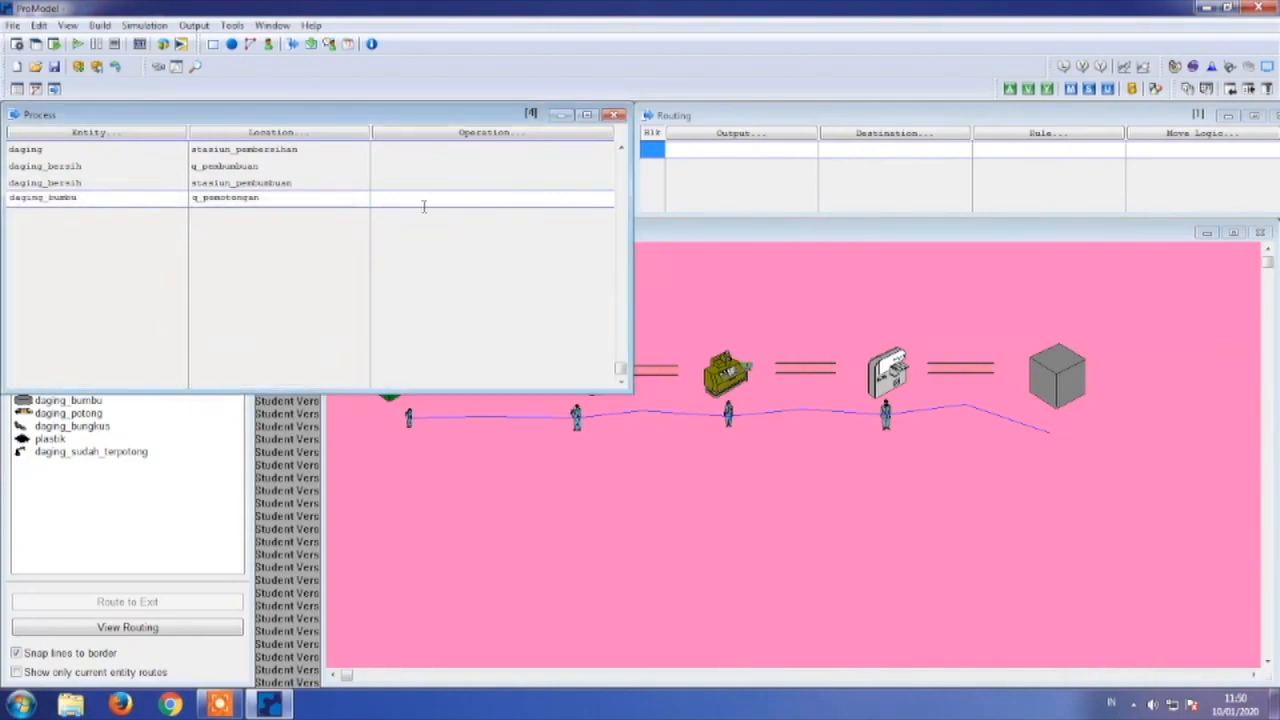
double_click(769, 149)
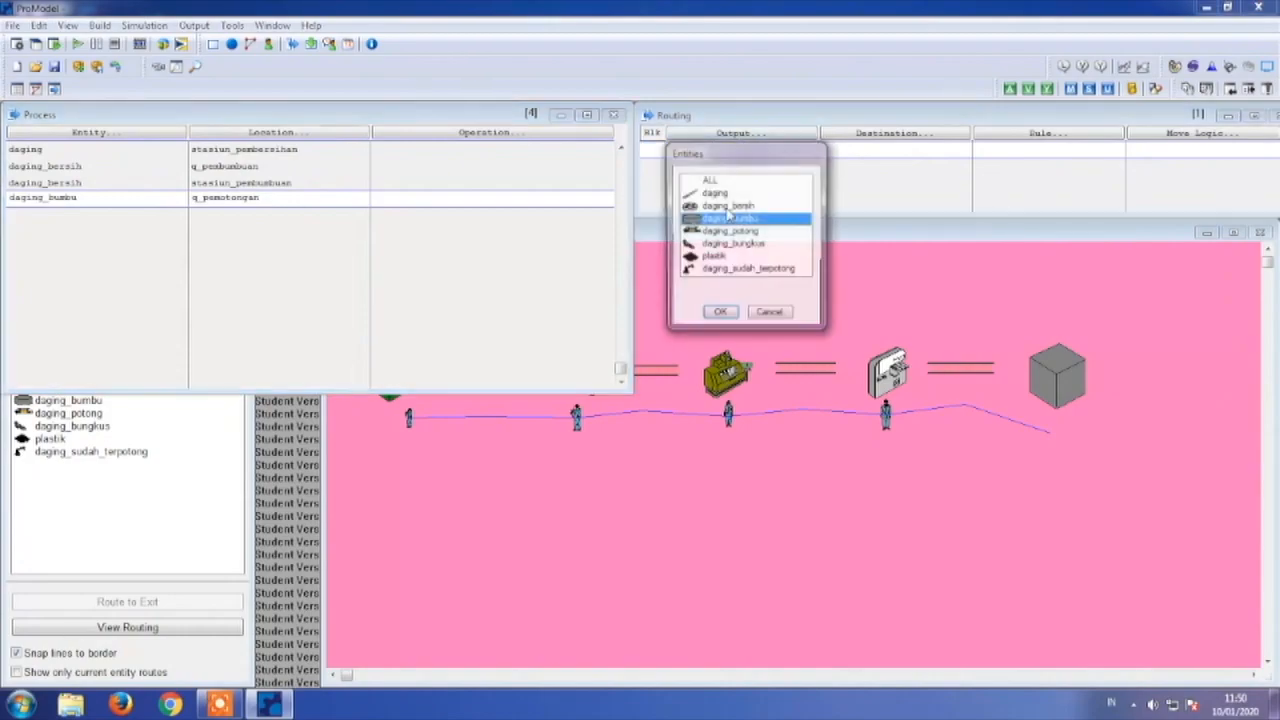
double_click(728, 220)
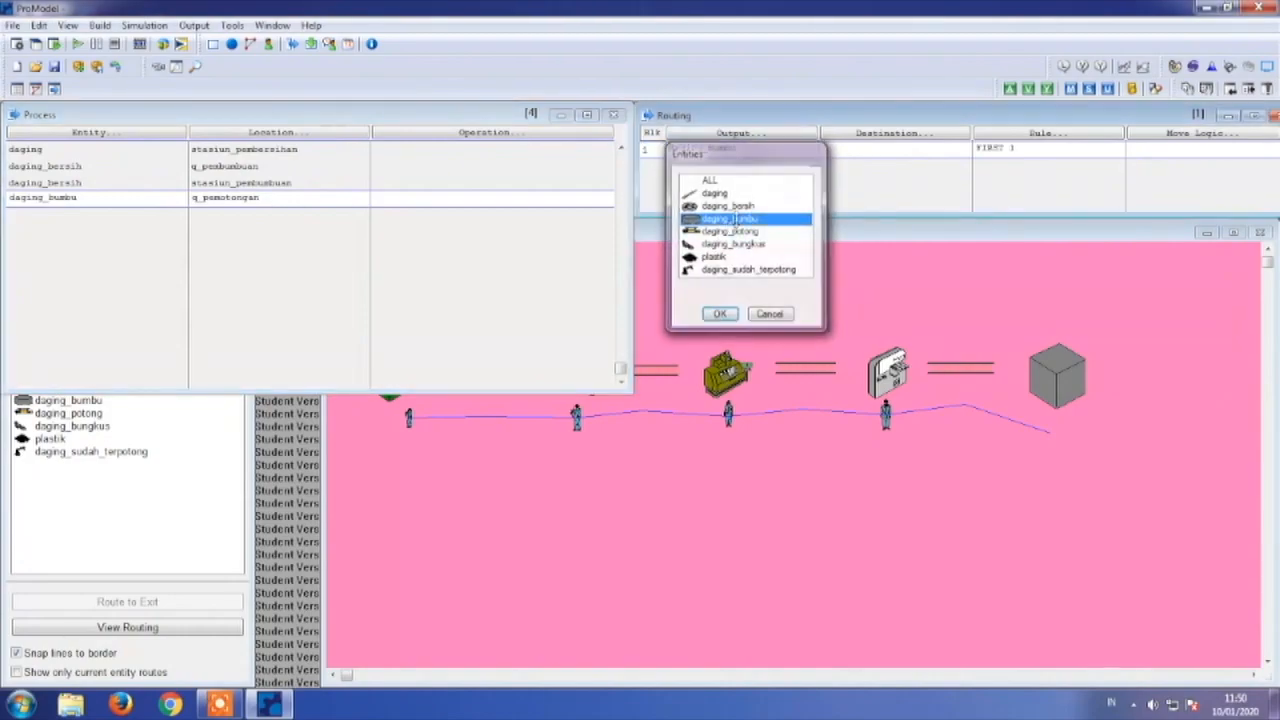
double_click(859, 150)
double_click(862, 231)
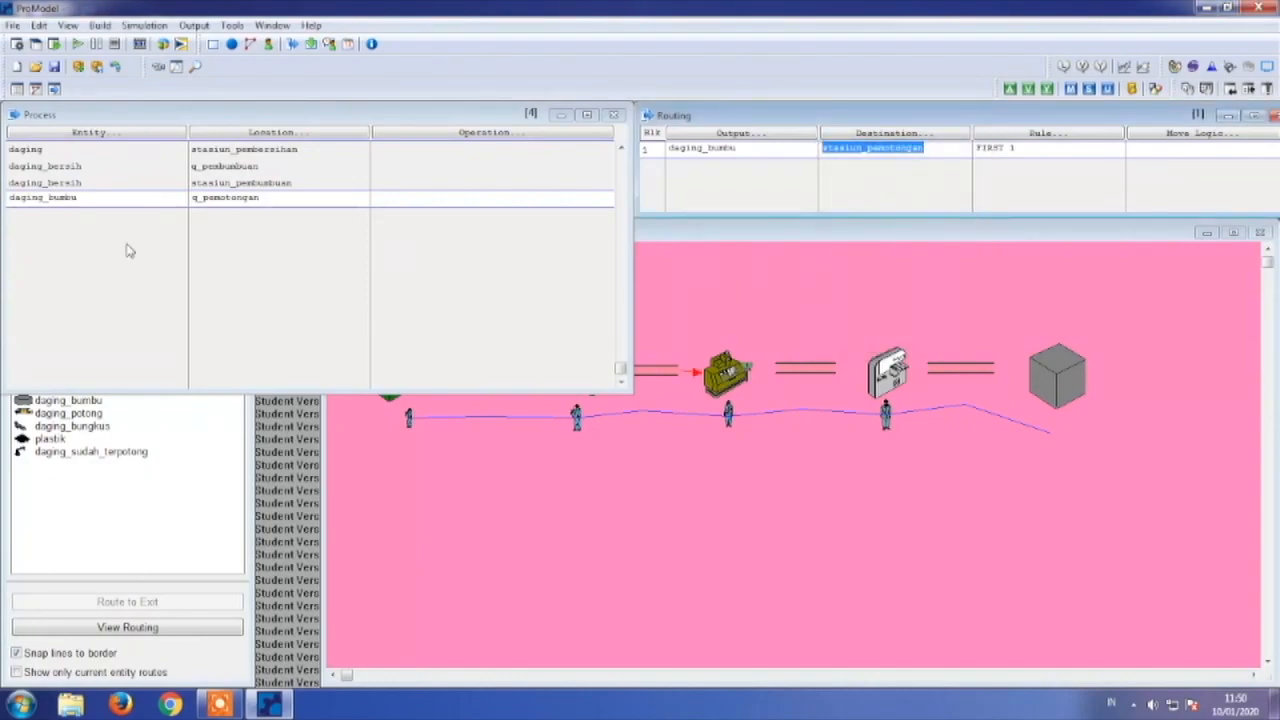
- Add a process record for daging_bumbu at stasiun_pemotongan, routed with output daging_potong to destination stasiun_pemotongan
left_click(27, 223)
left_click(28, 222)
double_click(28, 217)
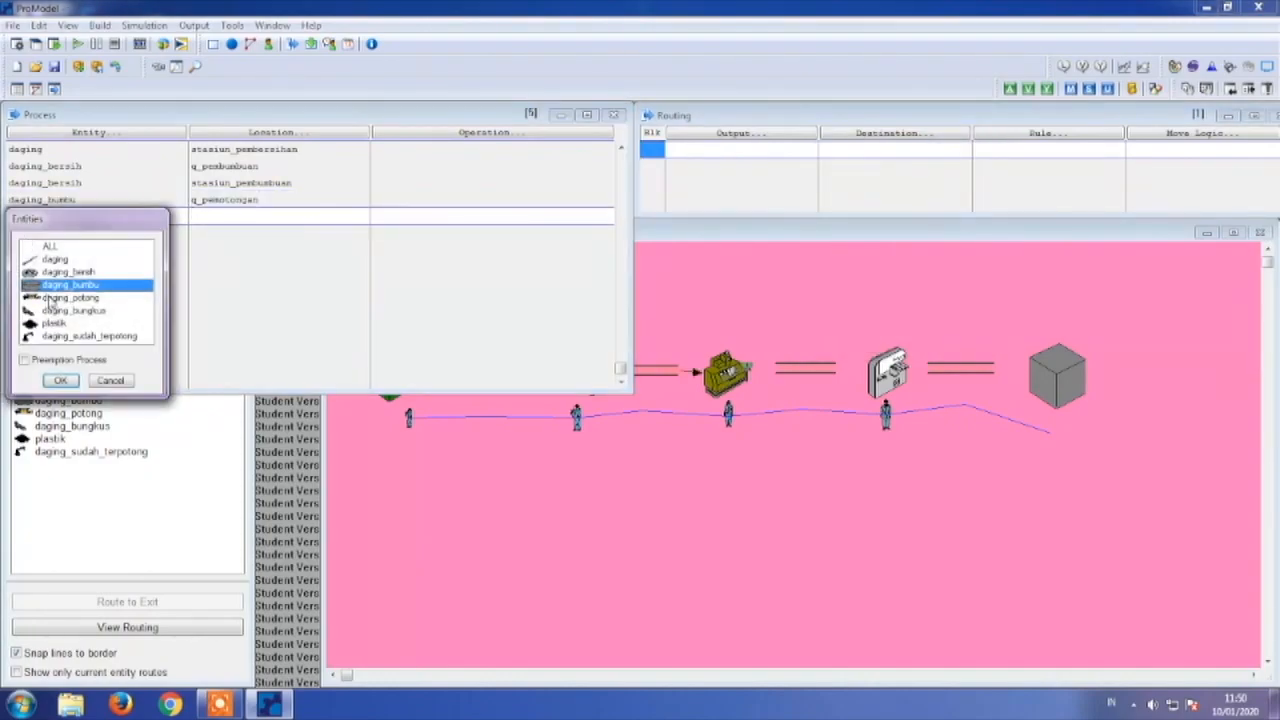
double_click(62, 286)
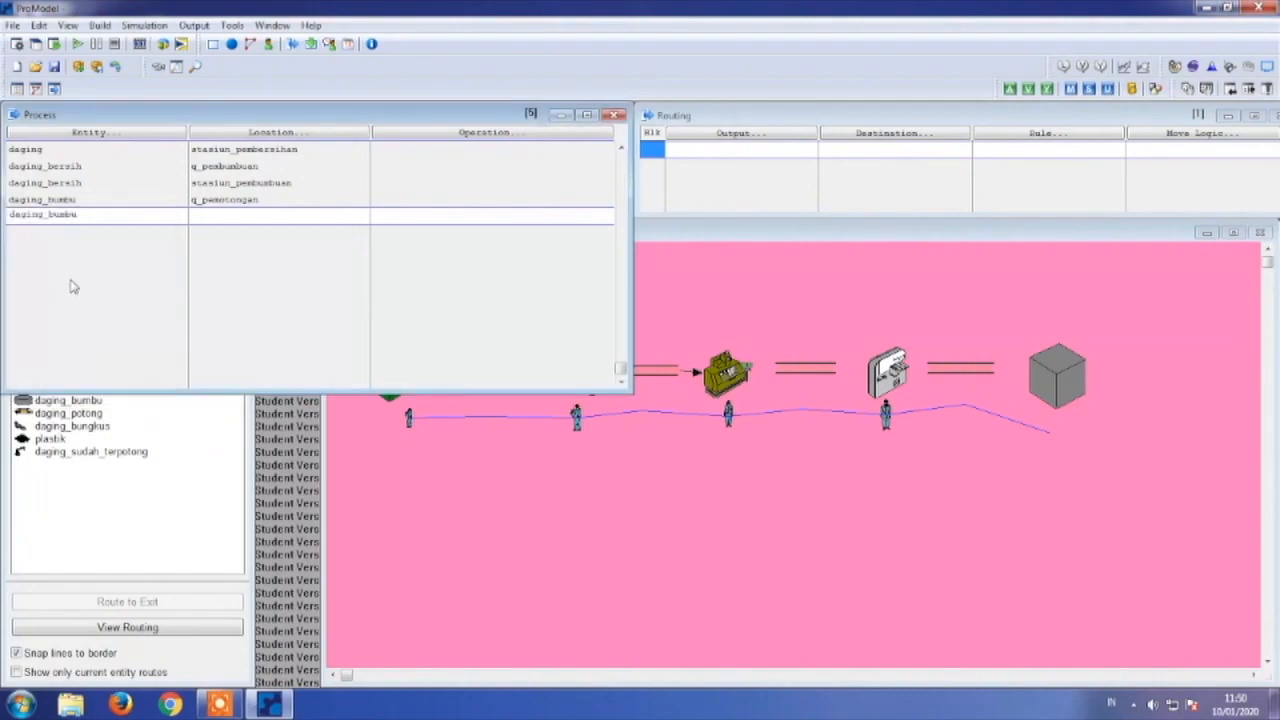
double_click(245, 215)
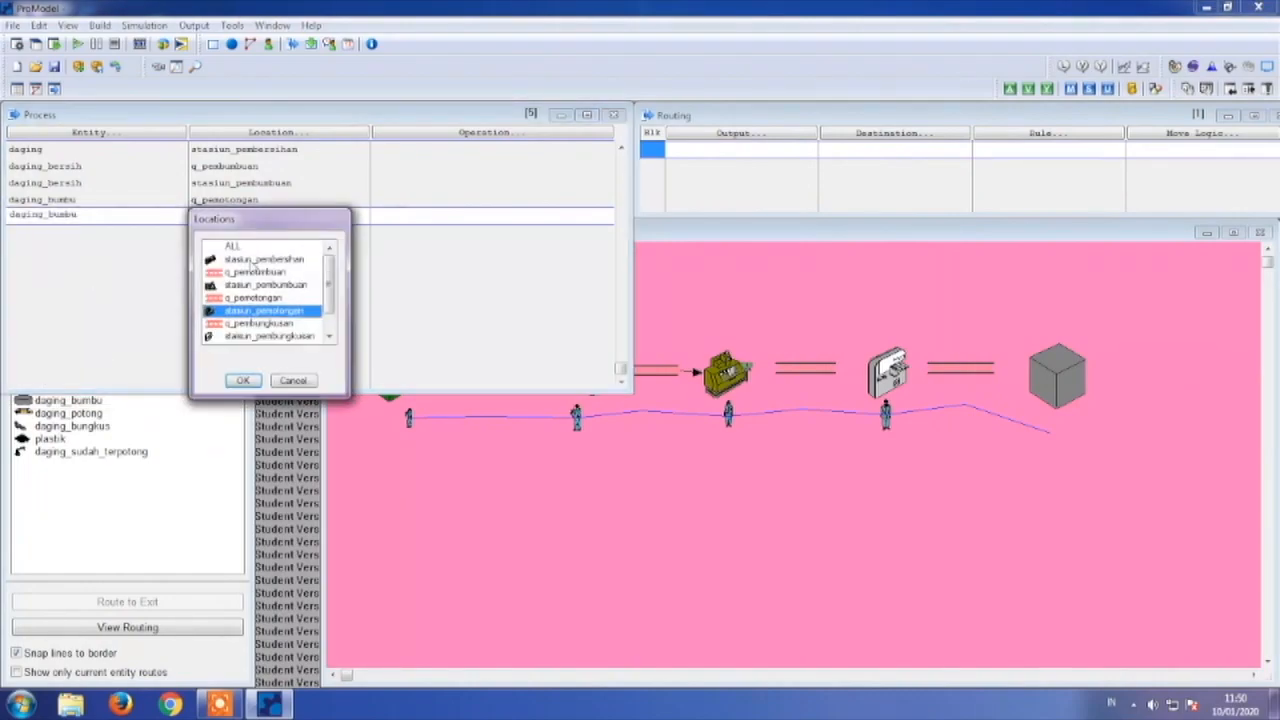
double_click(268, 312)
double_click(733, 147)
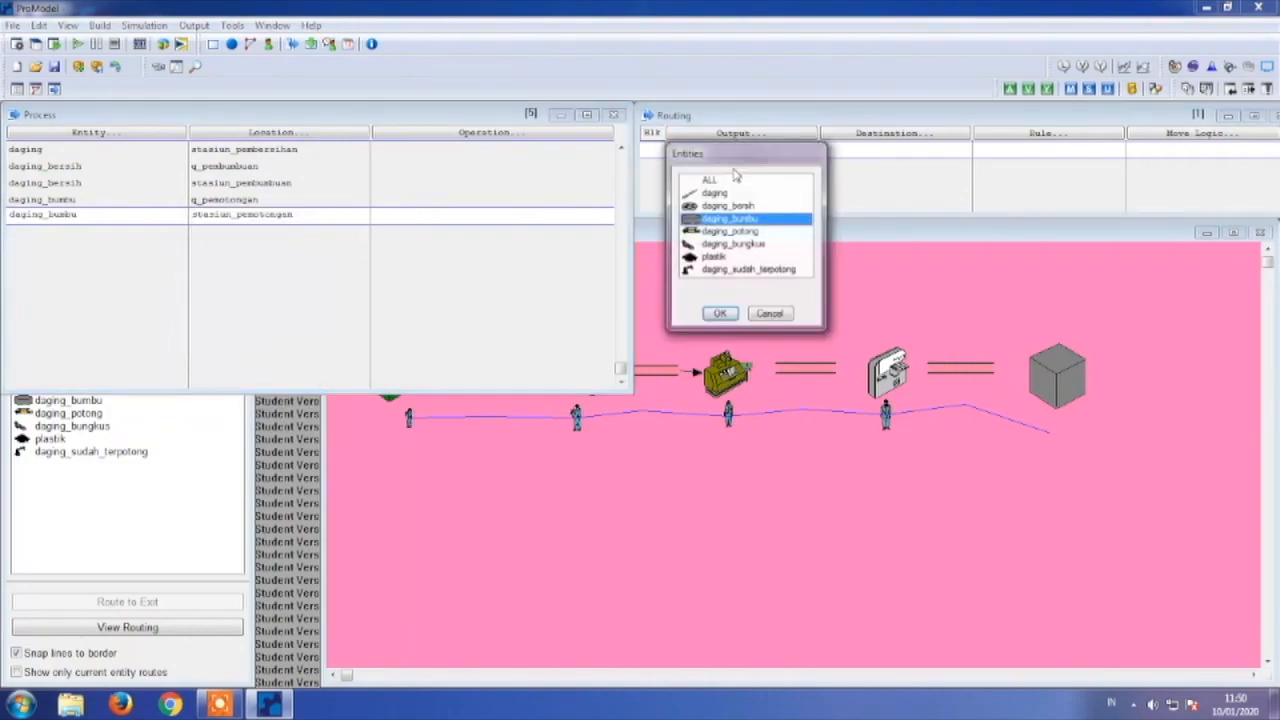
double_click(748, 234)
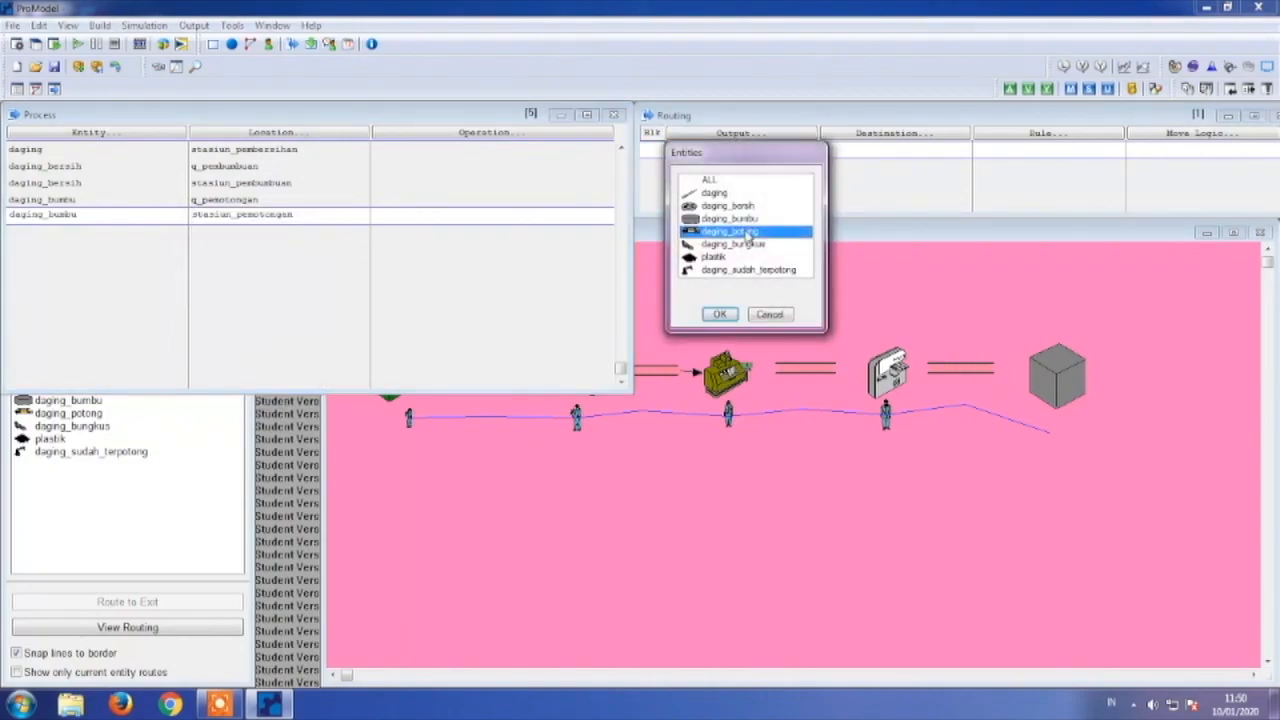
double_click(857, 153)
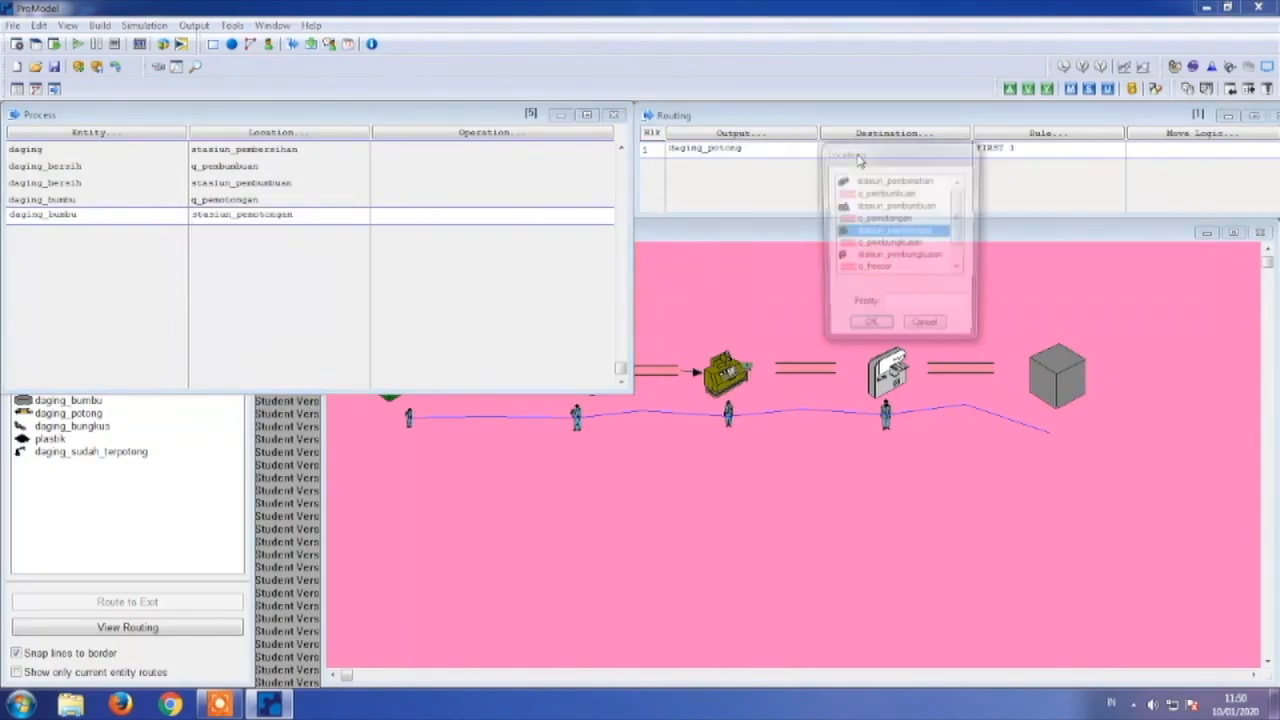
double_click(888, 232)
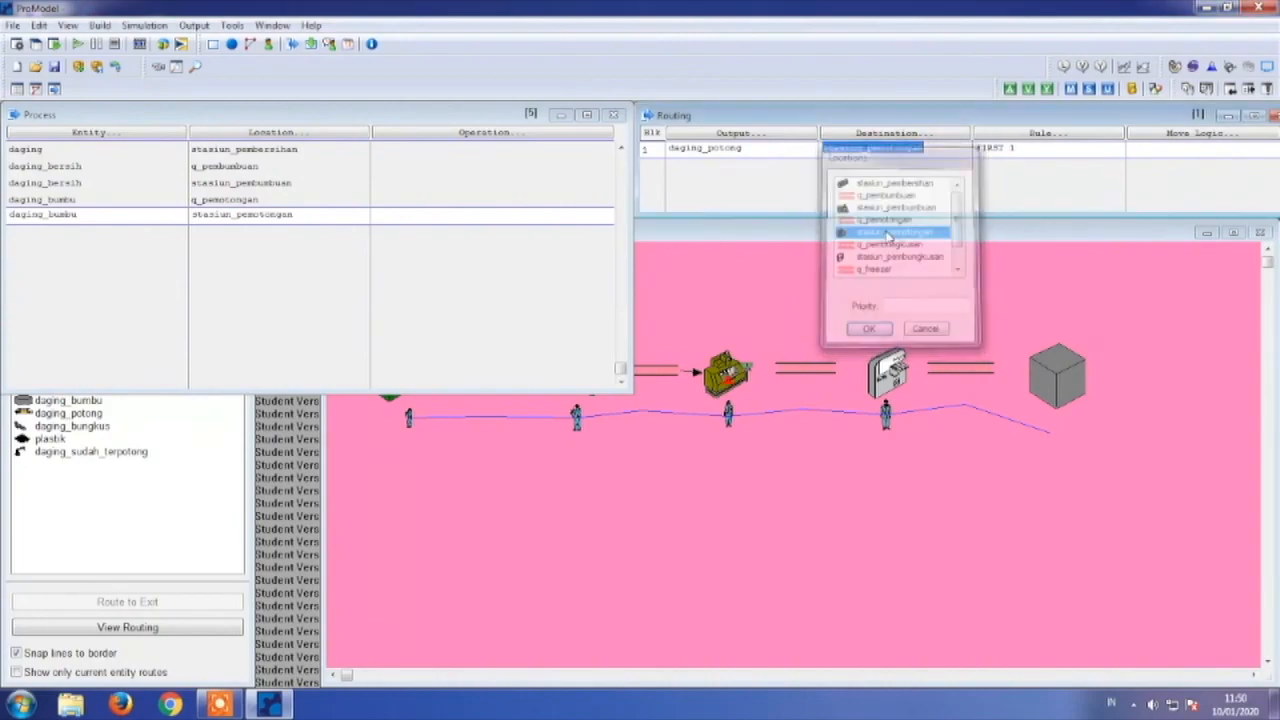
- Add a process record for entity daging_potong at location stasiun_pemotongan
left_click(128, 234)
double_click(128, 234)
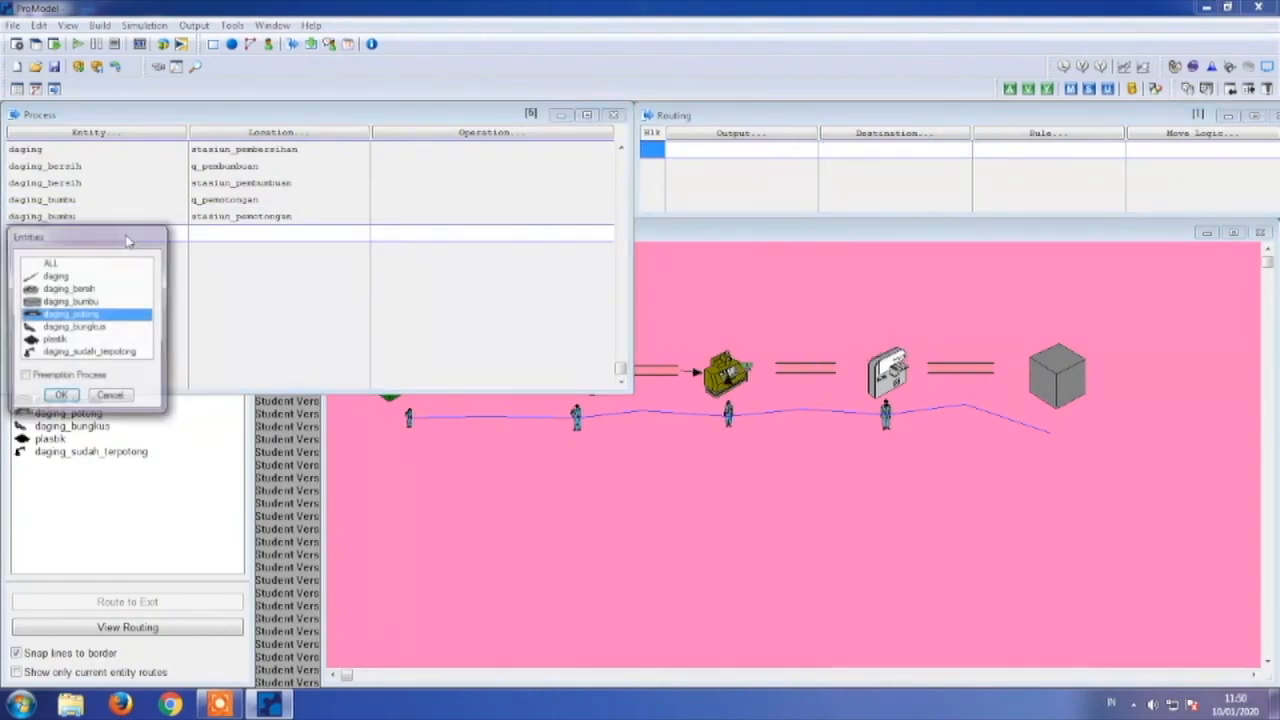
double_click(104, 322)
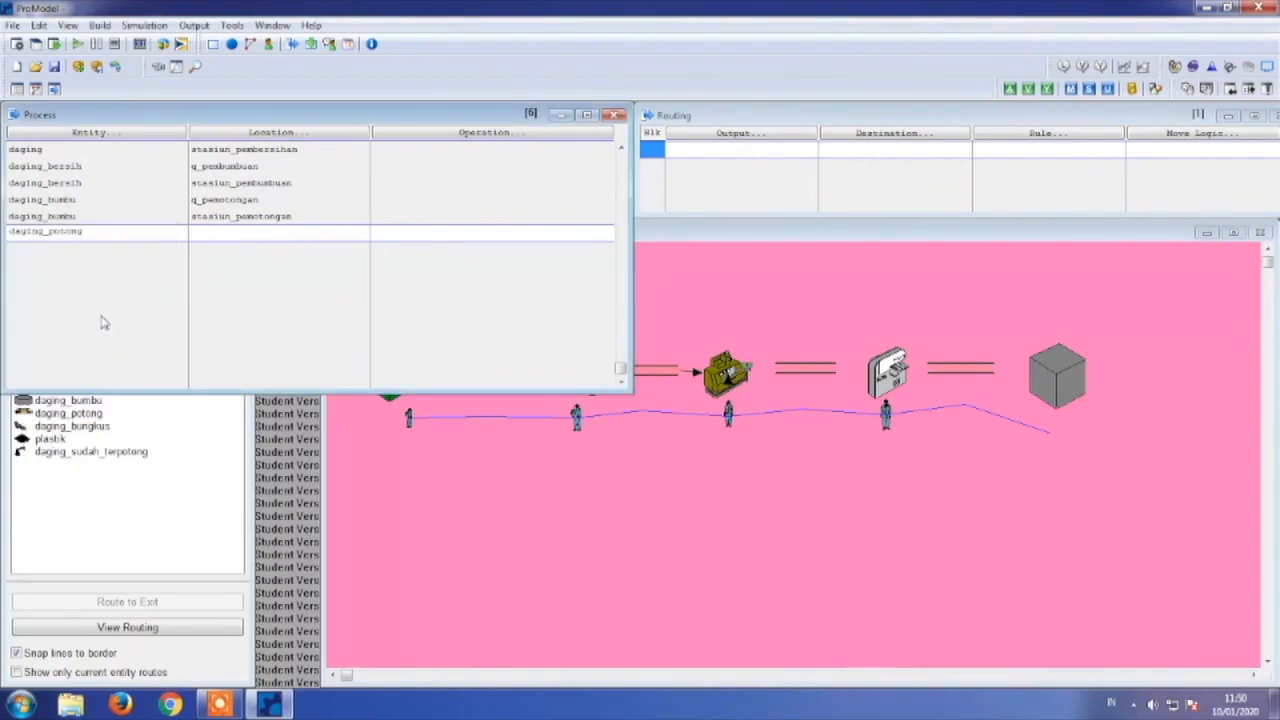
double_click(241, 238)
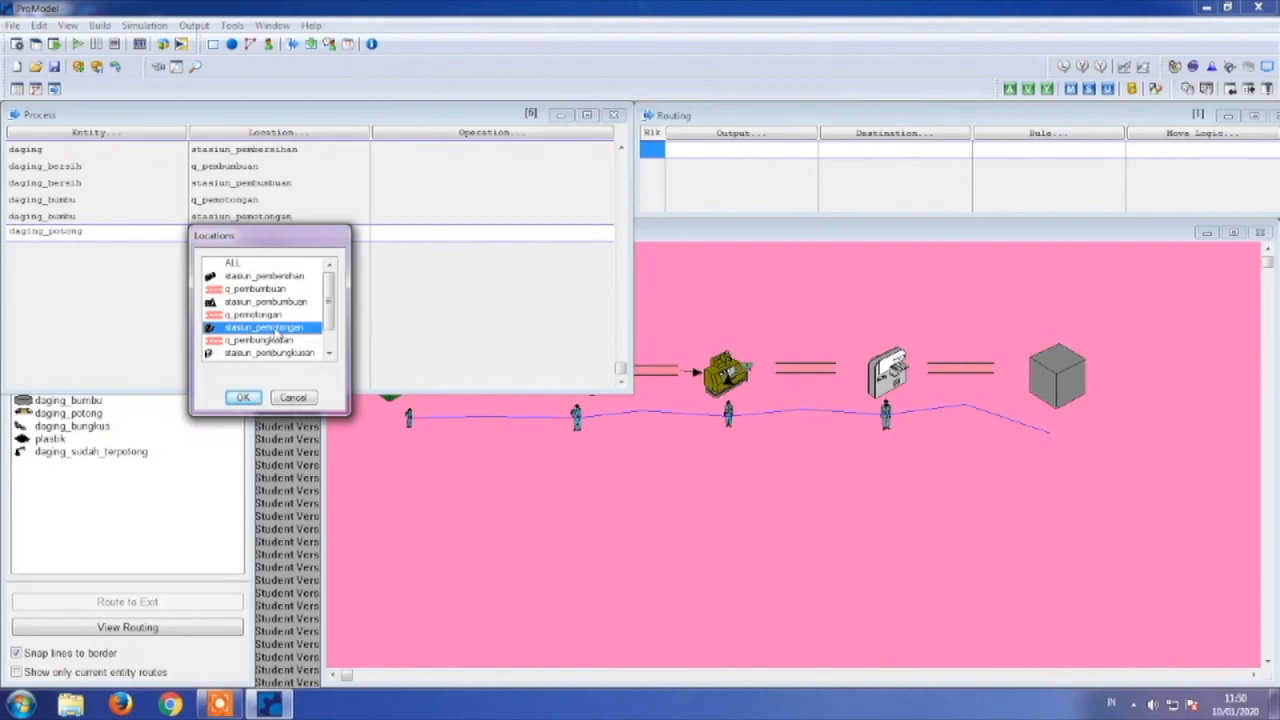
double_click(276, 329)
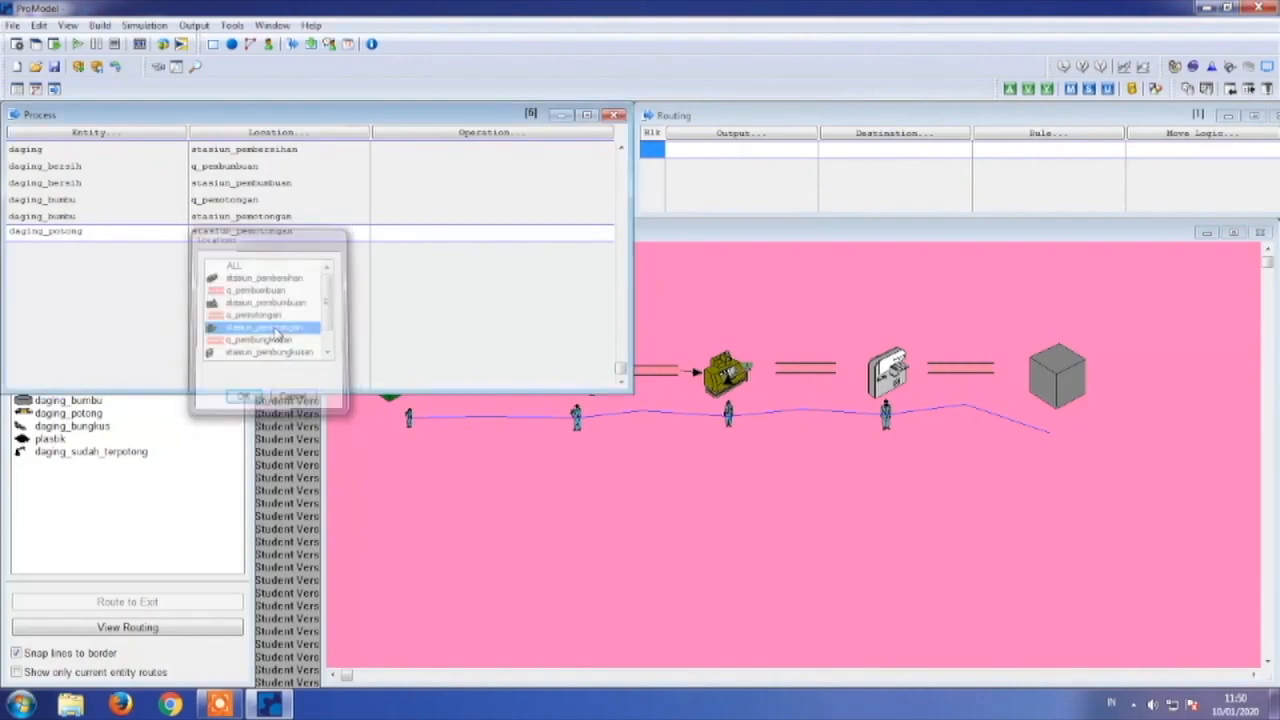
- Delete the blank routing record of the daging_potong process at stasiun_pemotongan
left_click(762, 152)
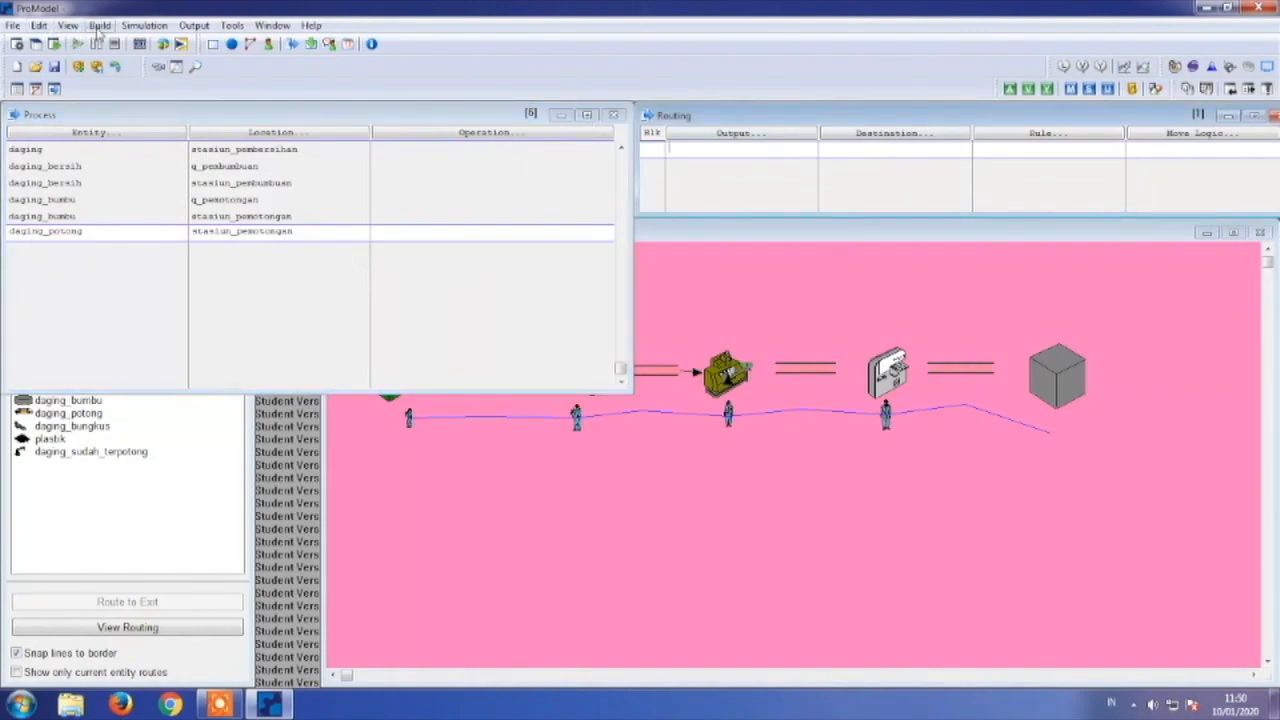
left_click(38, 25)
left_click(55, 43)
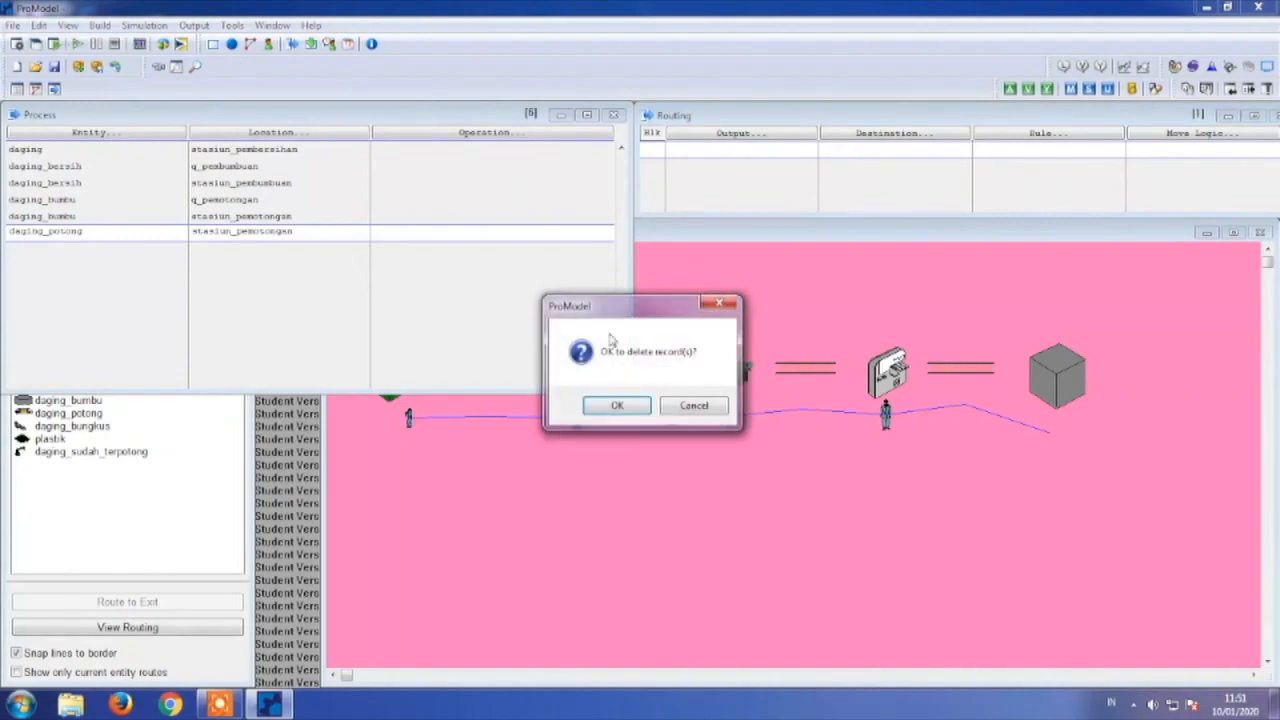
left_click(638, 408)
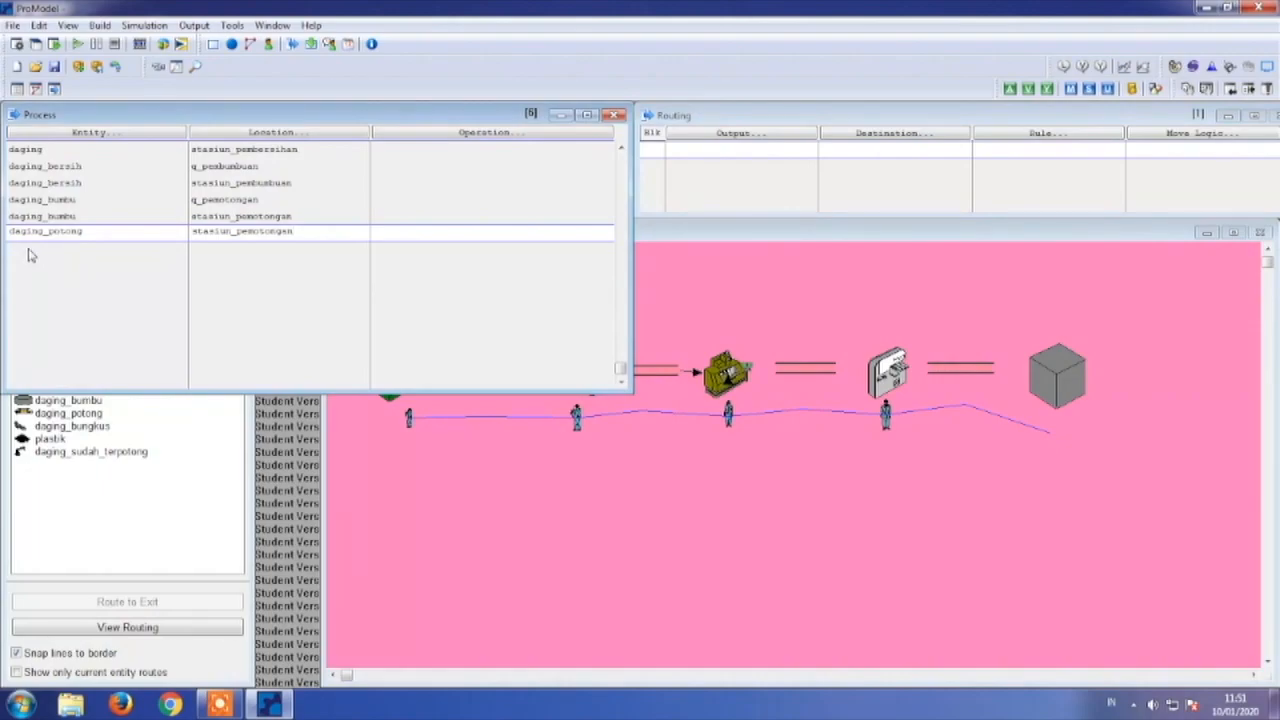
- Add a process record for daging_sudah_terpotong at stasiun_pemotongan, routed with output daging_sudah_terpotong to destination q_pembungkusan
double_click(29, 255)
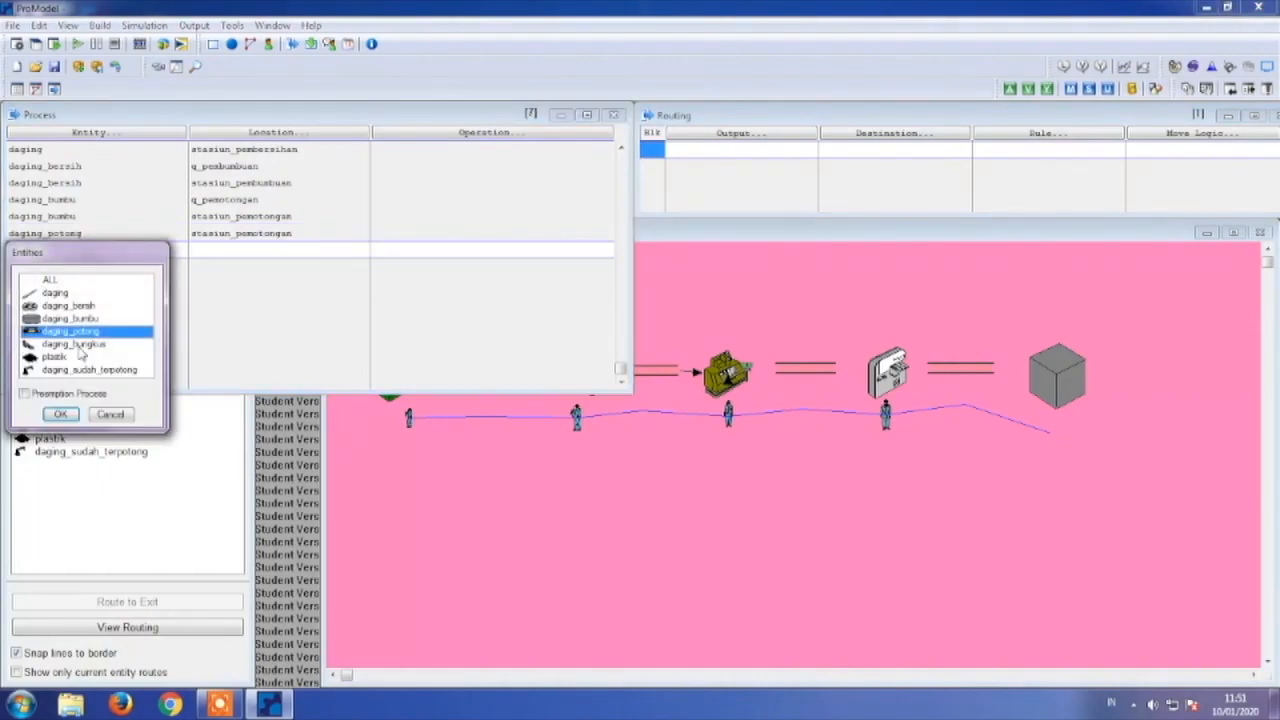
double_click(88, 370)
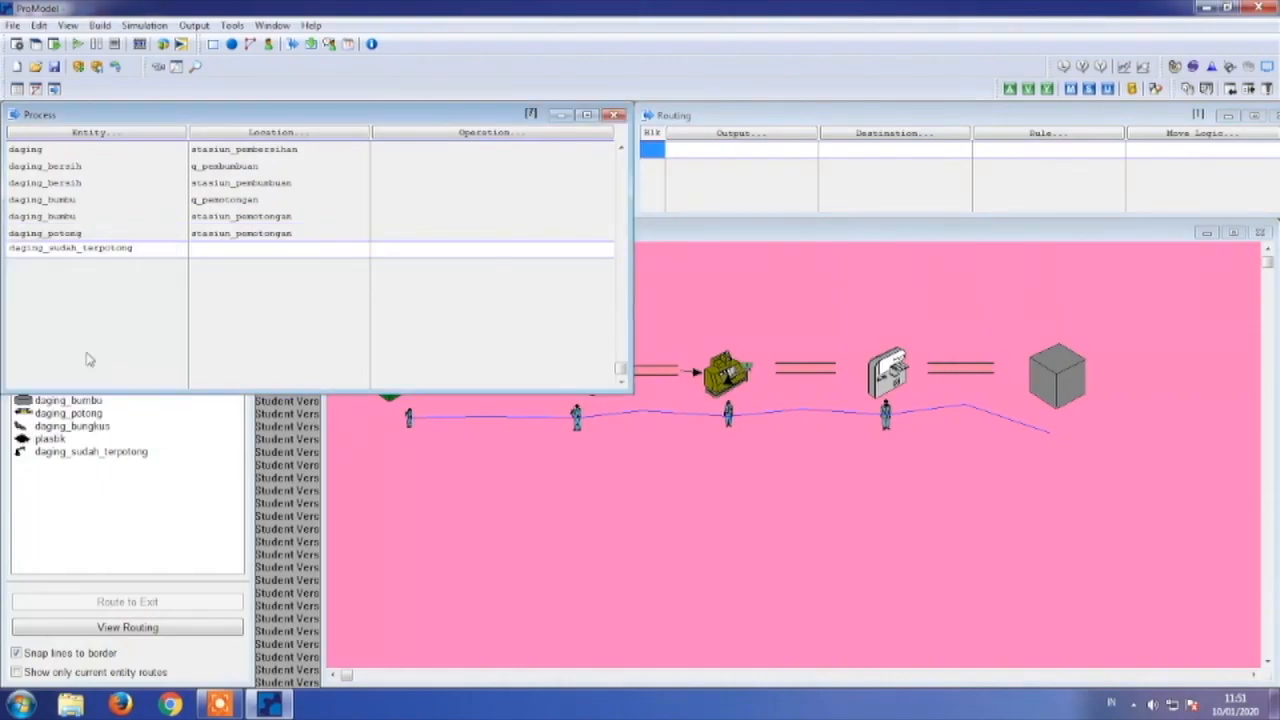
double_click(243, 247)
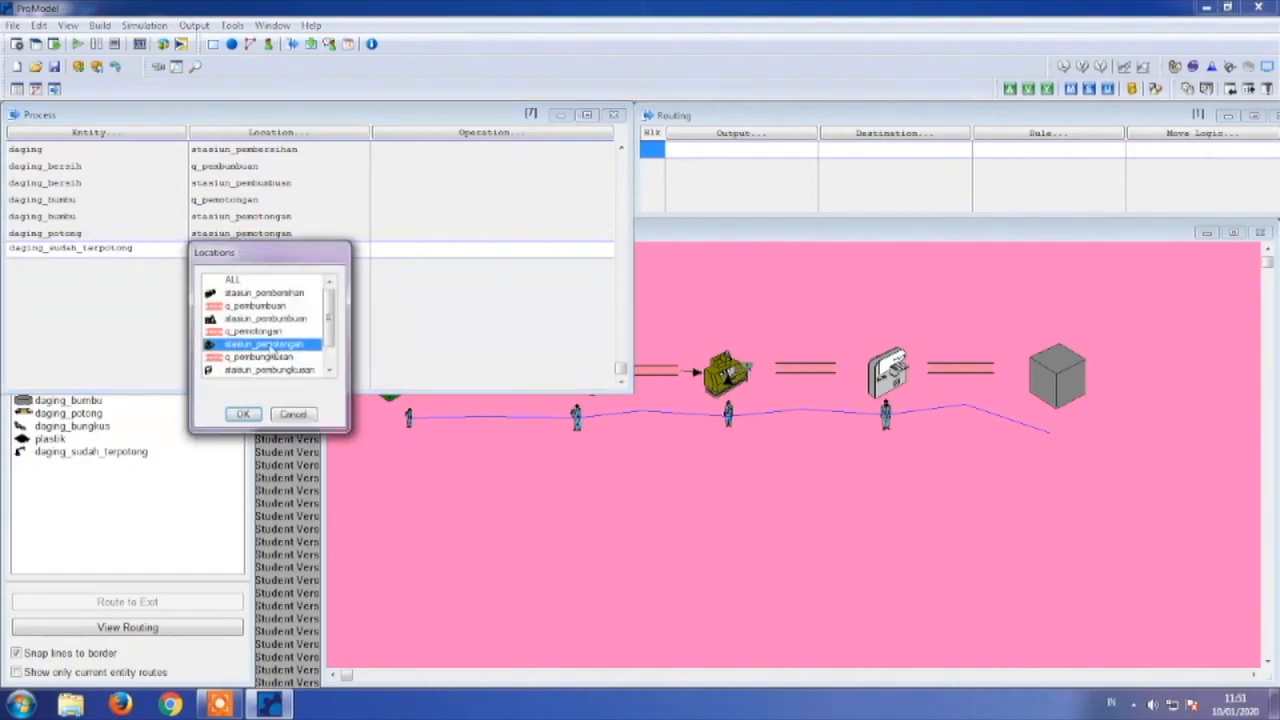
double_click(264, 349)
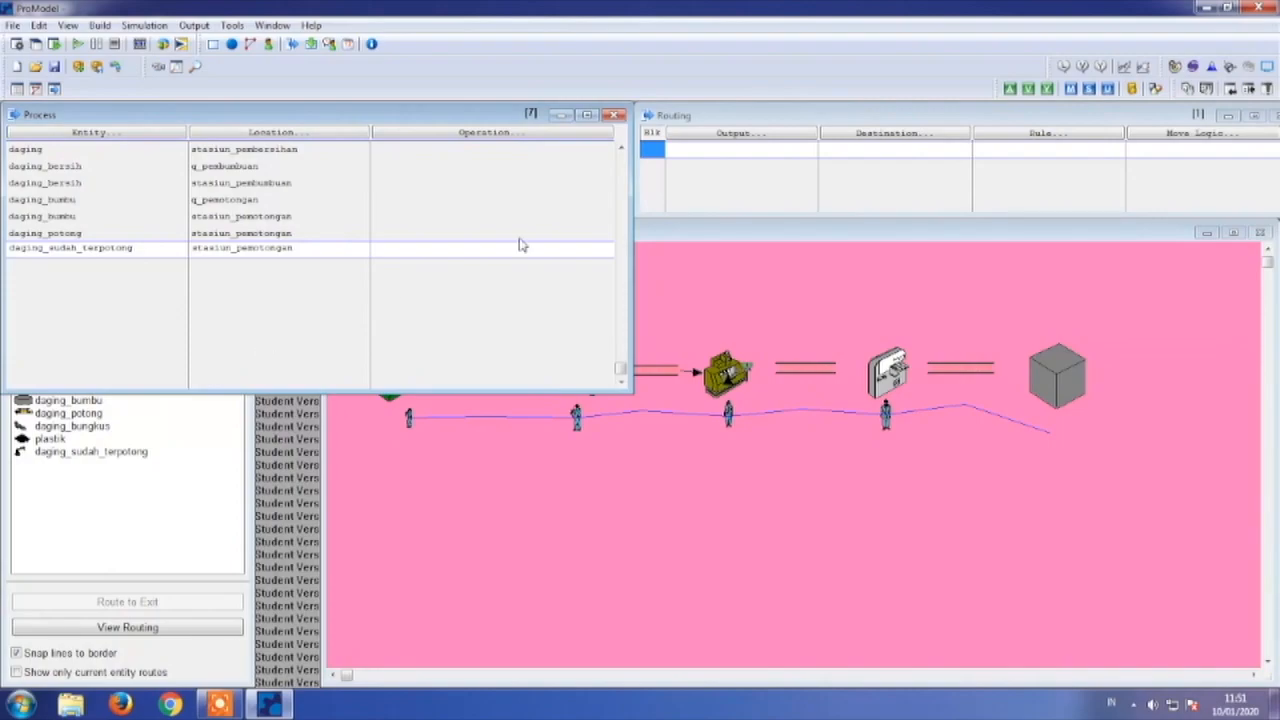
double_click(728, 146)
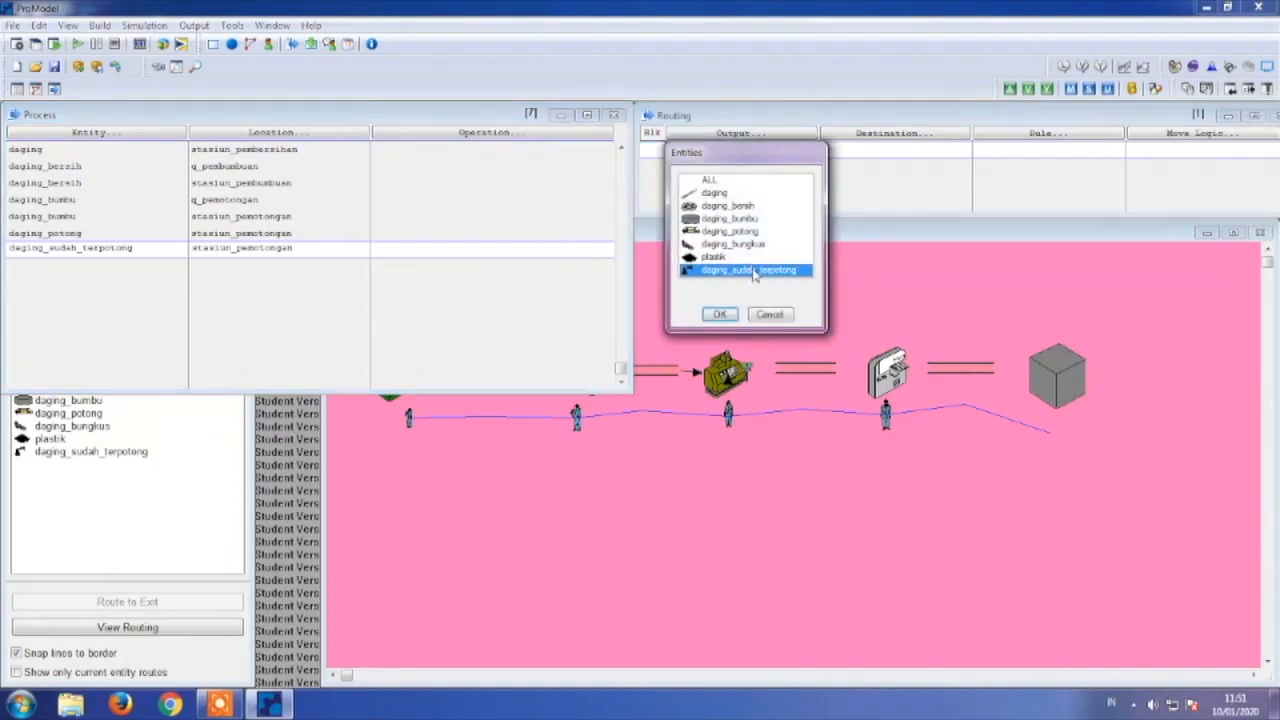
double_click(753, 270)
double_click(945, 146)
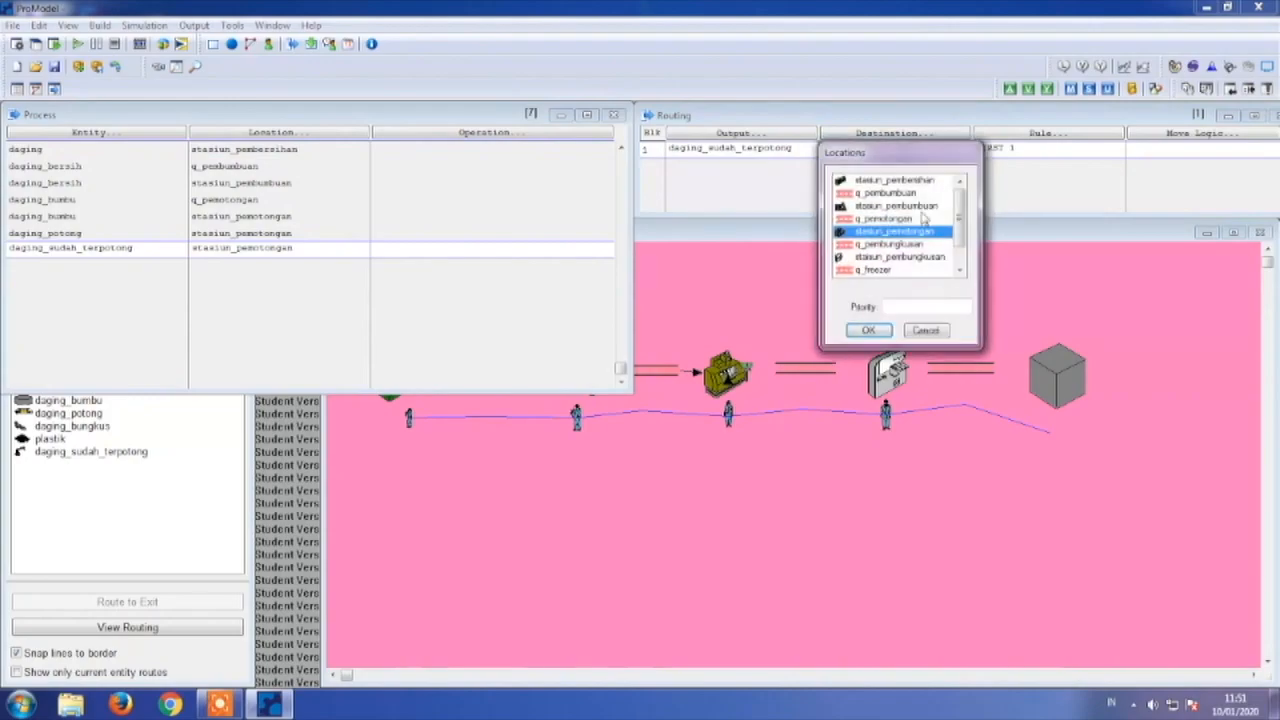
double_click(905, 245)
- Add a process record for daging_sudah_terpotong at q_pembungkusan, routed with output daging_sudah_terpotong to destination staisun_pembungkusan
left_click(66, 265)
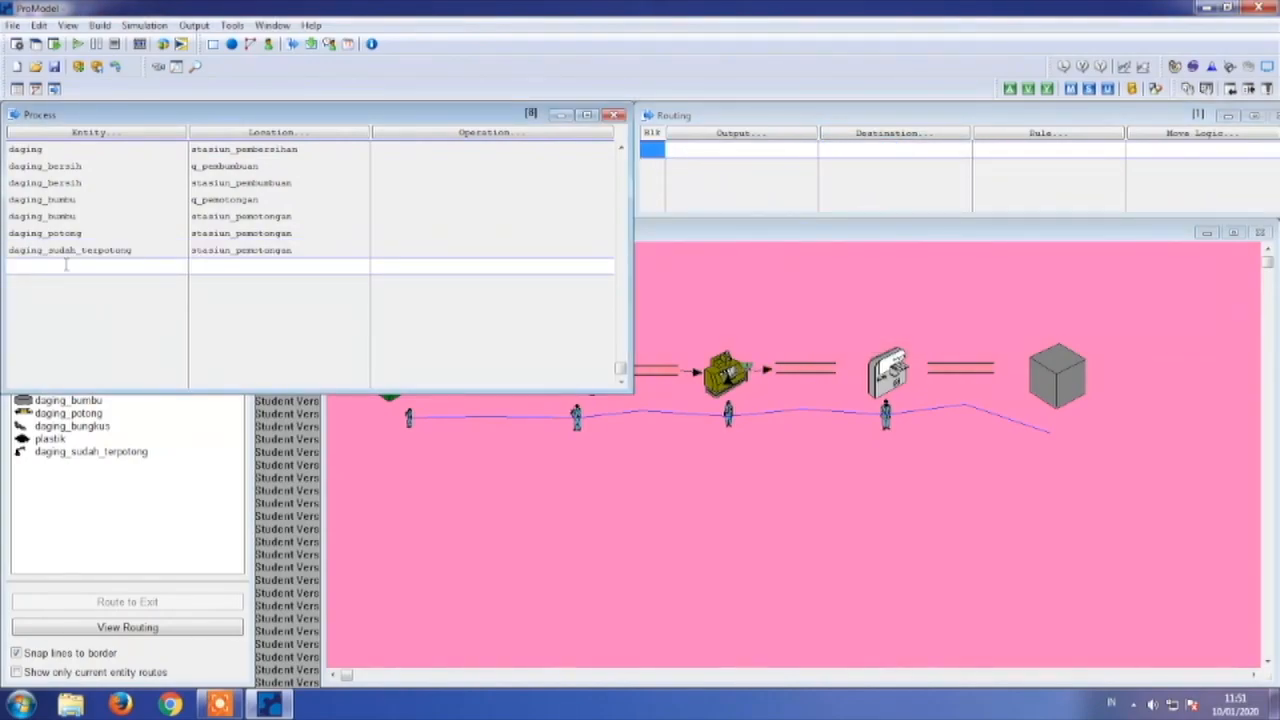
double_click(66, 265)
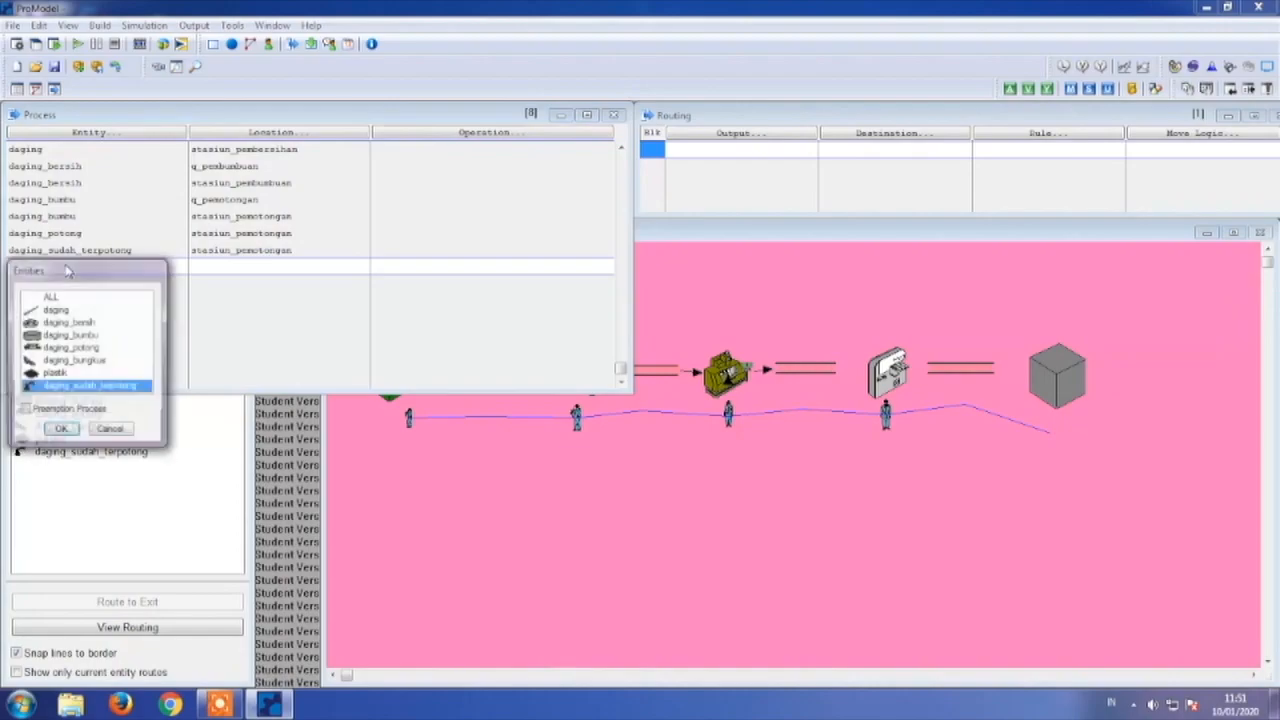
double_click(70, 389)
double_click(236, 270)
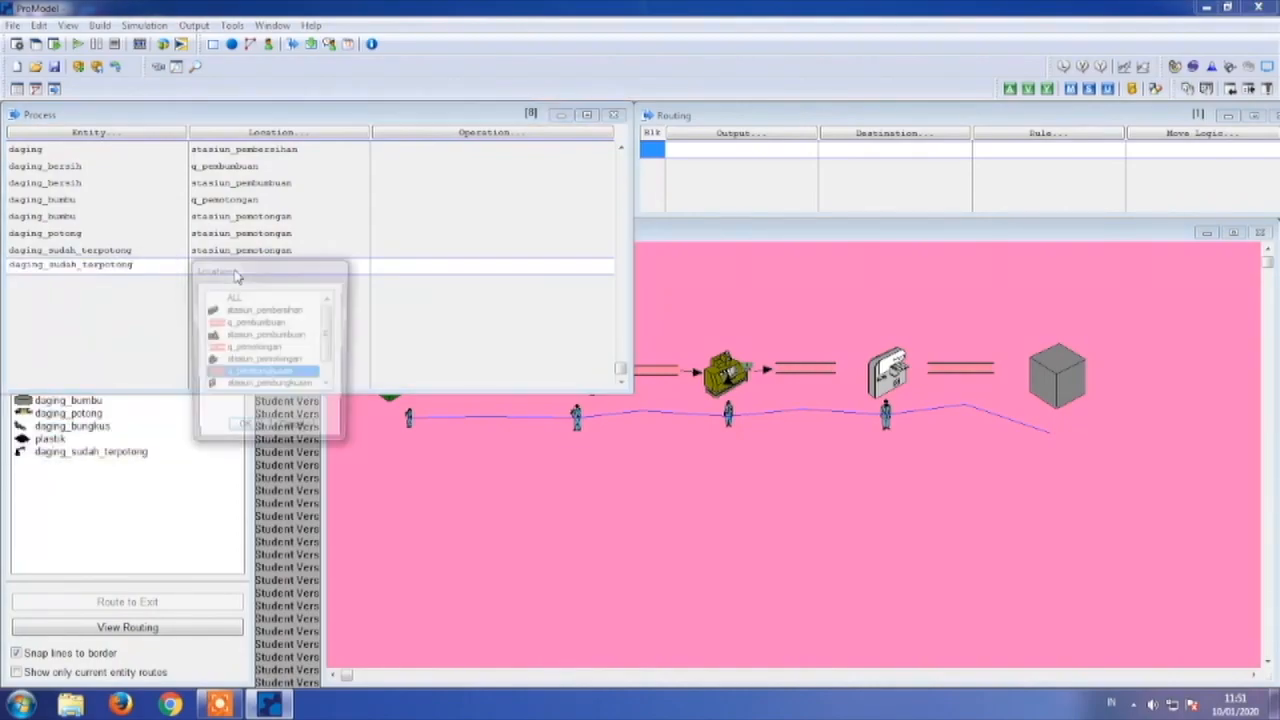
double_click(277, 373)
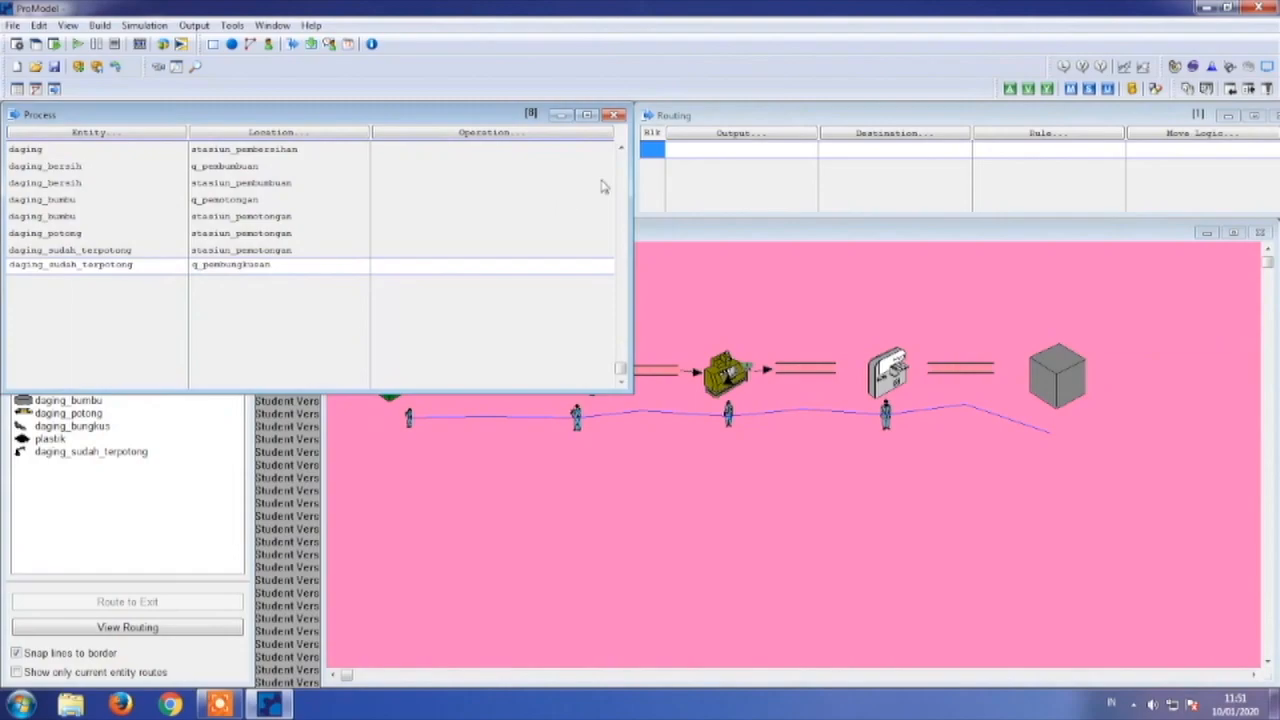
double_click(694, 153)
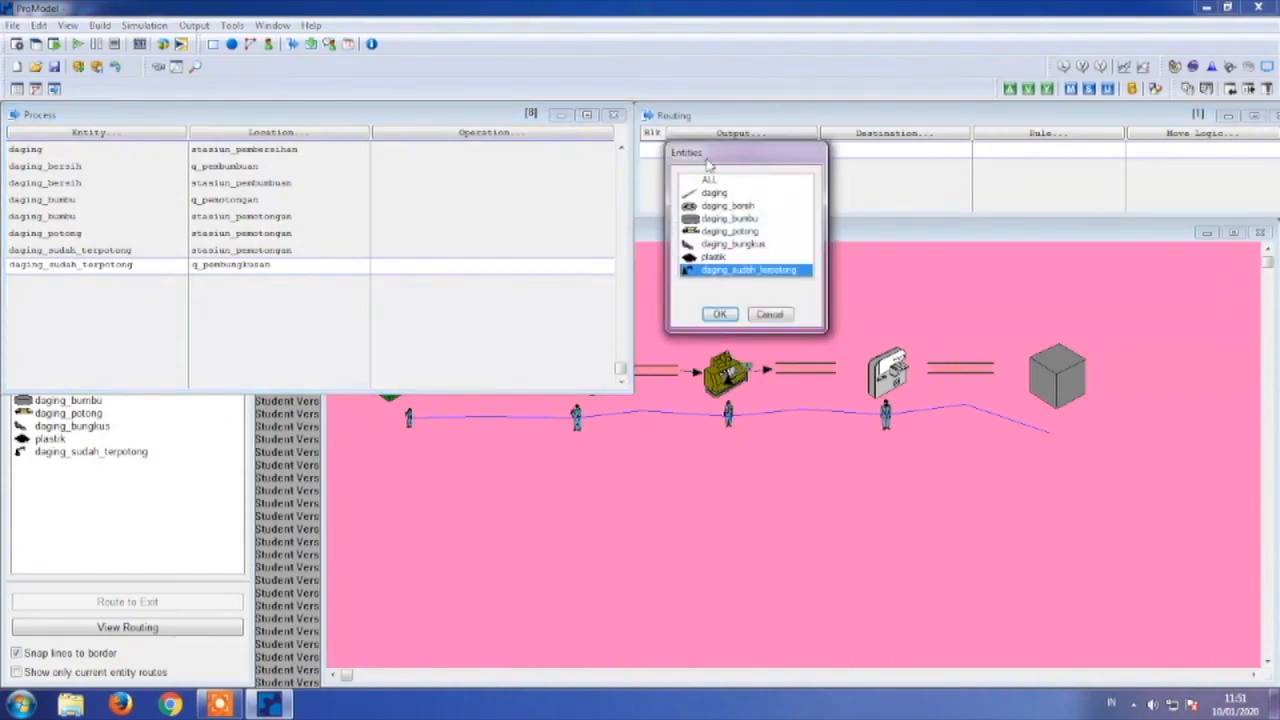
double_click(751, 271)
double_click(860, 150)
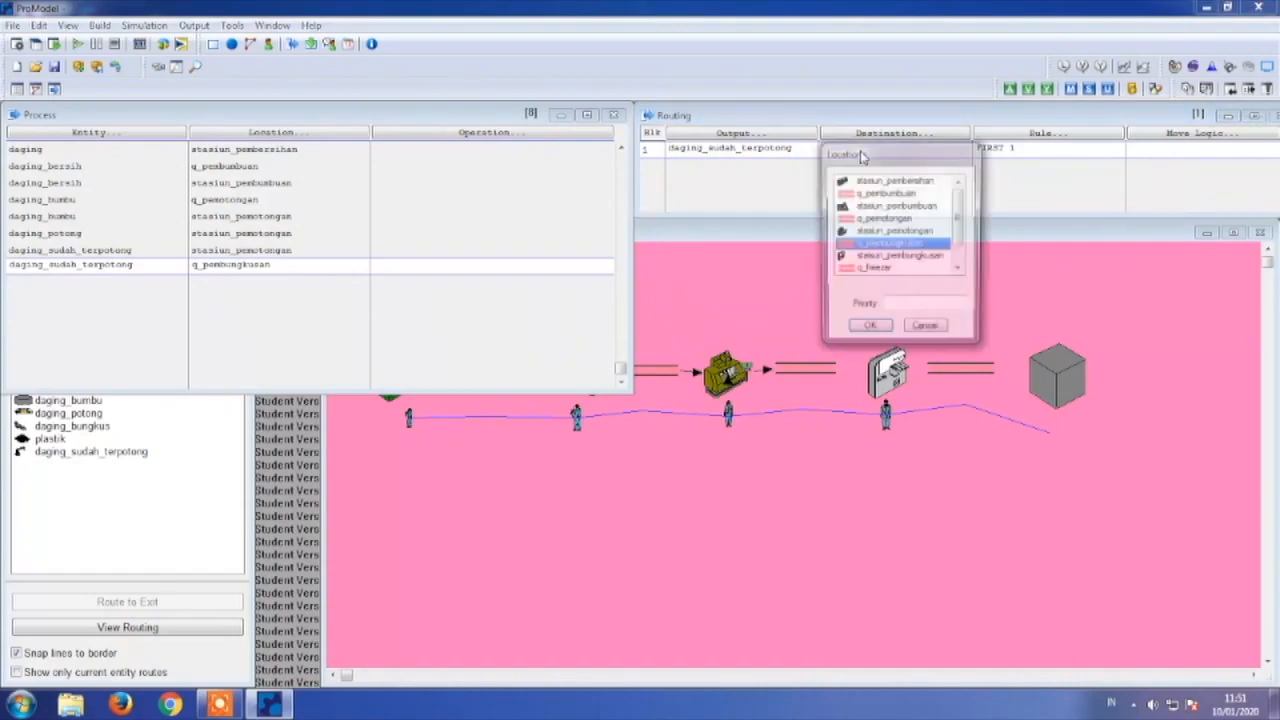
double_click(880, 252)
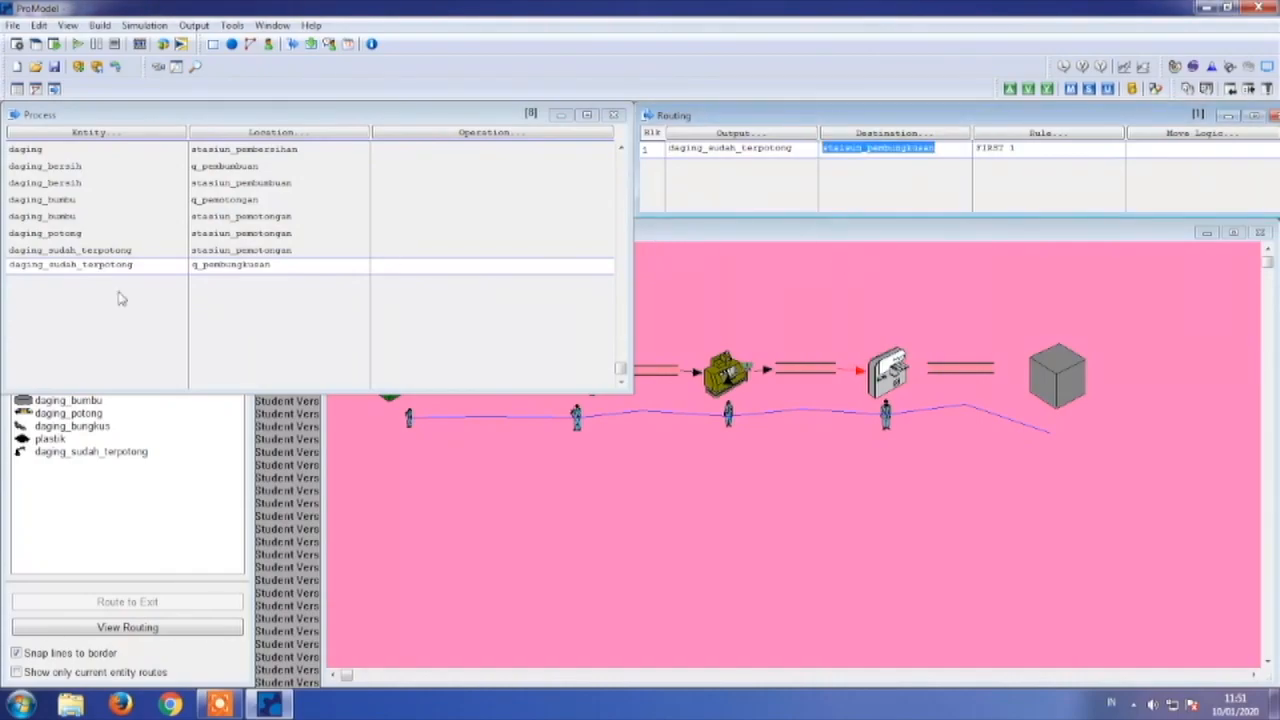
- Add a process record for plastik at q_pembungkusan, routed with output plastik to destination staisun_pembungkusan
left_click(24, 288)
double_click(24, 286)
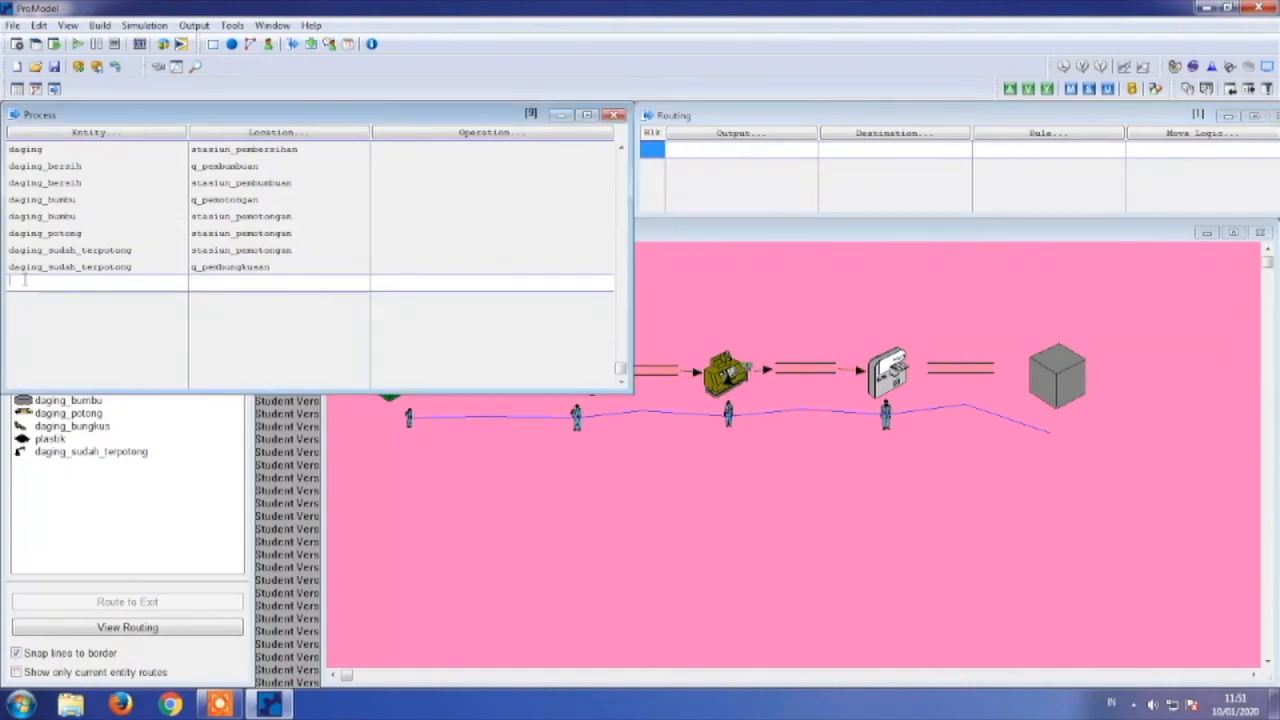
double_click(70, 392)
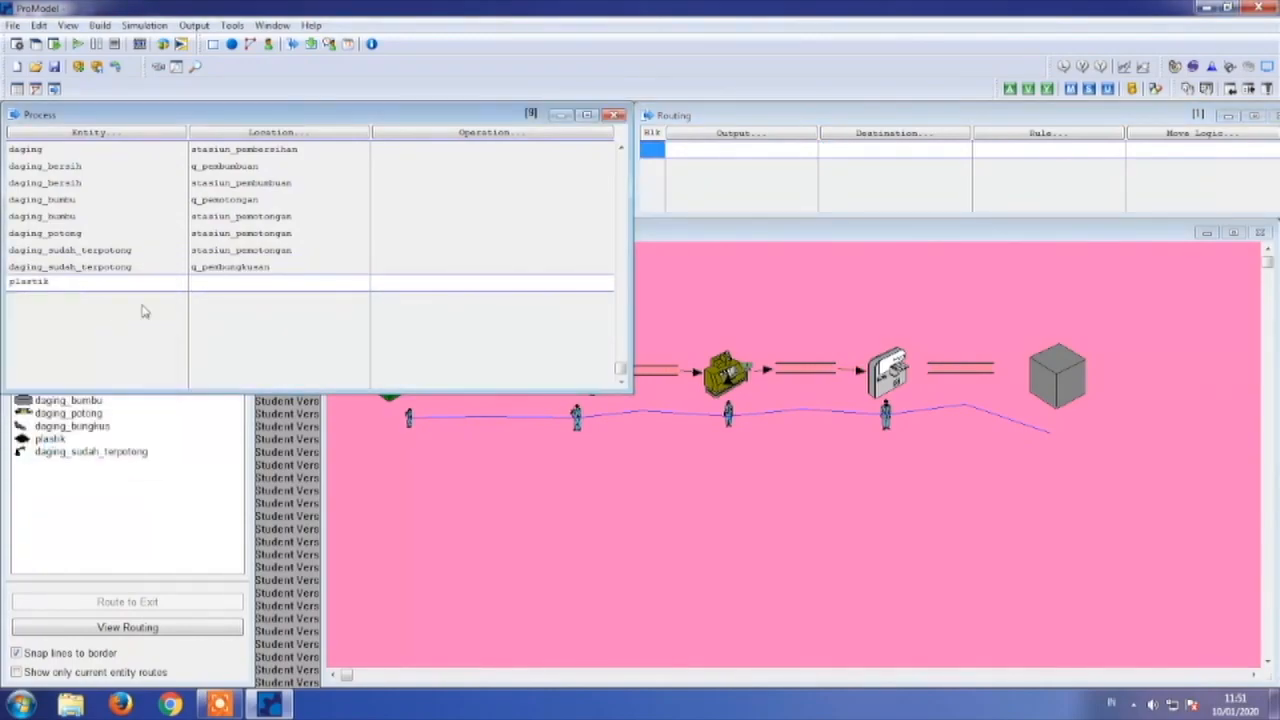
double_click(217, 282)
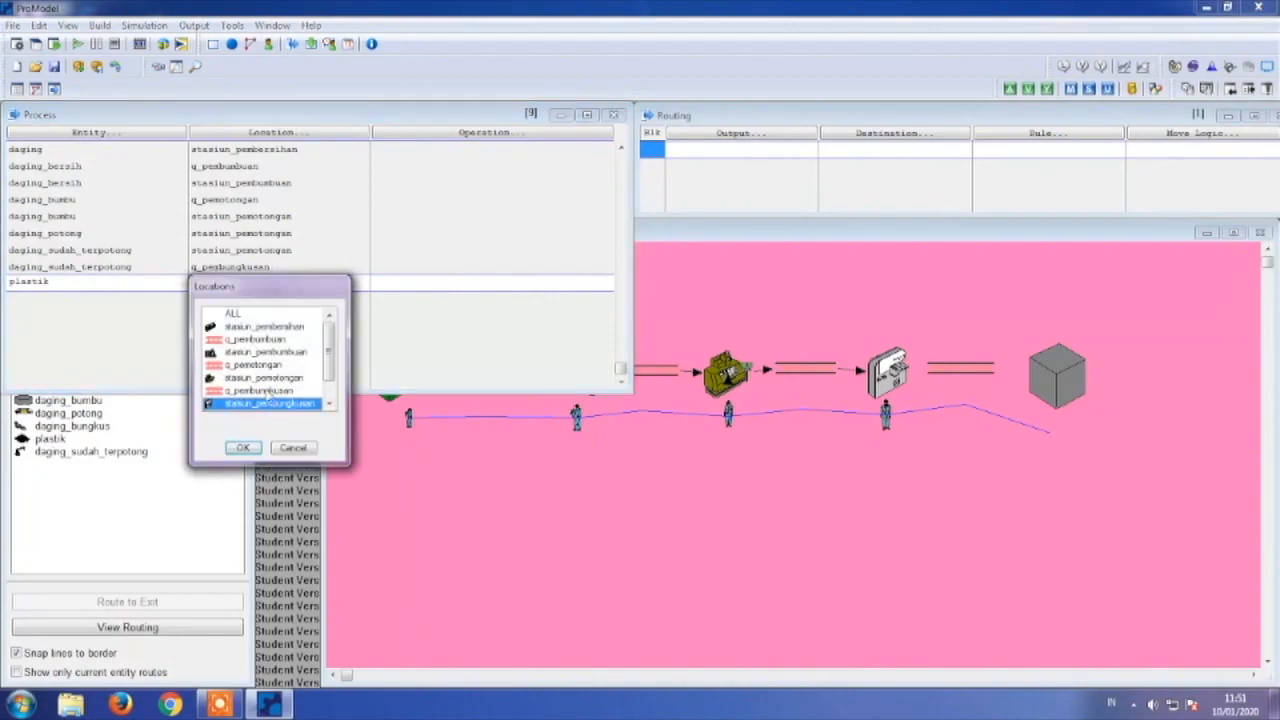
double_click(266, 390)
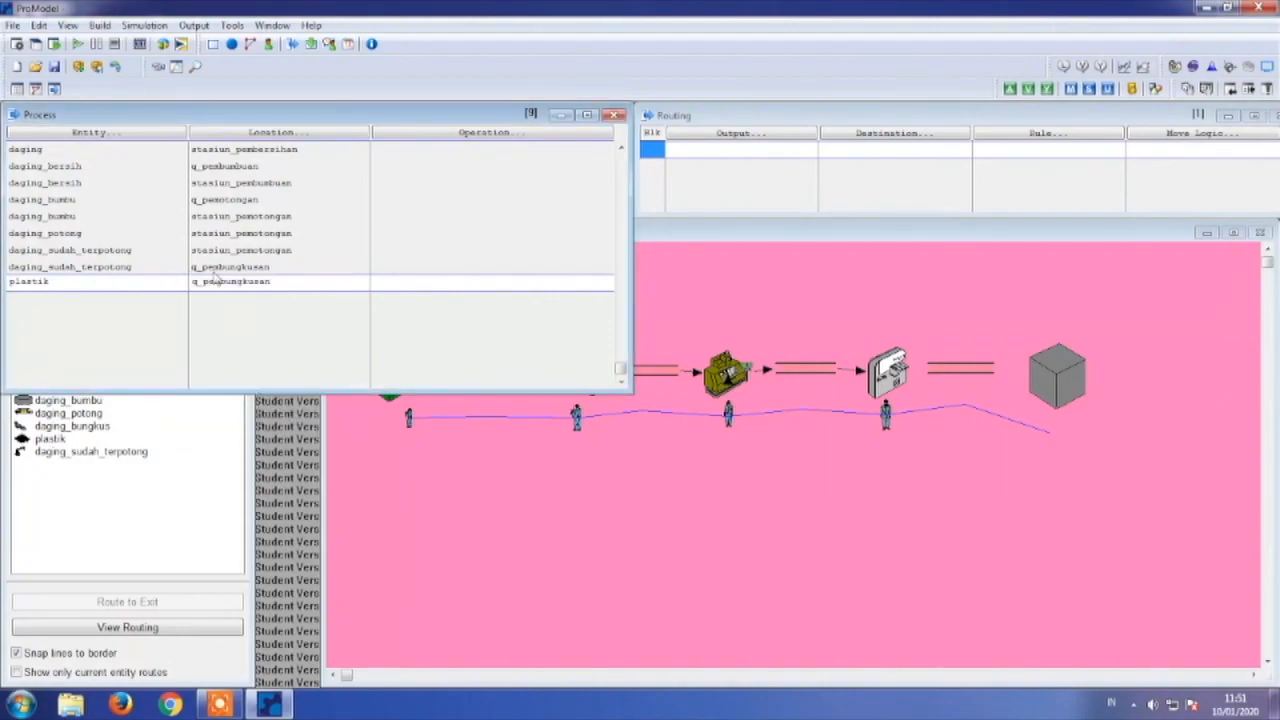
double_click(801, 151)
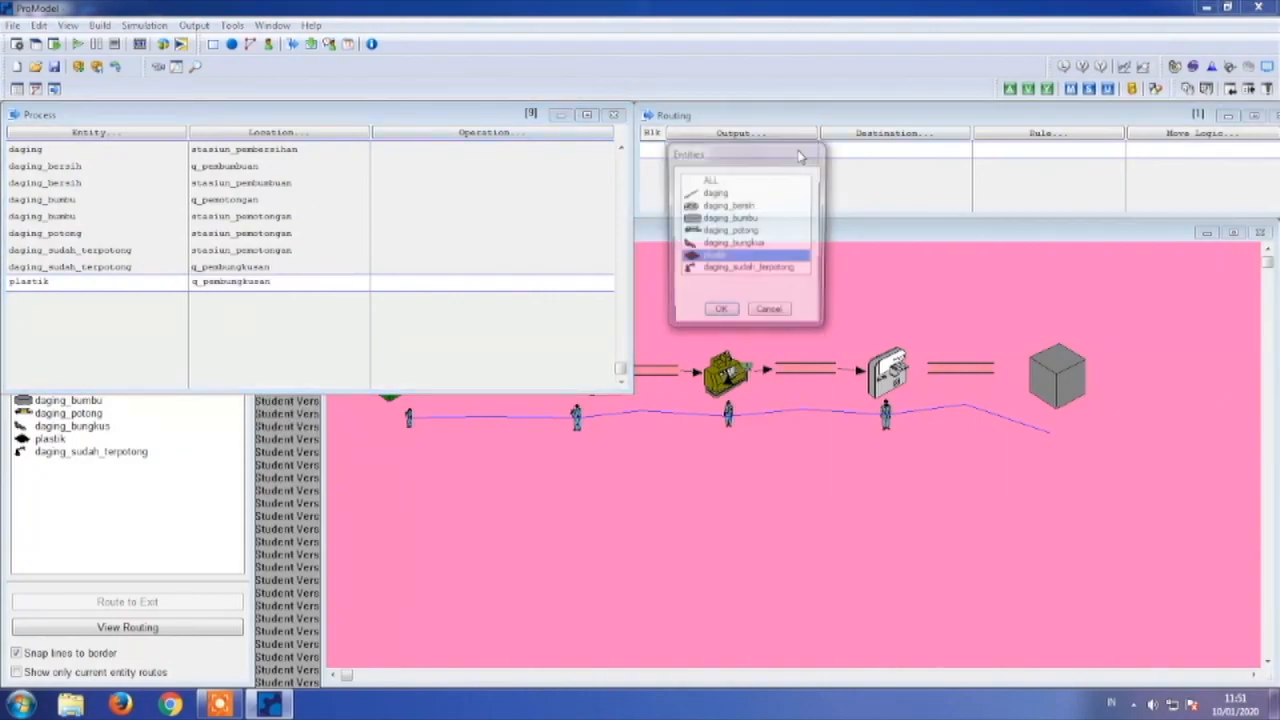
double_click(712, 257)
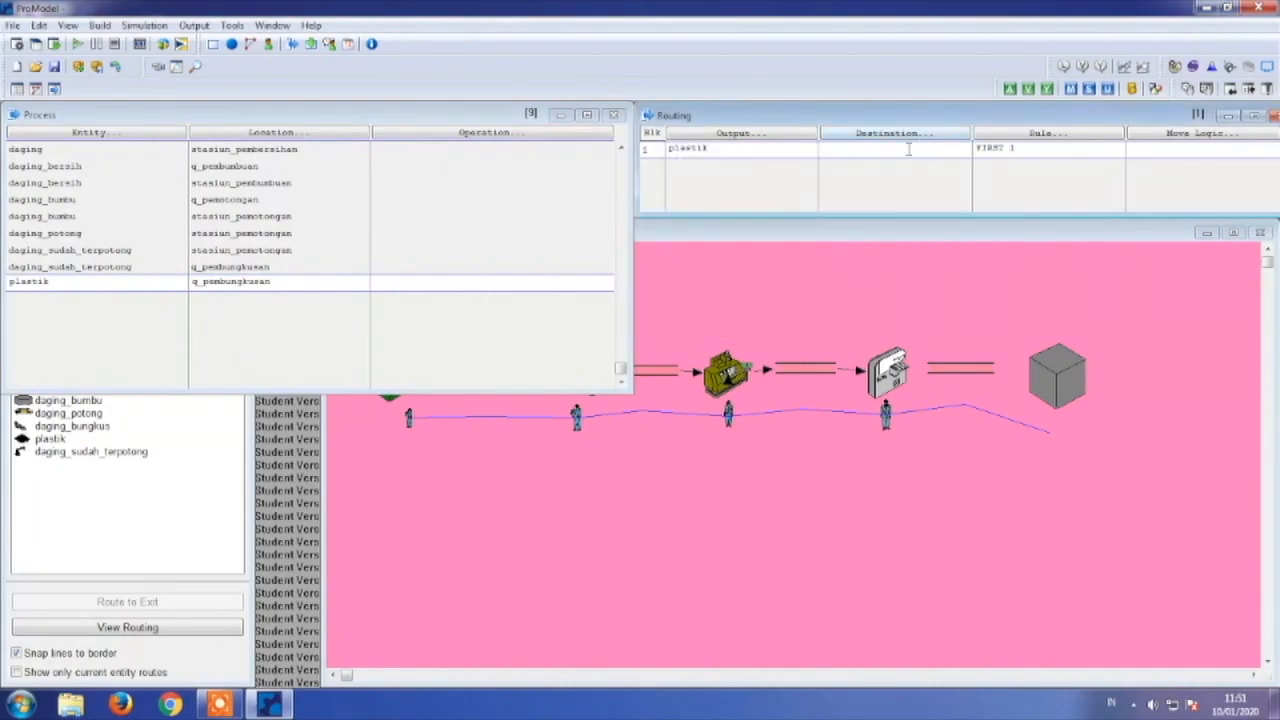
double_click(908, 150)
double_click(893, 257)
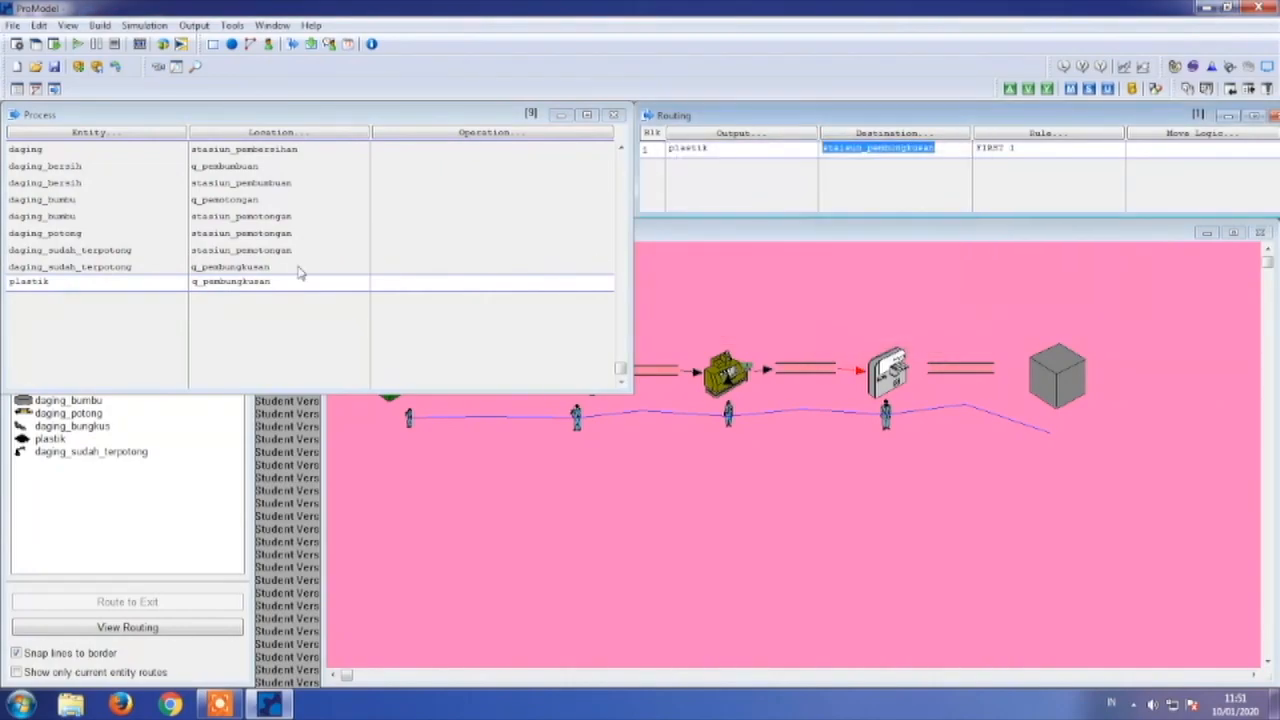
- Add a process record for daging_sudah_terpotong at staisun_pembungkusan, routed with output daging_bungkus to destination q_freezer
left_click(90, 300)
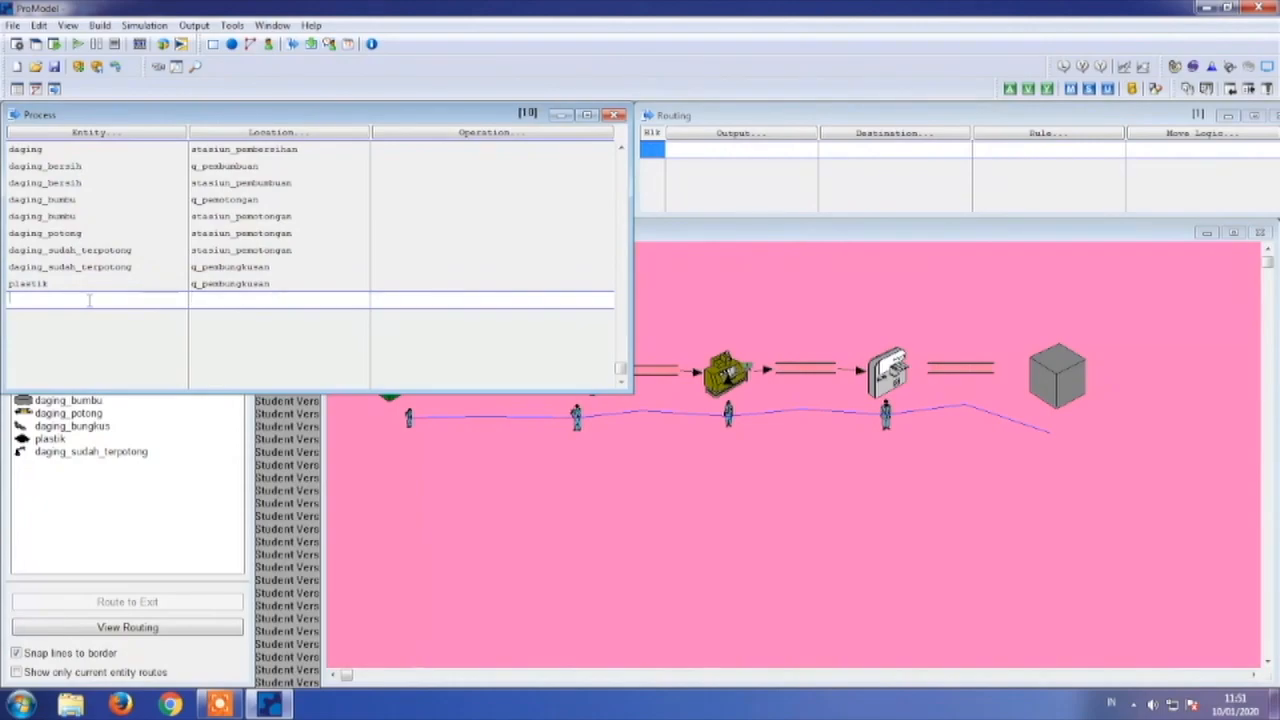
double_click(89, 299)
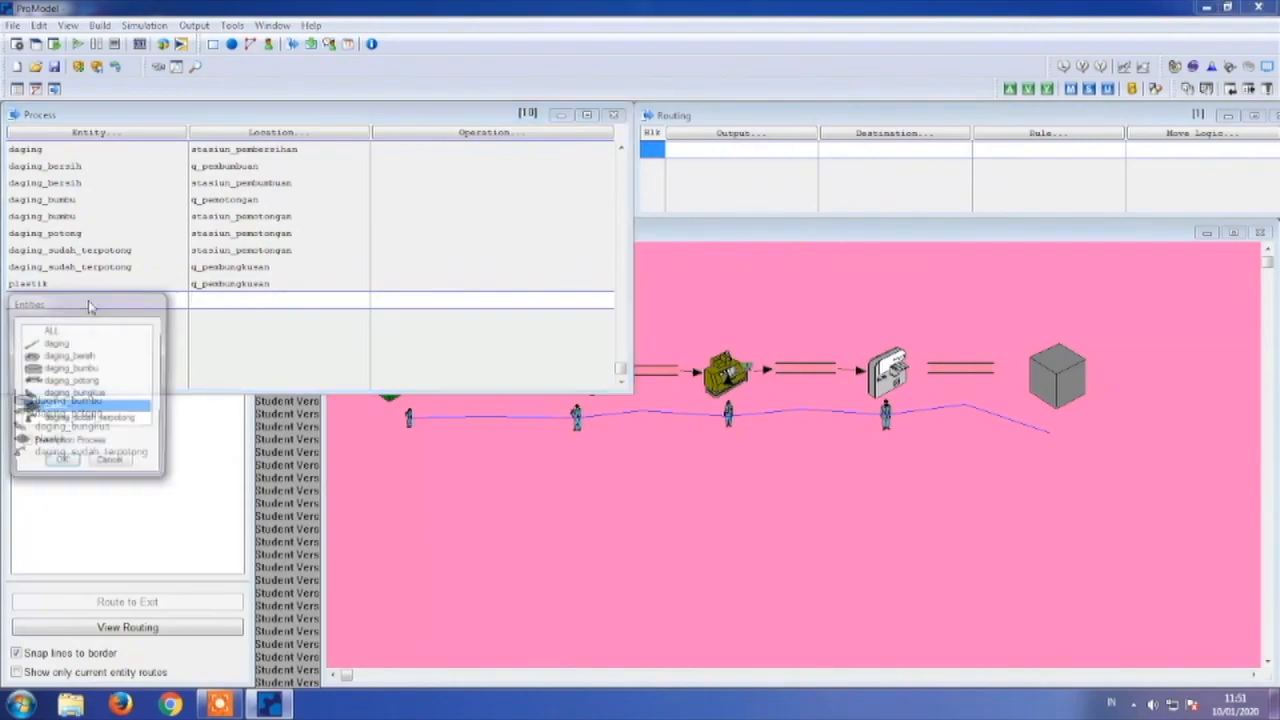
double_click(115, 420)
double_click(236, 298)
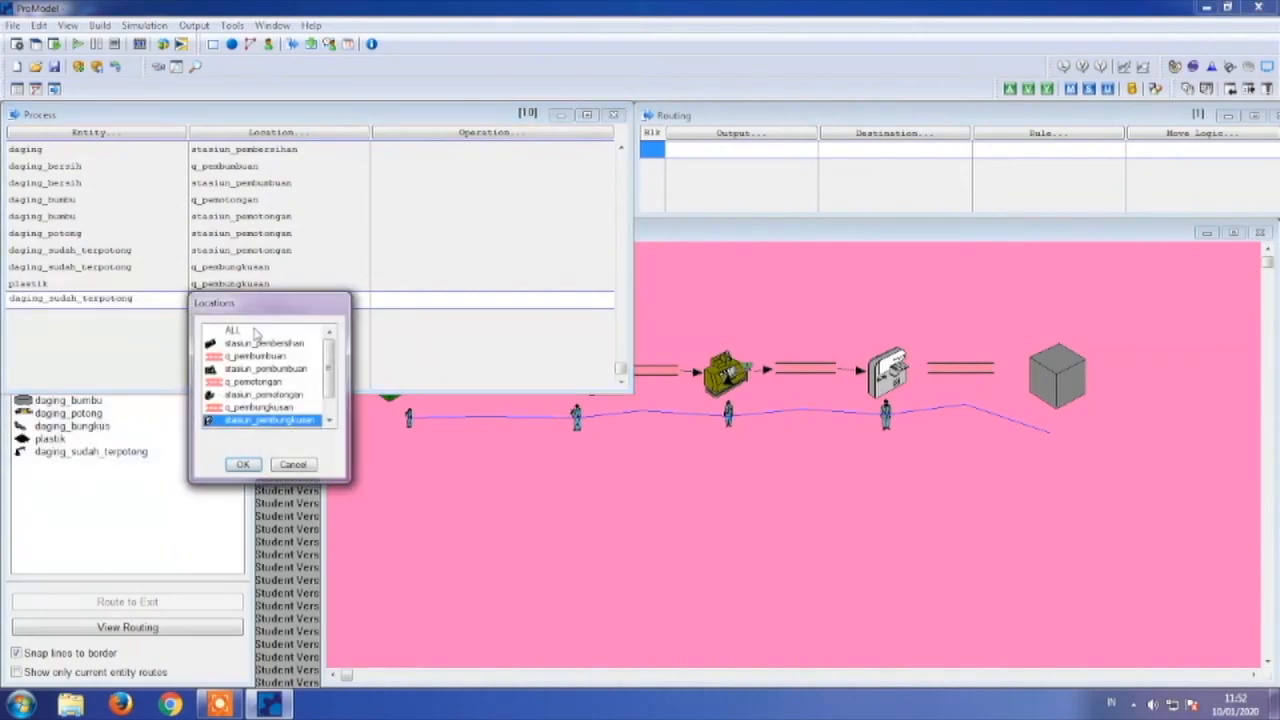
double_click(272, 421)
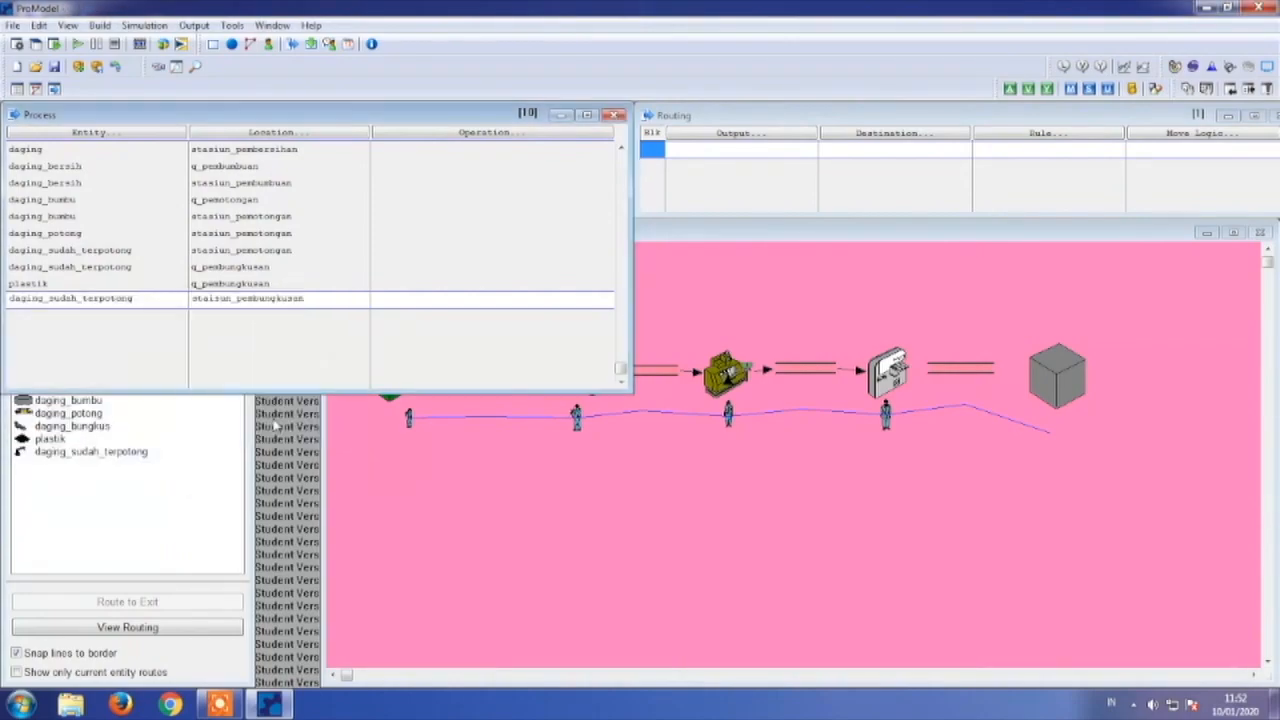
left_click(730, 150)
double_click(730, 150)
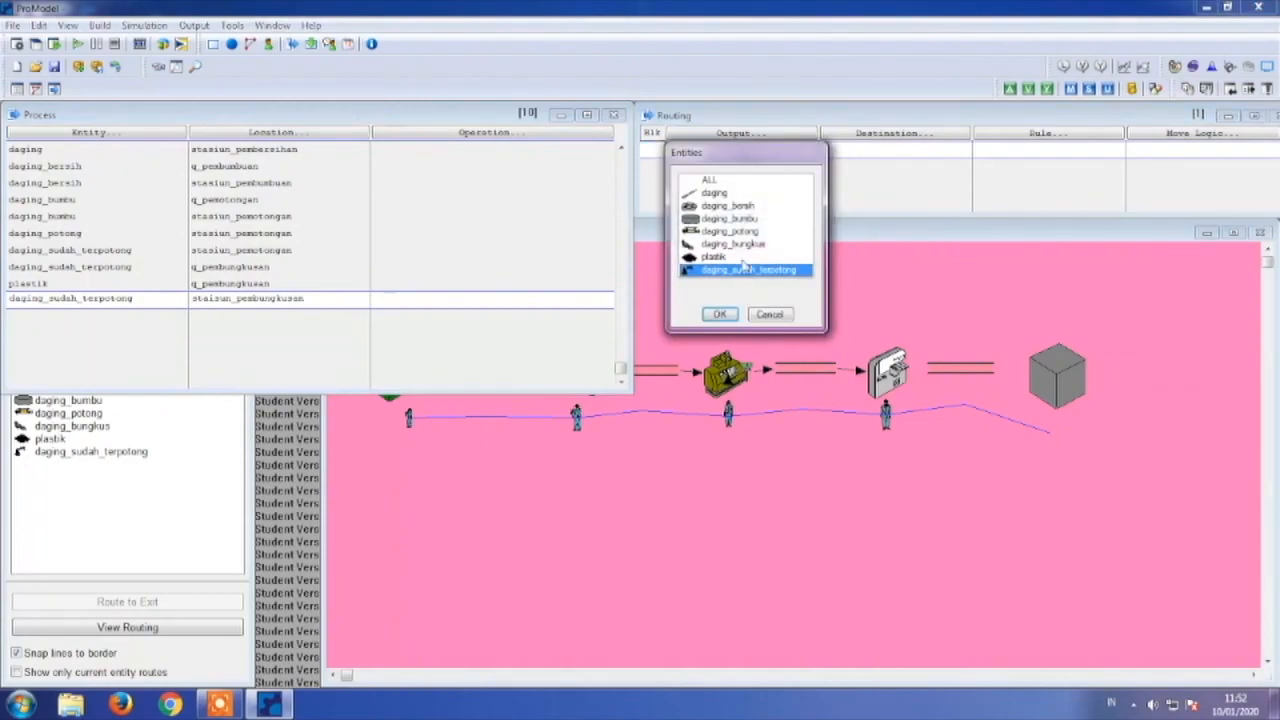
double_click(735, 246)
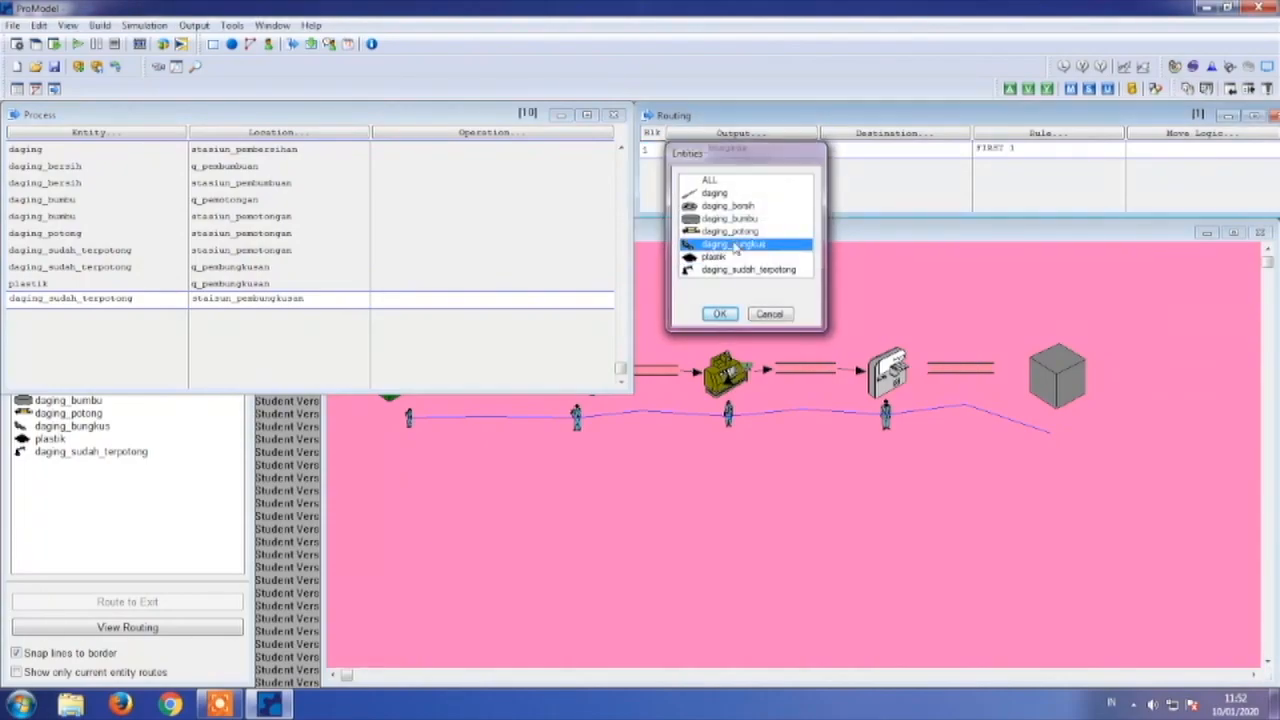
double_click(912, 152)
double_click(891, 272)
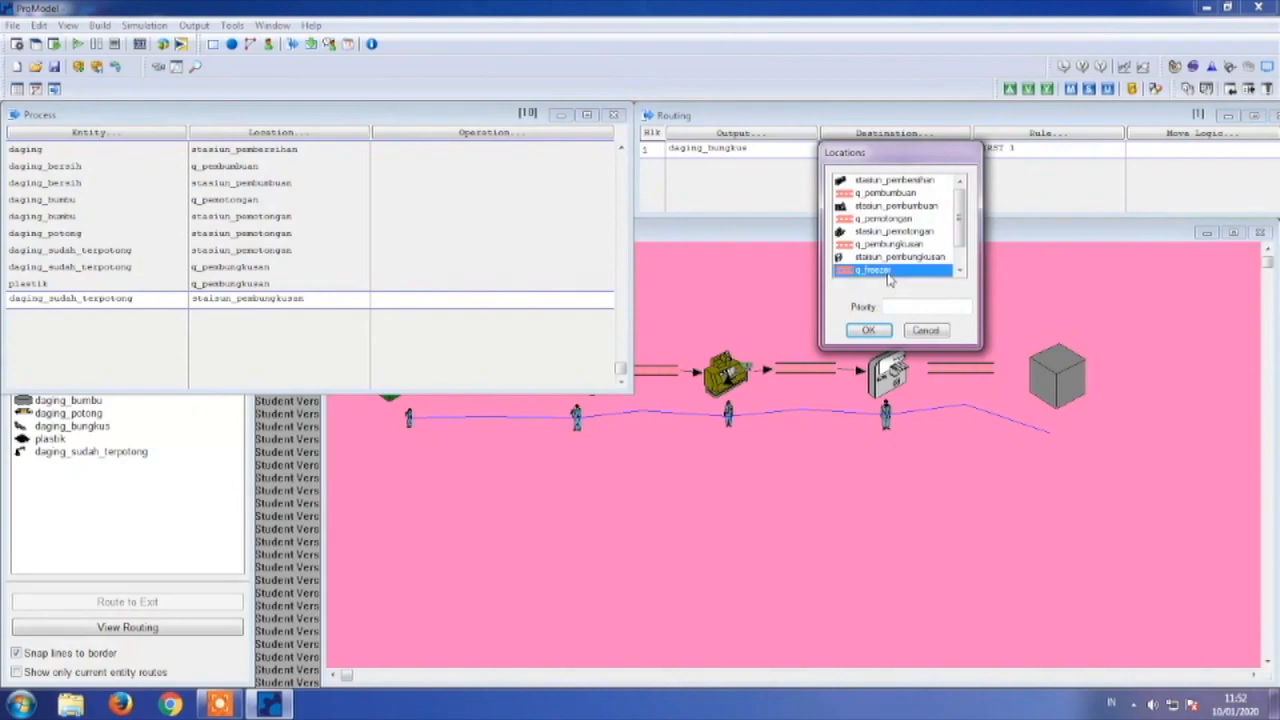
- Add a process record for daging_bungkus at q_freezer, routed with output daging_bungkus to destination freezer
left_click(90, 316)
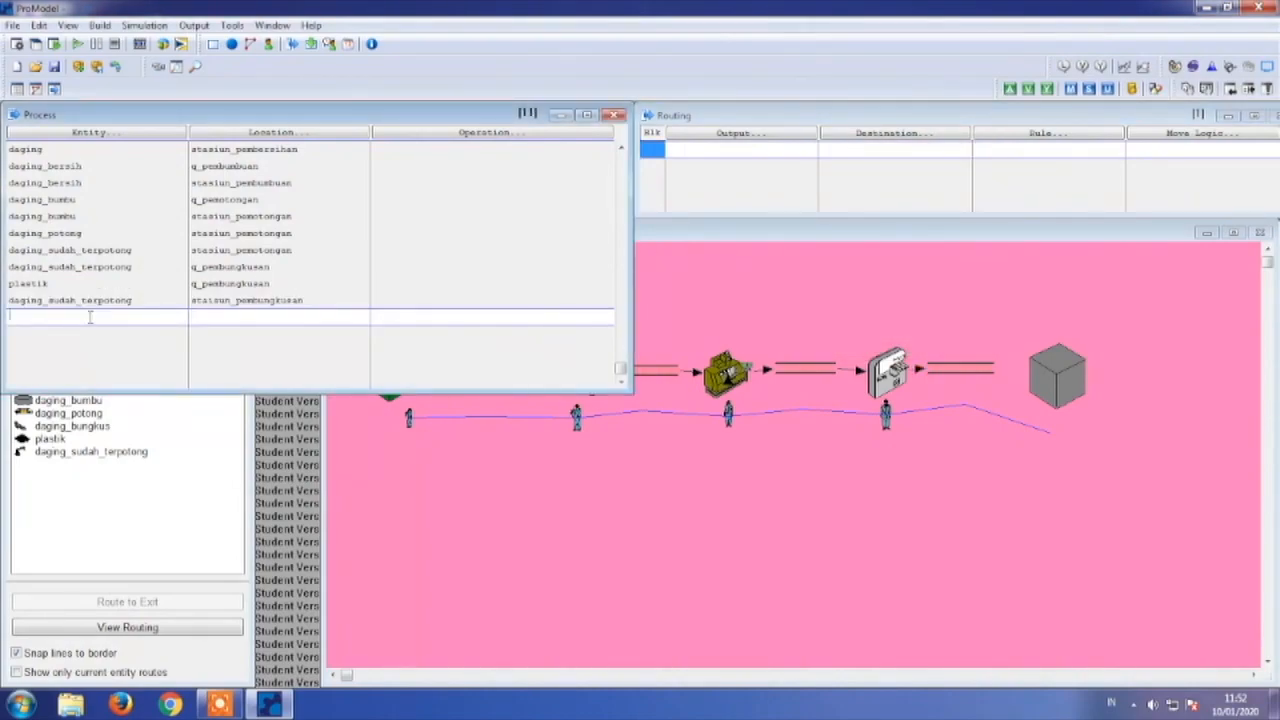
double_click(90, 316)
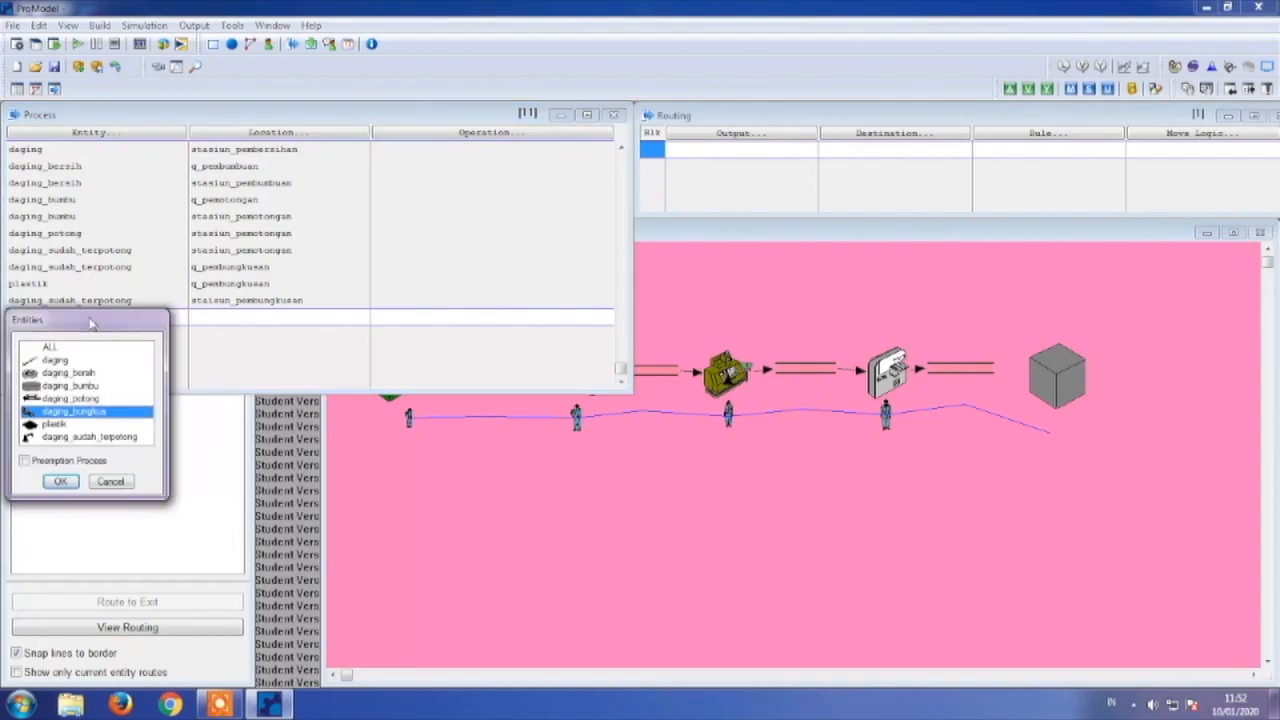
double_click(80, 410)
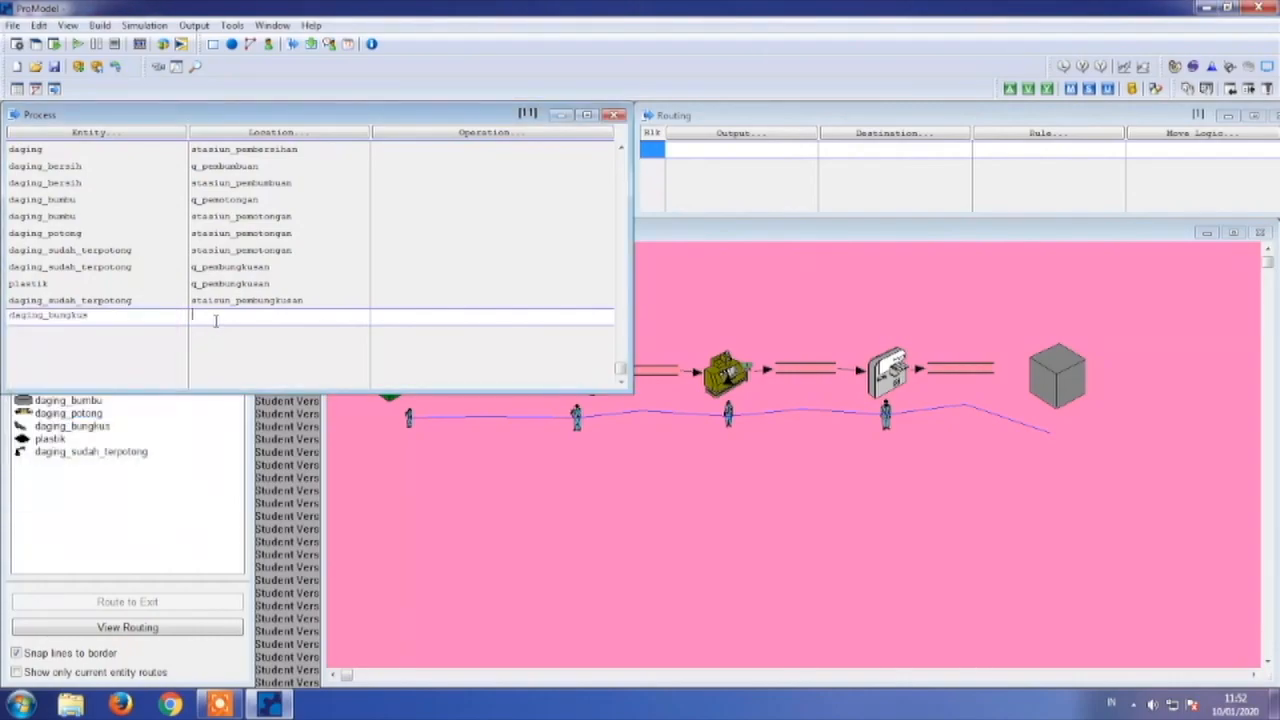
double_click(215, 320)
double_click(244, 436)
double_click(752, 154)
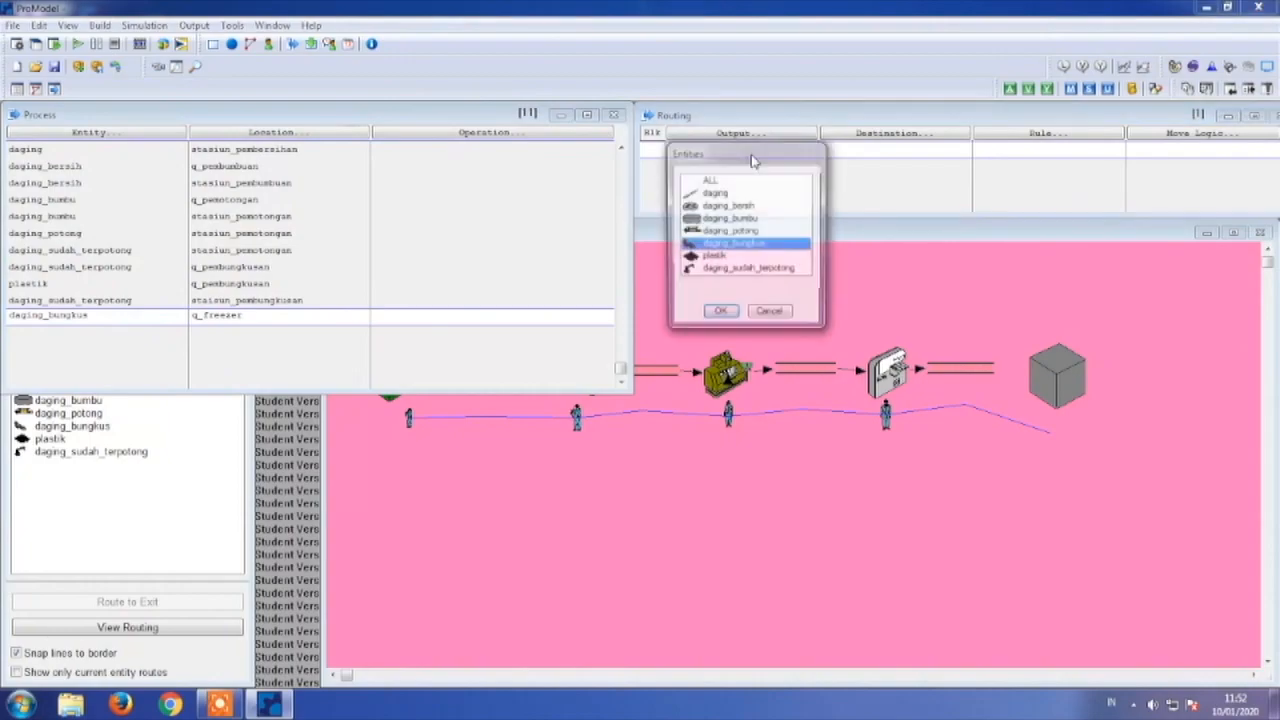
double_click(748, 244)
left_click(880, 147)
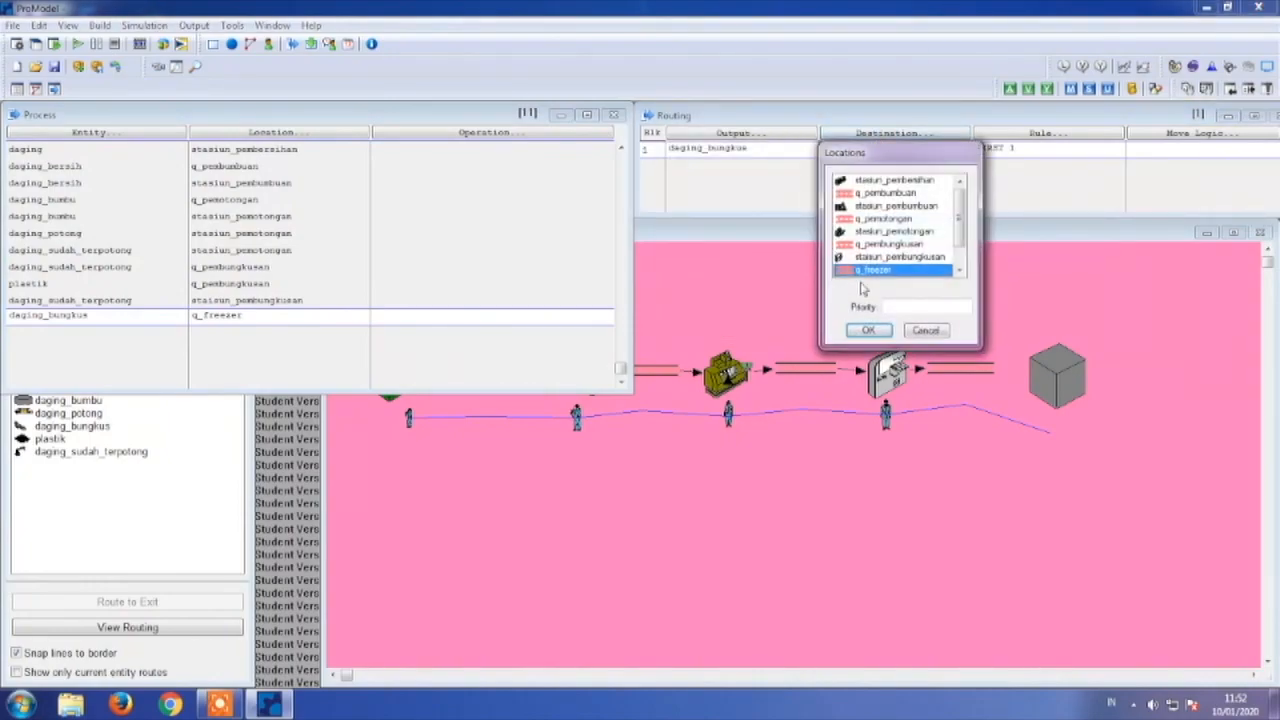
scroll(874, 258, "down", 1)
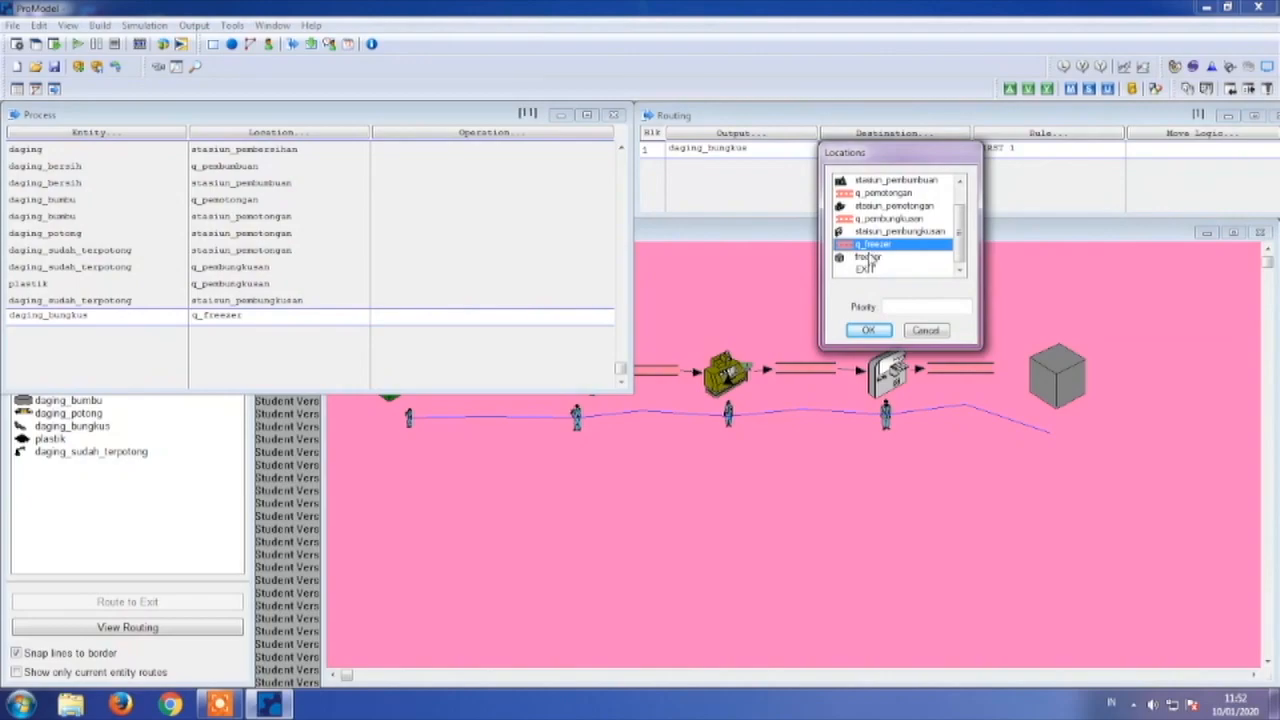
double_click(872, 258)
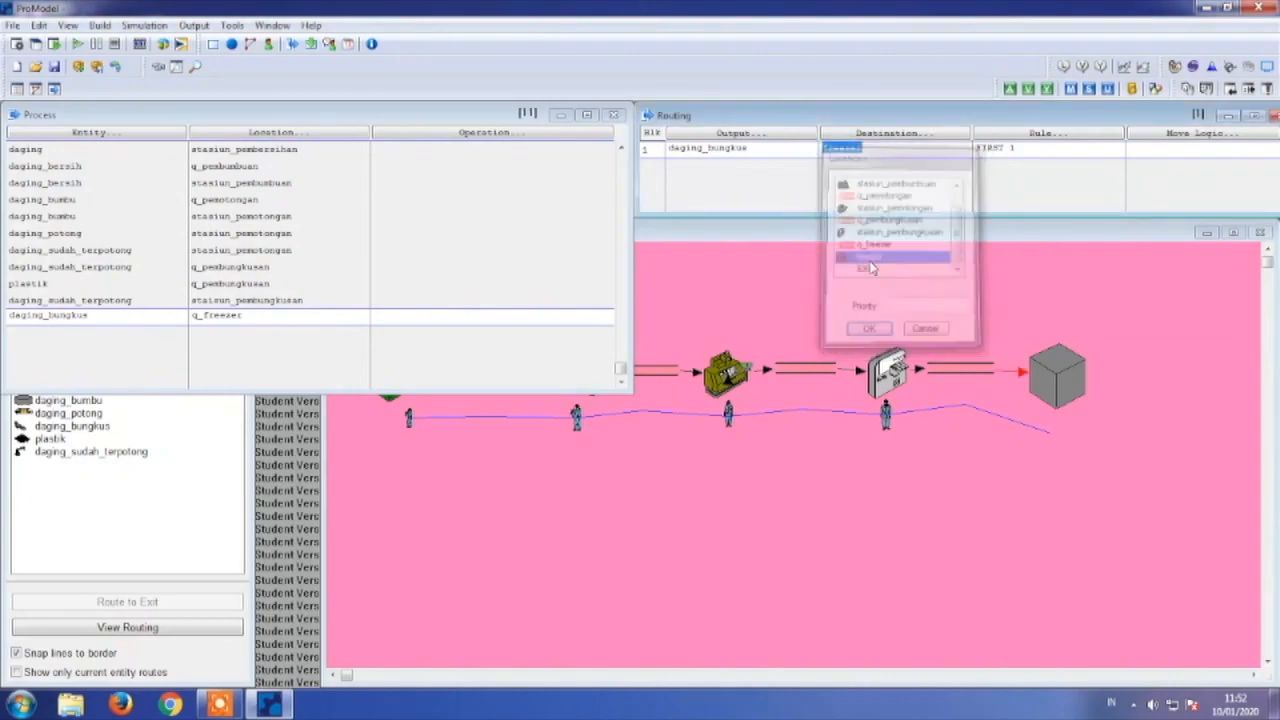
- Add a process record for daging_bungkus at freezer, routed with output daging_bungkus to destination EXIT
left_click(97, 331)
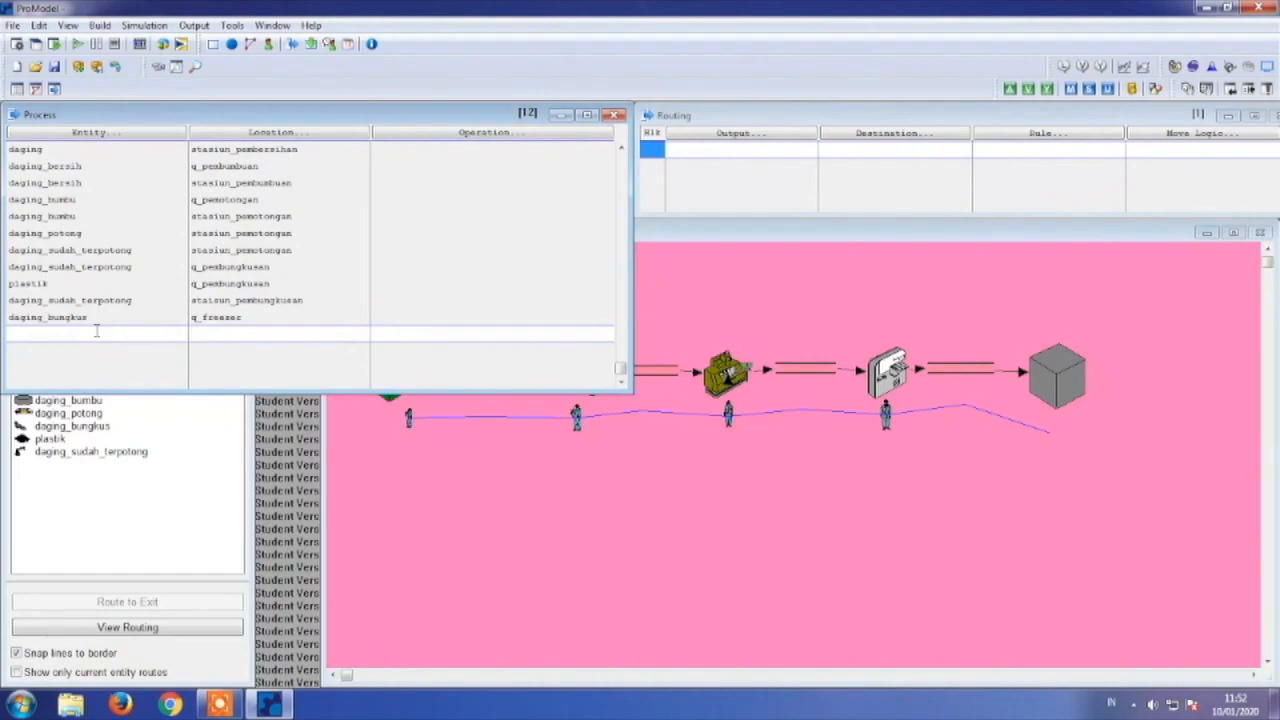
double_click(97, 331)
double_click(113, 432)
double_click(237, 337)
scroll(223, 440, "down", 2)
double_click(223, 451)
double_click(716, 146)
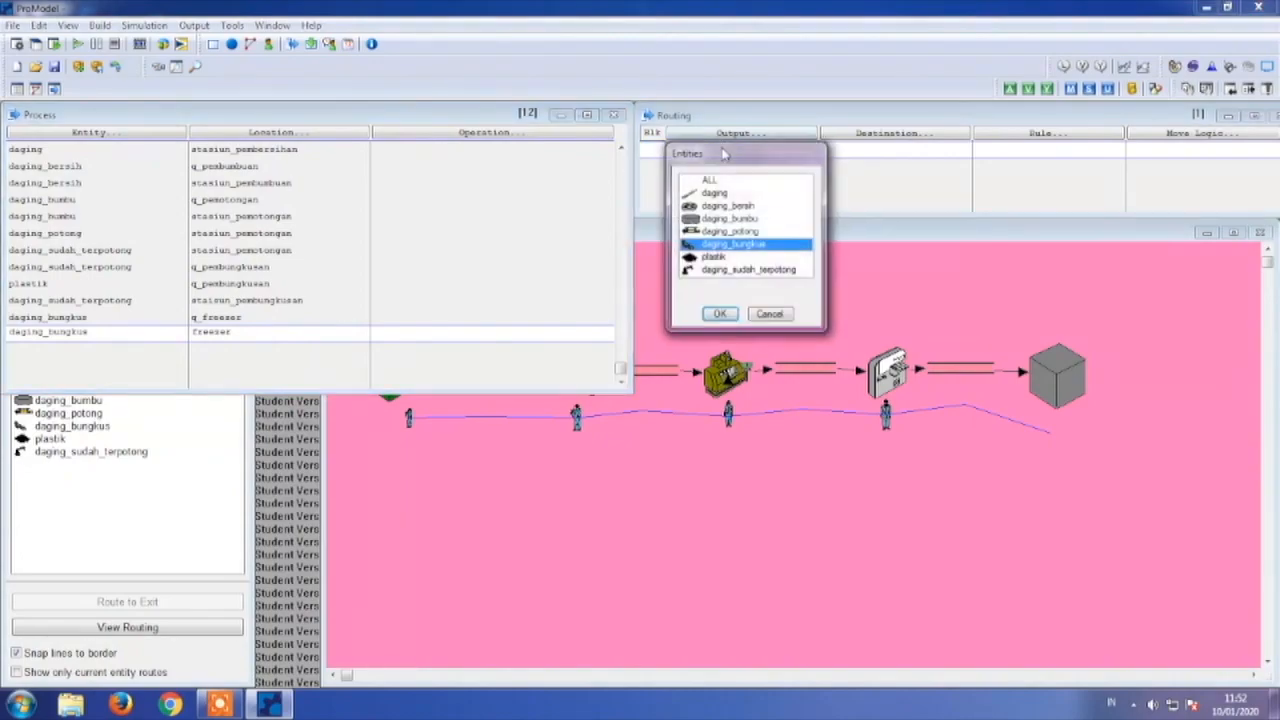
double_click(757, 247)
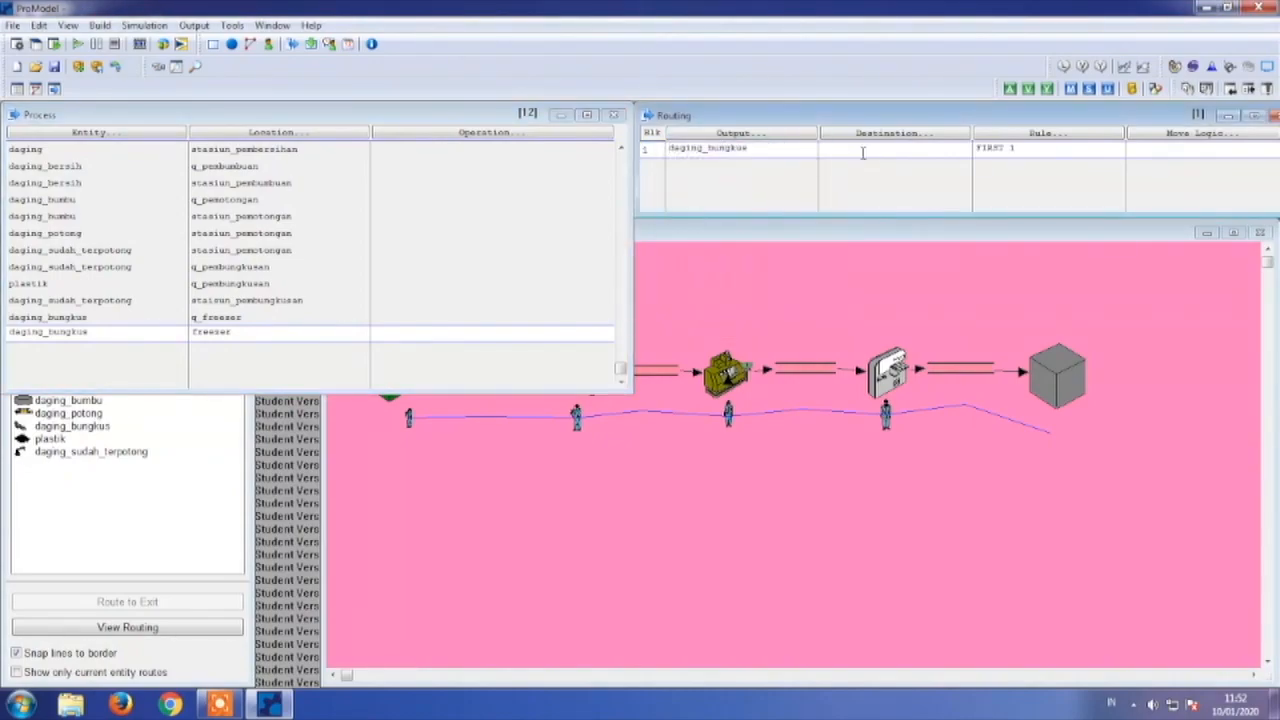
double_click(866, 150)
scroll(885, 250, "down", 2)
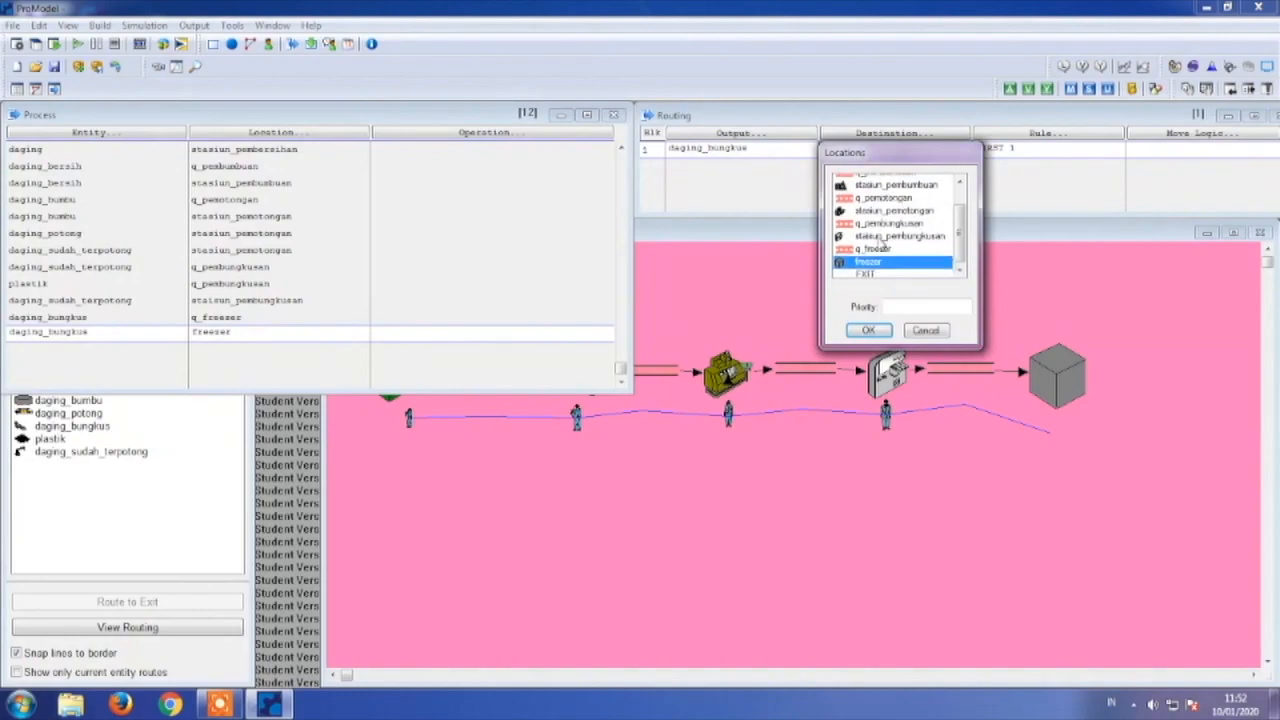
double_click(866, 273)
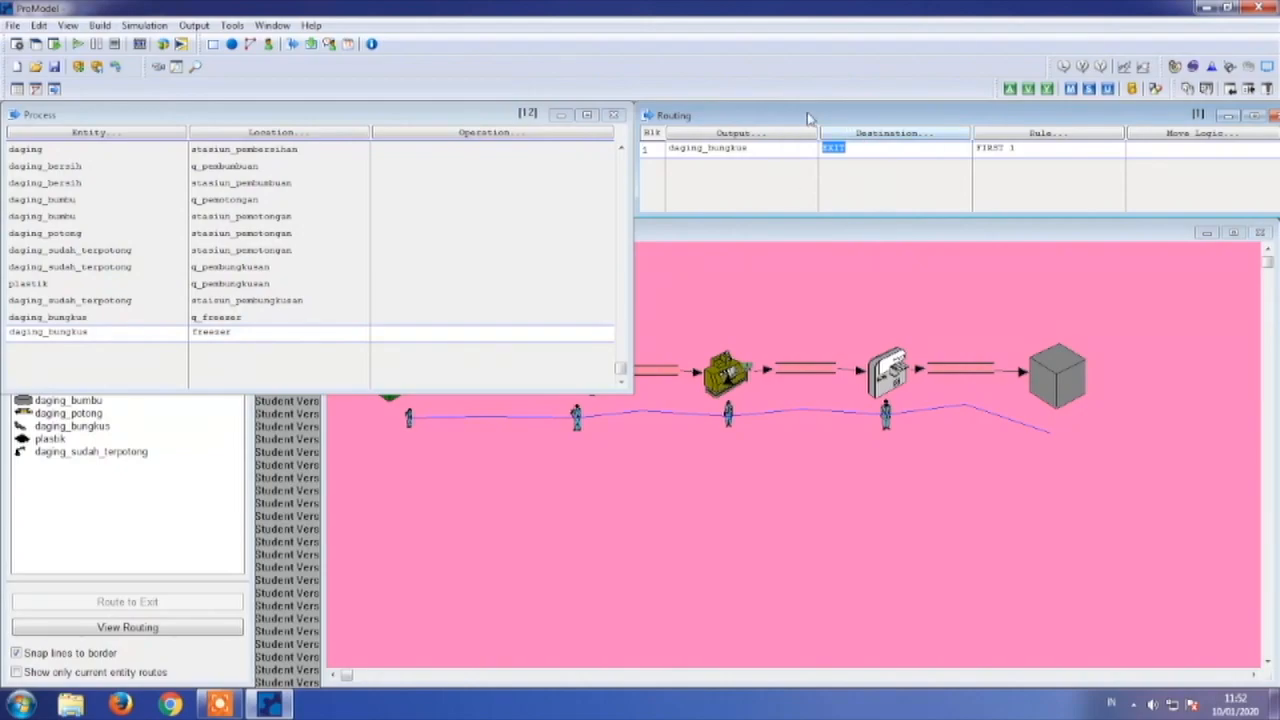
- Set the operation logic for daging at stasiun_pembersihan to "Use op_pembersihan For N(1,0.3) min"
left_click(278, 148)
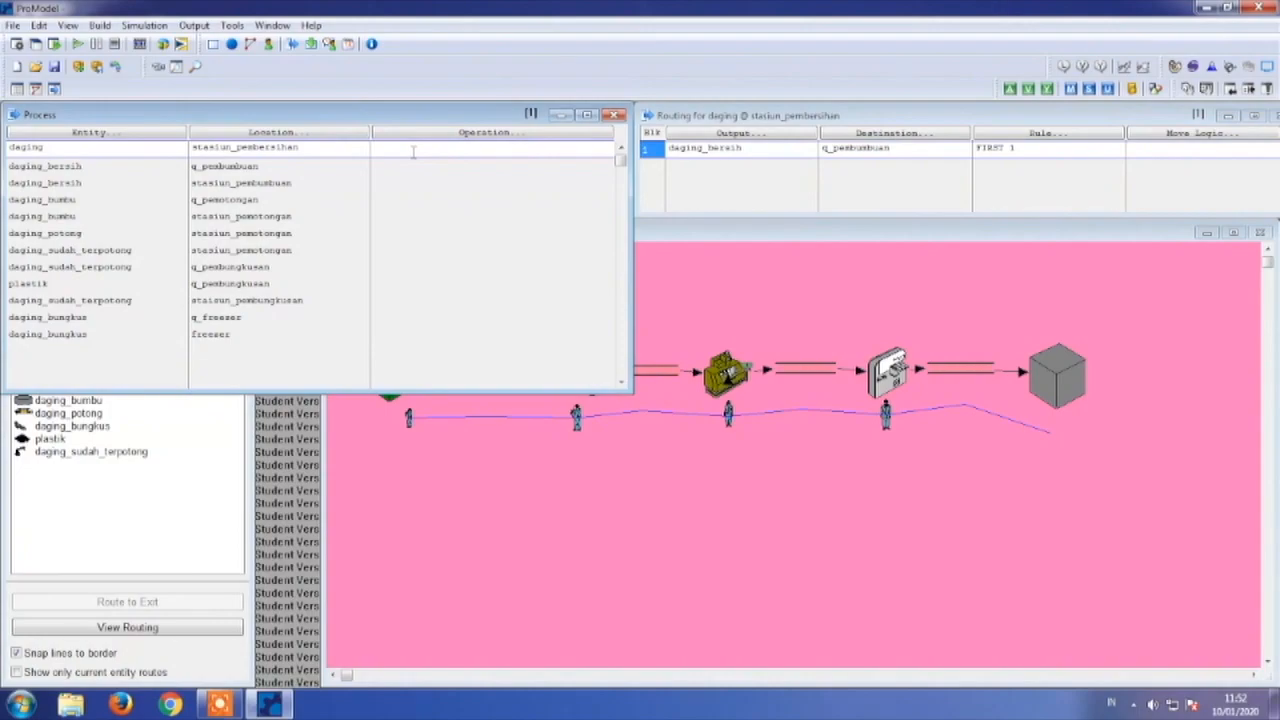
left_click(412, 150)
type("use")
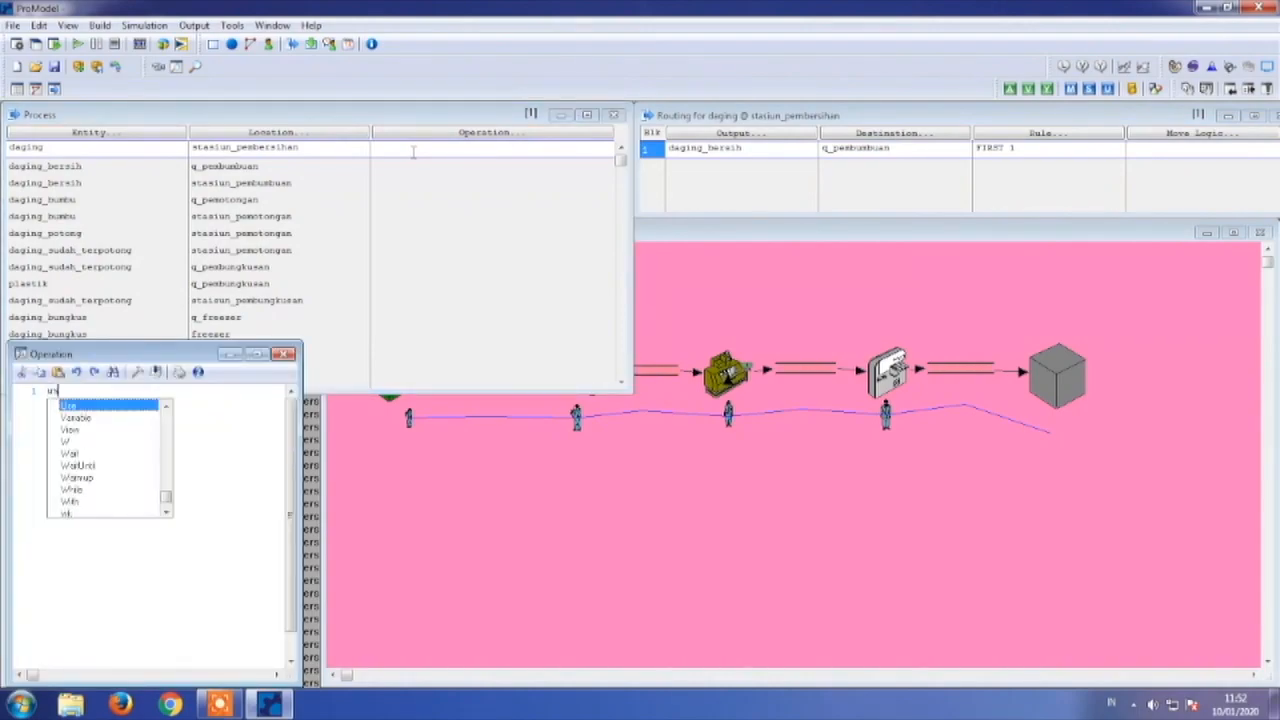
double_click(97, 408)
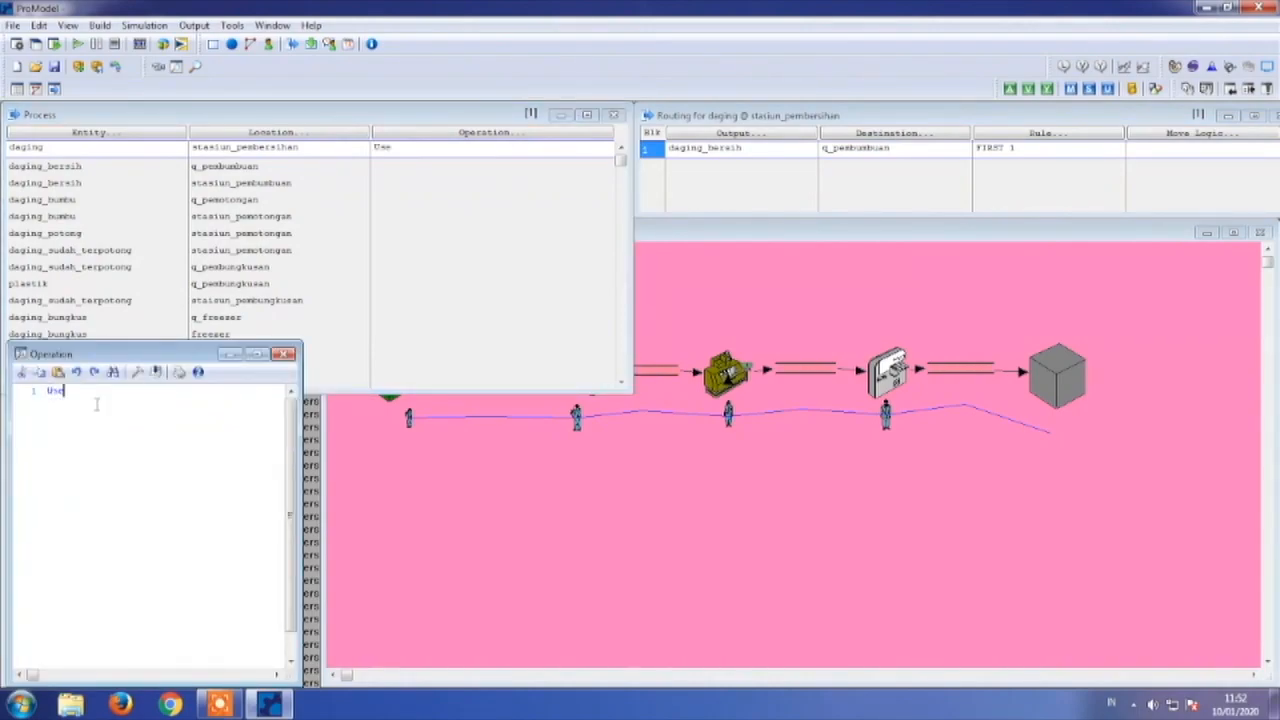
type("op")
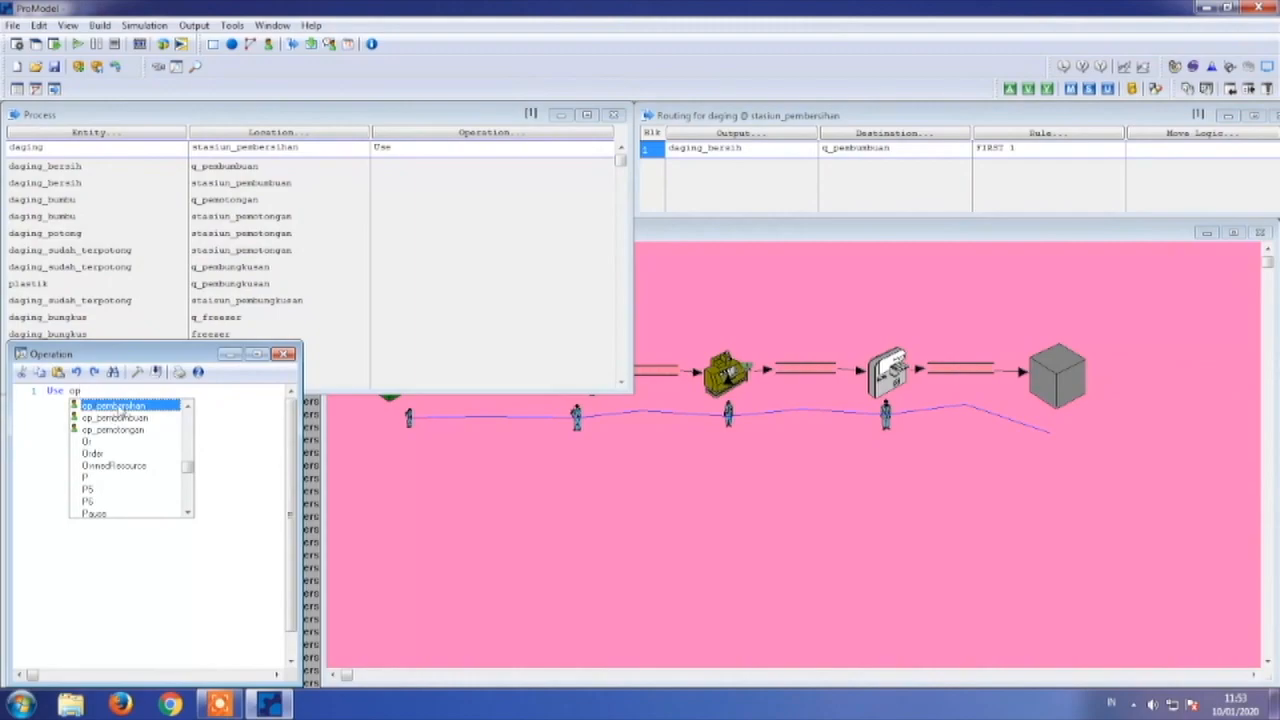
double_click(118, 406)
type("fo")
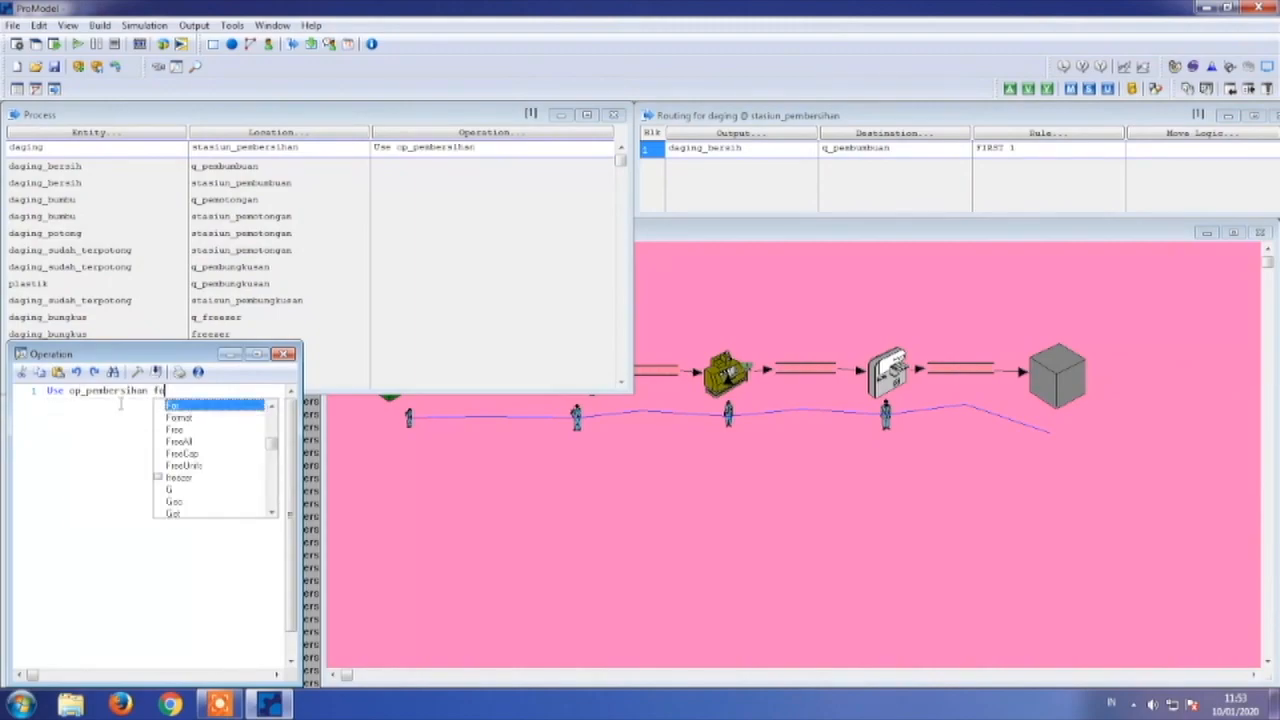
double_click(180, 407)
type("N")
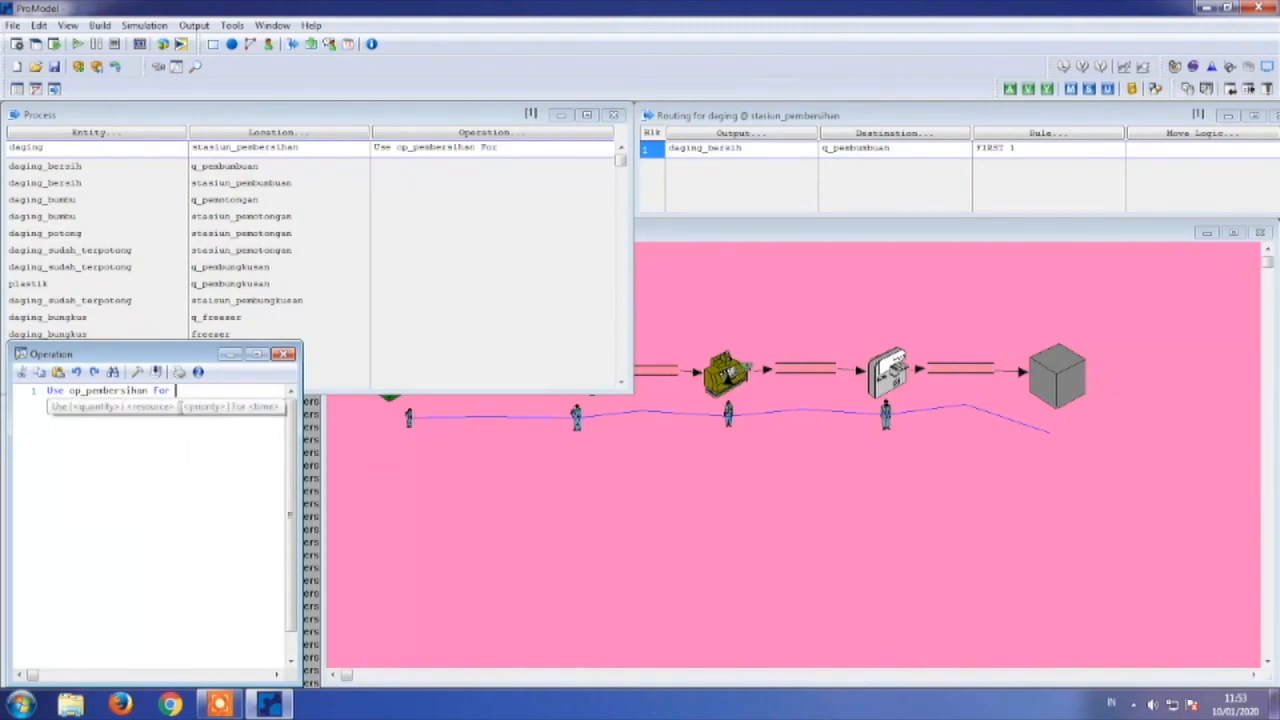
type("(")
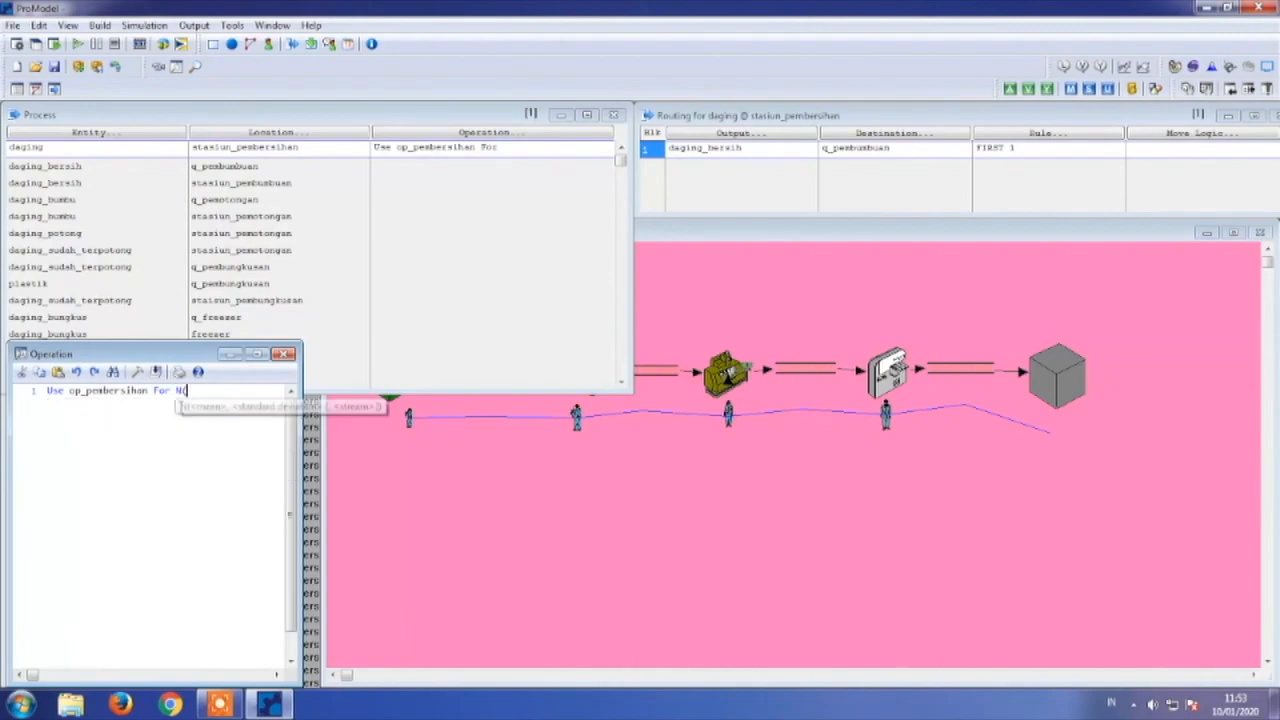
type("1")
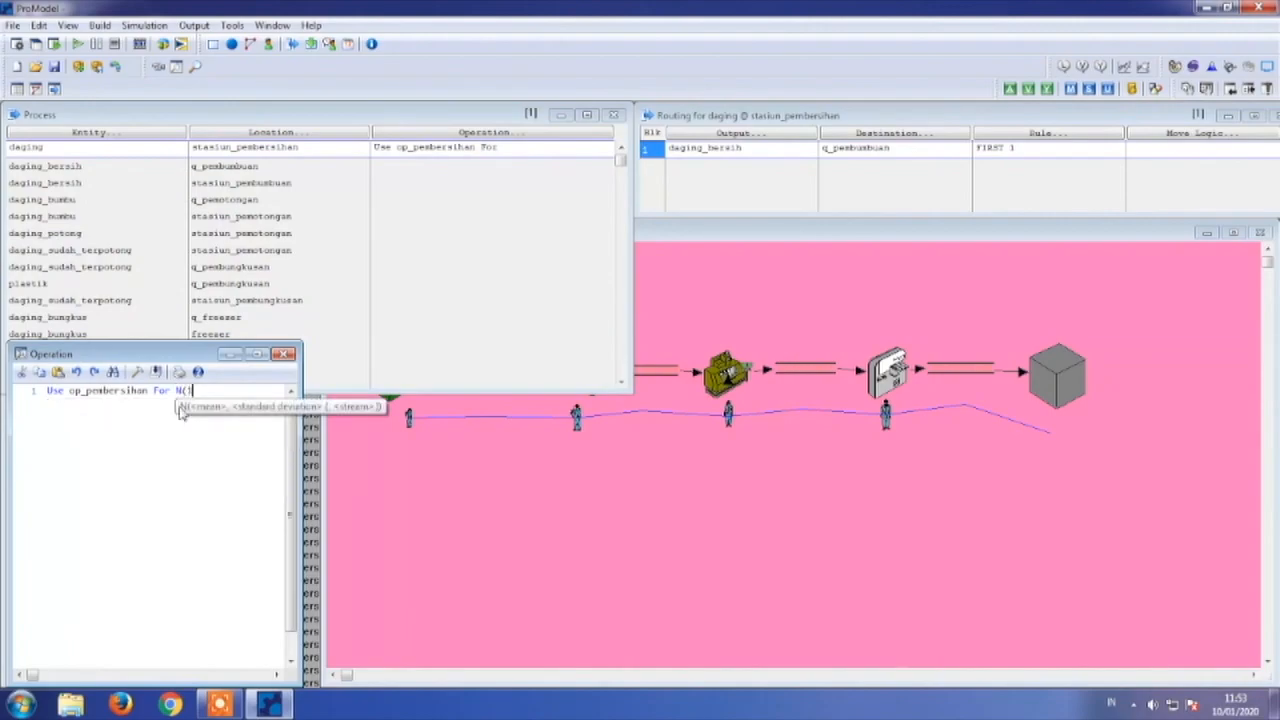
type(",0.3) m")
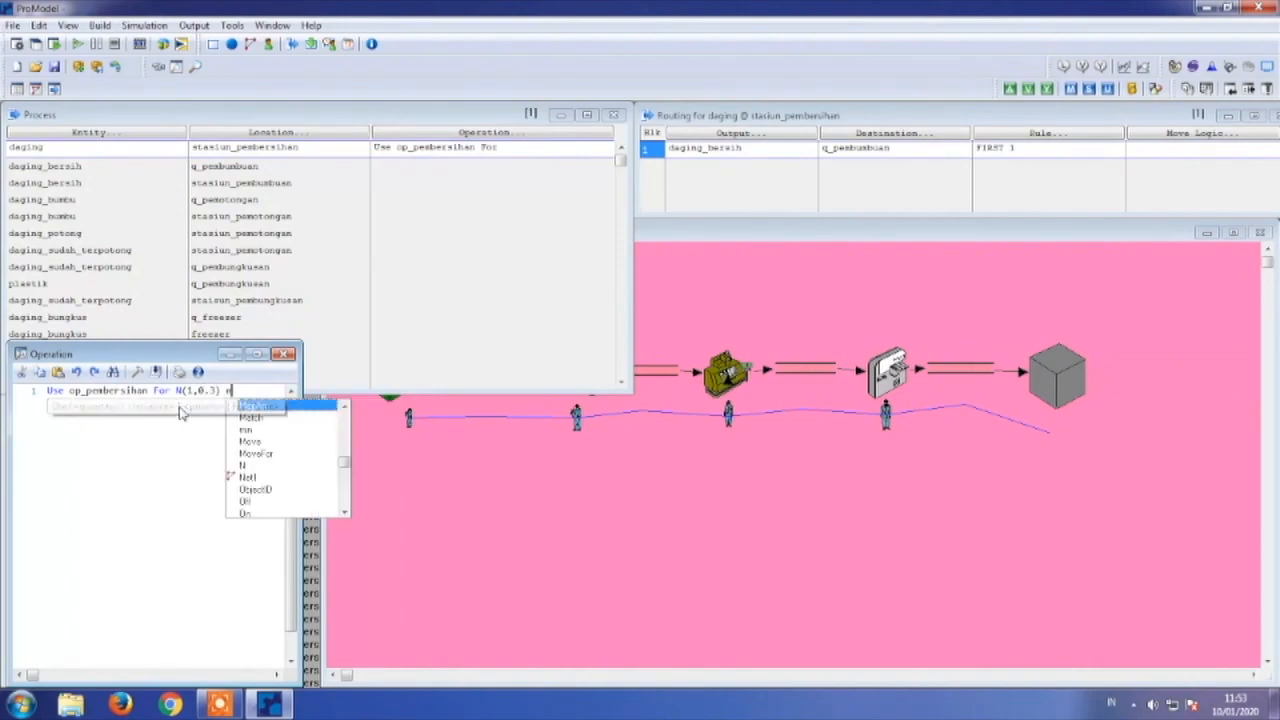
double_click(256, 429)
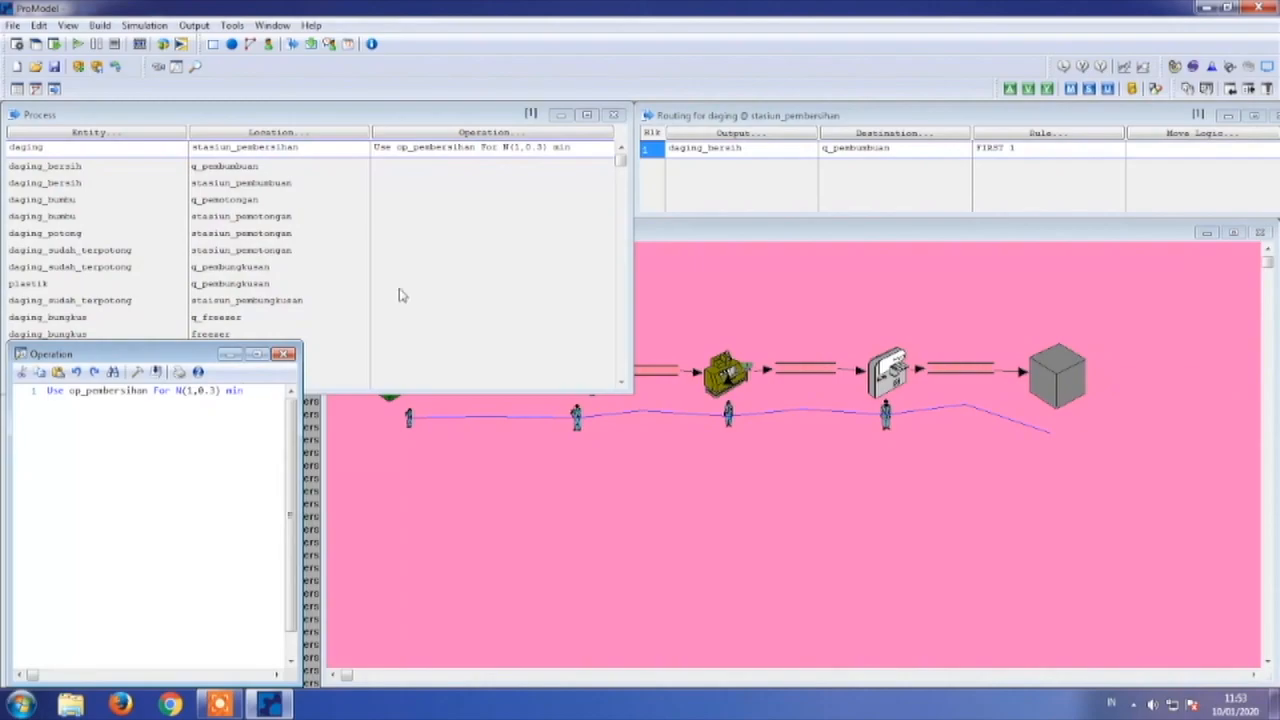
- Enter "Accum 2" as the first operation line for daging_bersih at stasiun_pembumbuan
left_click(283, 183)
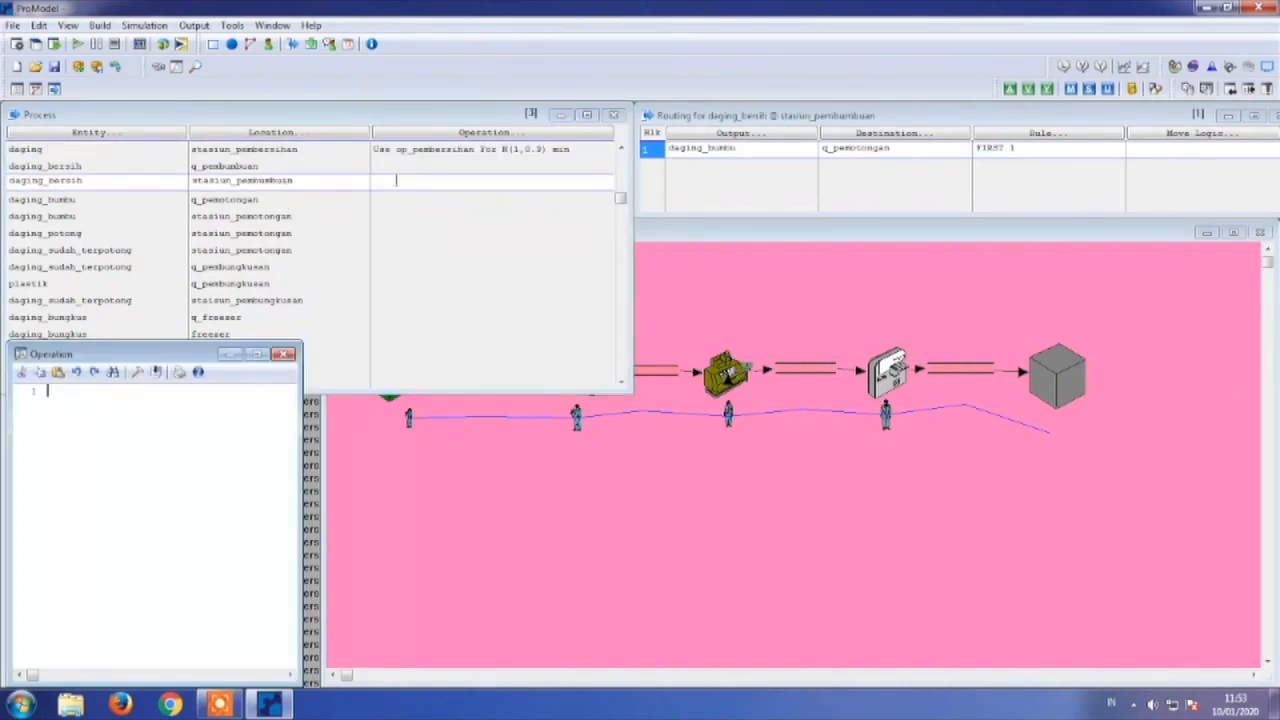
type("acc")
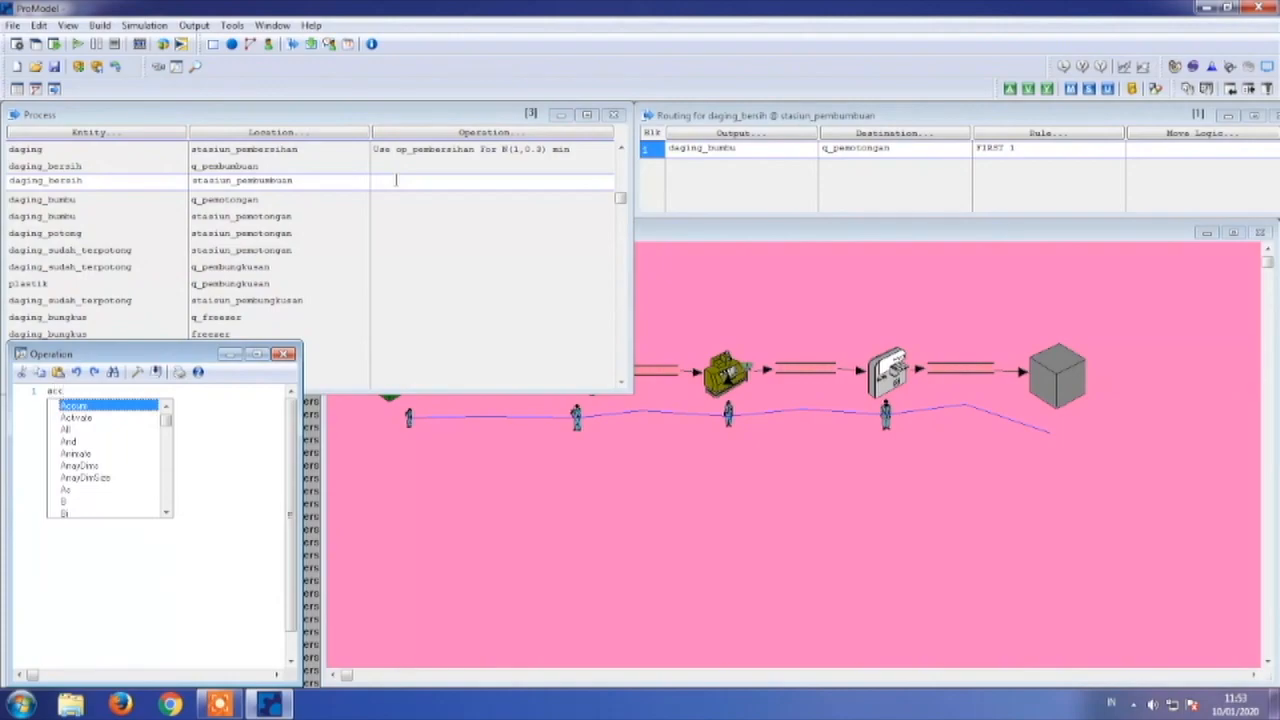
key("Return")
type("2")
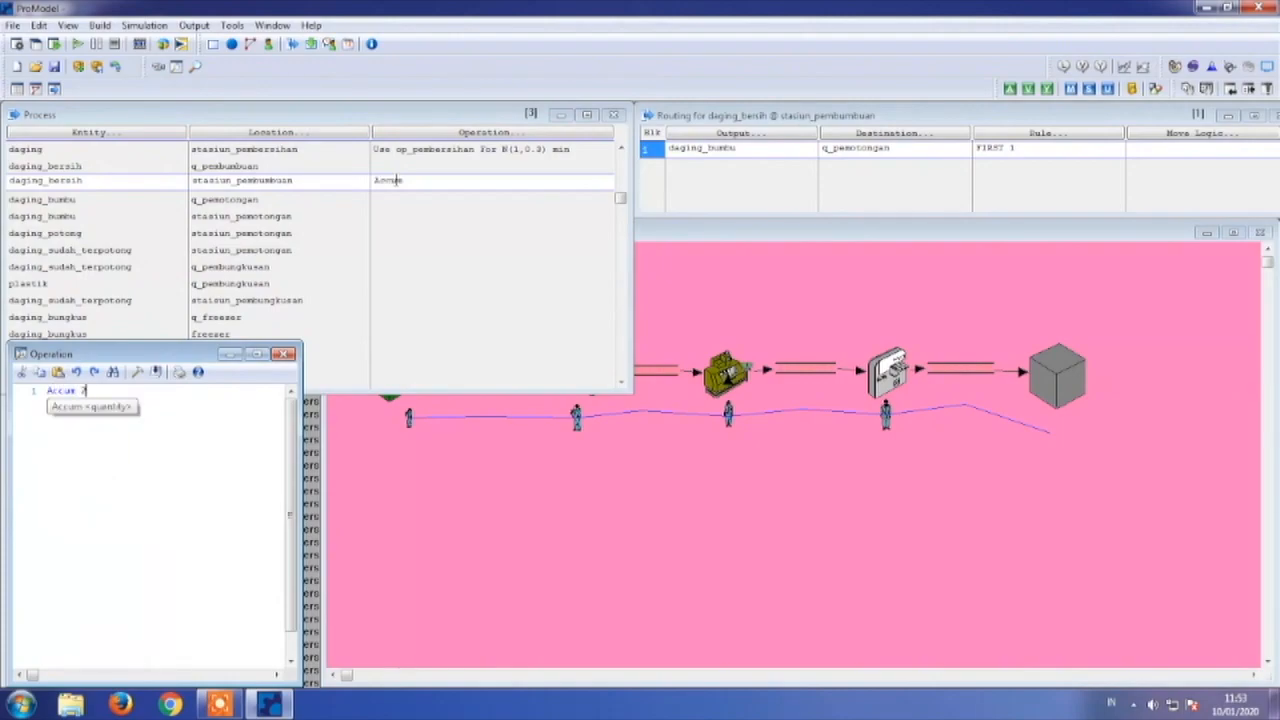
key("Return")
- Add the second operation line "Use op_pembumbuan For N(10, 0.2) min" for daging_bersih at stasiun_pembumbuan
type("u")
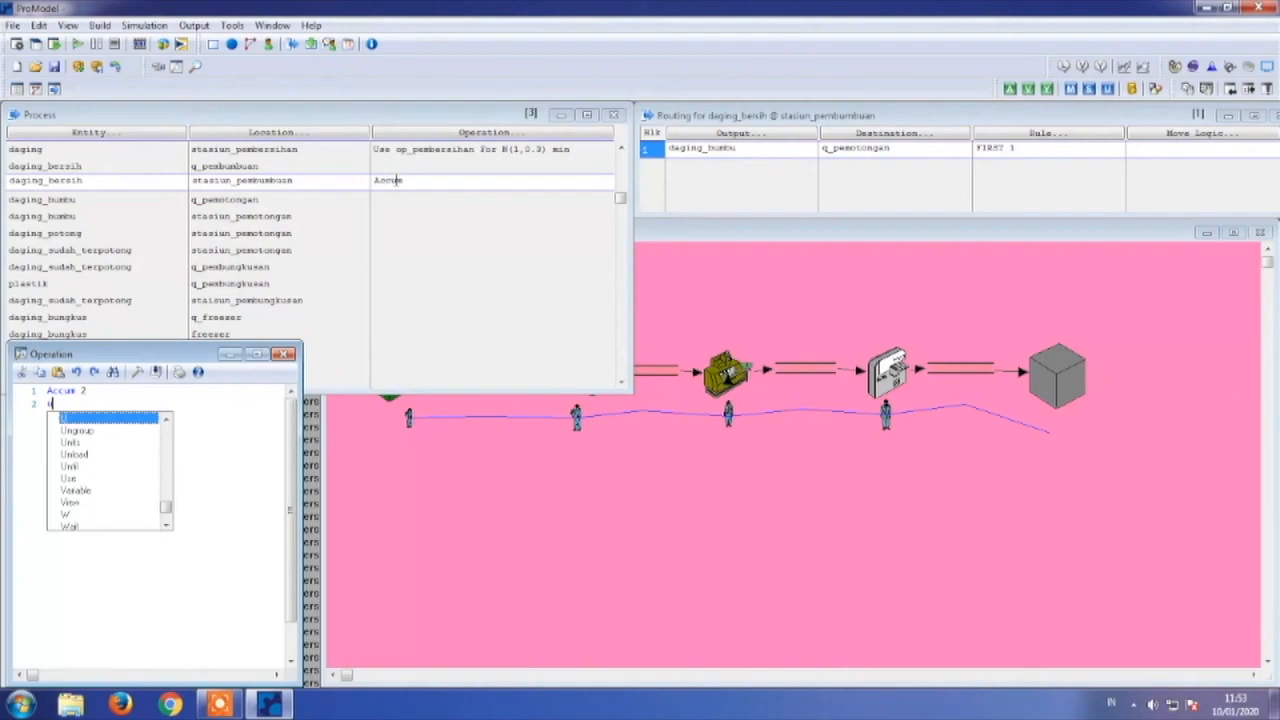
type("se")
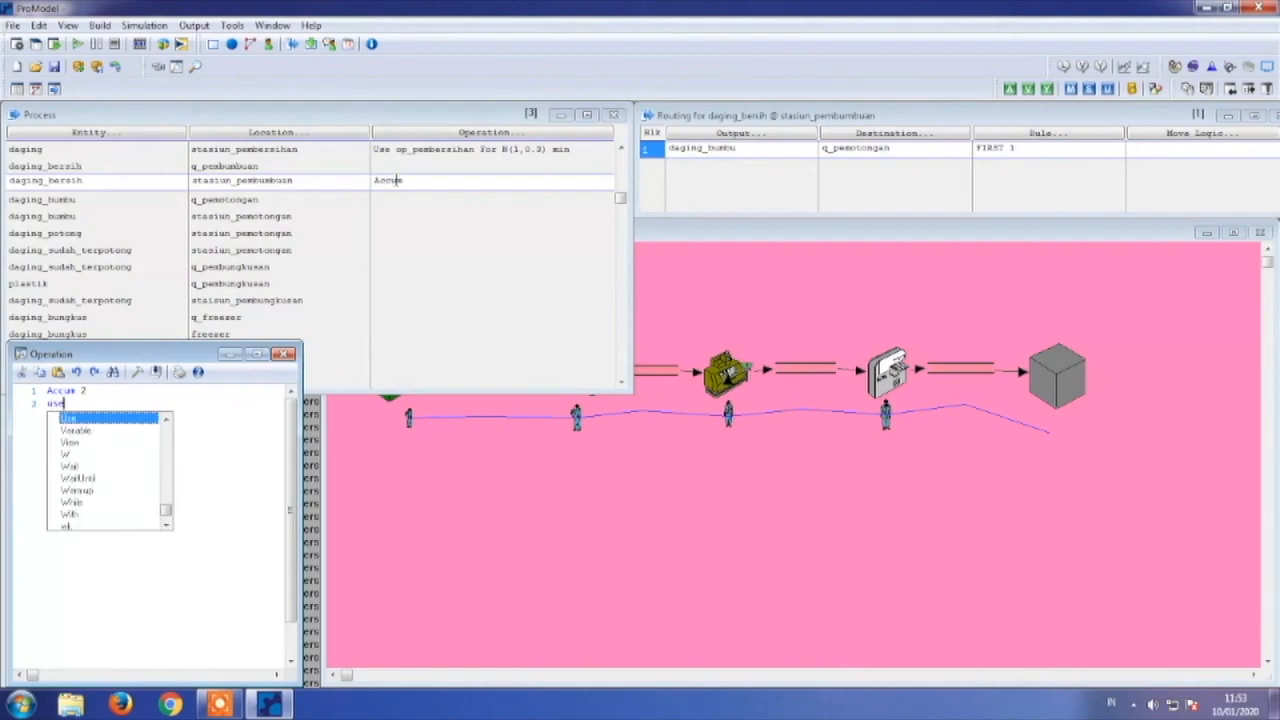
double_click(119, 419)
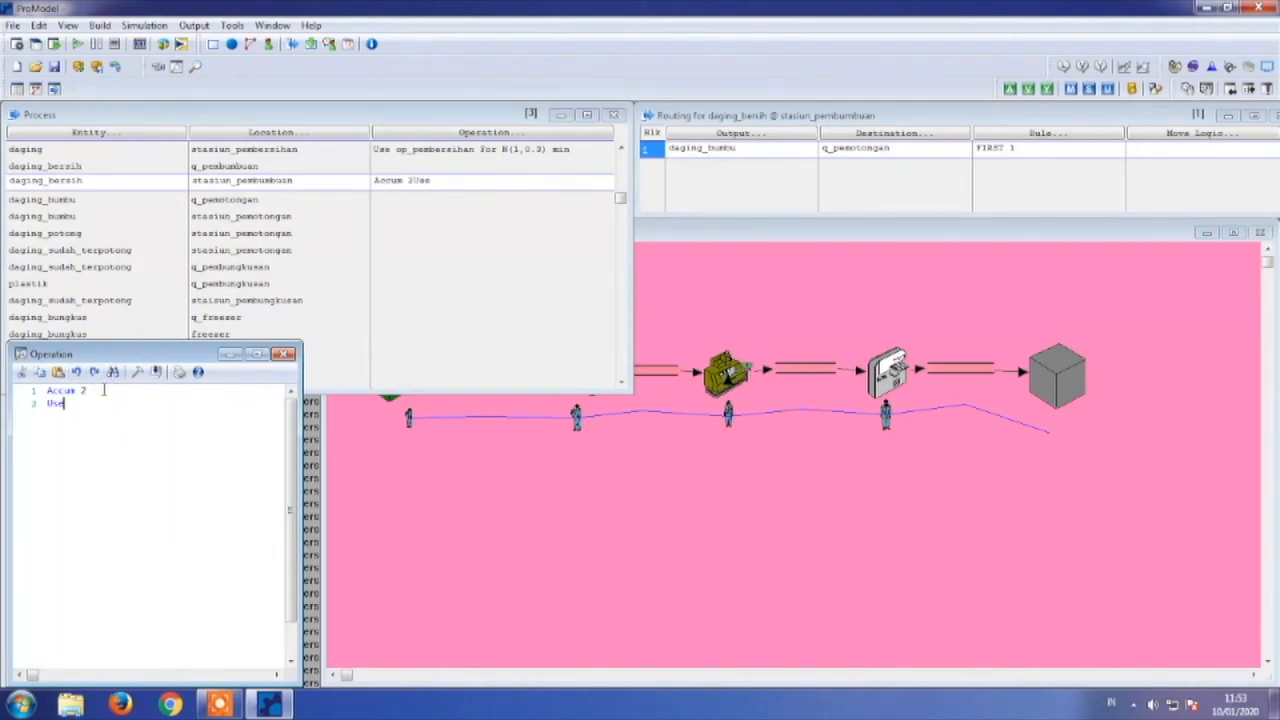
type("op")
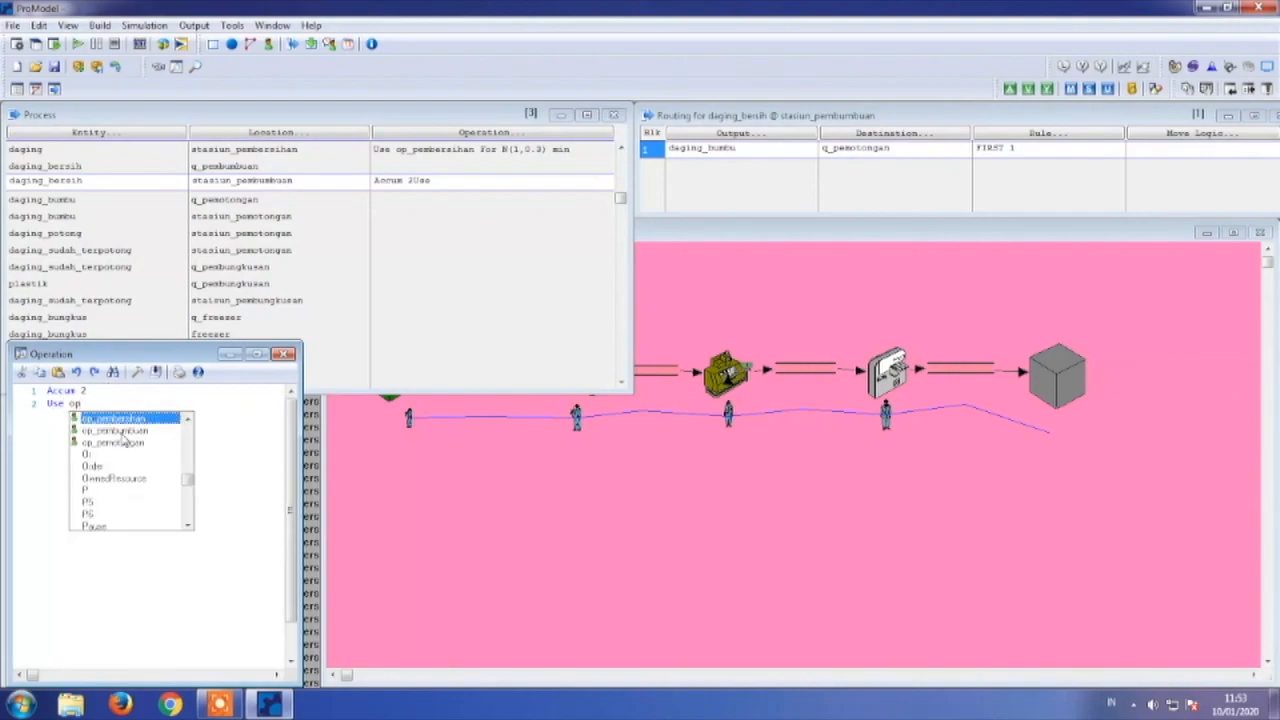
double_click(120, 430)
type("fo")
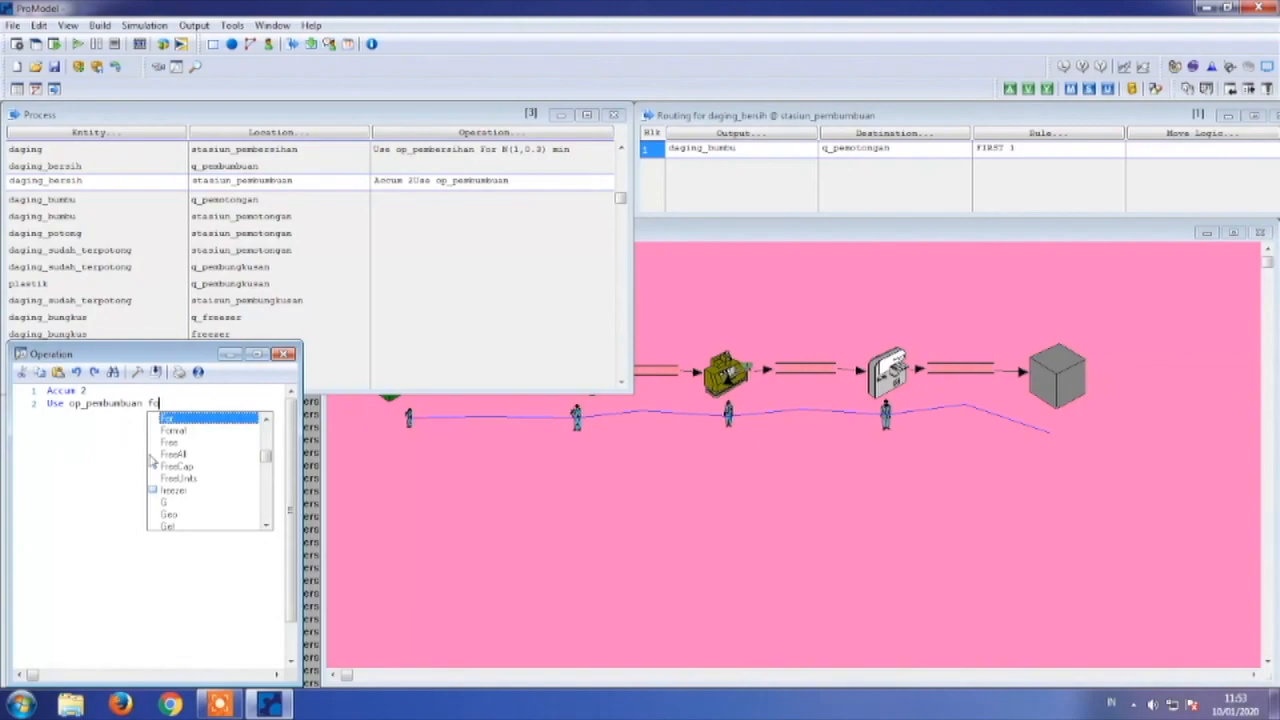
double_click(170, 418)
type("N(")
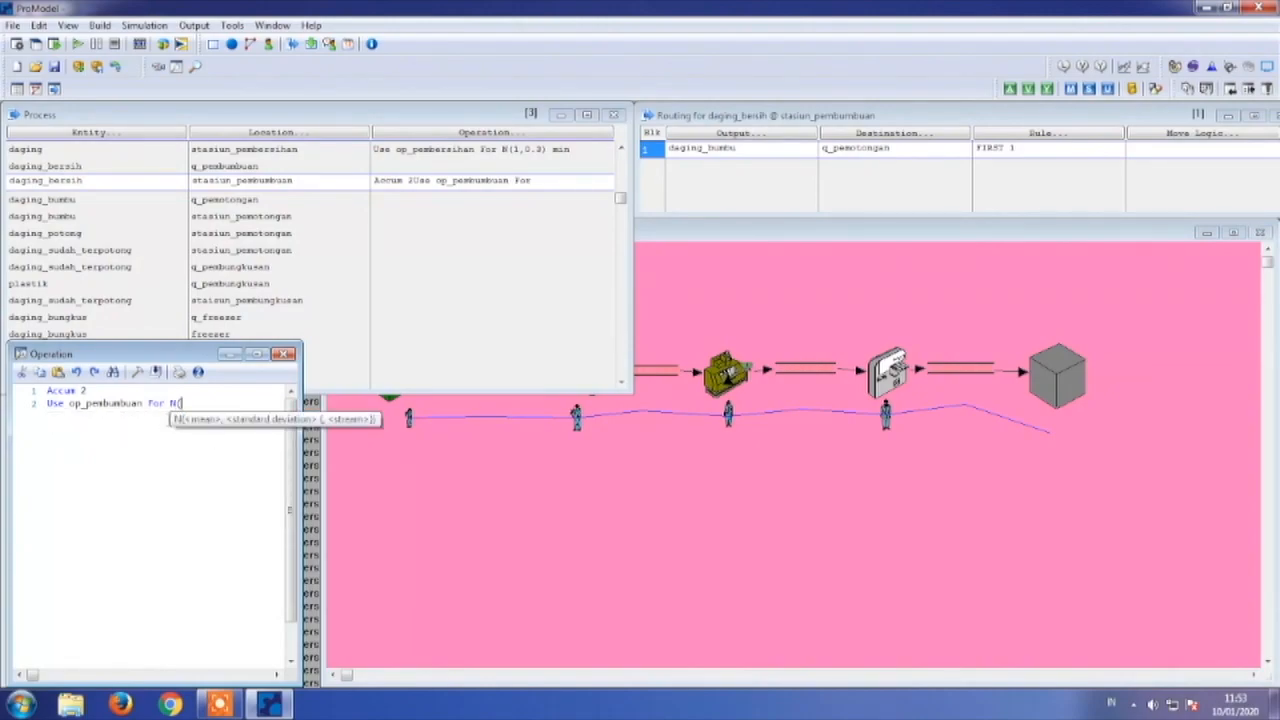
type("10, 0.7")
type(") M")
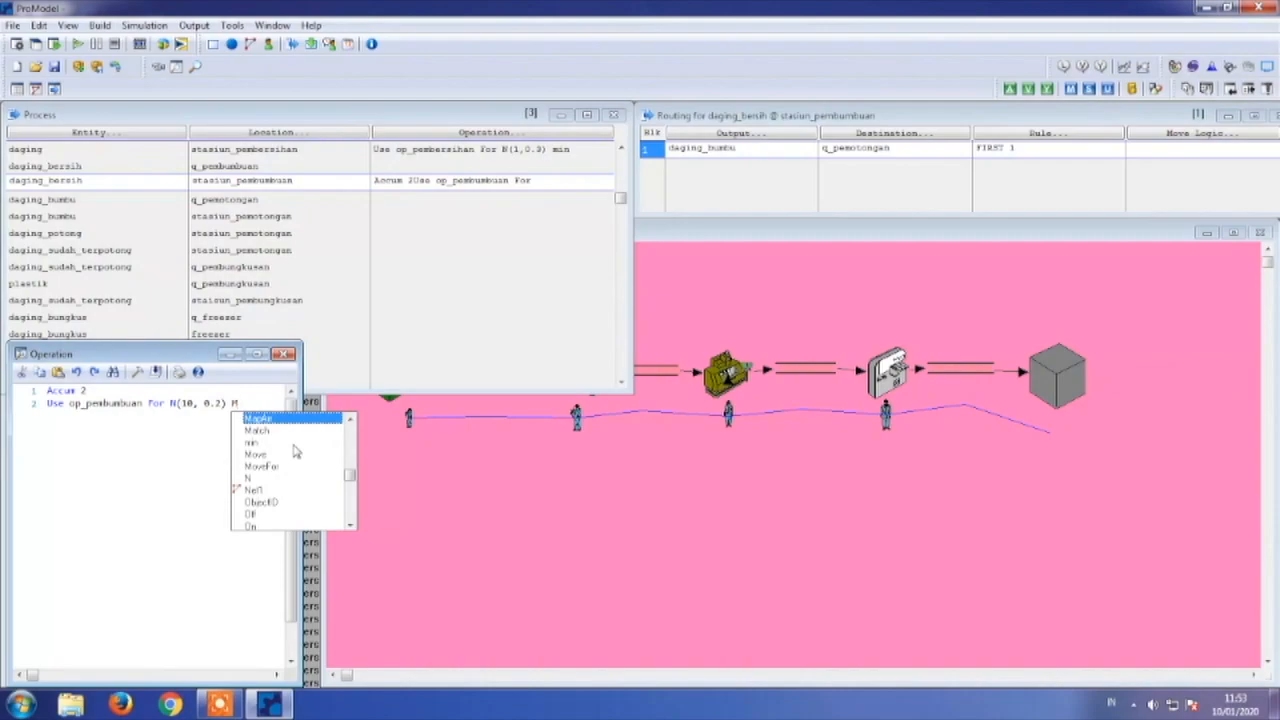
double_click(294, 443)
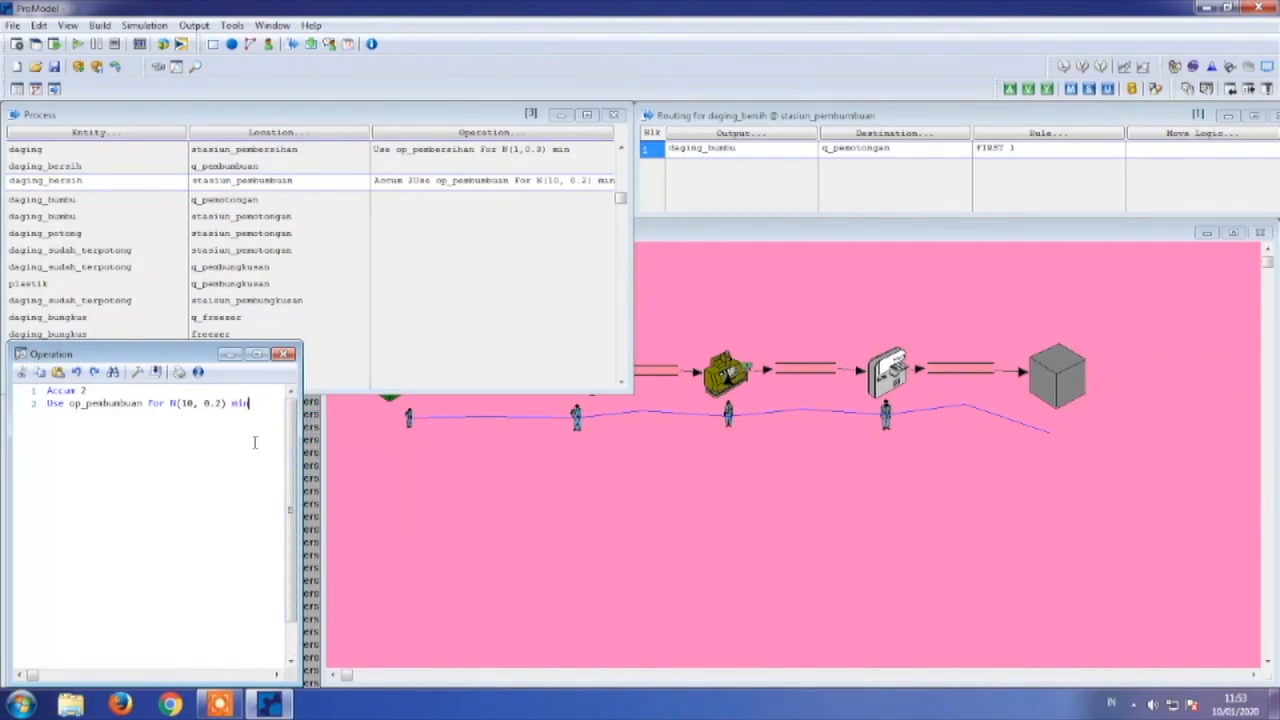
- Set the operation logic for daging_bumbu at stasiun_pemotongan to "Use op_pemotongan For N(15, 10) min"
left_click(406, 216)
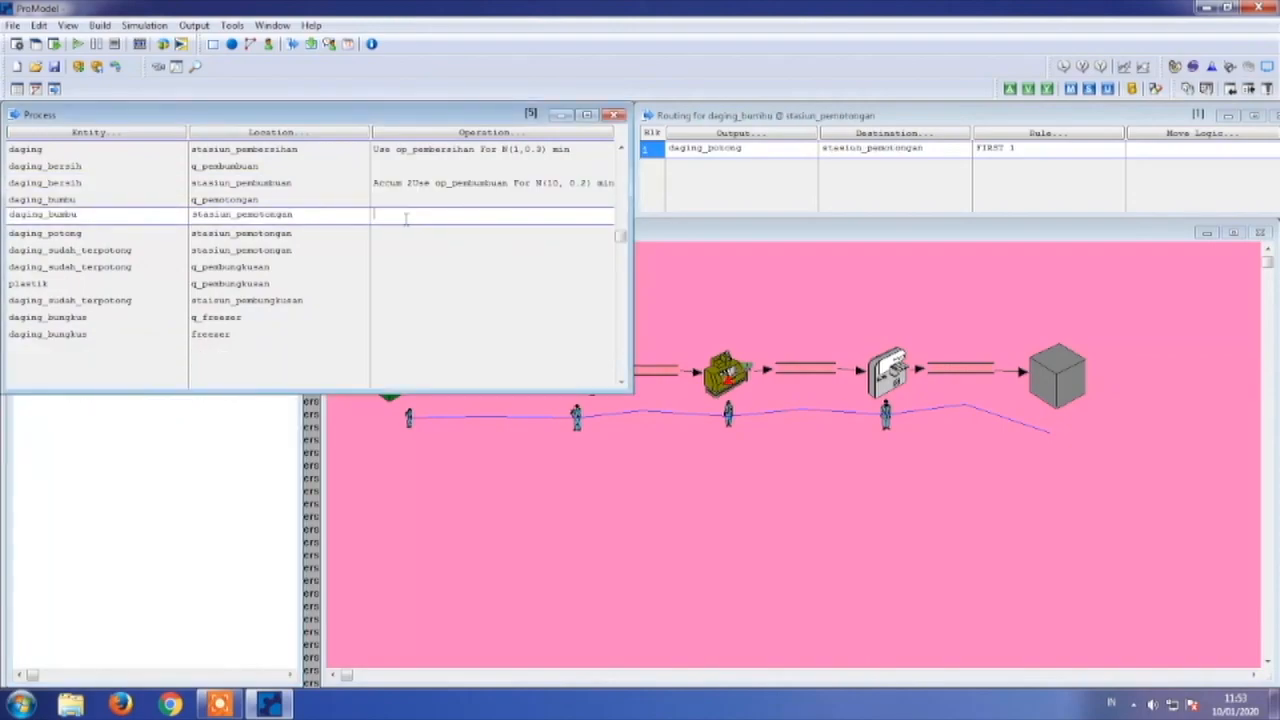
left_click(406, 216)
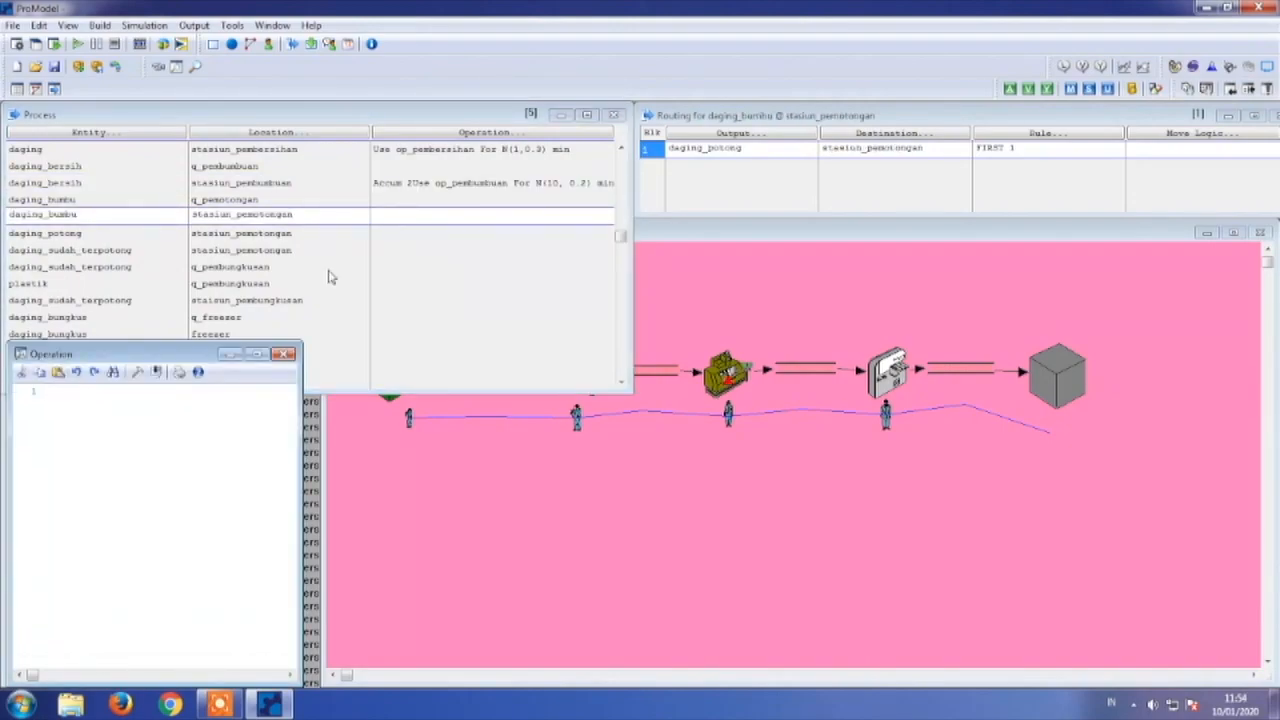
type("USE")
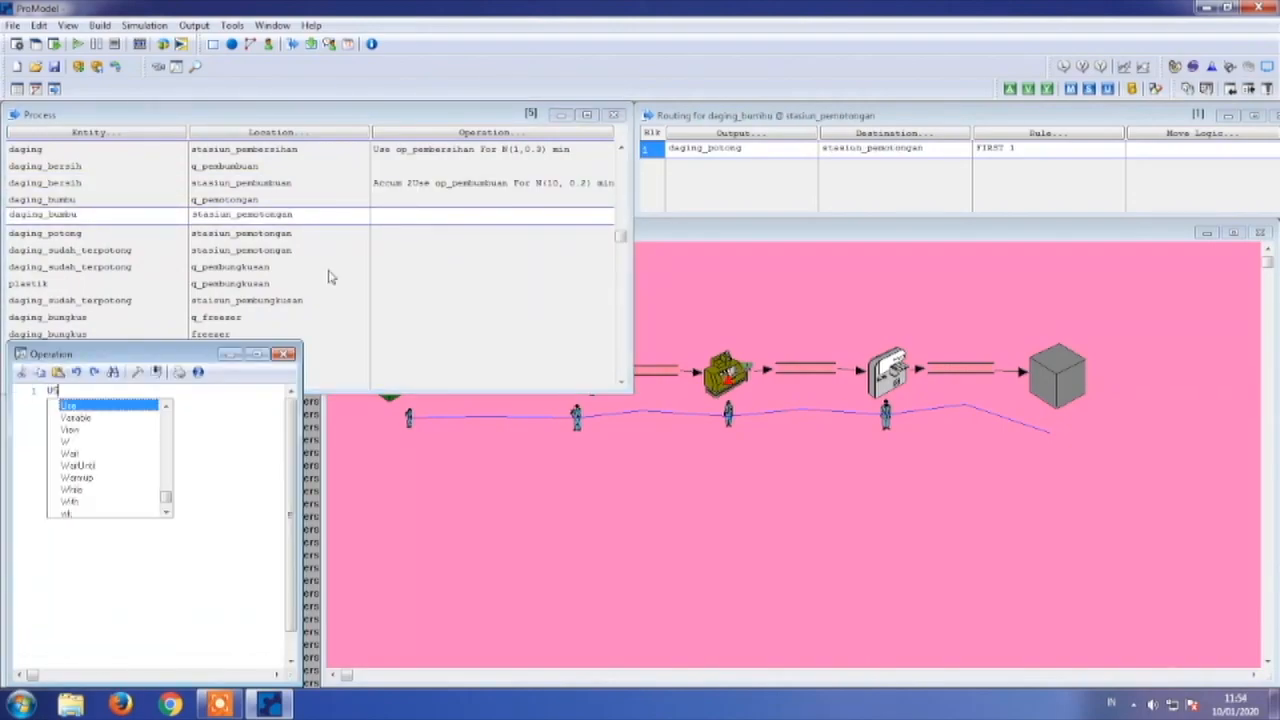
left_click(117, 407)
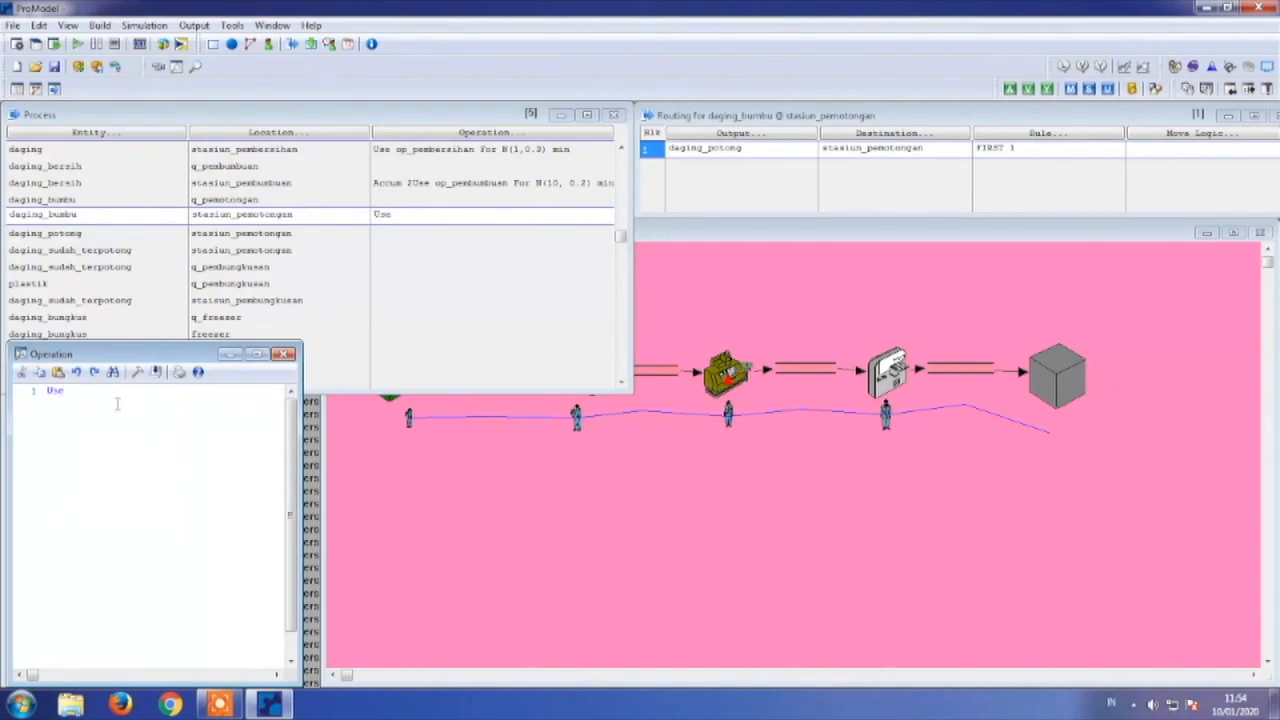
type("OP")
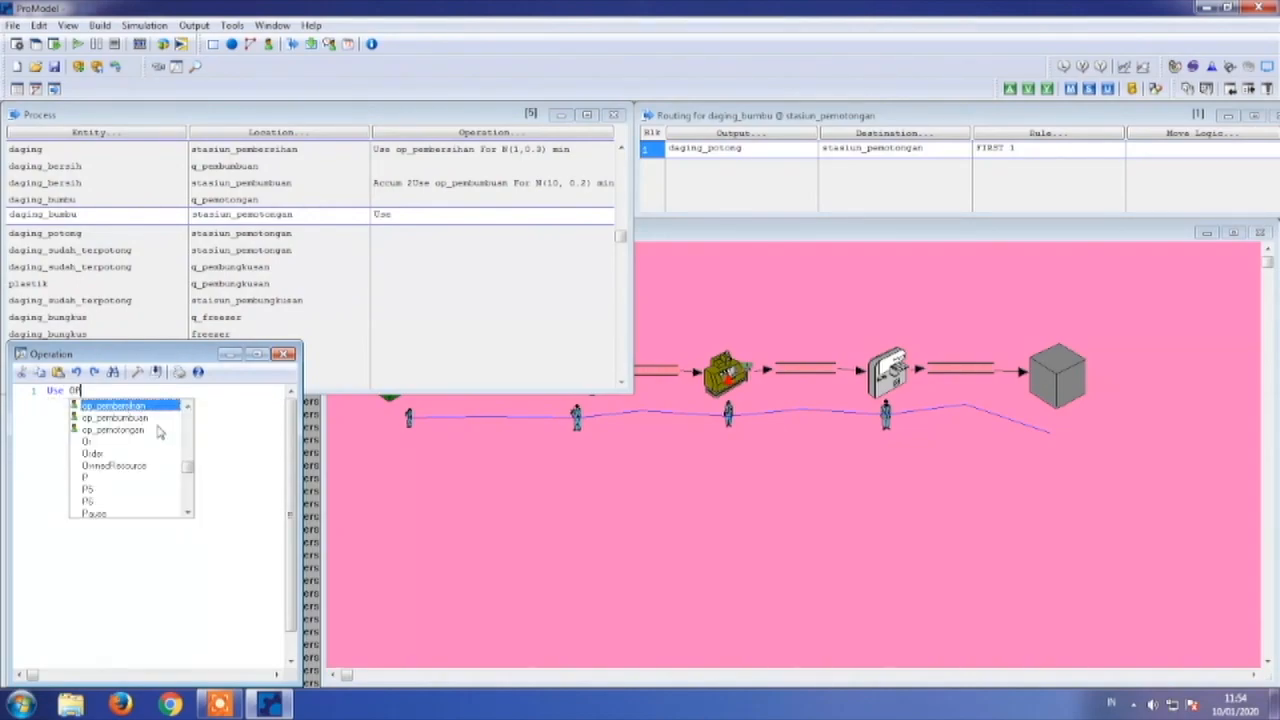
left_click(139, 430)
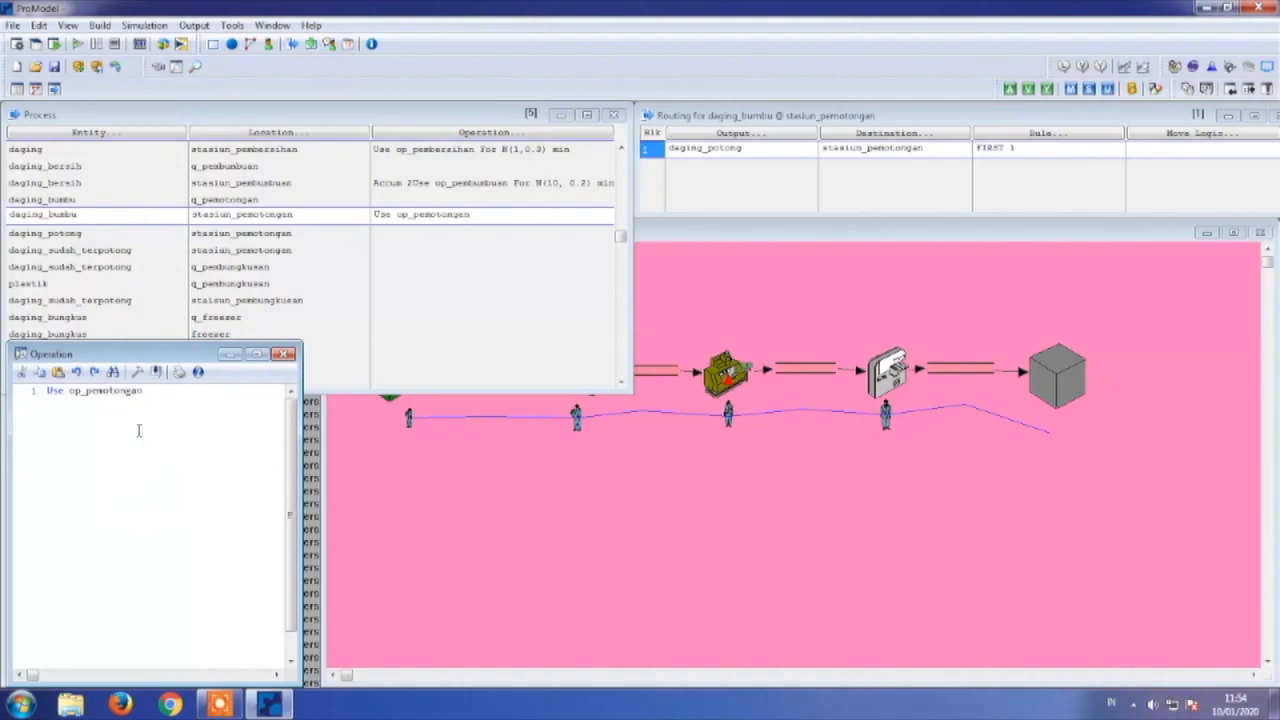
type("FO")
double_click(178, 405)
type("N(")
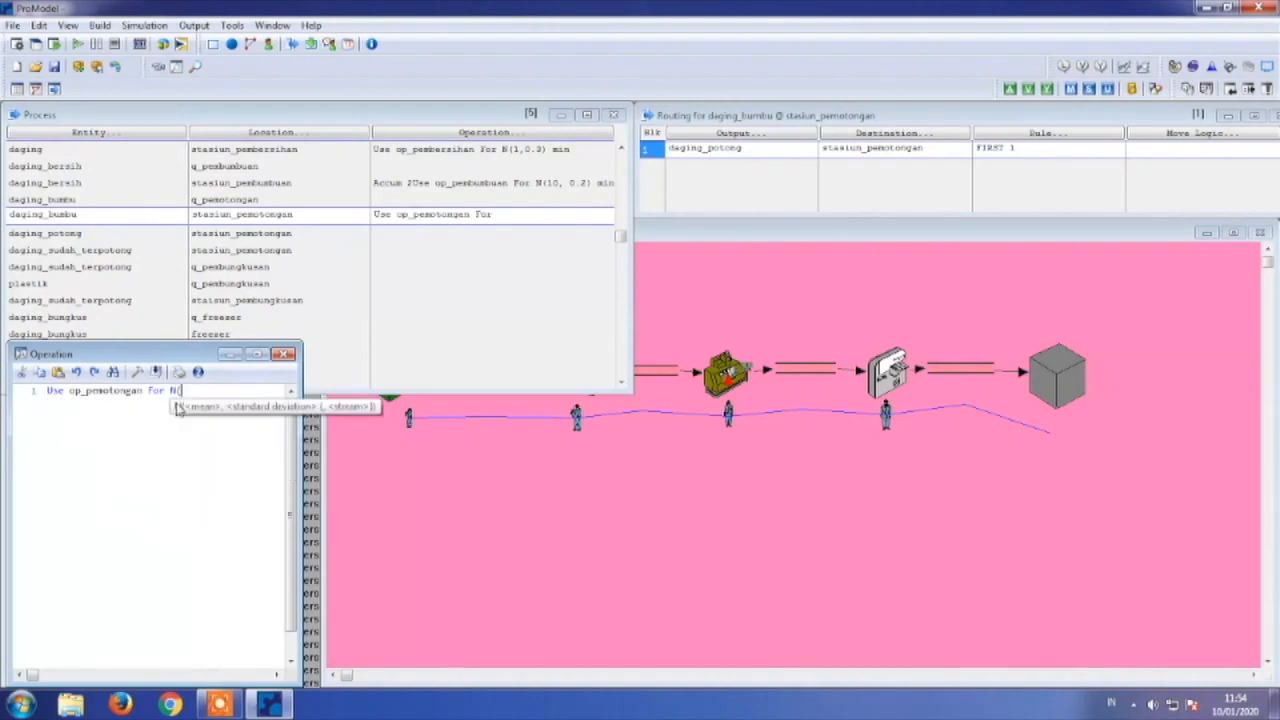
type("15, 10)")
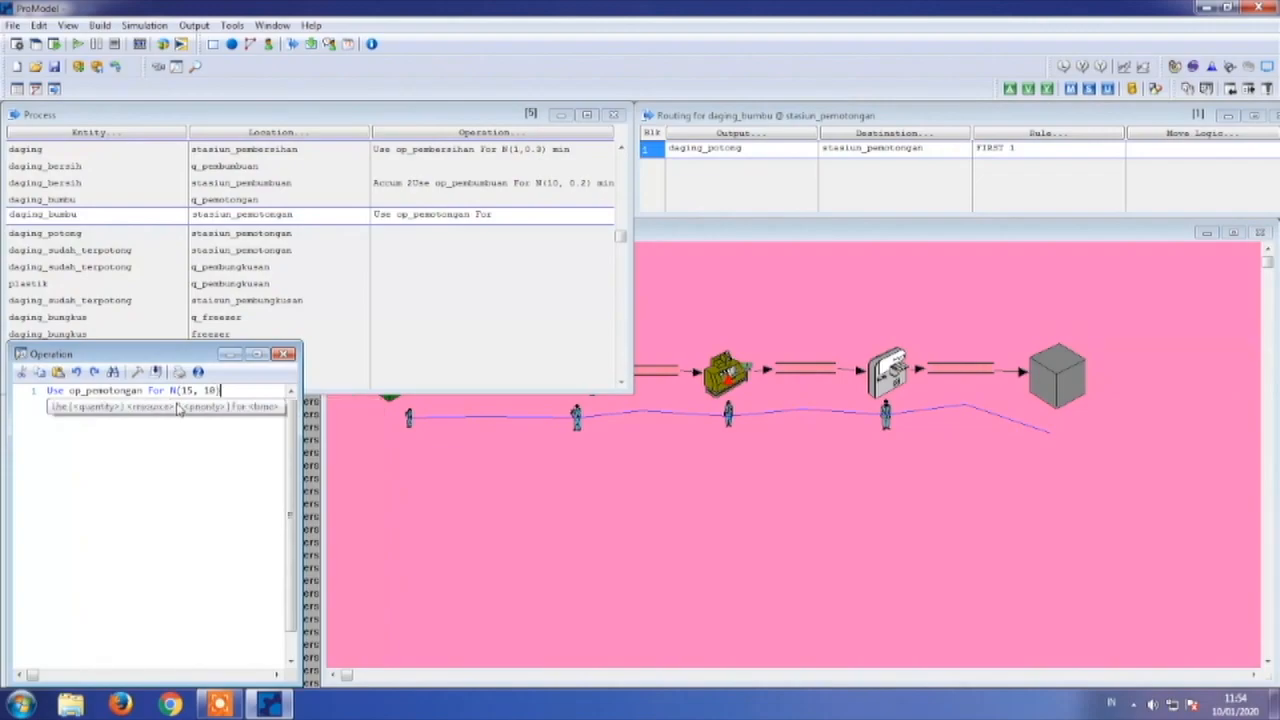
type(" M")
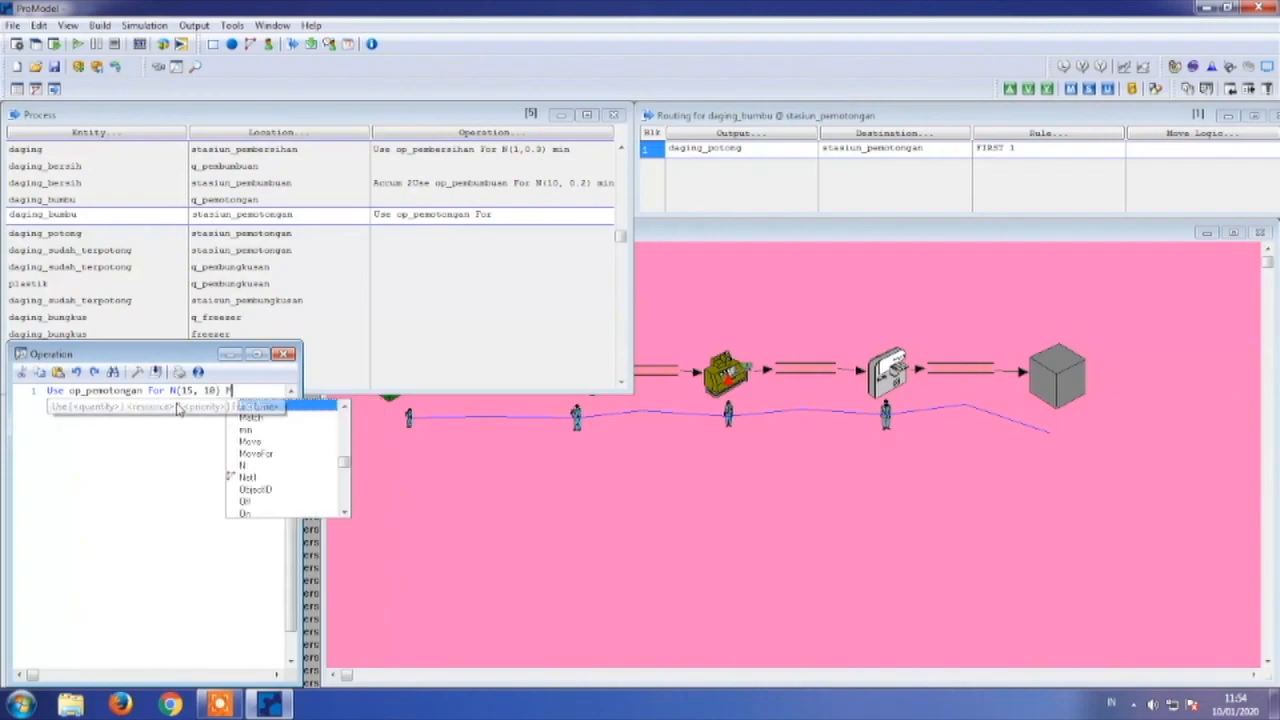
double_click(250, 430)
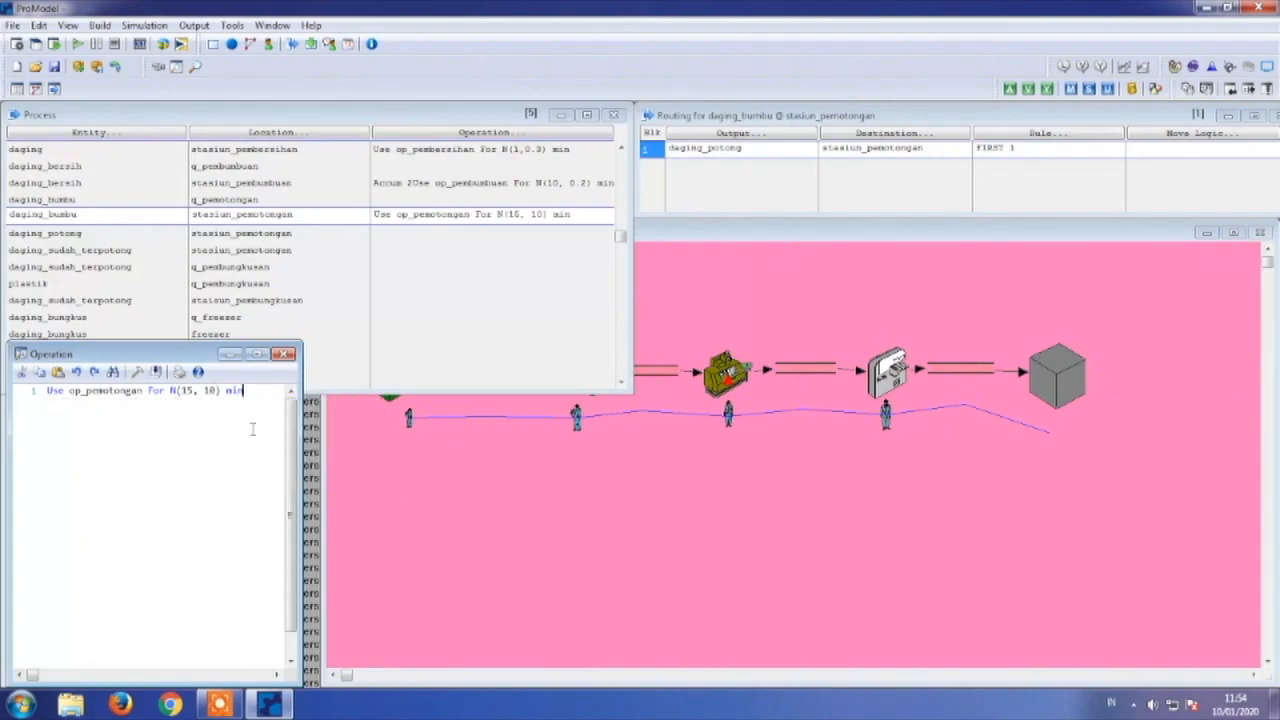
- Set the operation logic for daging_potong at stasiun_pemotongan to "Split 10 As daging_sudah_terpotong"
left_click(421, 250)
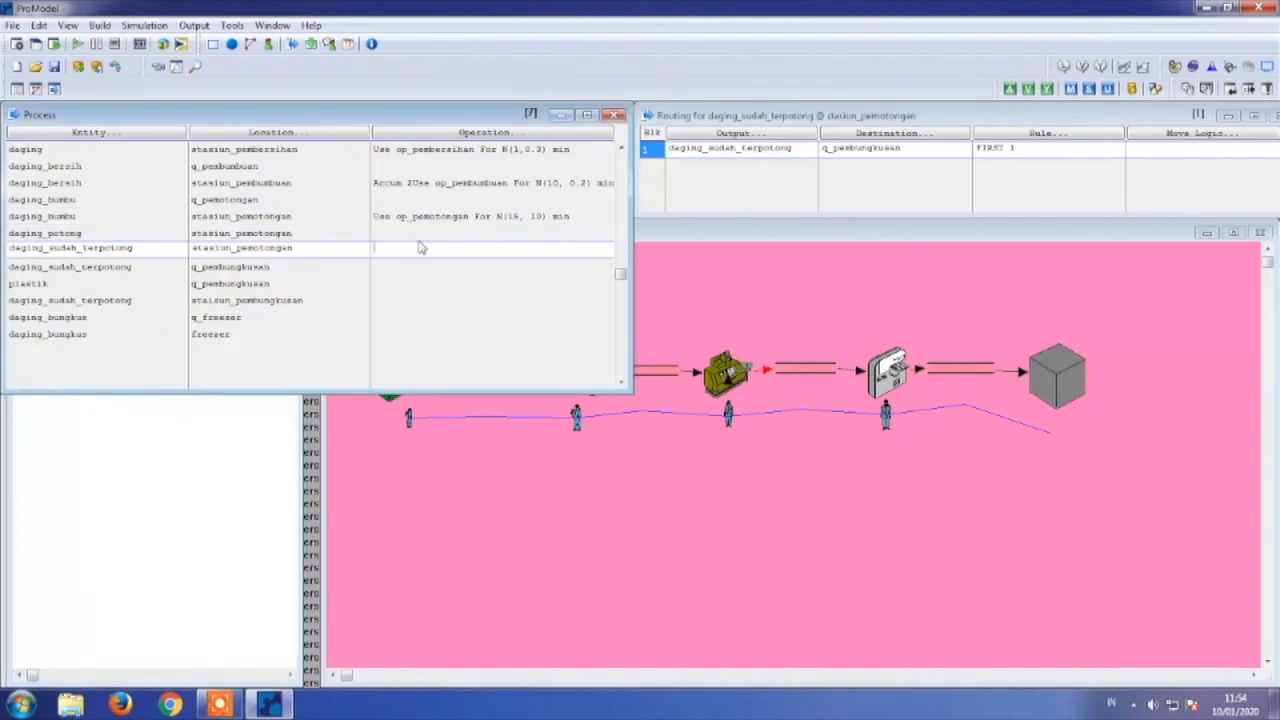
left_click(417, 231)
left_click(417, 231)
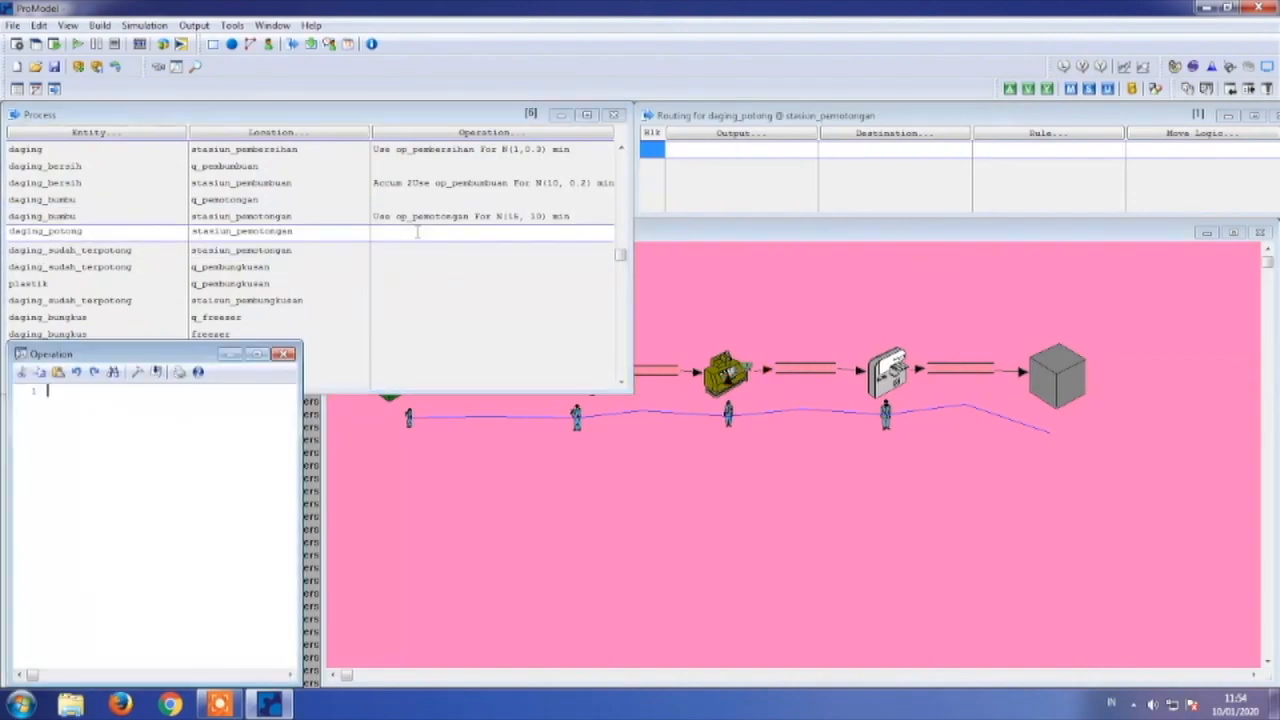
type("SPLIT")
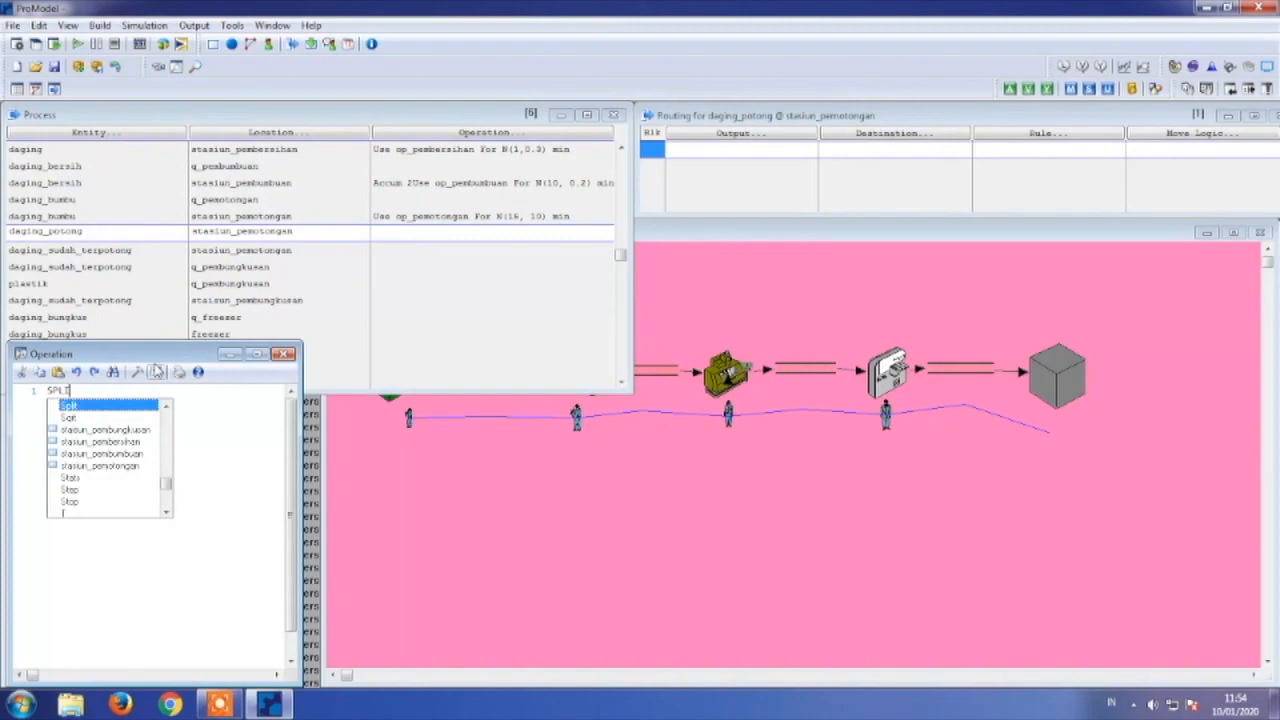
type(" 10")
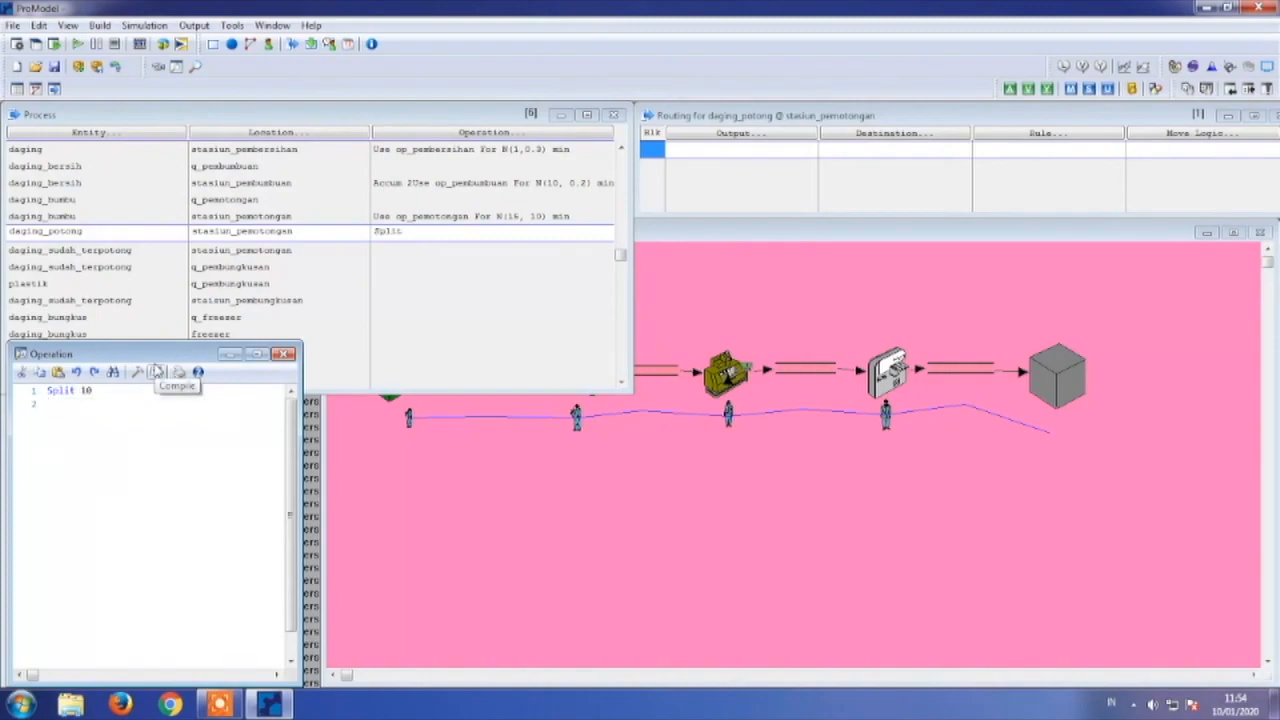
type(" AS")
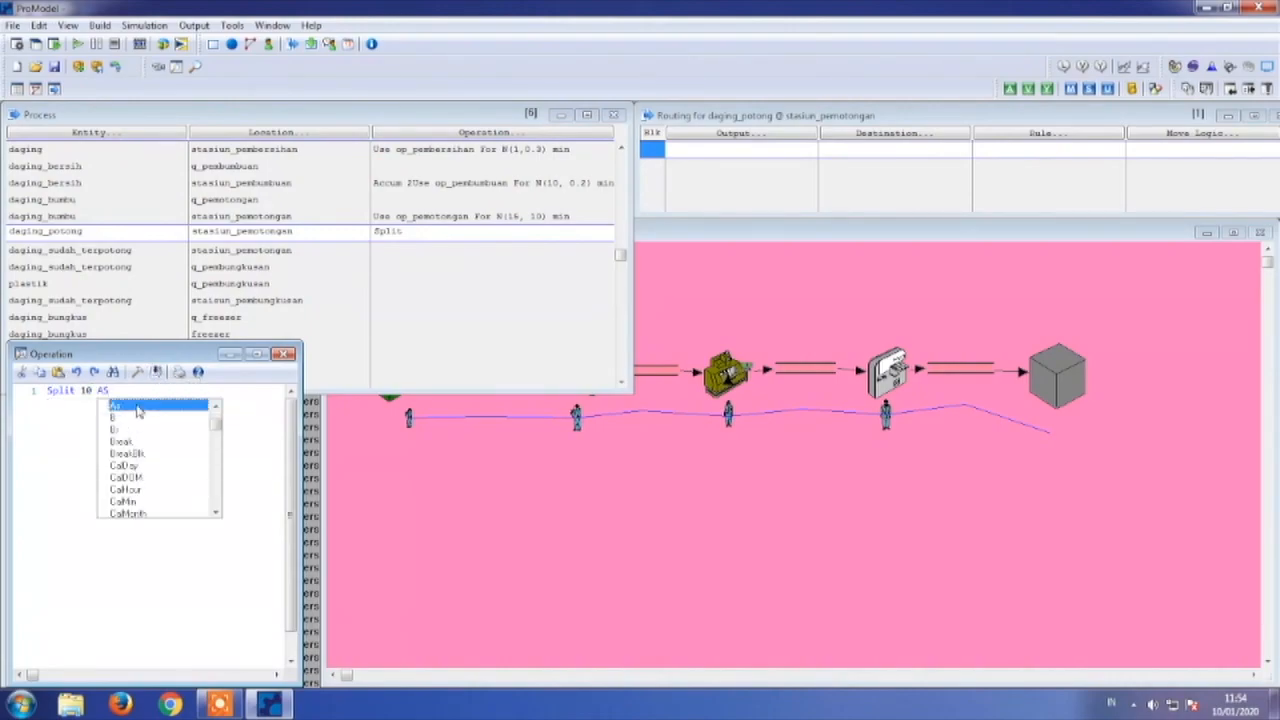
double_click(134, 404)
type("DA")
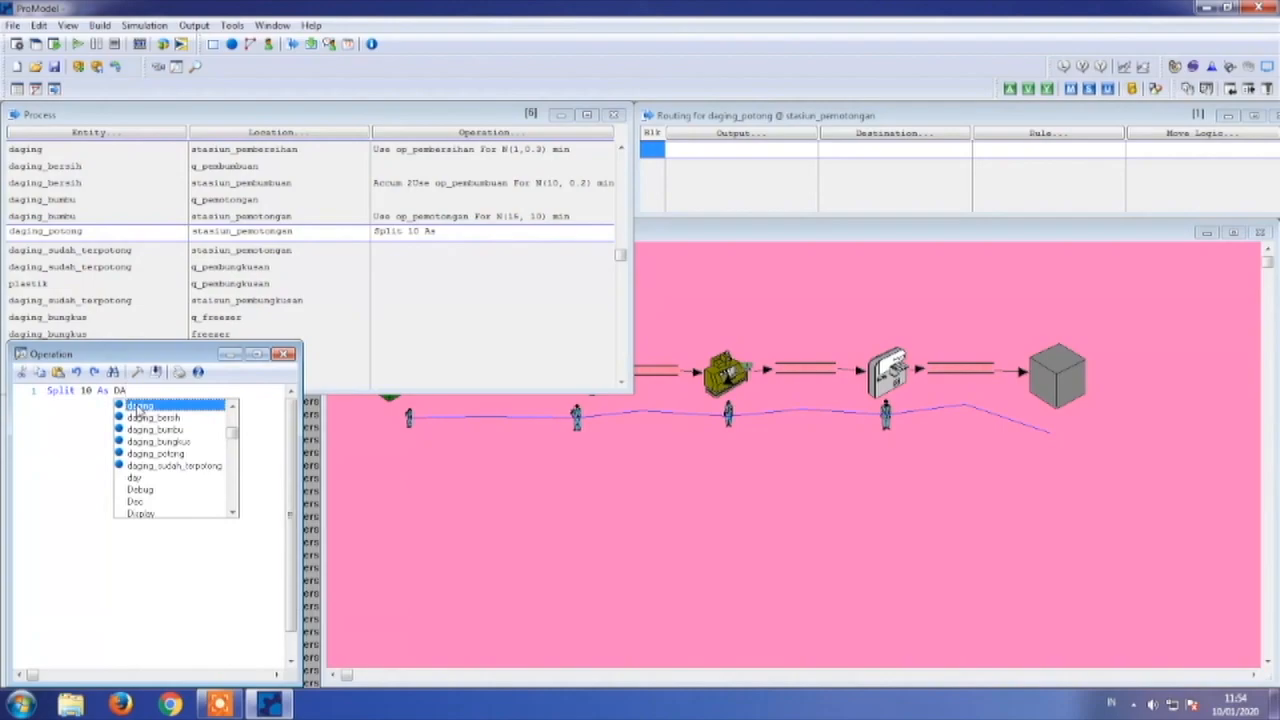
left_click(174, 466)
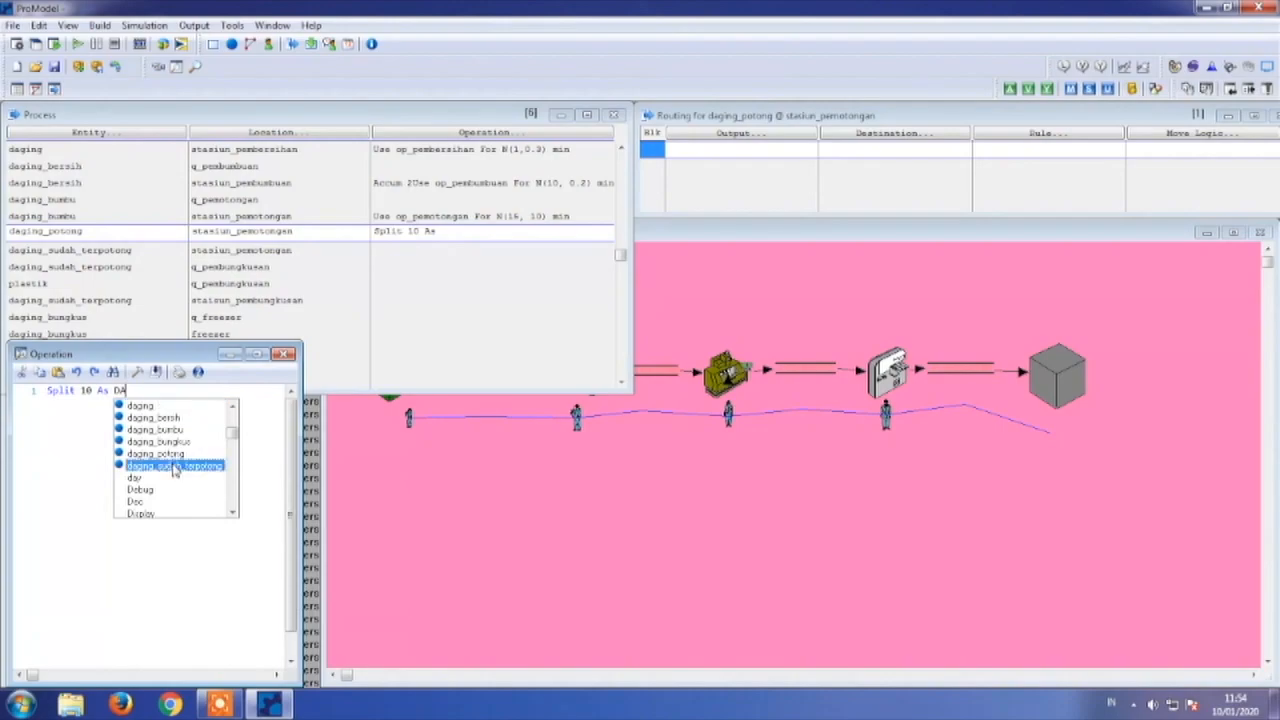
double_click(176, 466)
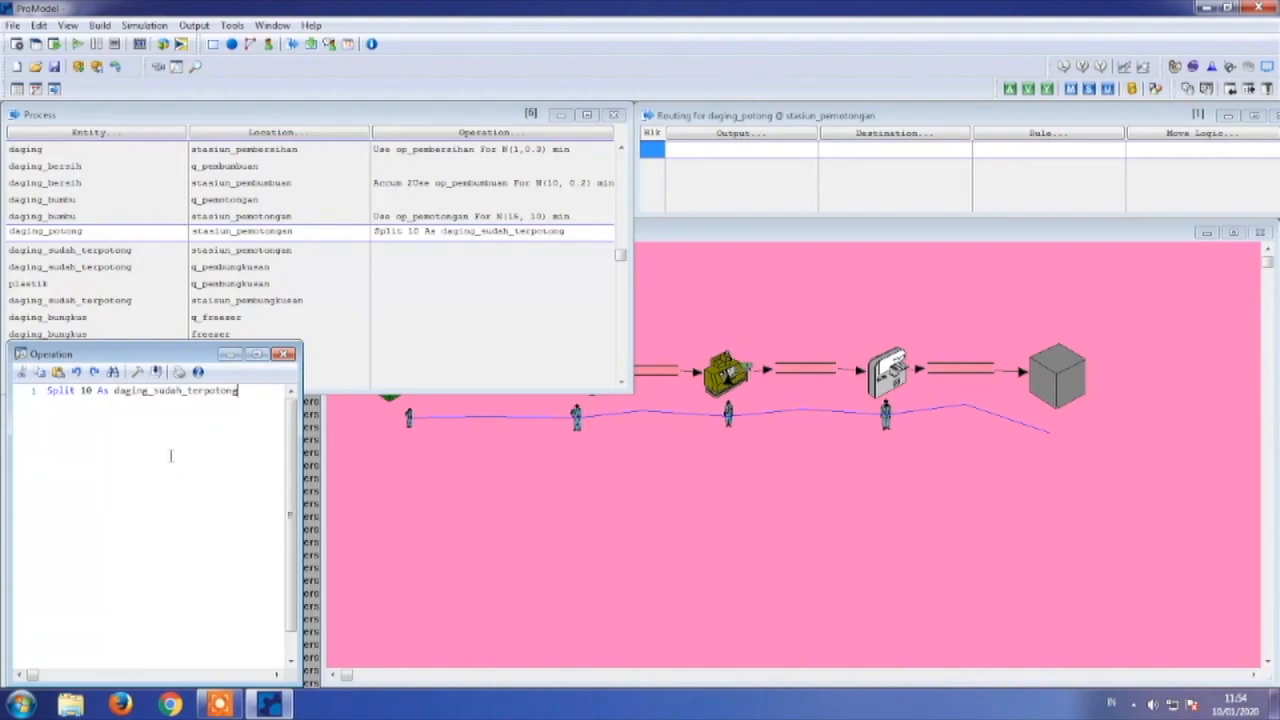
- Set the operation logic for daging_sudah_terpotong at q_pembungkusan to "Order 1 plastik To q_pembungkusan"
left_click(418, 250)
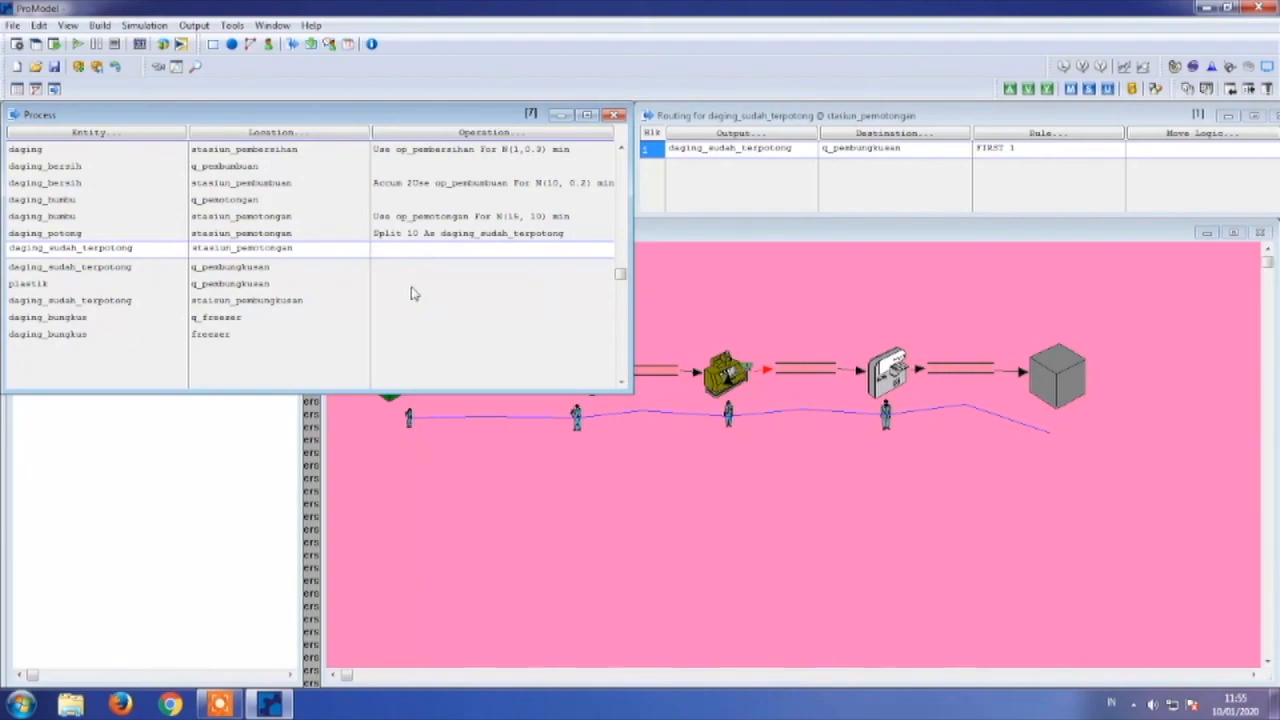
left_click(401, 268)
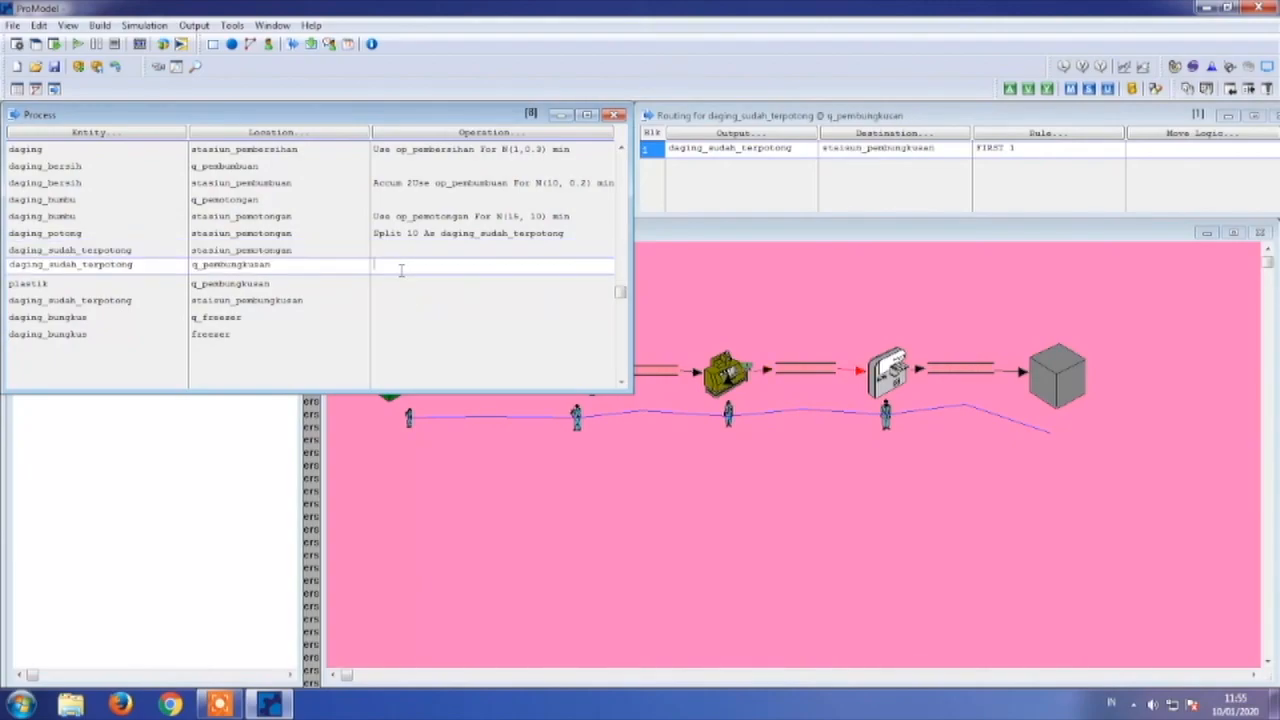
double_click(401, 265)
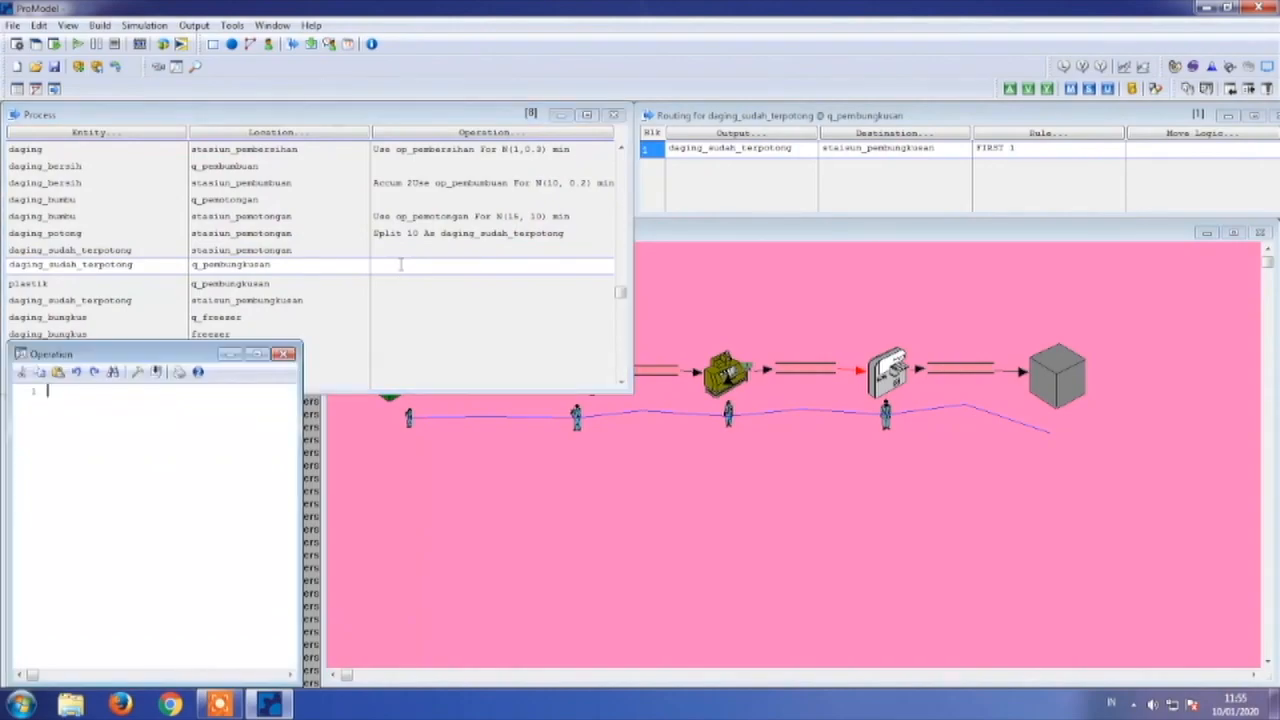
type("ORDER")
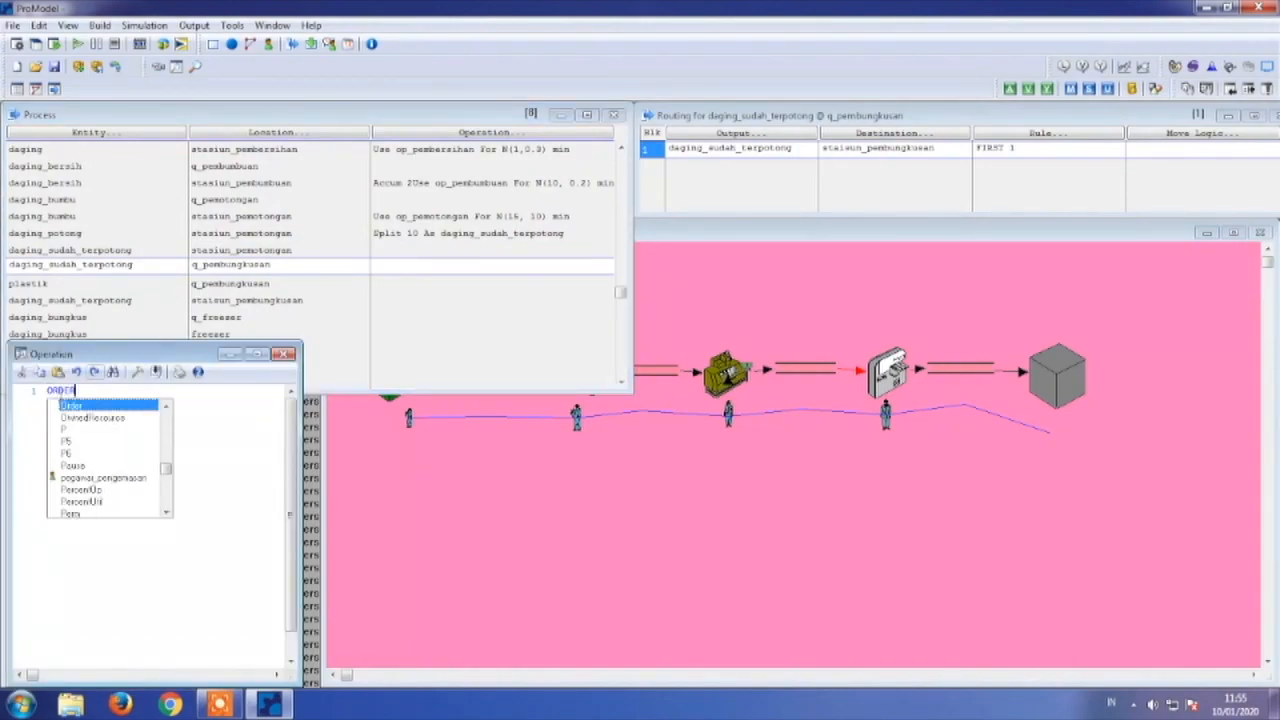
double_click(79, 406)
type("1 PLA")
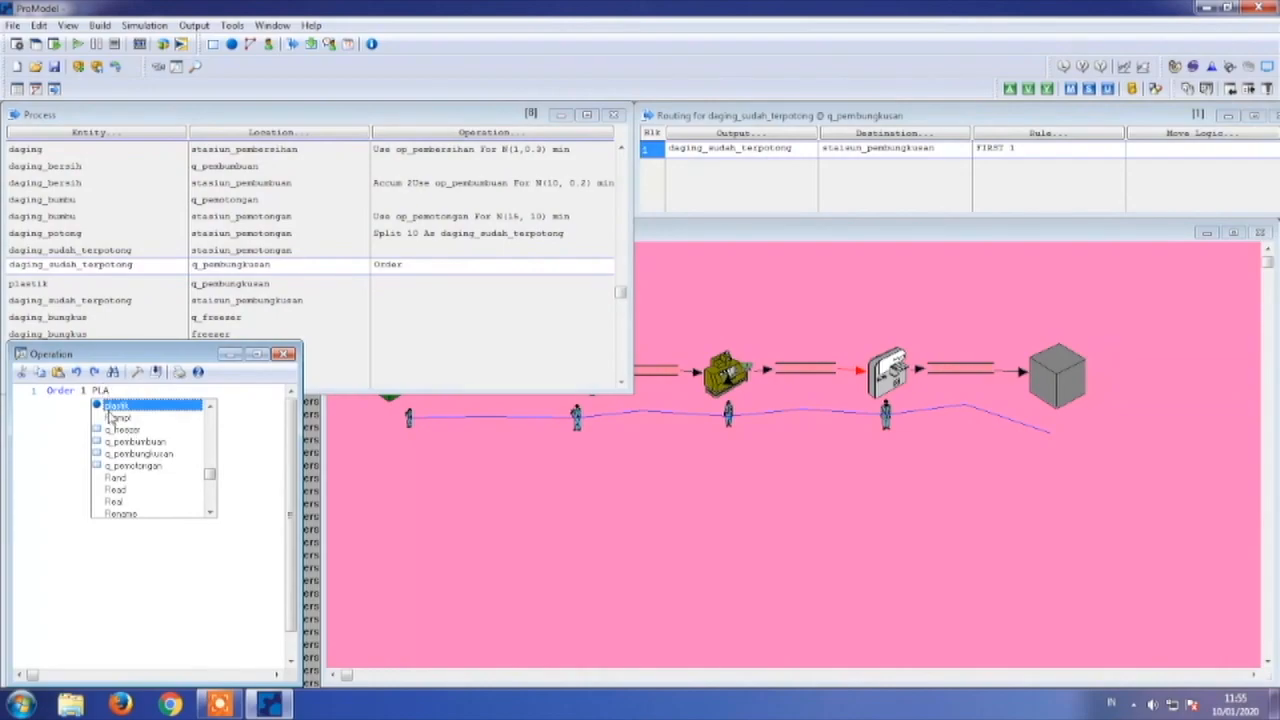
double_click(110, 406)
type("TO")
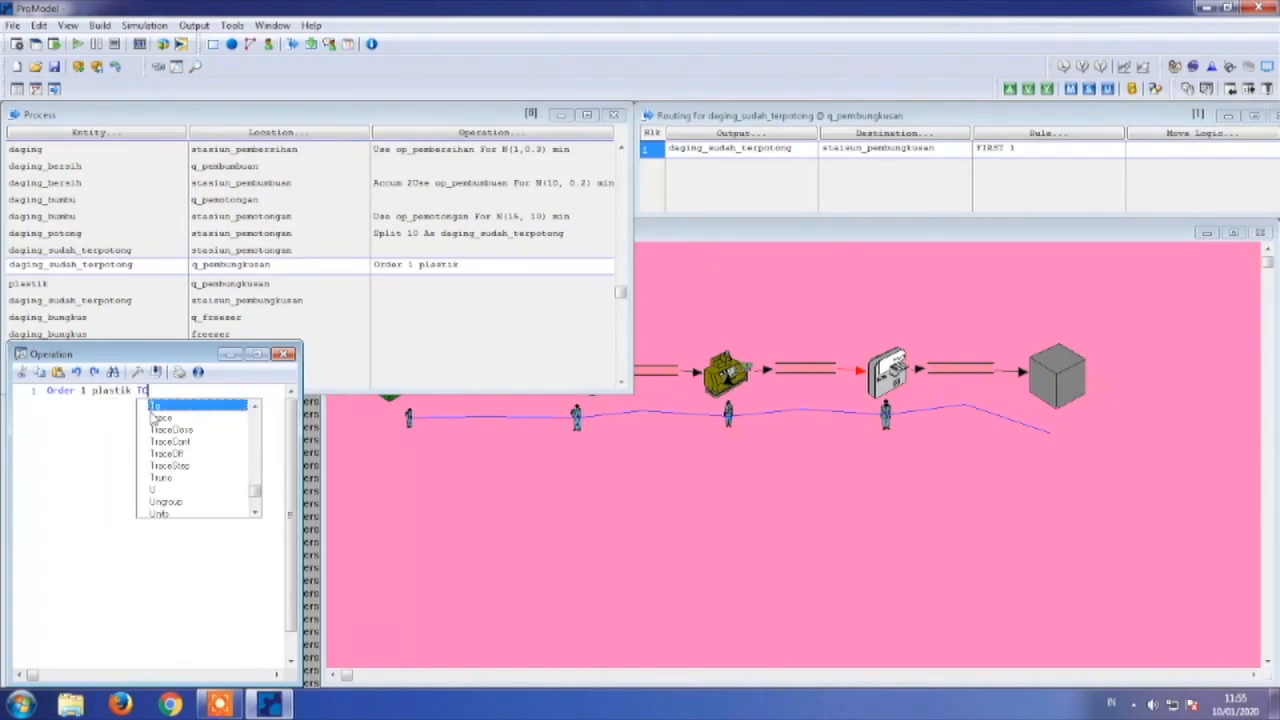
double_click(157, 405)
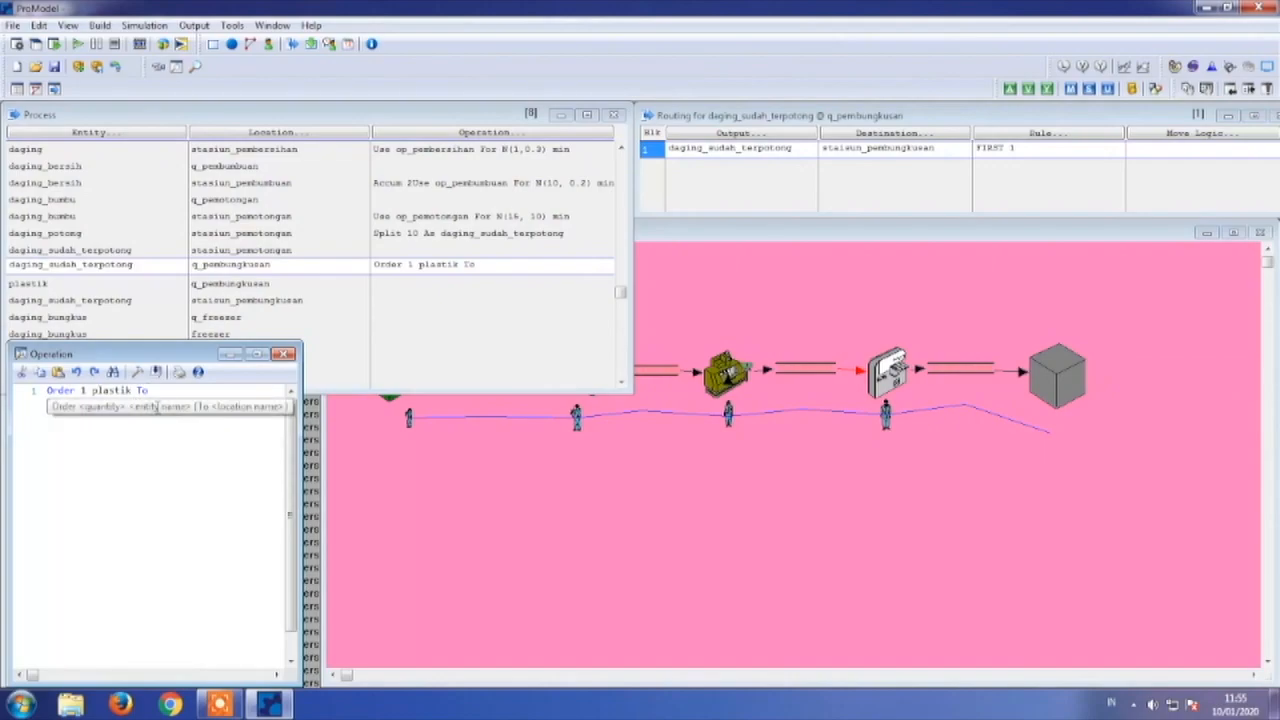
type("q")
double_click(184, 434)
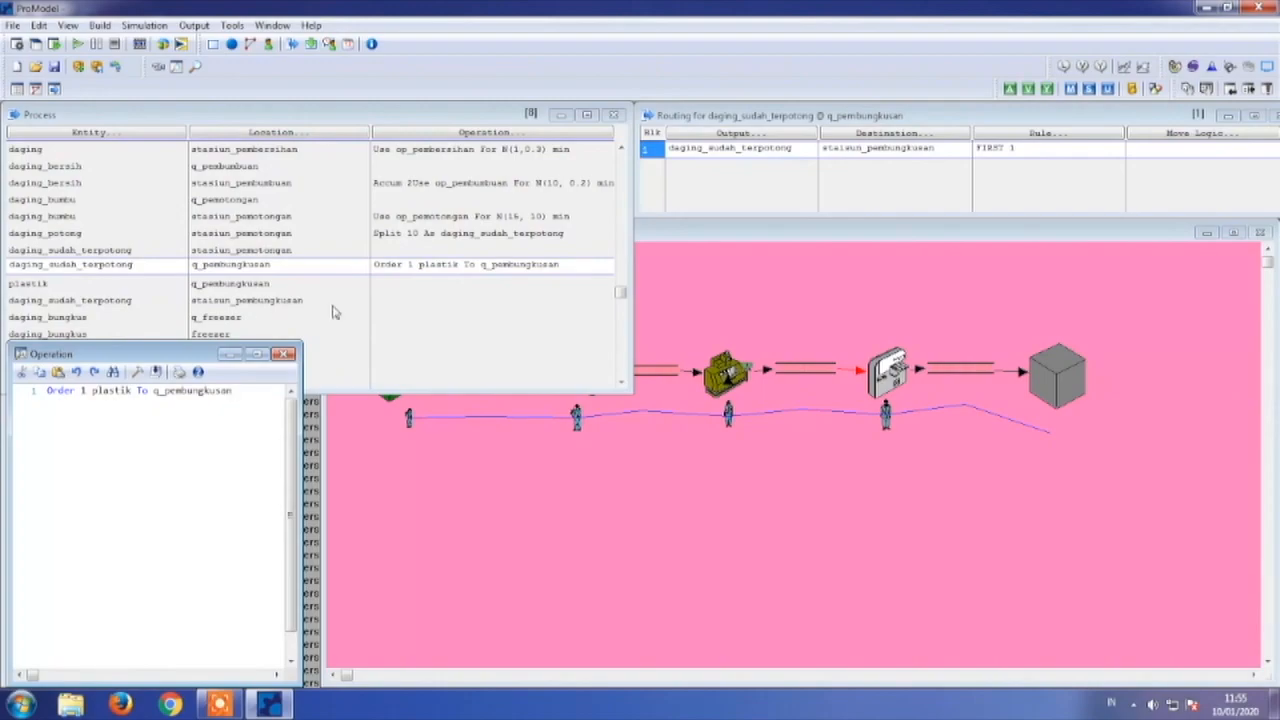
- Enter "Join 1 plastik" as the first operation line for daging_sudah_terpotong at staisun_pembungkusan
left_click(425, 298)
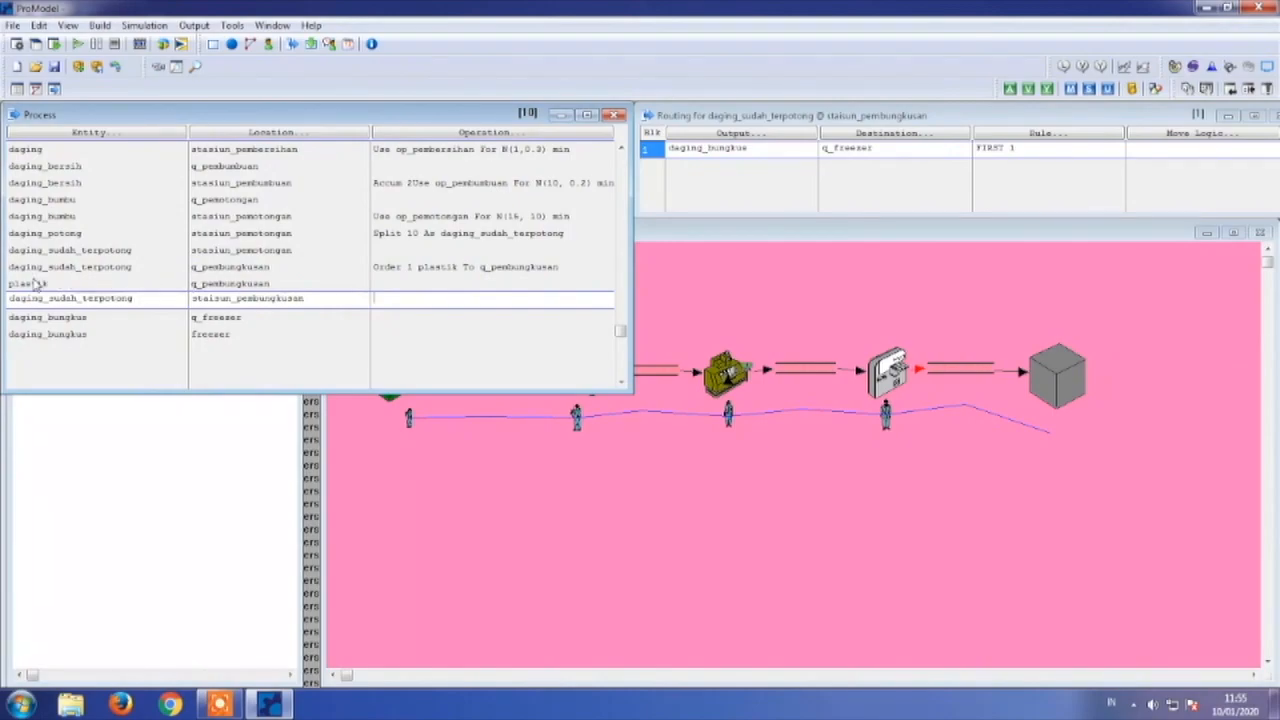
left_click(393, 300)
type("JOIN")
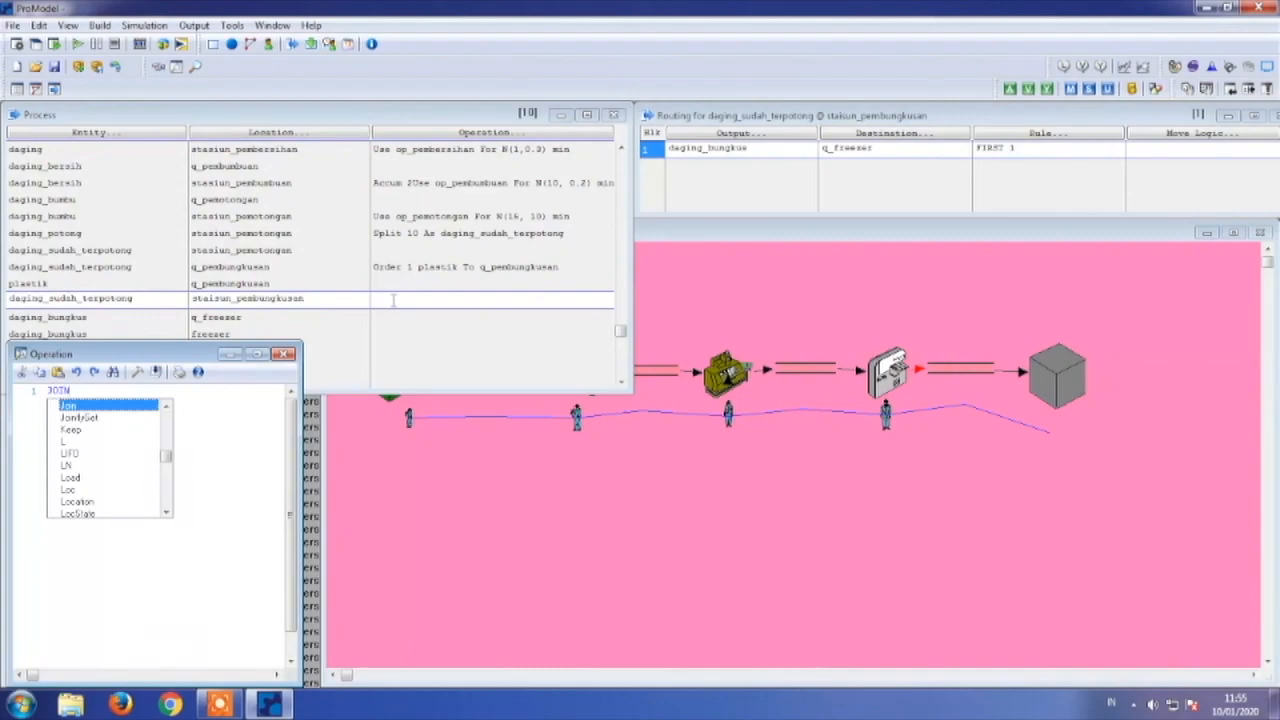
key("Return")
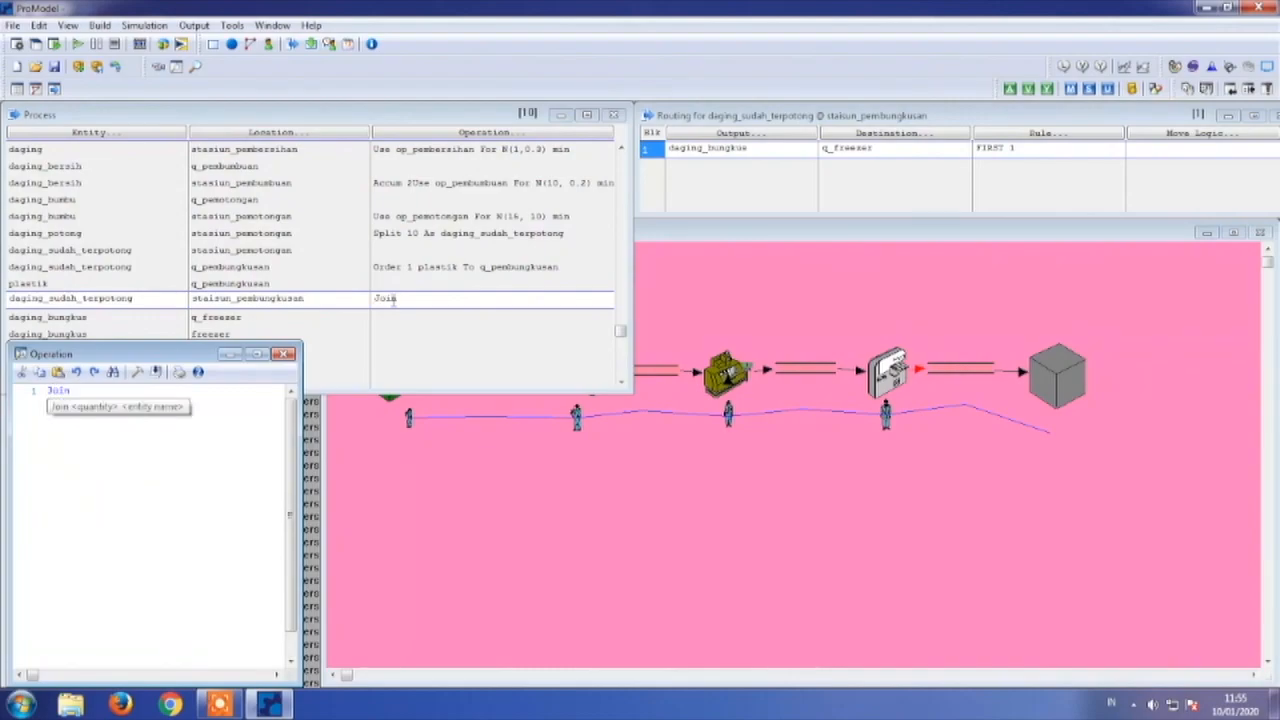
type("1 Pl")
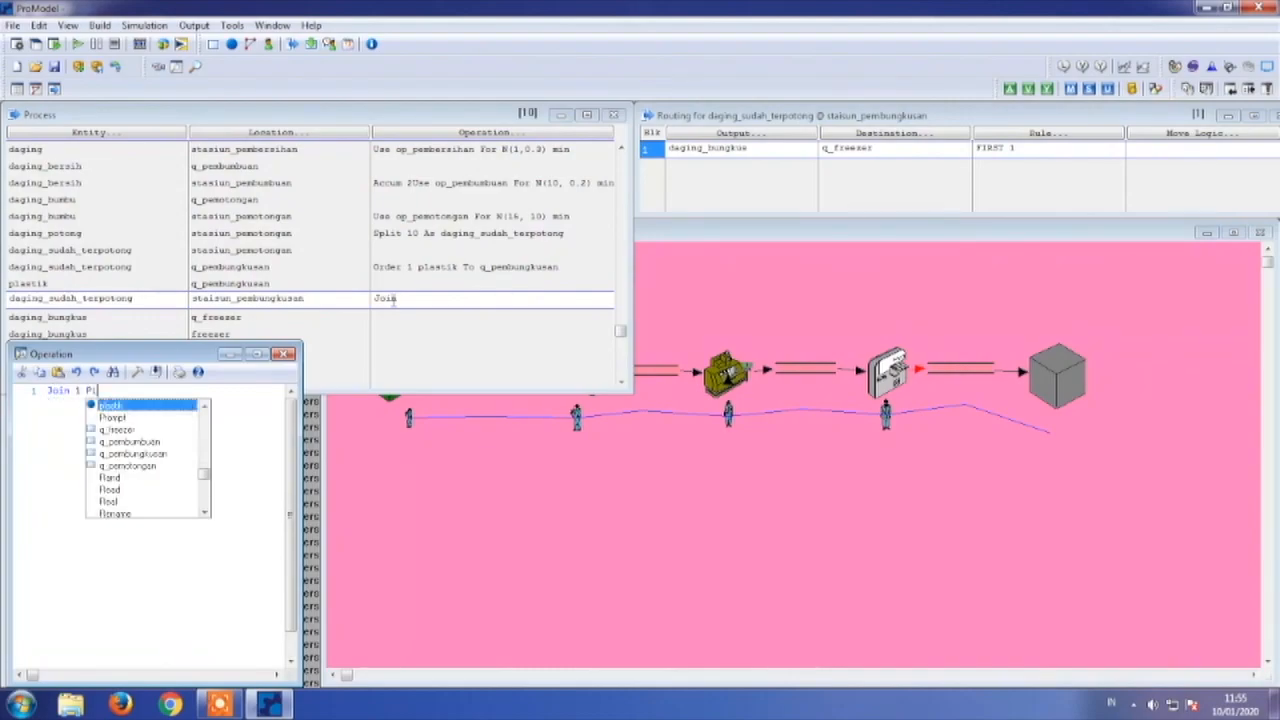
double_click(158, 405)
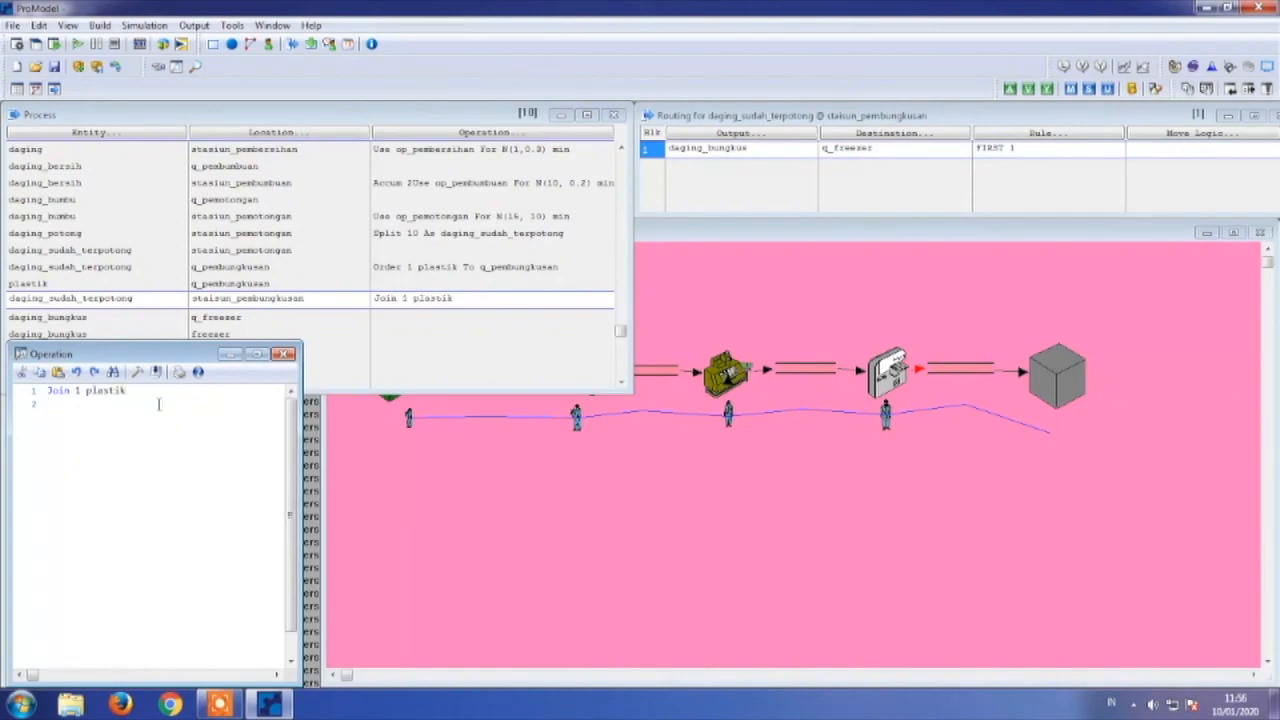
- Add "Use pegawai_pengemasan For N(3, 0.5) sec" as the second operation line for daging_sudah_terpotong at staisun_pembungkusan
type("Use ")
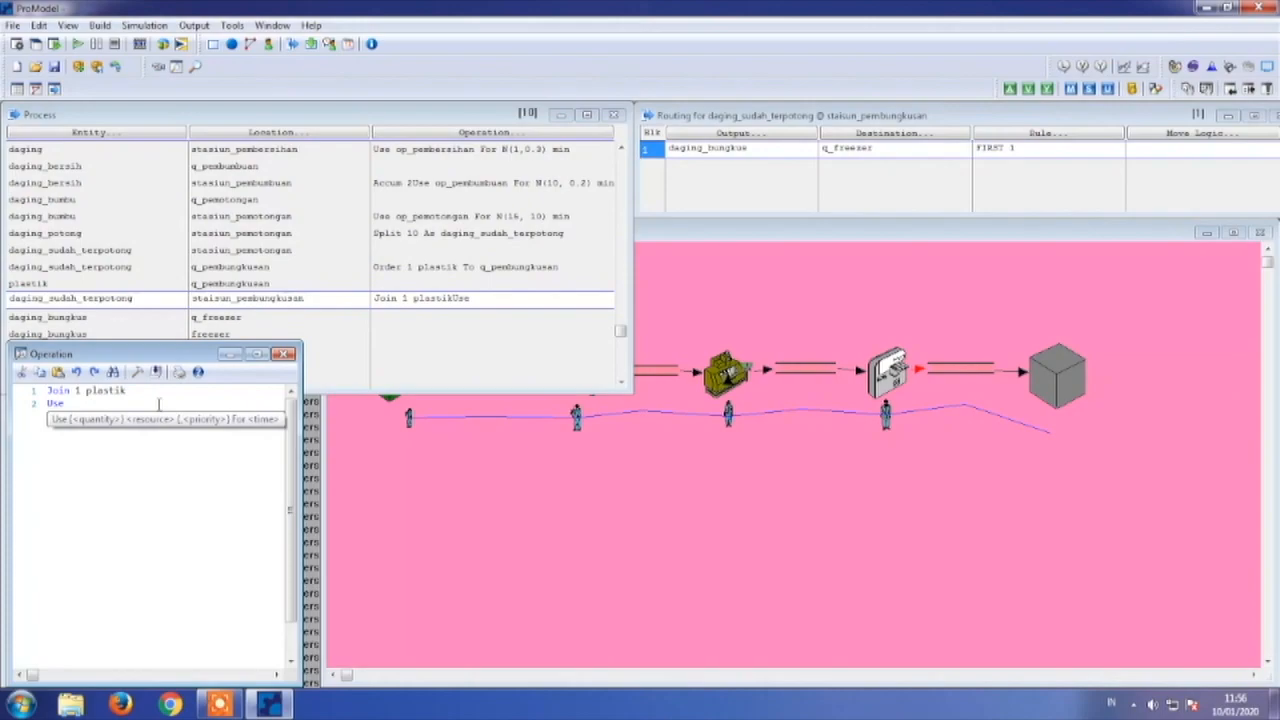
type("Pe")
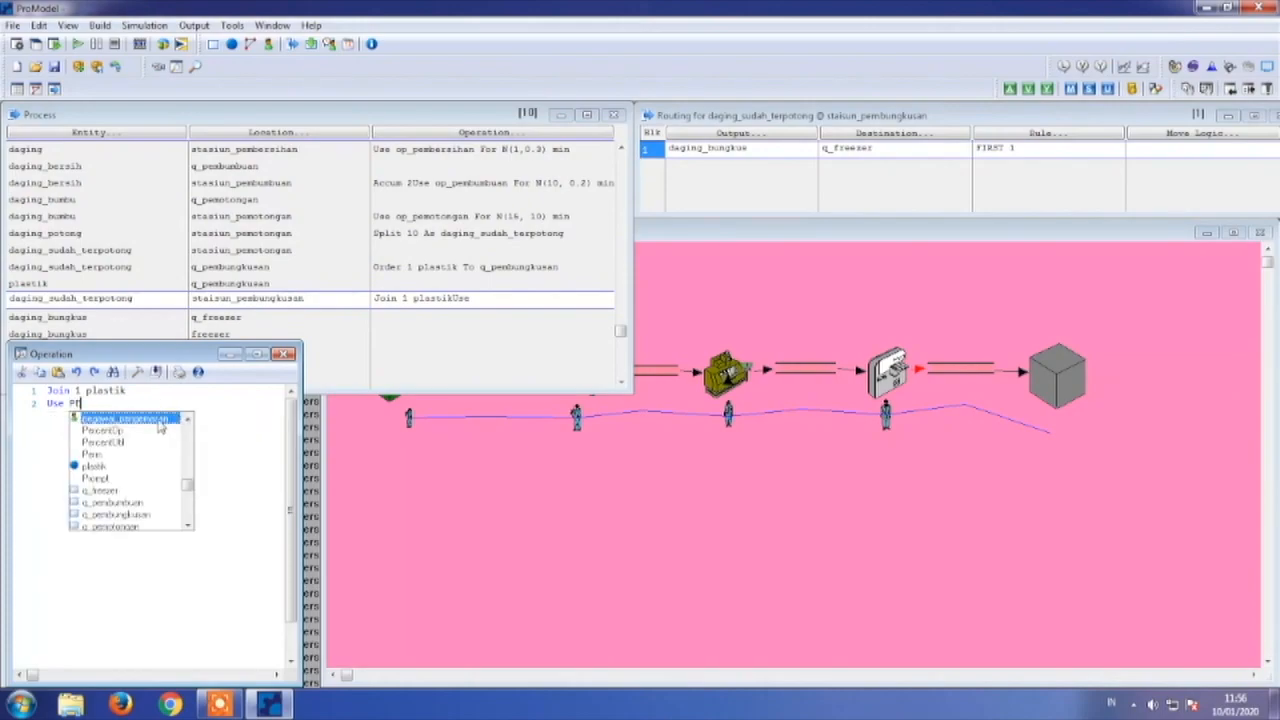
double_click(158, 421)
type("FOR")
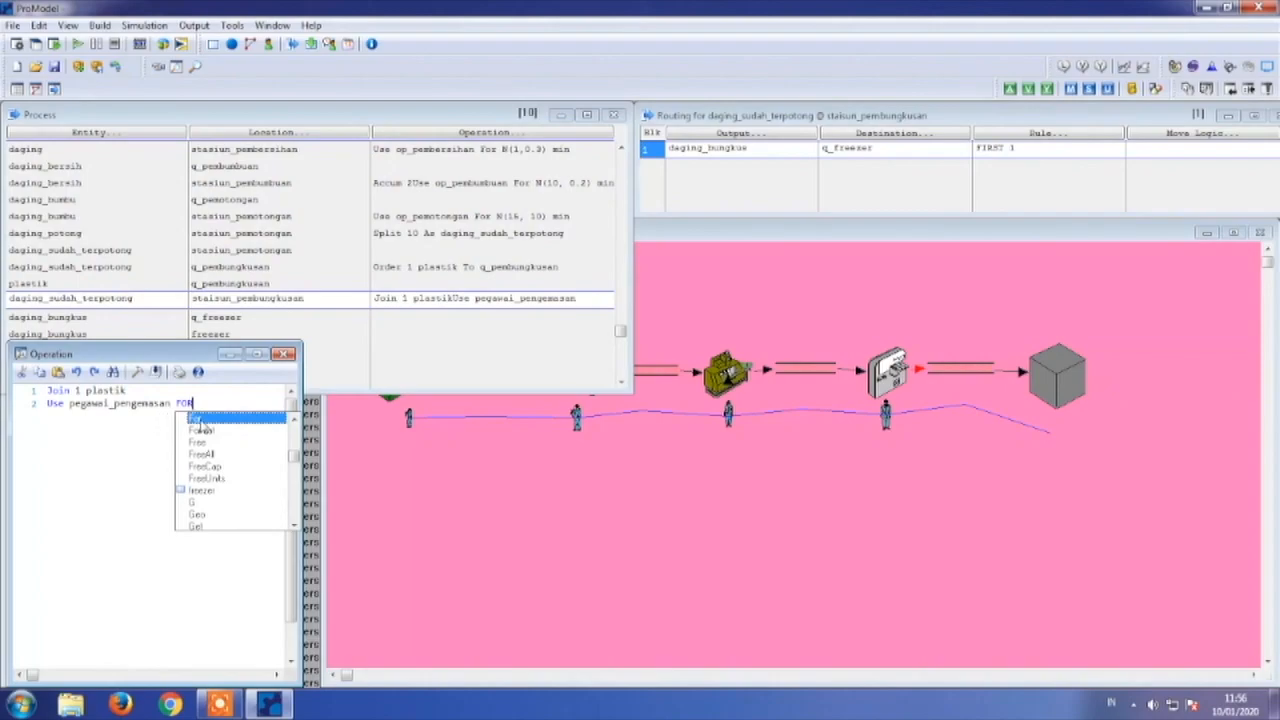
double_click(202, 420)
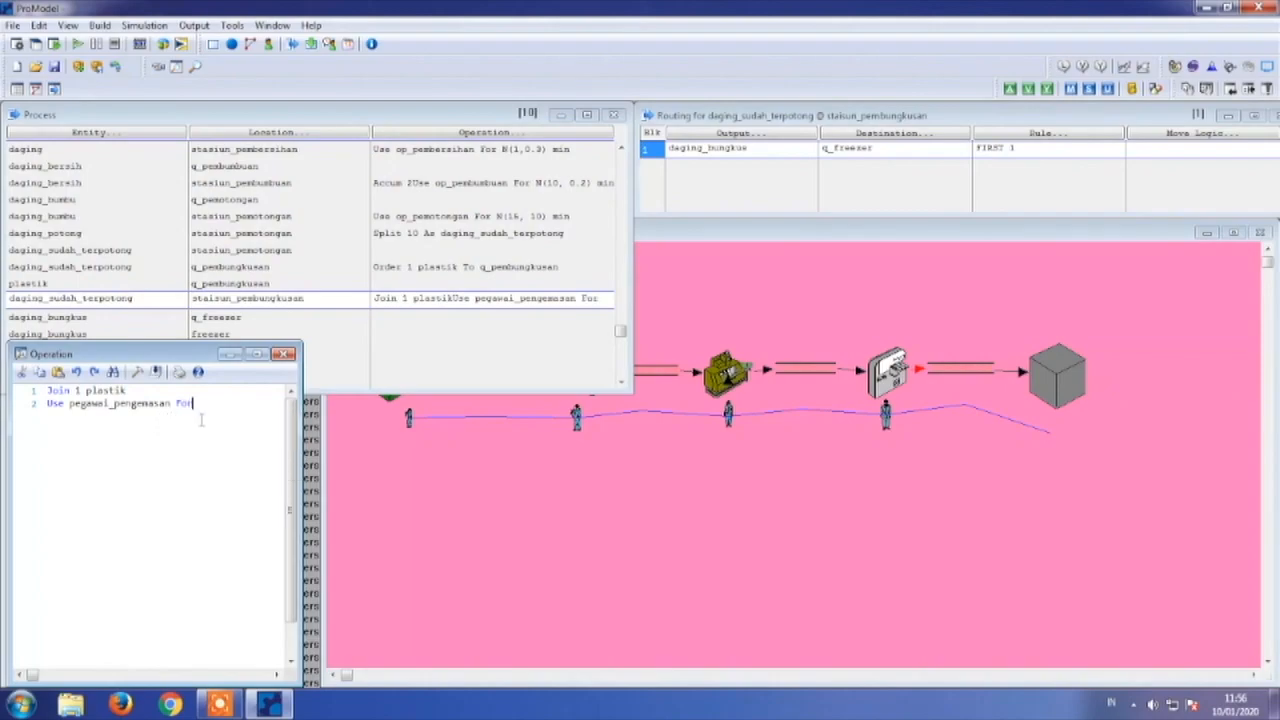
type("N(")
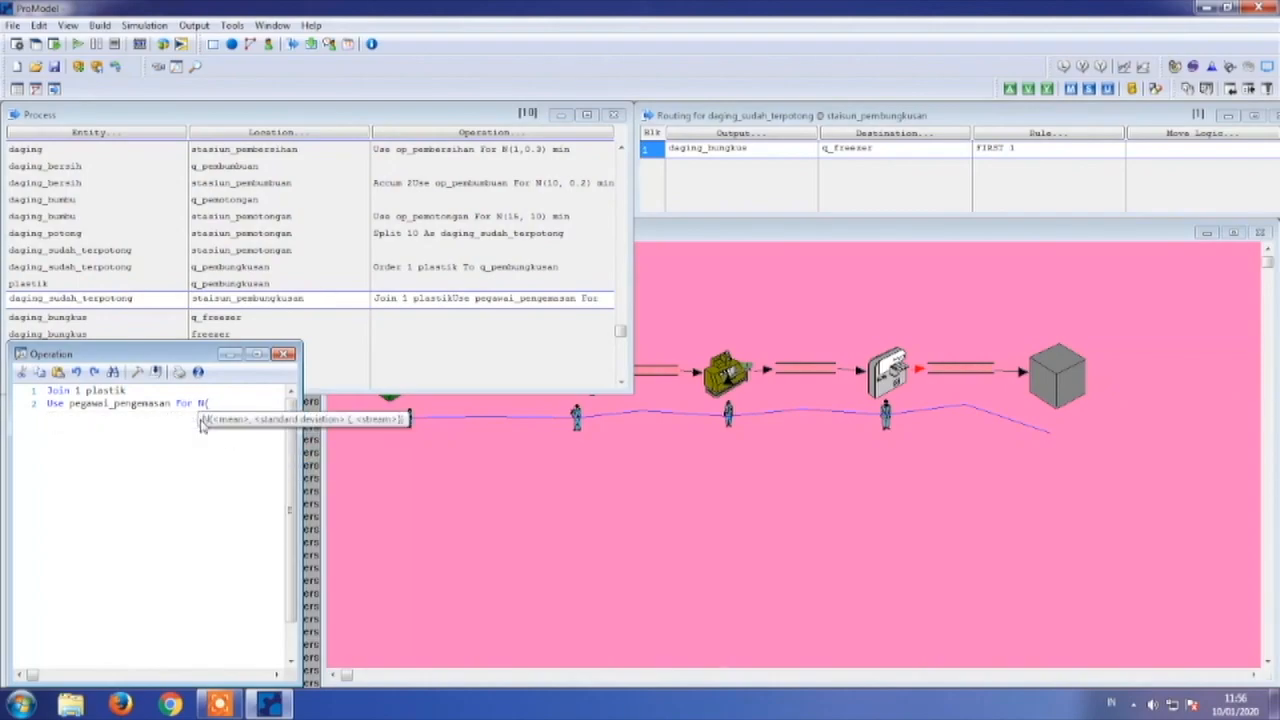
type("3, 0.5) sec")
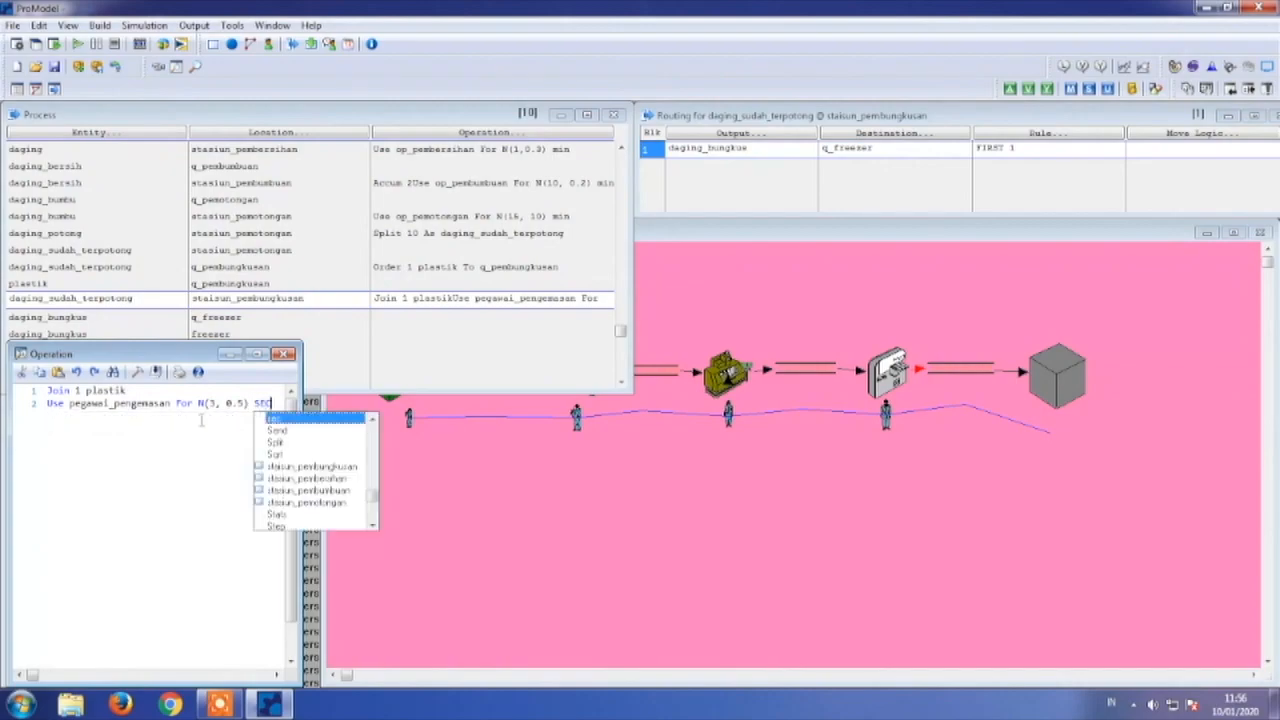
key("Escape")
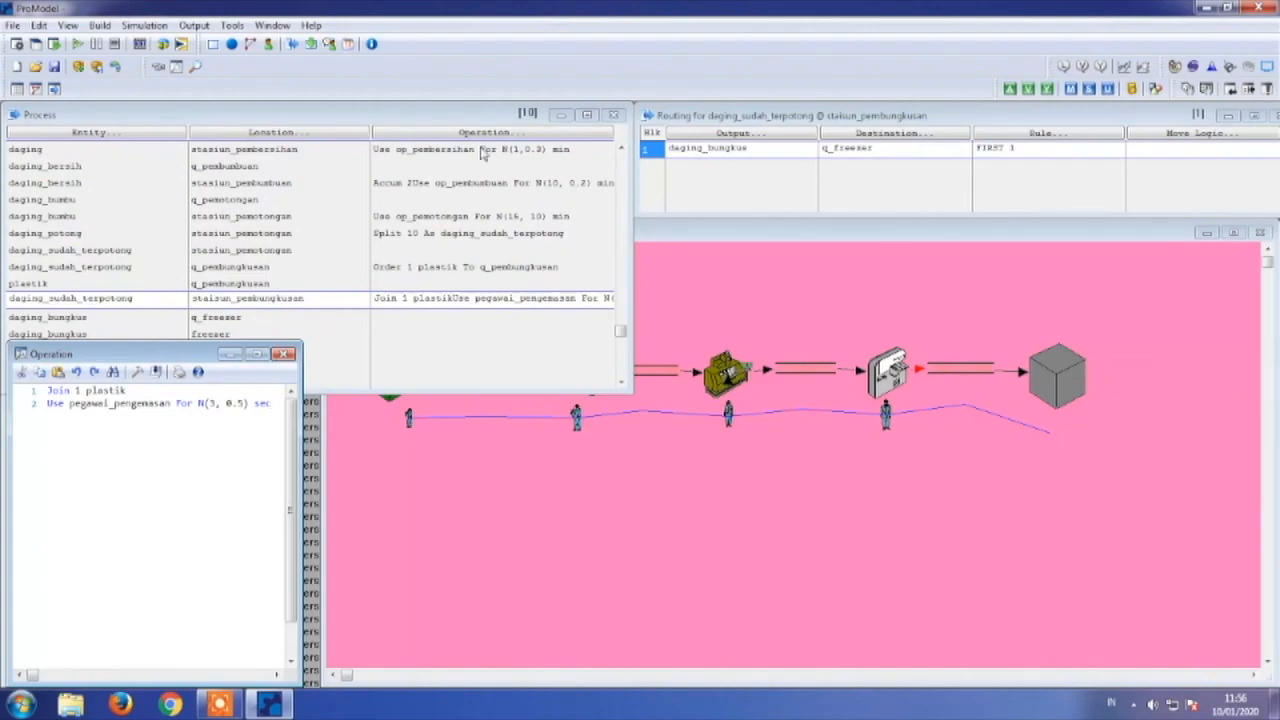
- Review the process records from daging_sudah_terpotong at staisun_pembungkusan back up to daging at stasiun_pembersihan
left_click(620, 149)
left_click(620, 149)
left_click(620, 149)
left_click(620, 149)
left_click(620, 149)
left_click(620, 149)
left_click(620, 149)
left_click(620, 149)
left_click(620, 149)
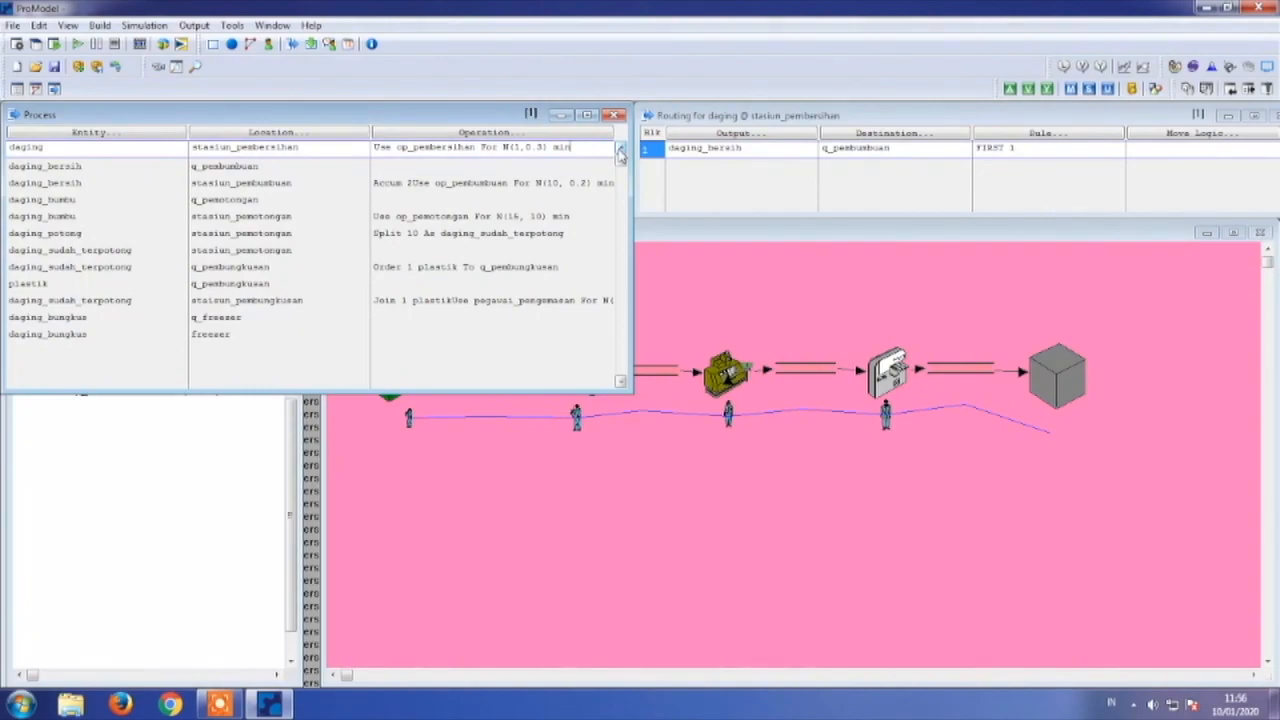
- Open the model's Arrivals table
left_click(100, 25)
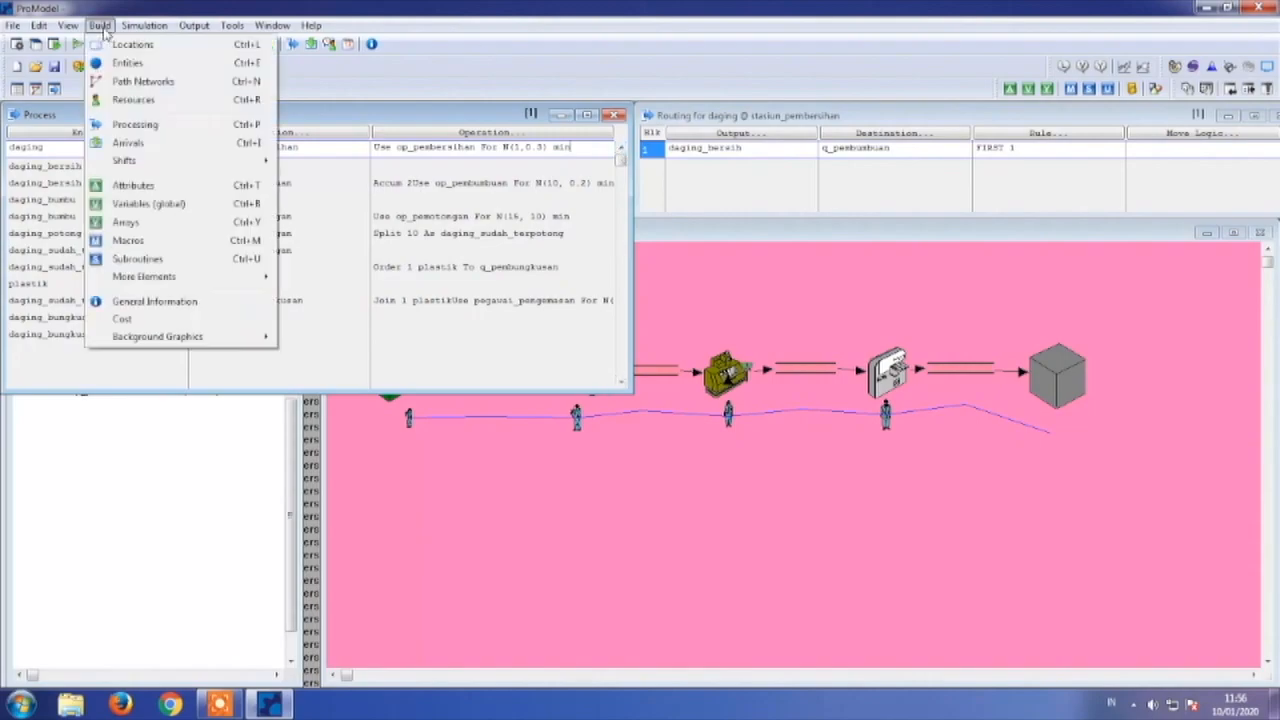
left_click(133, 143)
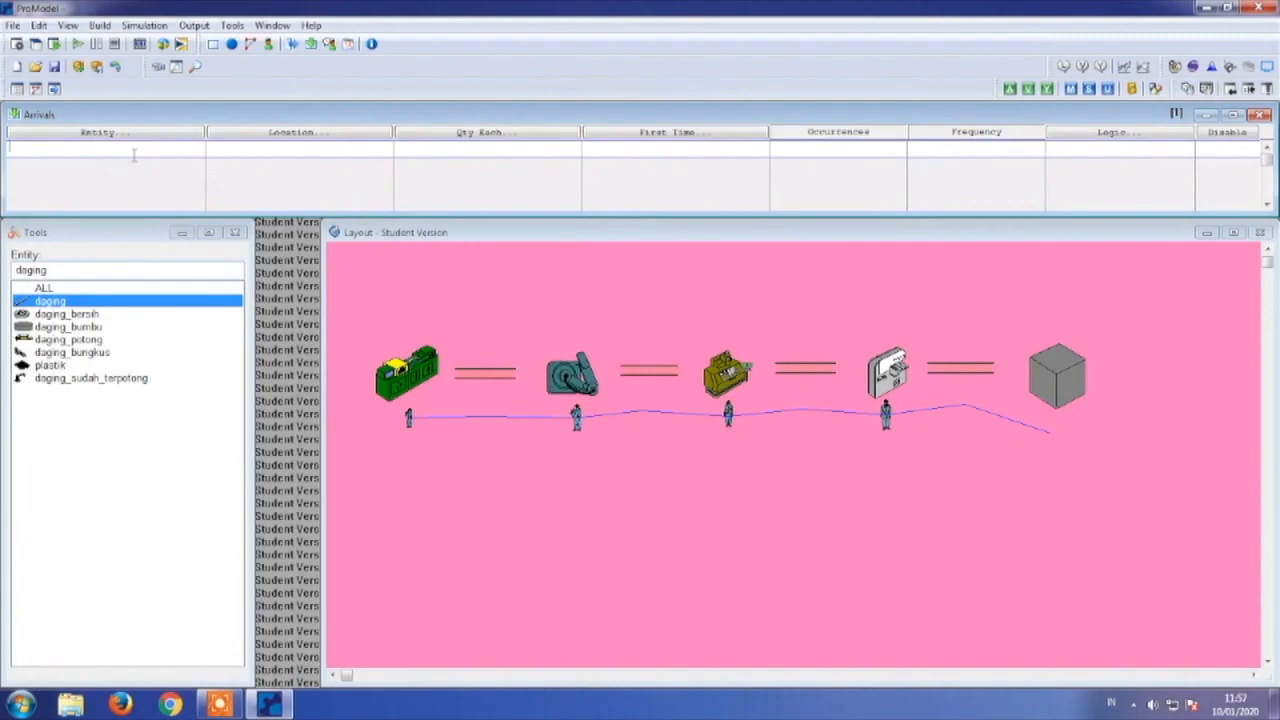
type("DAGIN")
key("BackSpace")
key("BackSpace")
key("BackSpace")
key("BackSpace")
key("BackSpace")
left_click(66, 302)
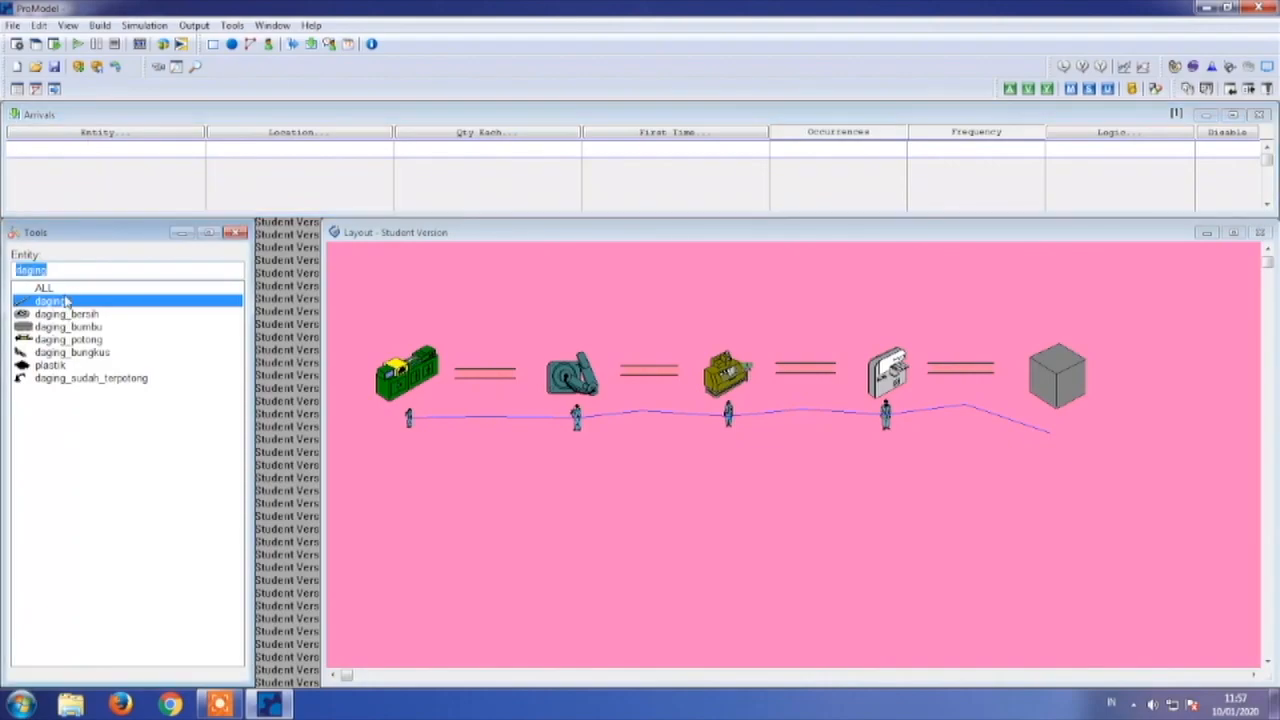
- Create an arrival record for the entity daging at the location stasiun_pembersihan
left_click(71, 146)
double_click(71, 194)
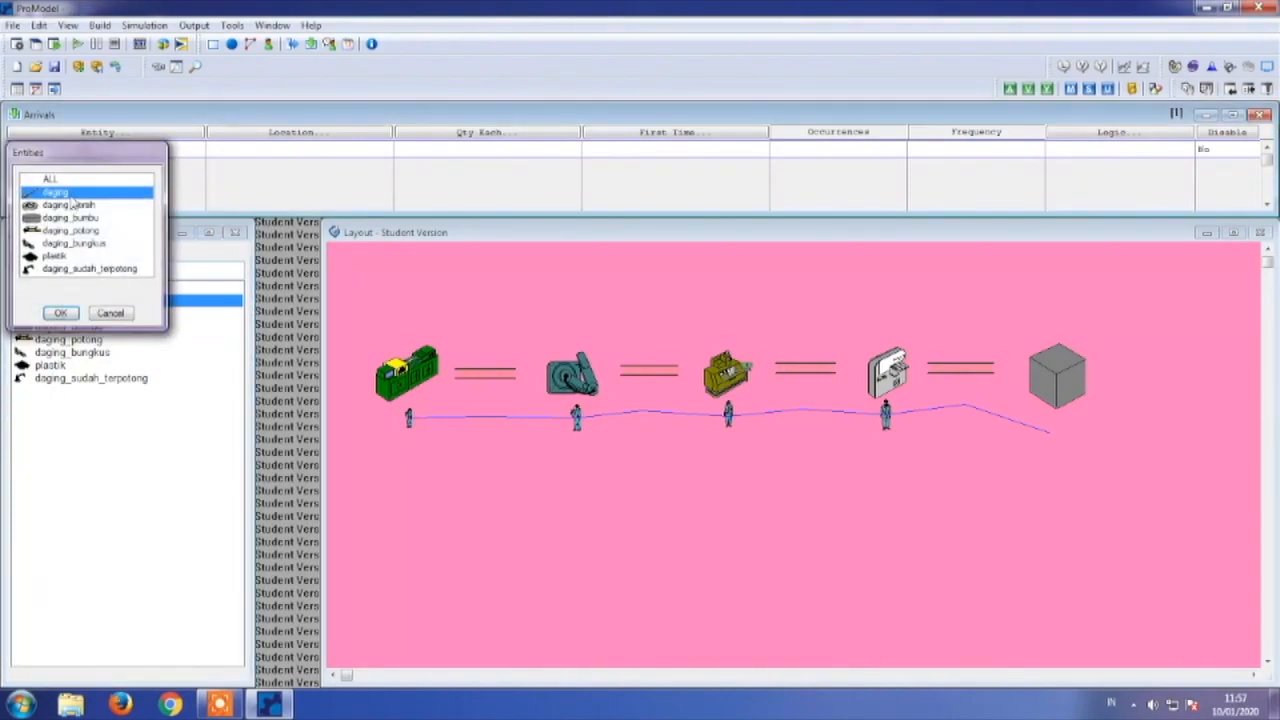
double_click(276, 144)
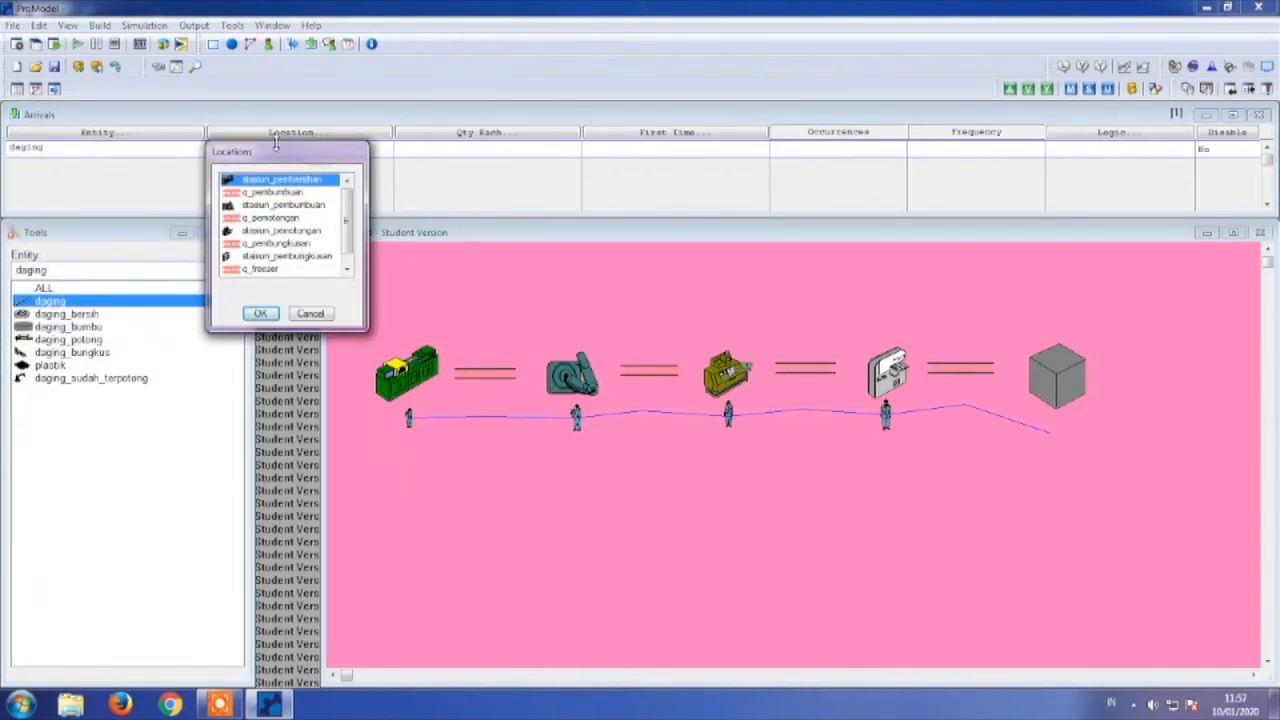
double_click(311, 181)
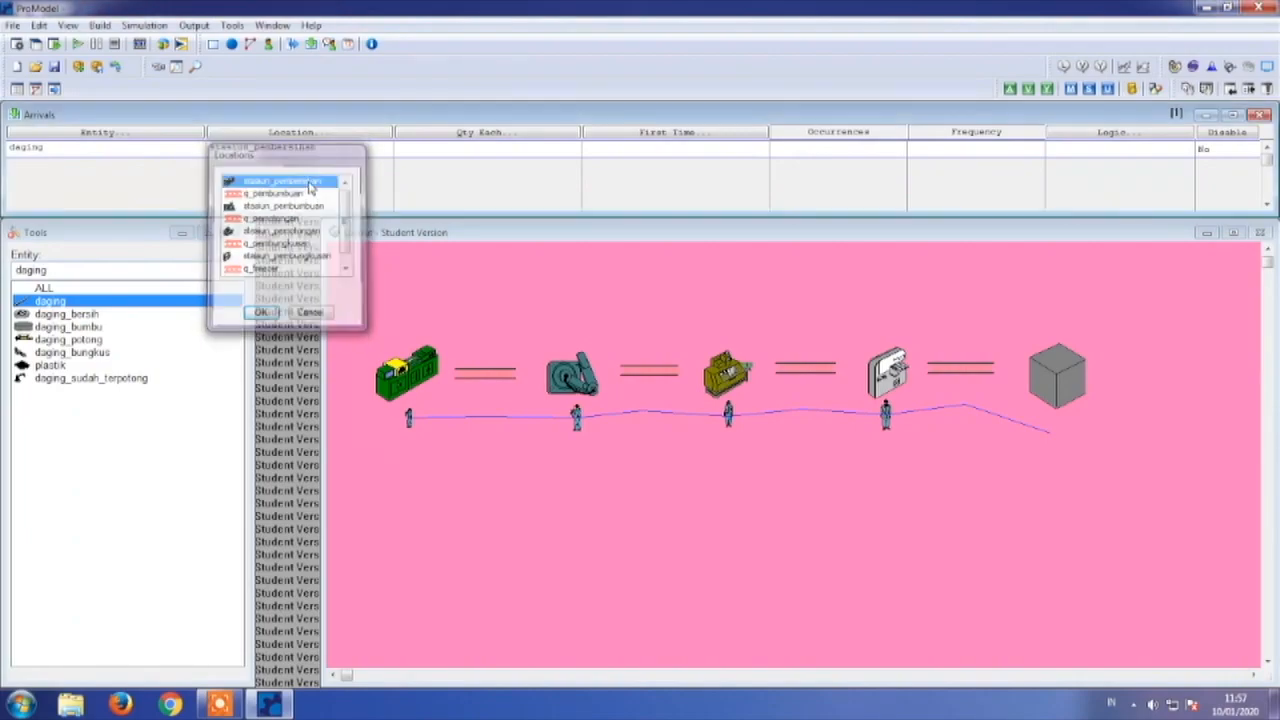
- Set the daging arrival to a quantity of 25 each, 10 occurrences and a frequency of 20 min
left_click(495, 146)
type("25")
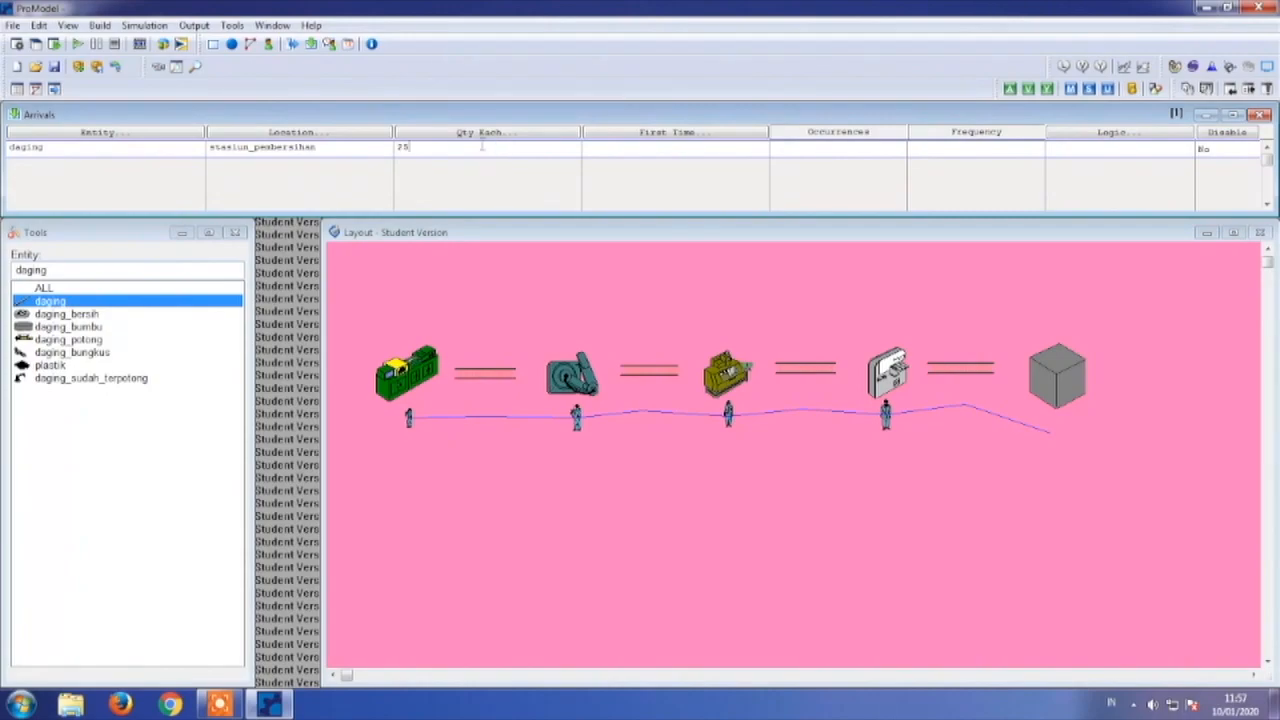
left_click(814, 146)
type("10")
left_click(945, 147)
type("20 min")
left_click(258, 285)
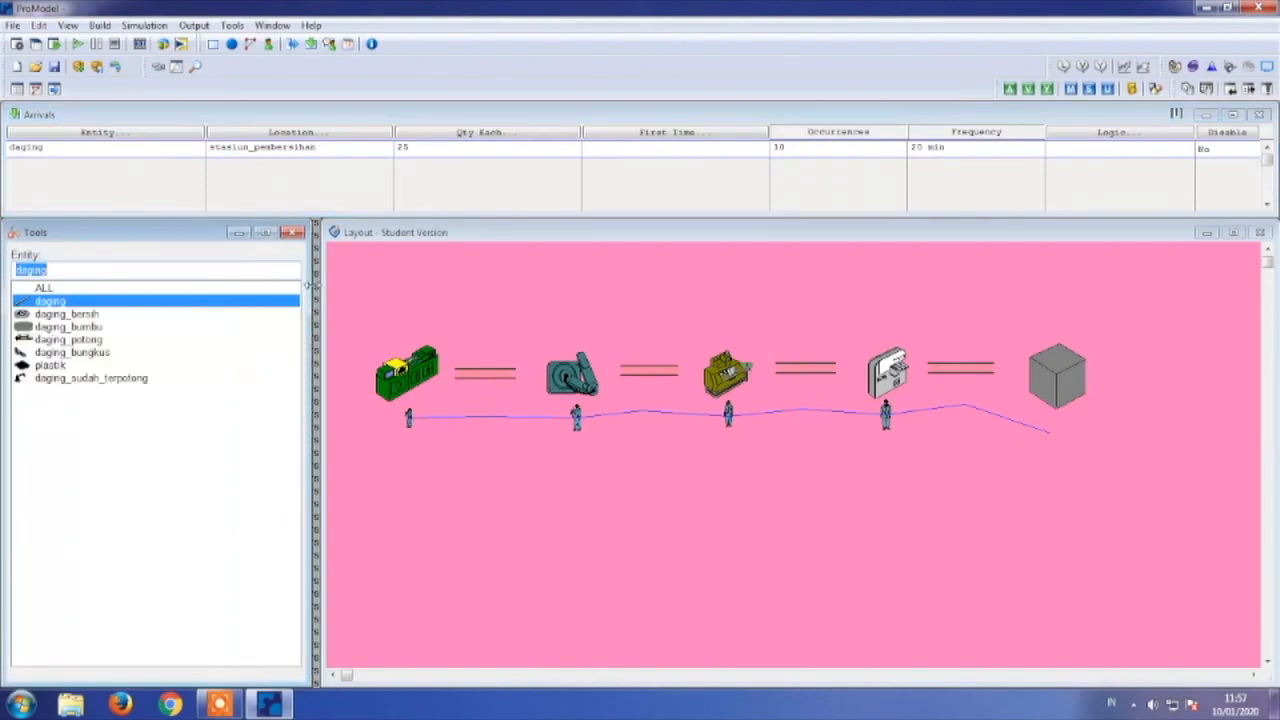
- Review the model's locations, entities, path networks, resources, processing and arrivals definitions one after another
left_click(100, 25)
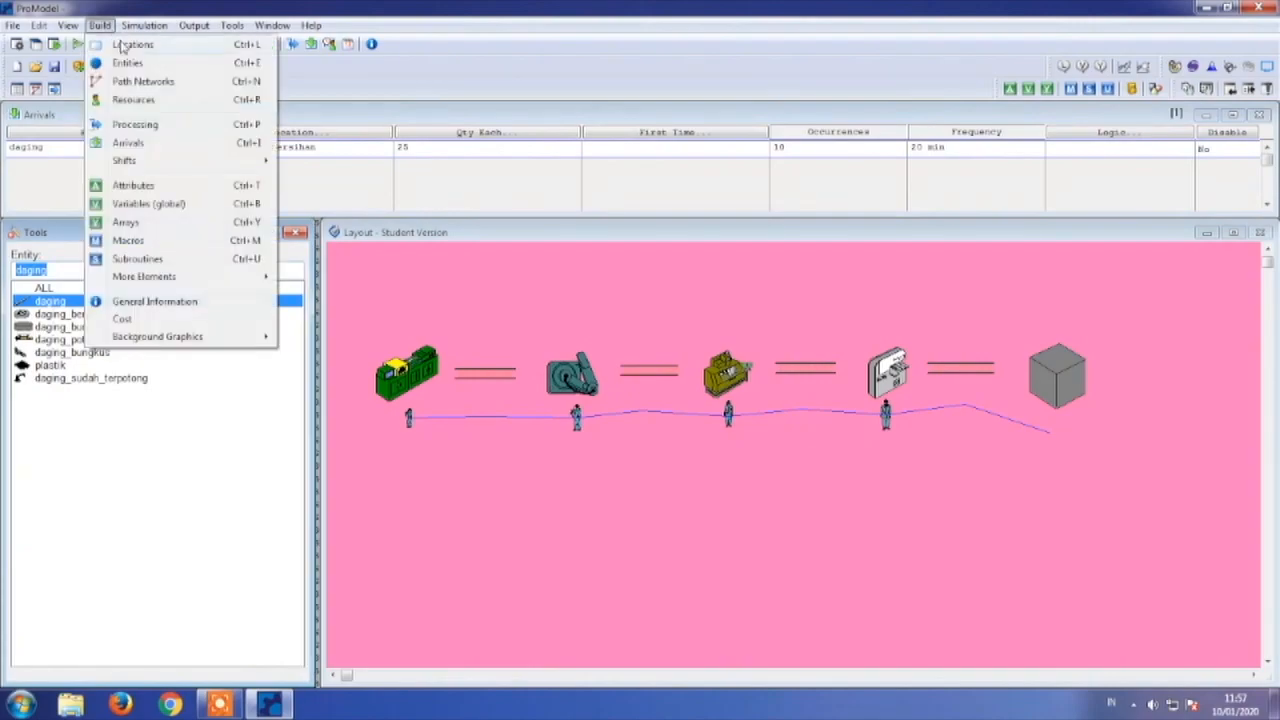
left_click(130, 44)
left_click(104, 25)
left_click(127, 62)
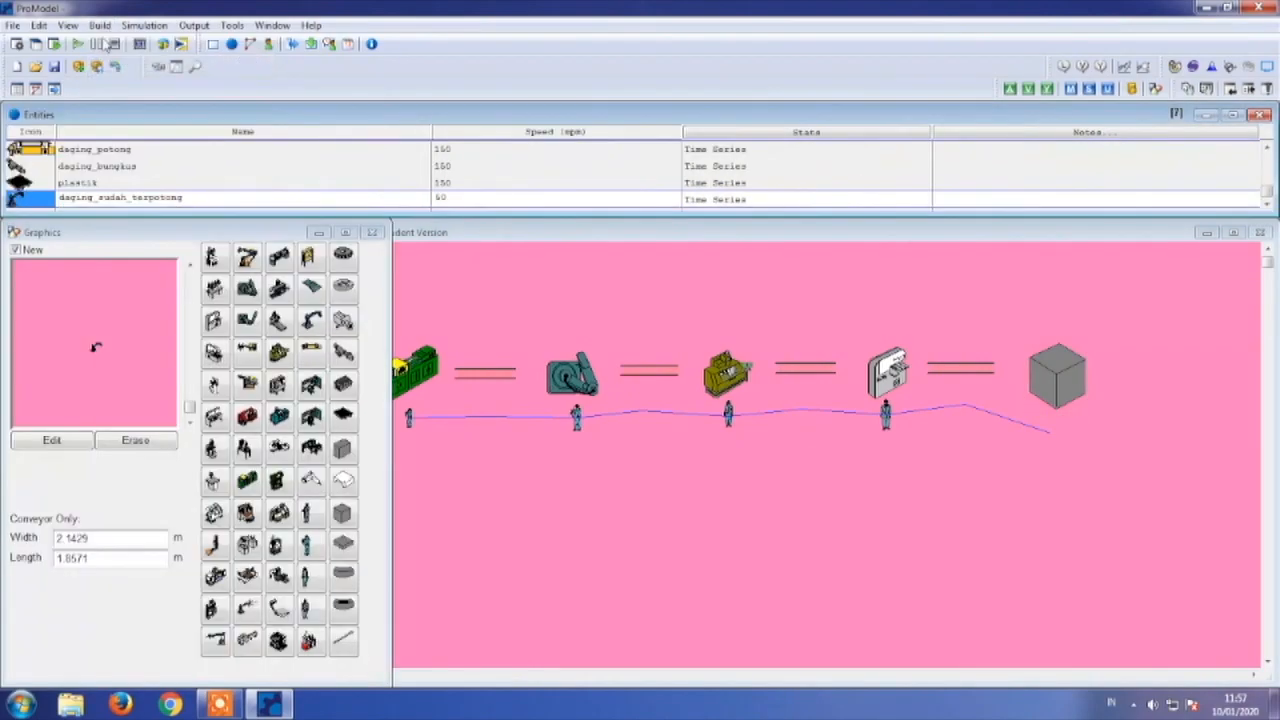
left_click(100, 25)
left_click(125, 81)
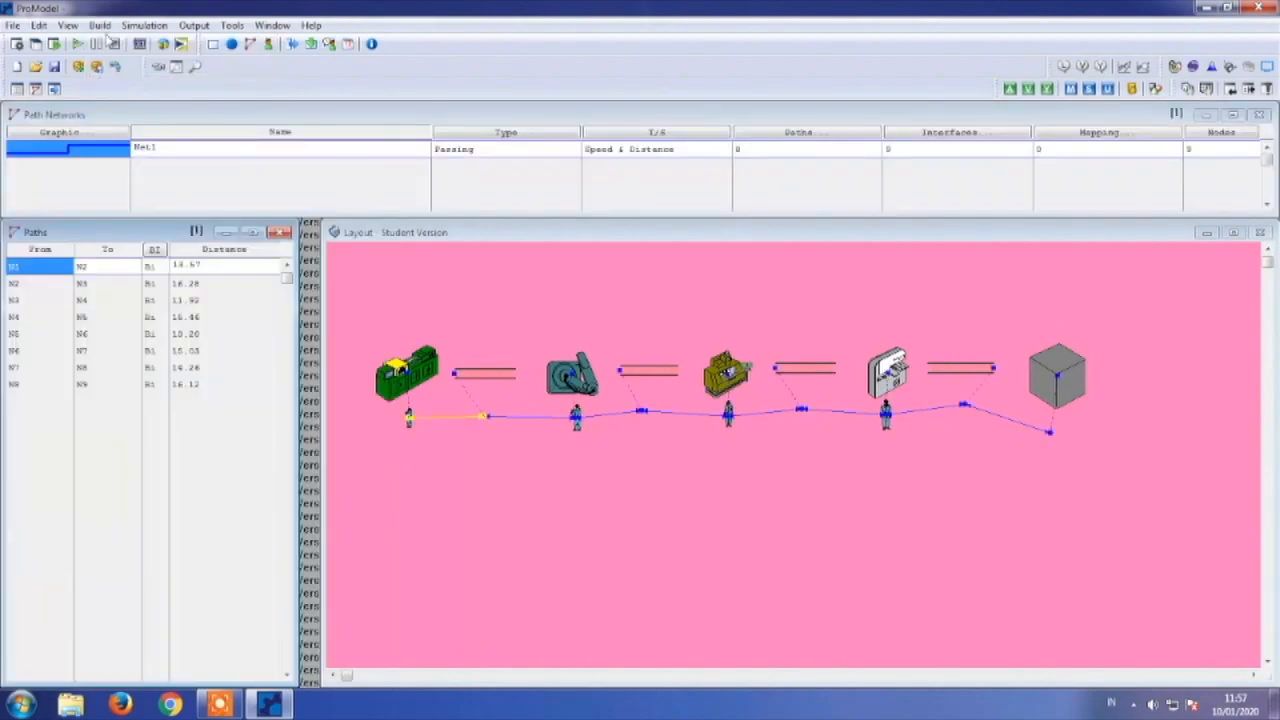
left_click(100, 25)
left_click(134, 99)
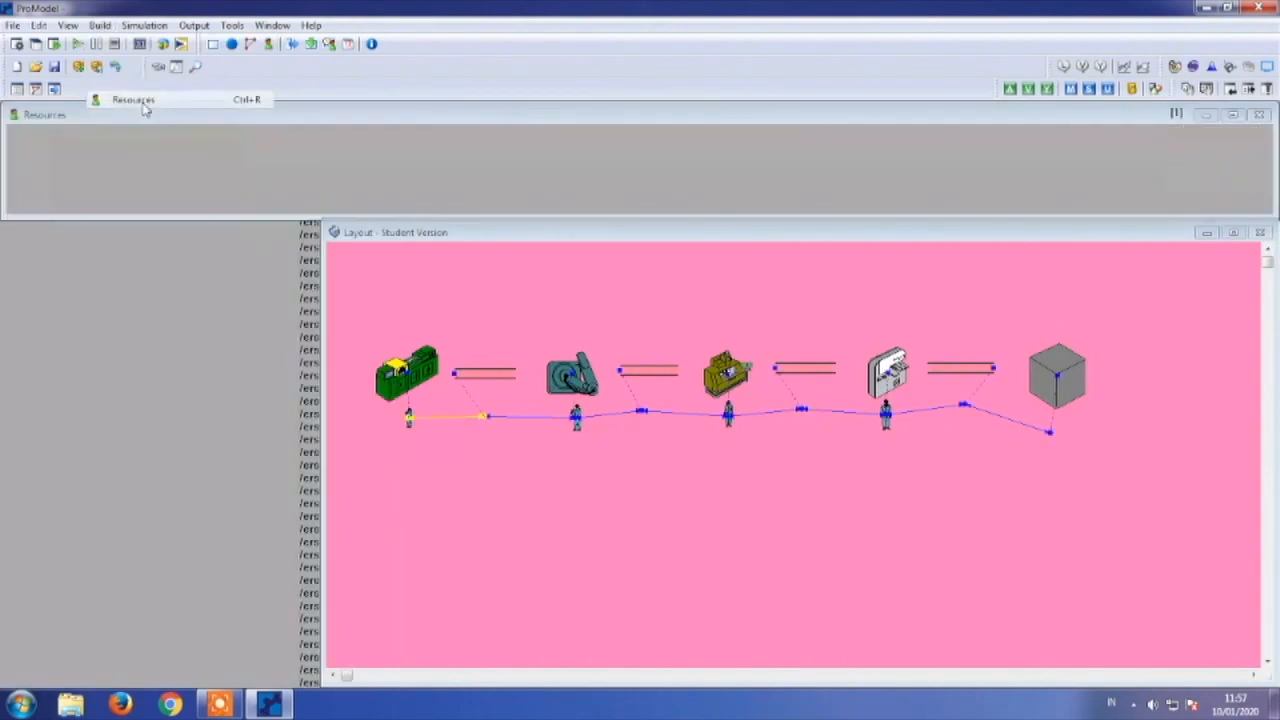
left_click(100, 25)
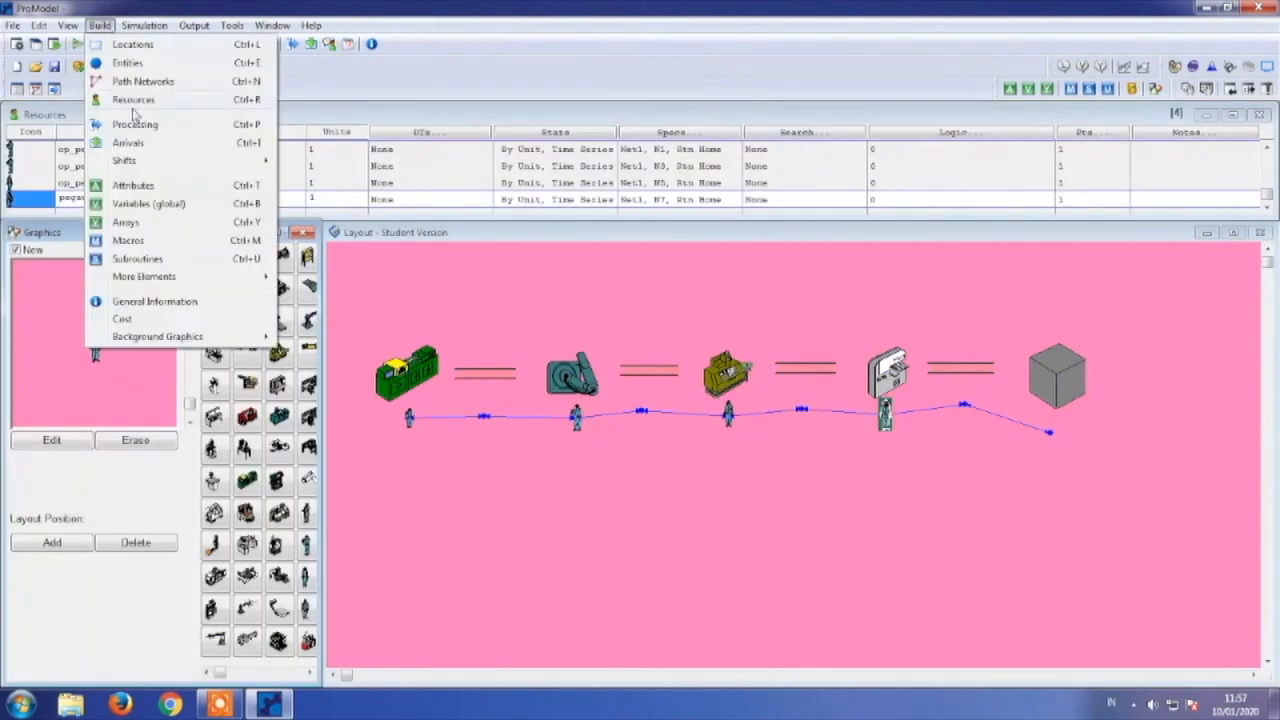
left_click(134, 117)
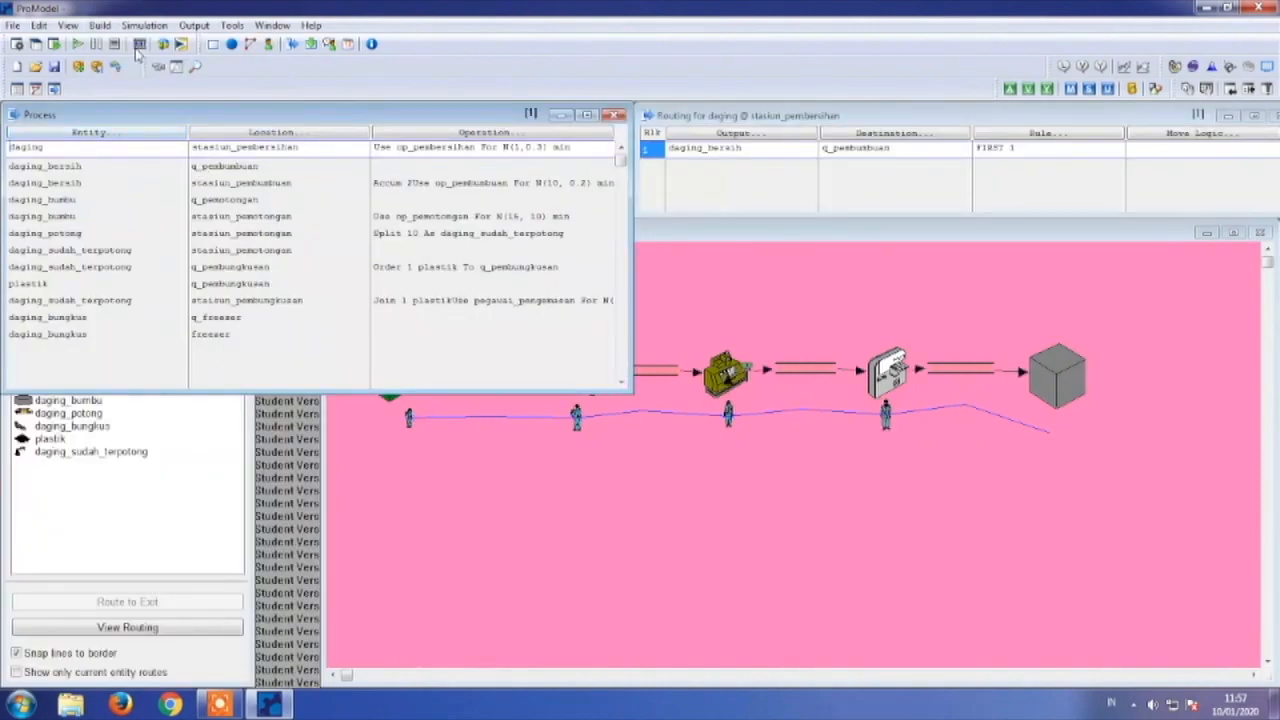
left_click(100, 25)
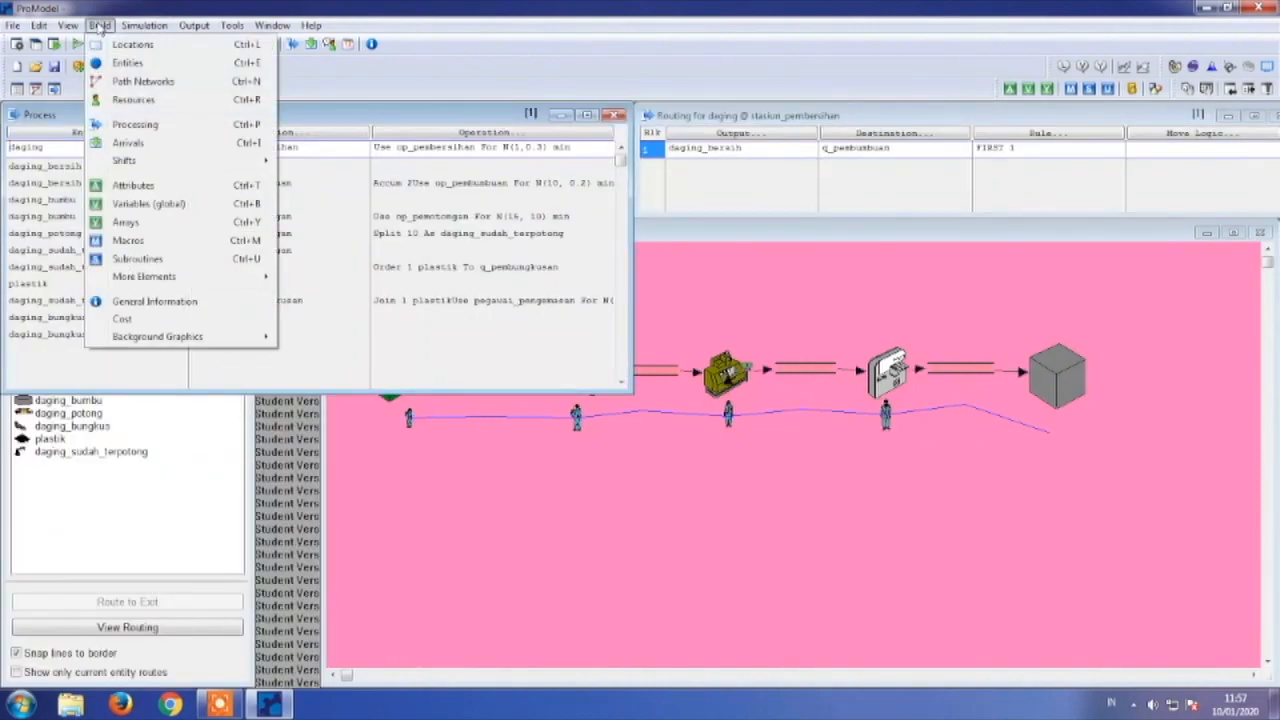
left_click(128, 143)
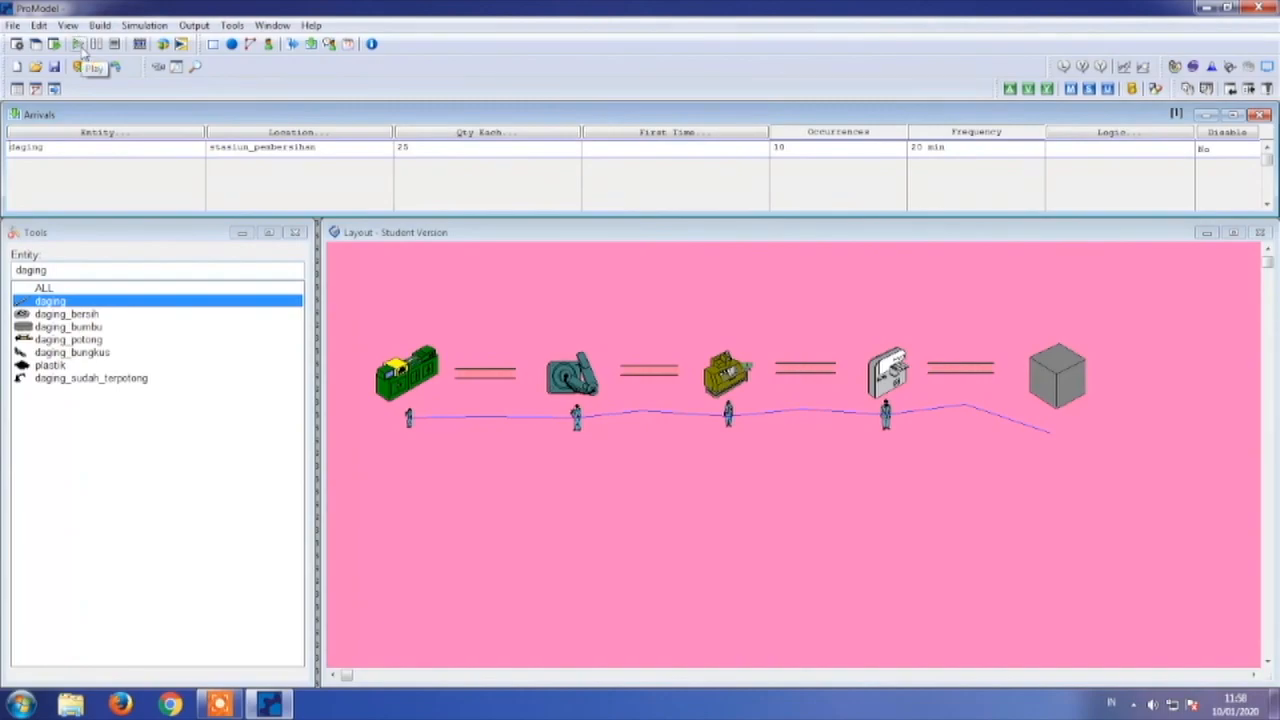
- Save the model as "split combine" in the promodel produksi folder on the Desktop
left_click(13, 25)
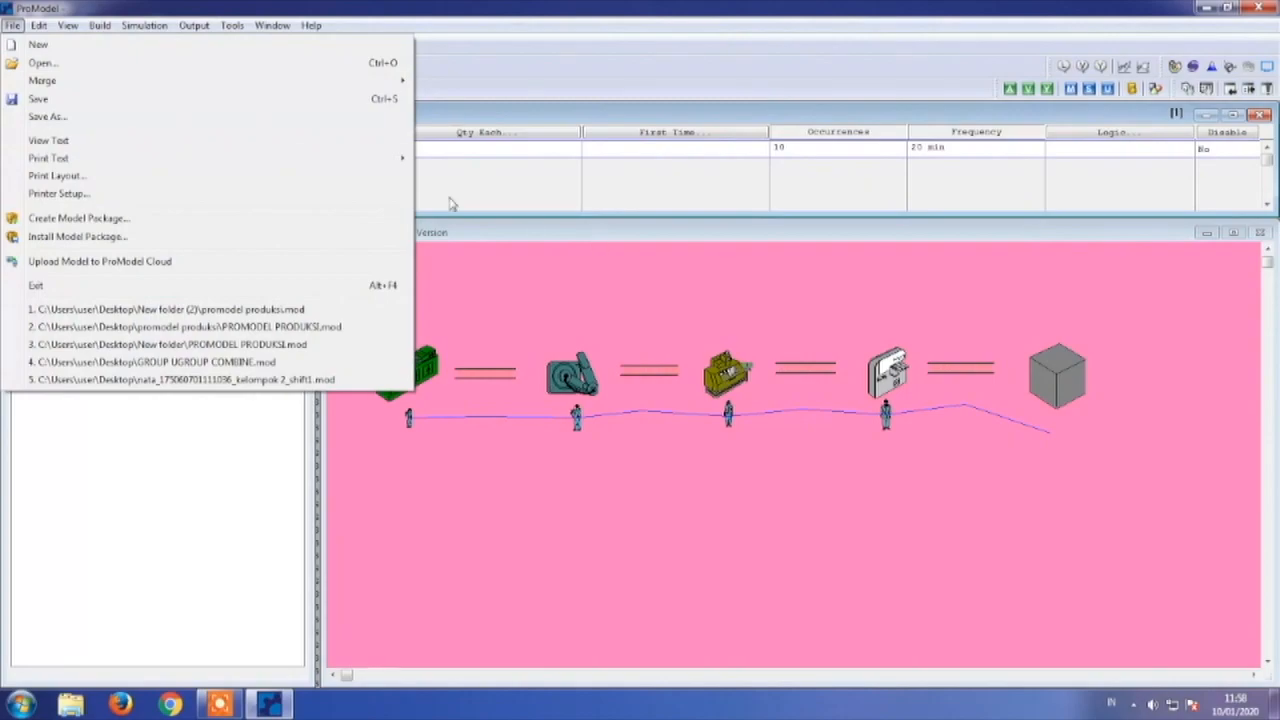
left_click(128, 104)
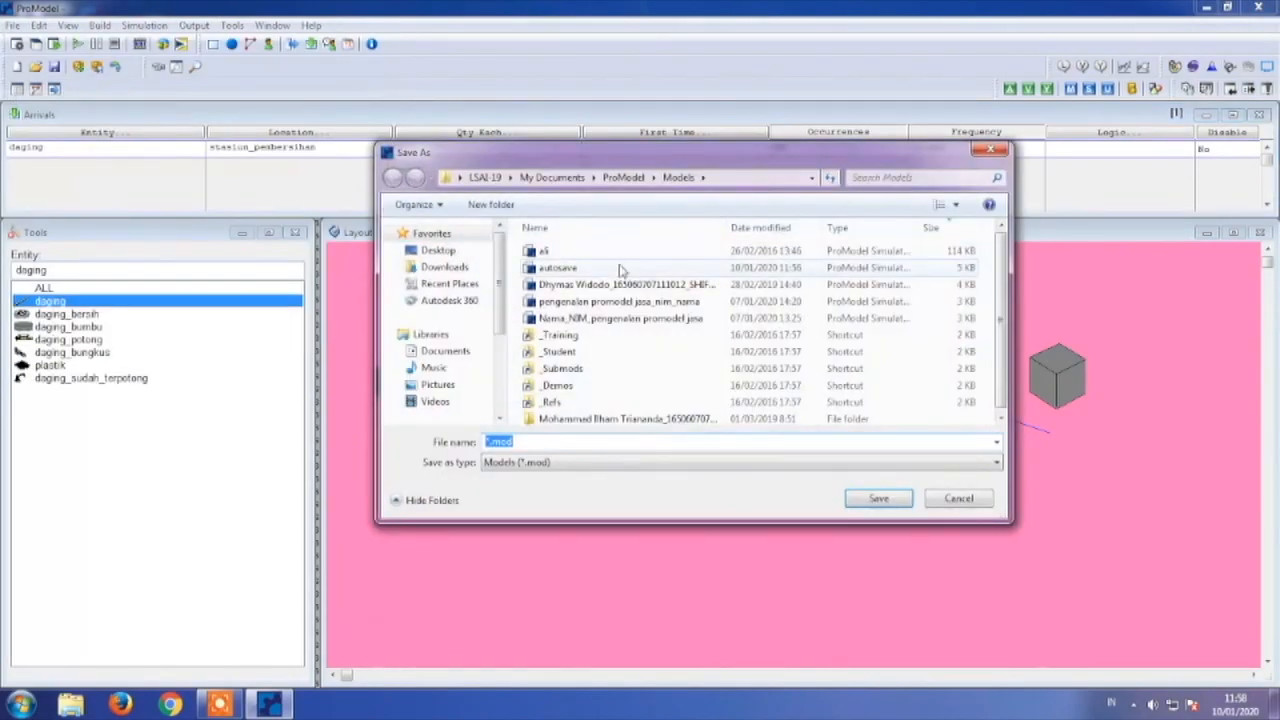
left_click(445, 250)
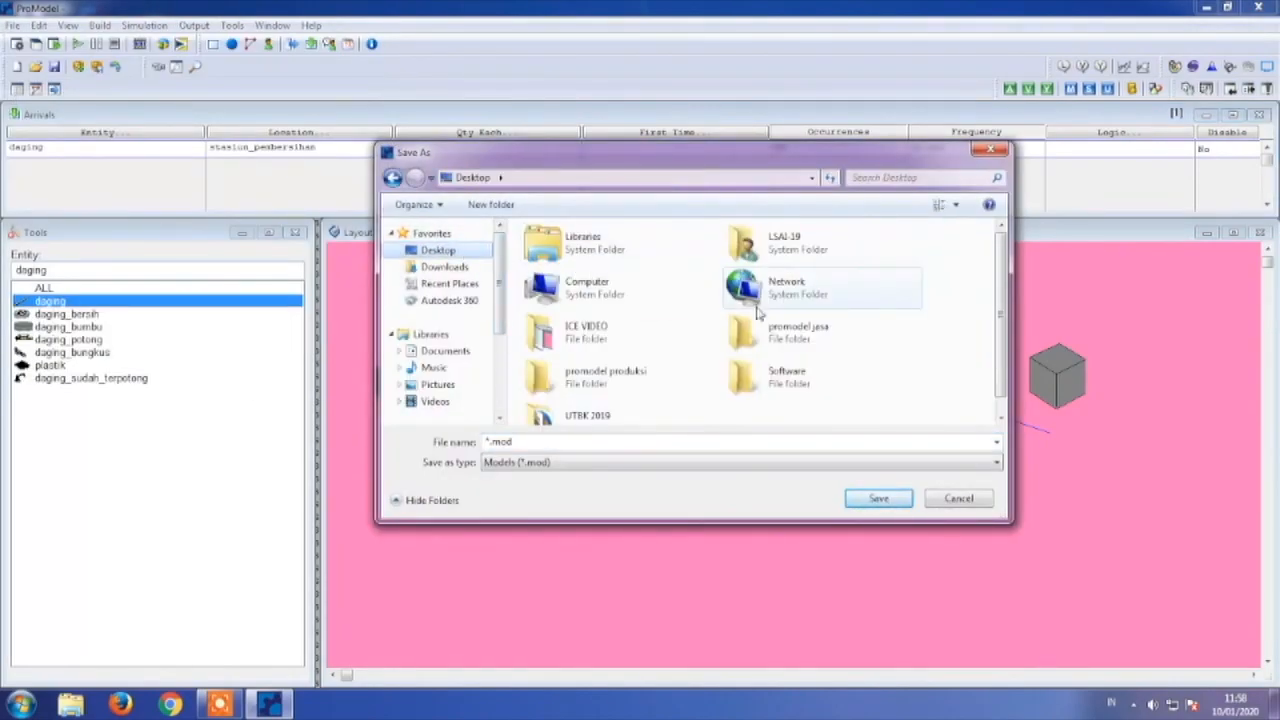
double_click(669, 378)
left_click(622, 442)
type("split combine")
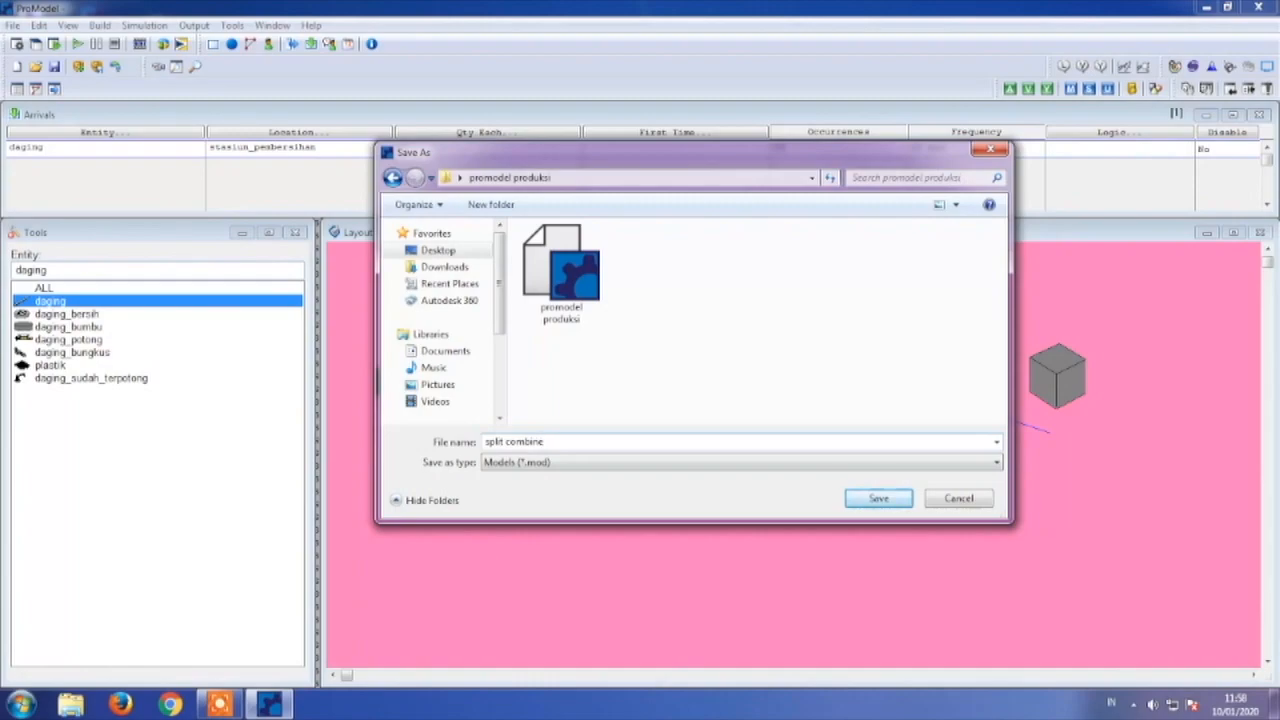
key("Return")
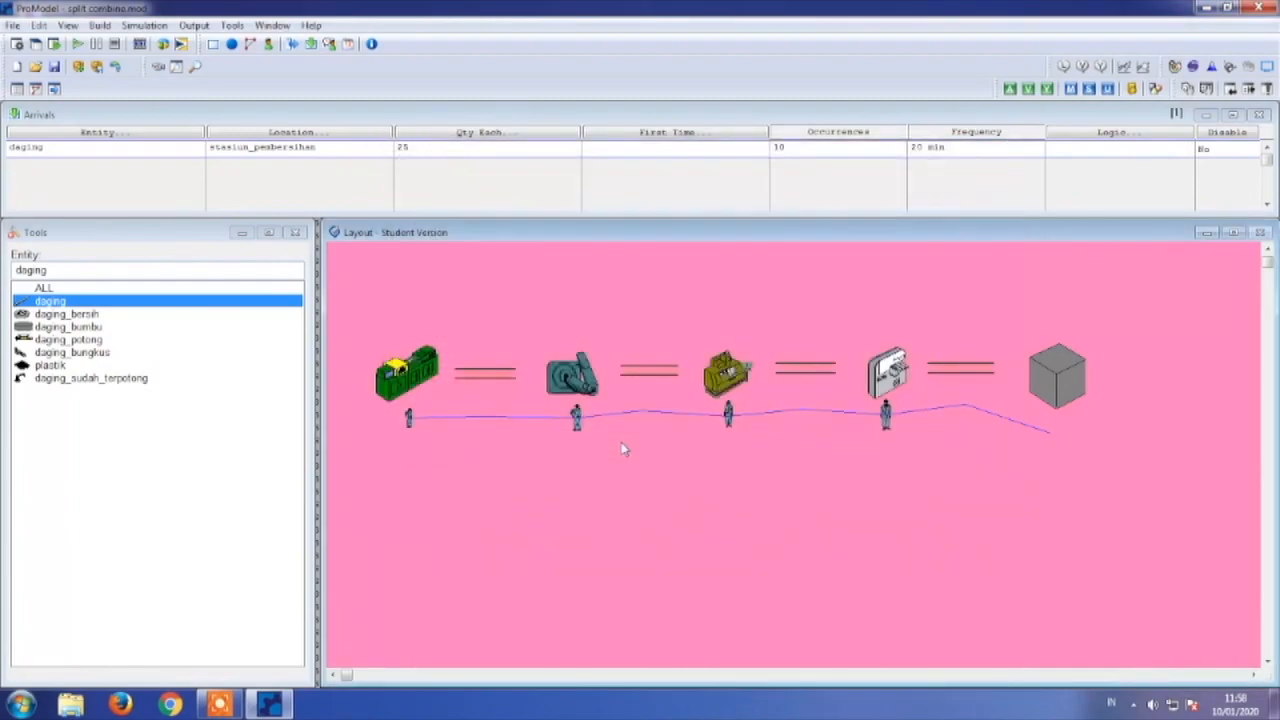
left_click(220, 705)
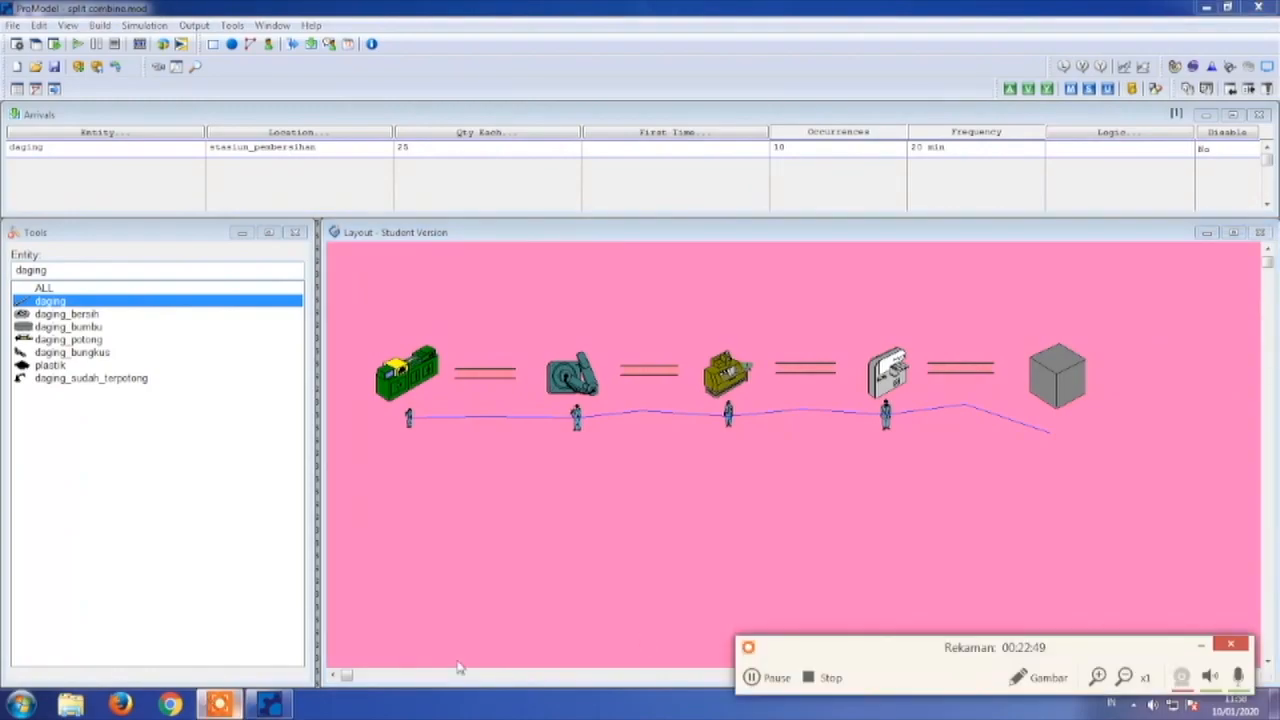
left_click(776, 678)
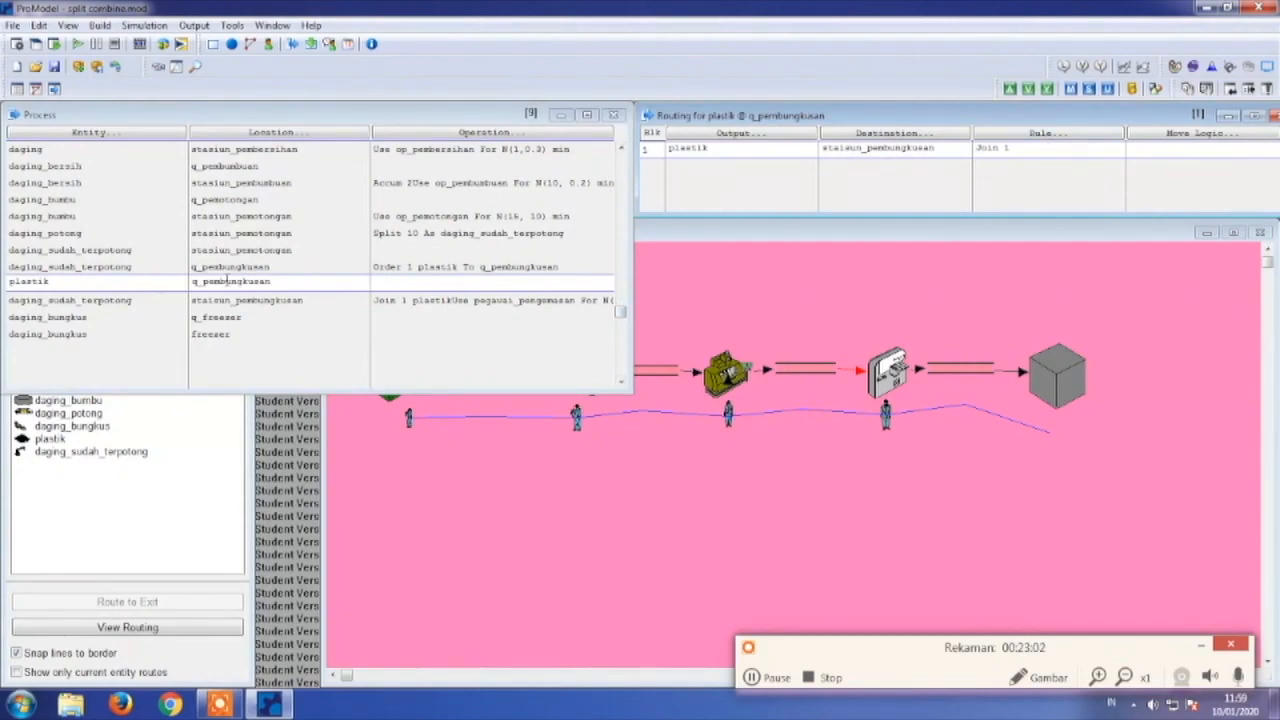
- Check the operation logic of daging_sudah_terpotong at staisun_pembungkusan and the routing of plastik at q_pembungkusan
left_click(391, 300)
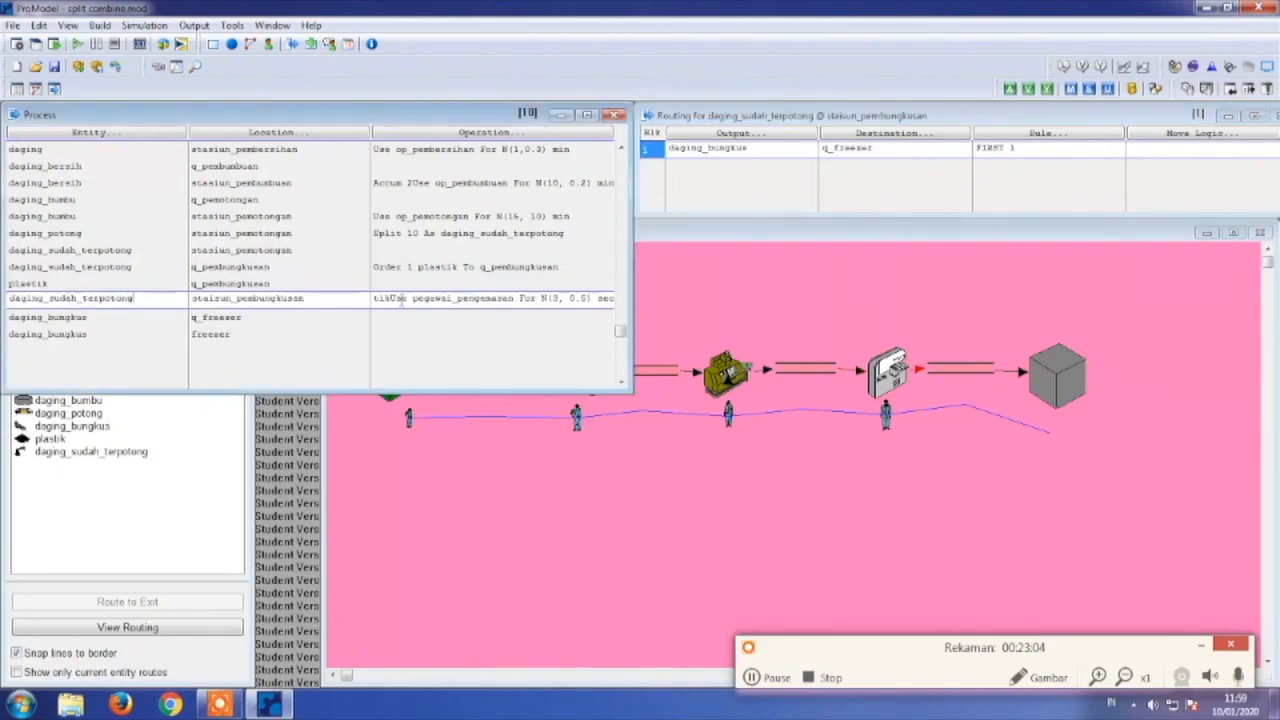
double_click(393, 298)
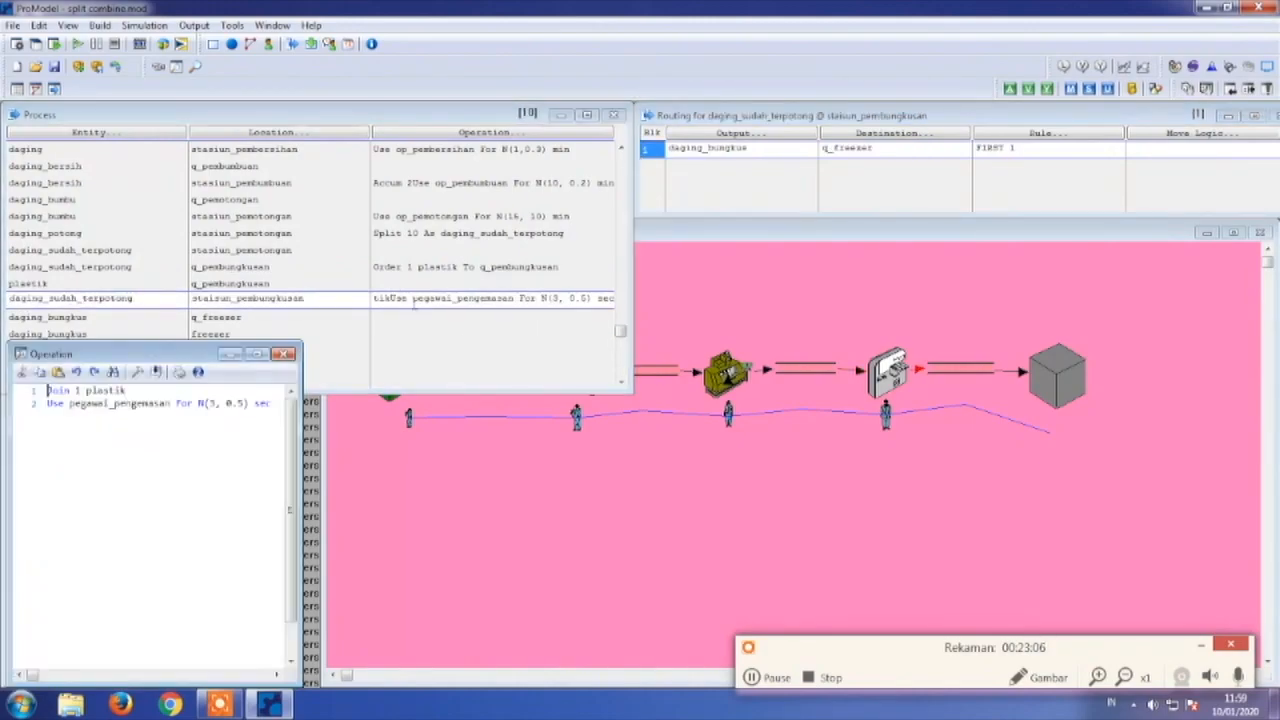
left_click(286, 354)
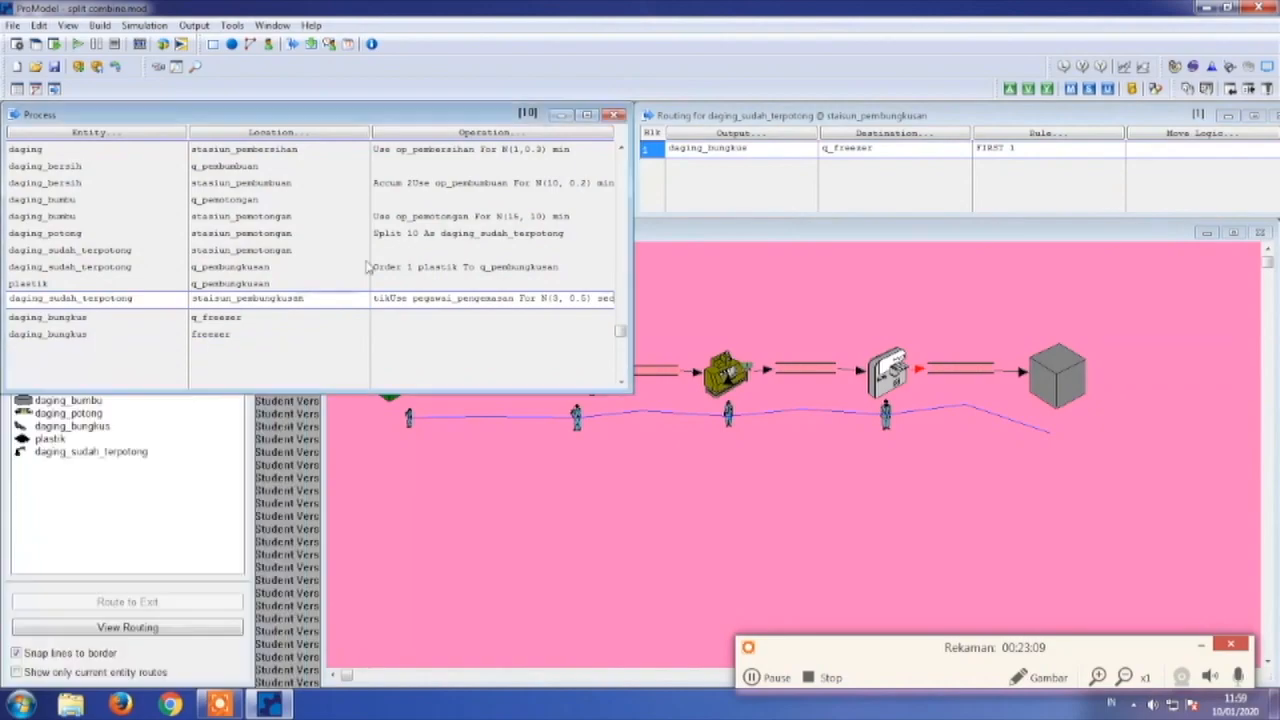
left_click(465, 287)
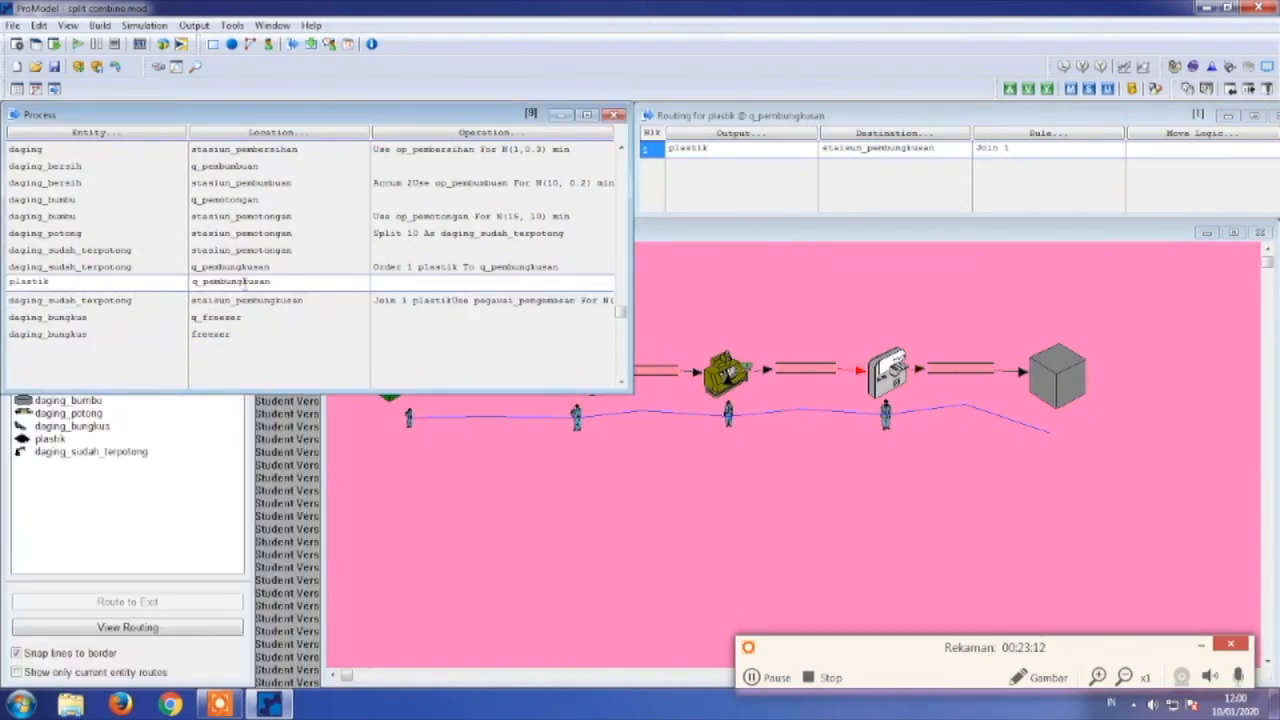
- Inspect the routing rule for plastik at q_pembungkusan, followed by the packaging operation of daging_sudah_terpotong at staisun_pembungkusan
double_click(1005, 147)
left_click(1008, 147)
left_click(999, 147)
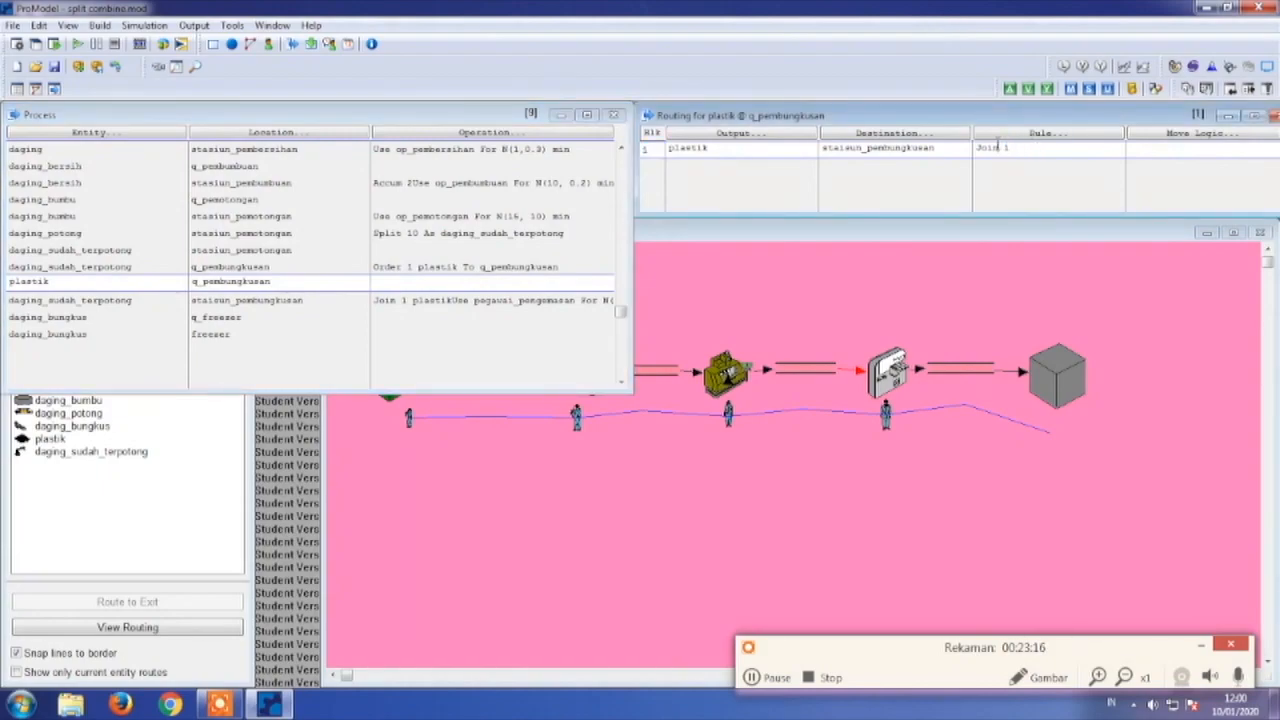
left_click(438, 300)
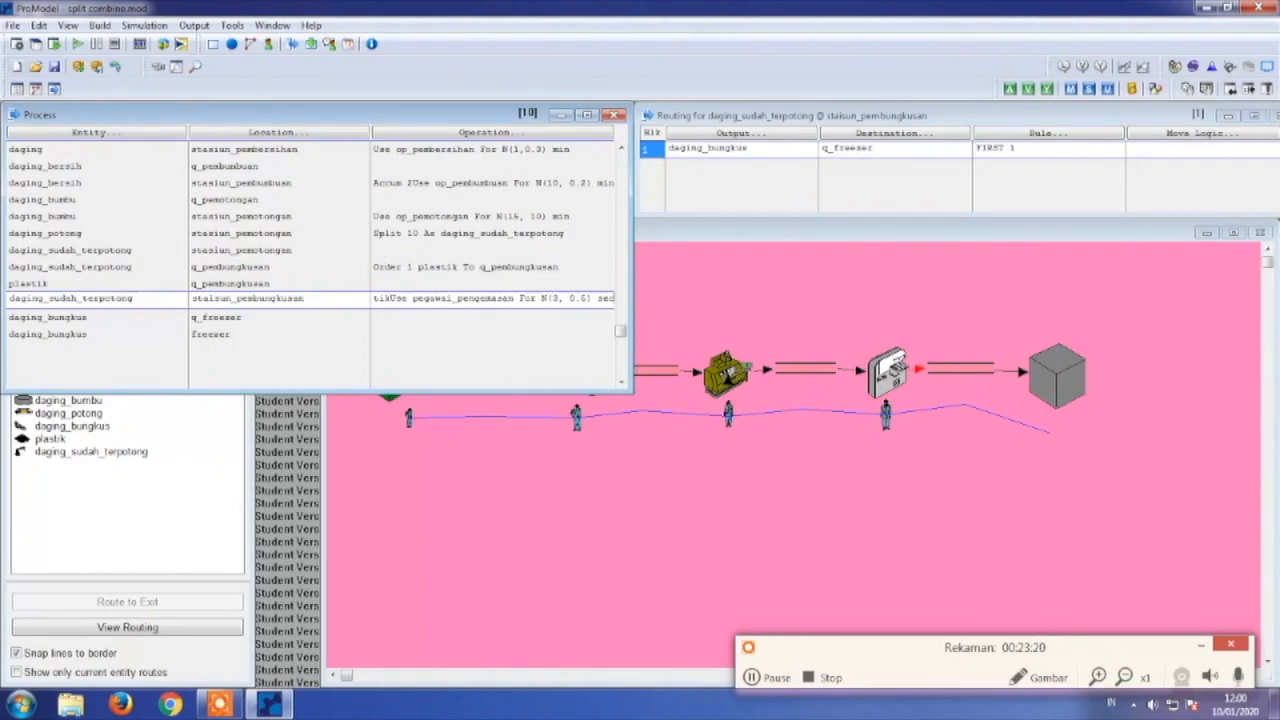
- Run the simulation at slower and faster animation speeds, and end it without collecting statistics
left_click(79, 50)
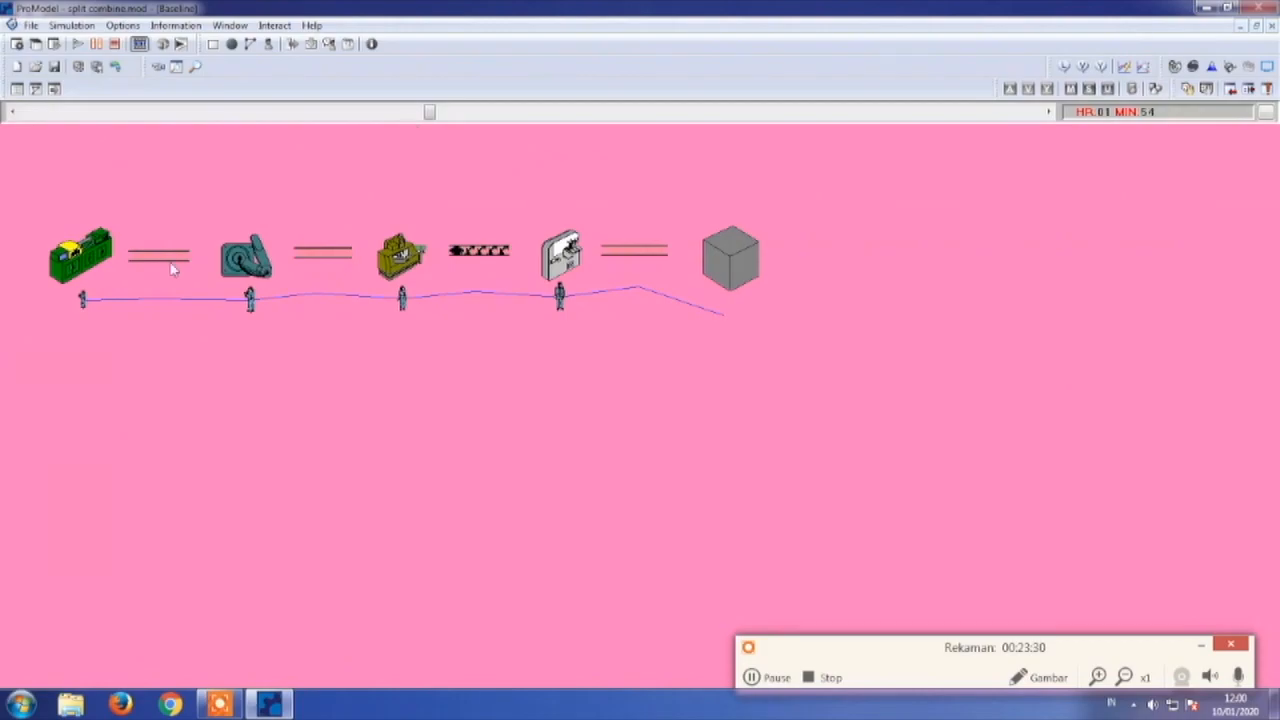
left_click_drag(429, 112, 171, 114)
left_click_drag(171, 111, 866, 114)
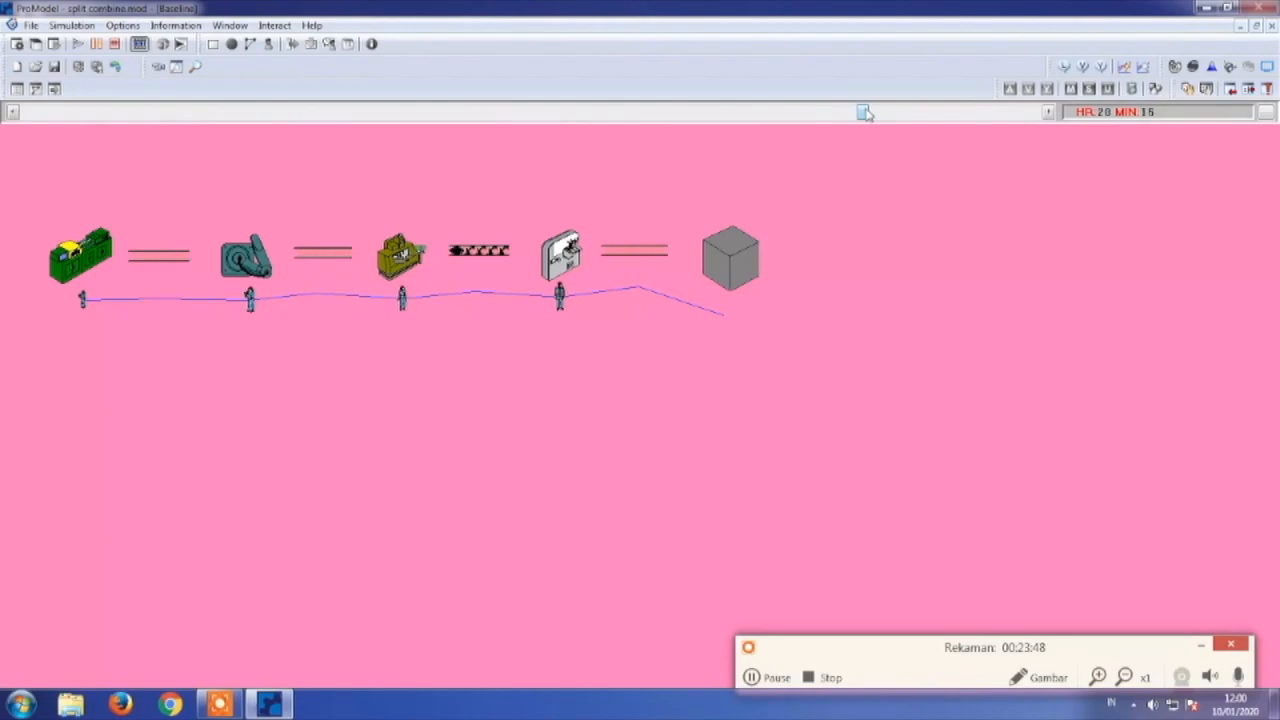
left_click_drag(866, 113, 572, 133)
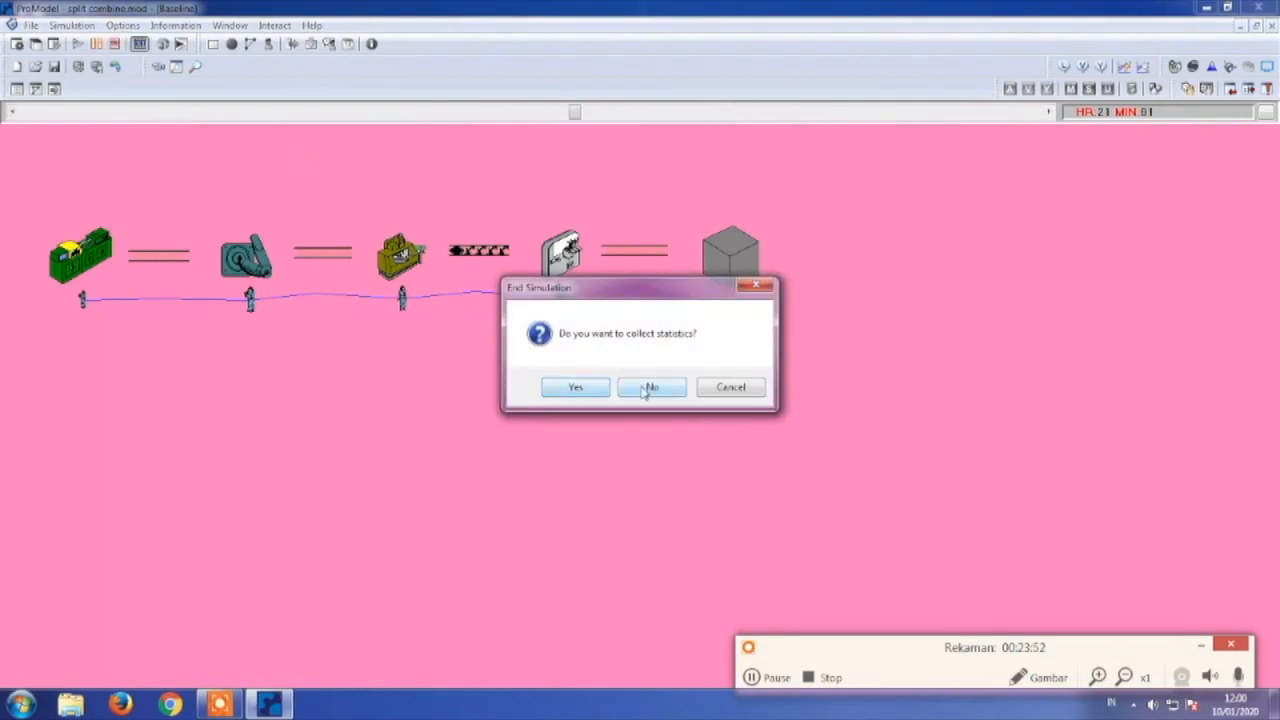
left_click(648, 389)
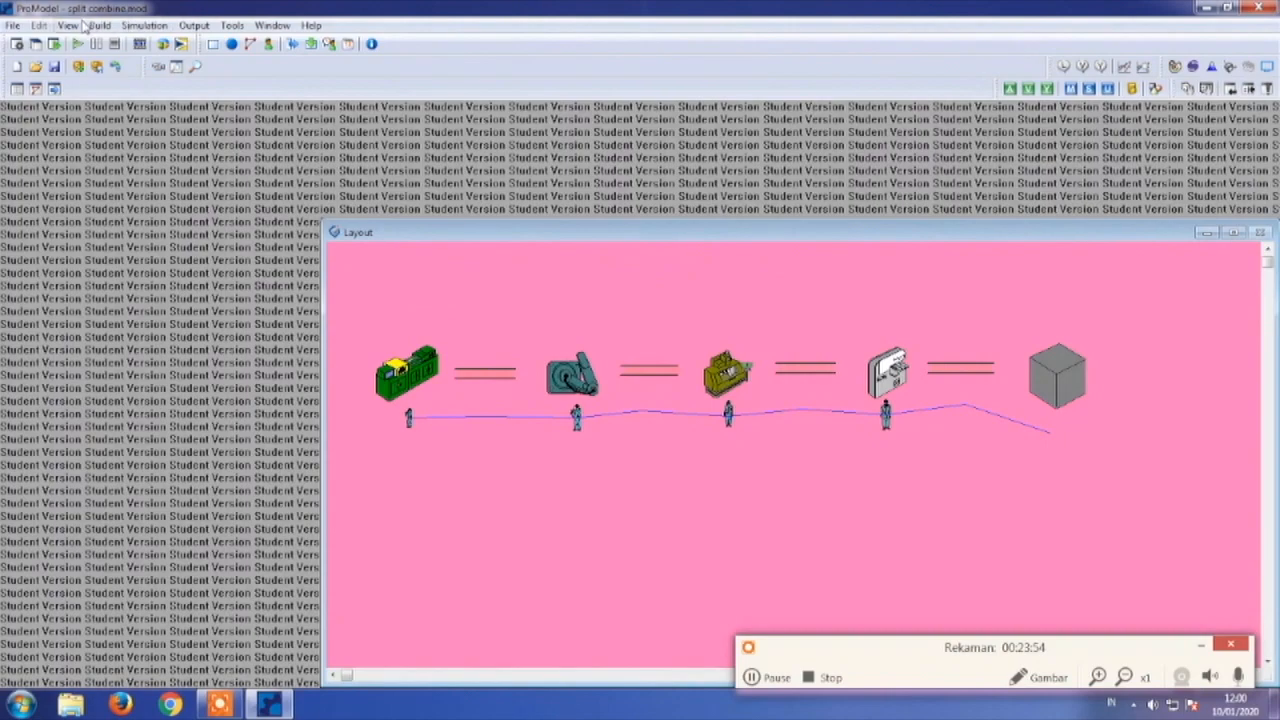
- Configure the simulation options with a run time of 8 hours and the clock precision unit set to Hour
left_click(143, 25)
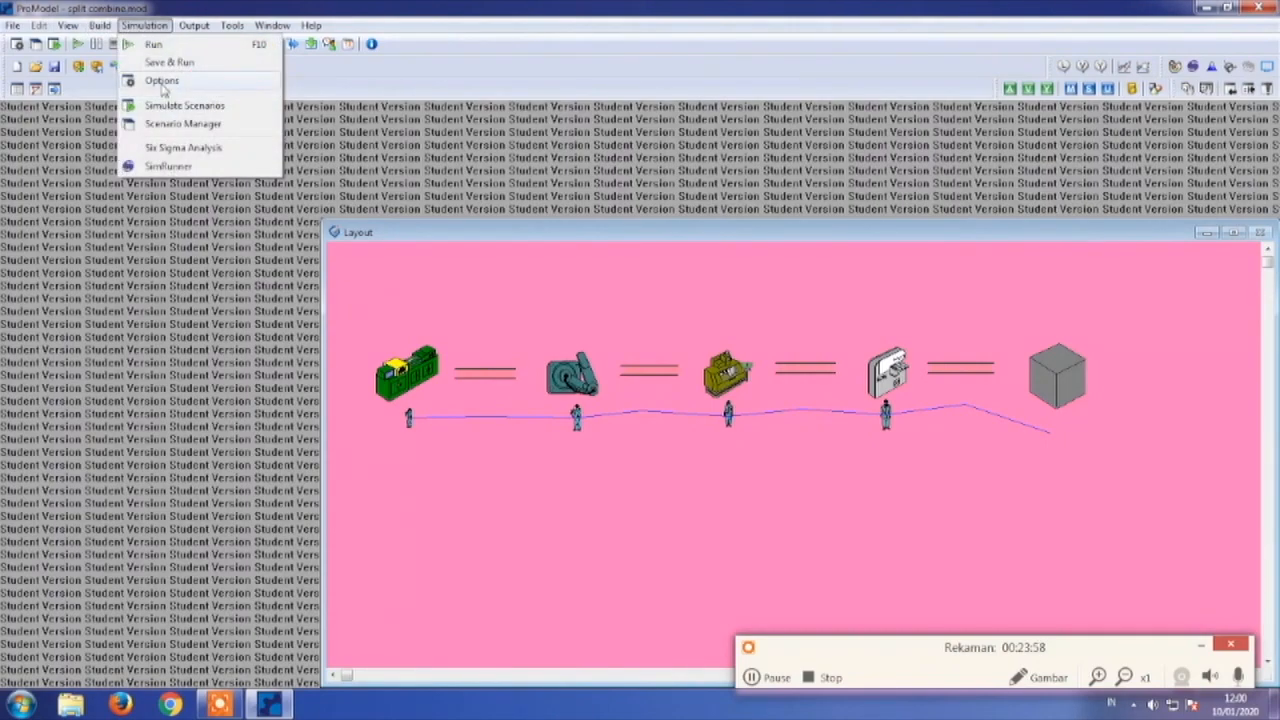
left_click(162, 82)
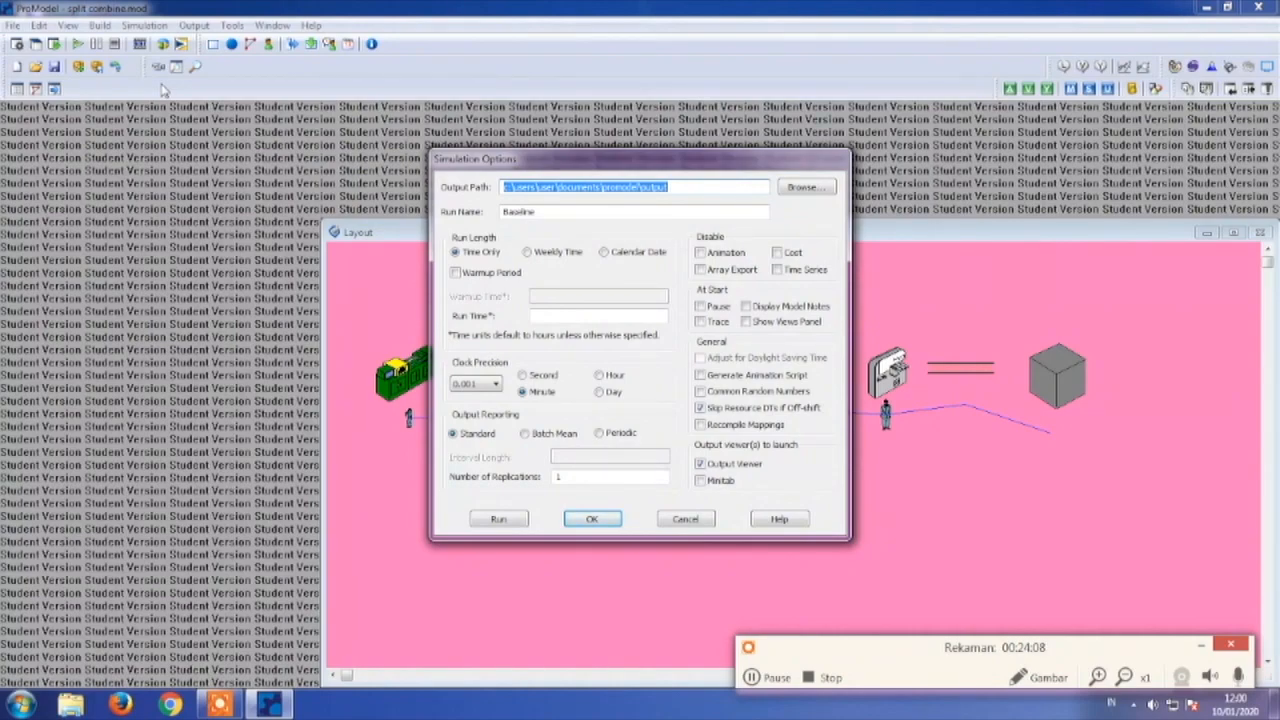
left_click(597, 316)
type("8")
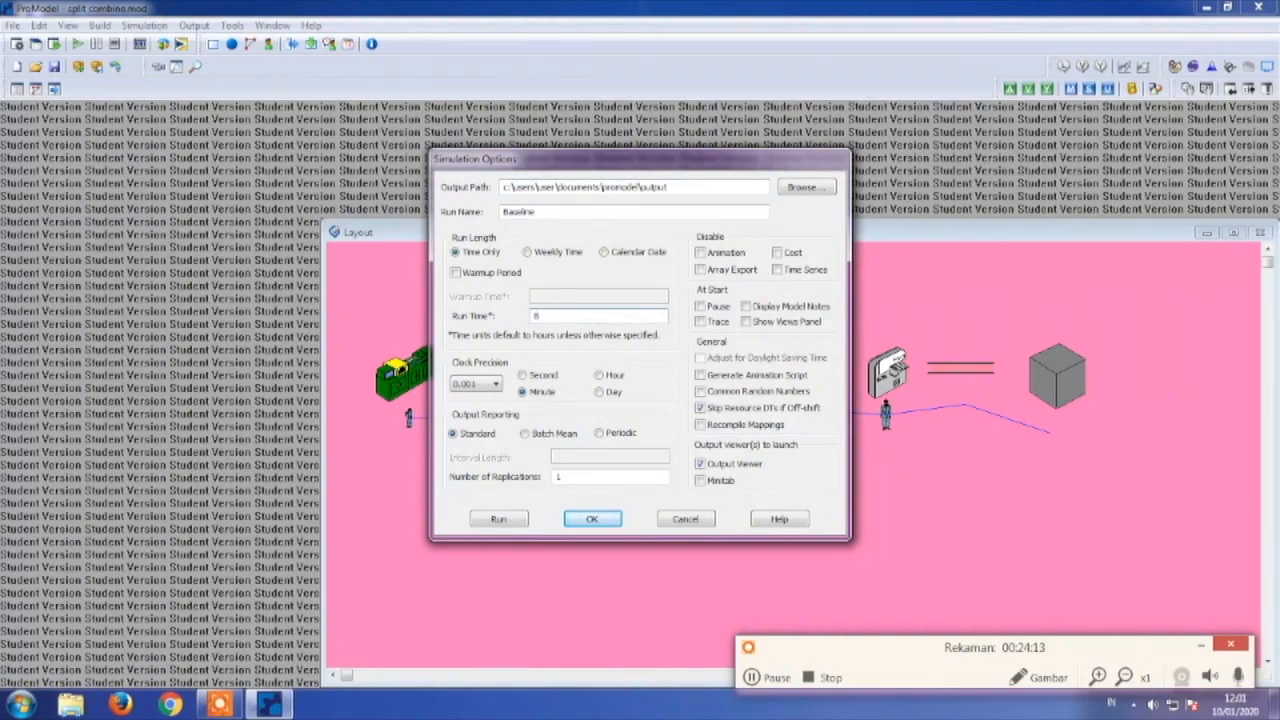
left_click(600, 376)
left_click(593, 522)
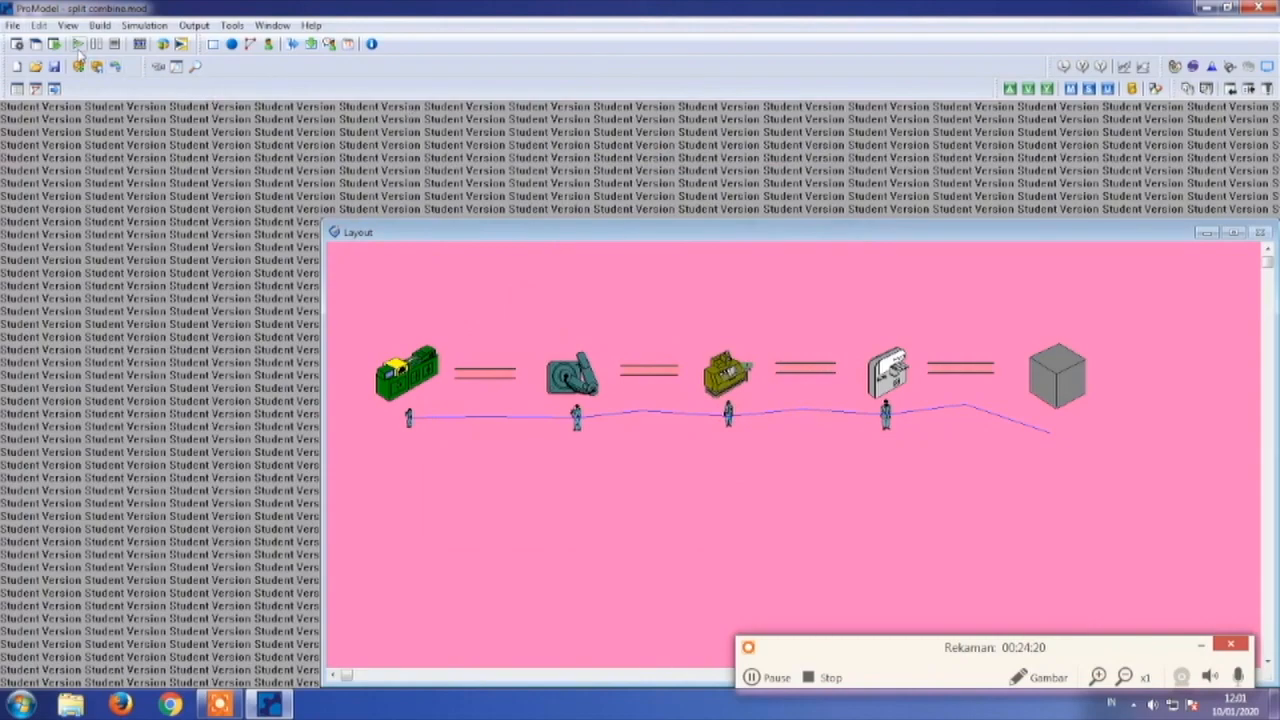